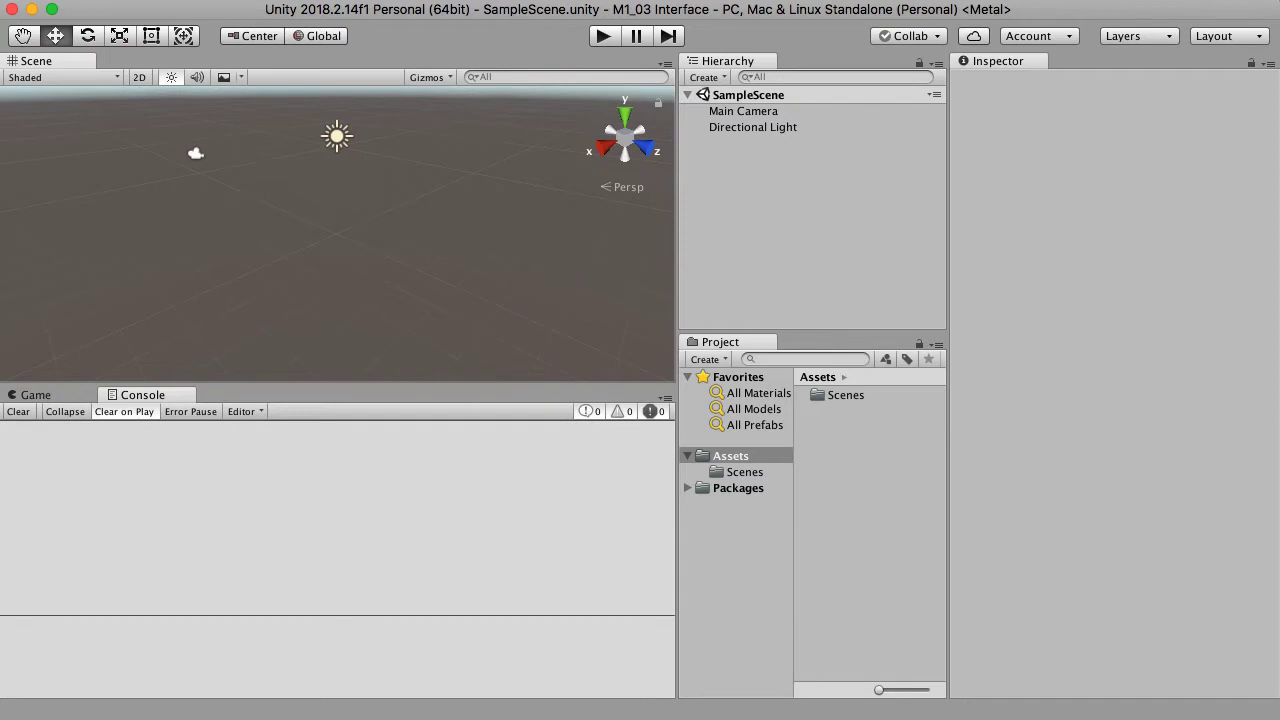
- Try the 2 by 3 layout with SampleScene expanded, as well as the Wide layout
{"action": "left_click", "coordinate": [1257, 36]}
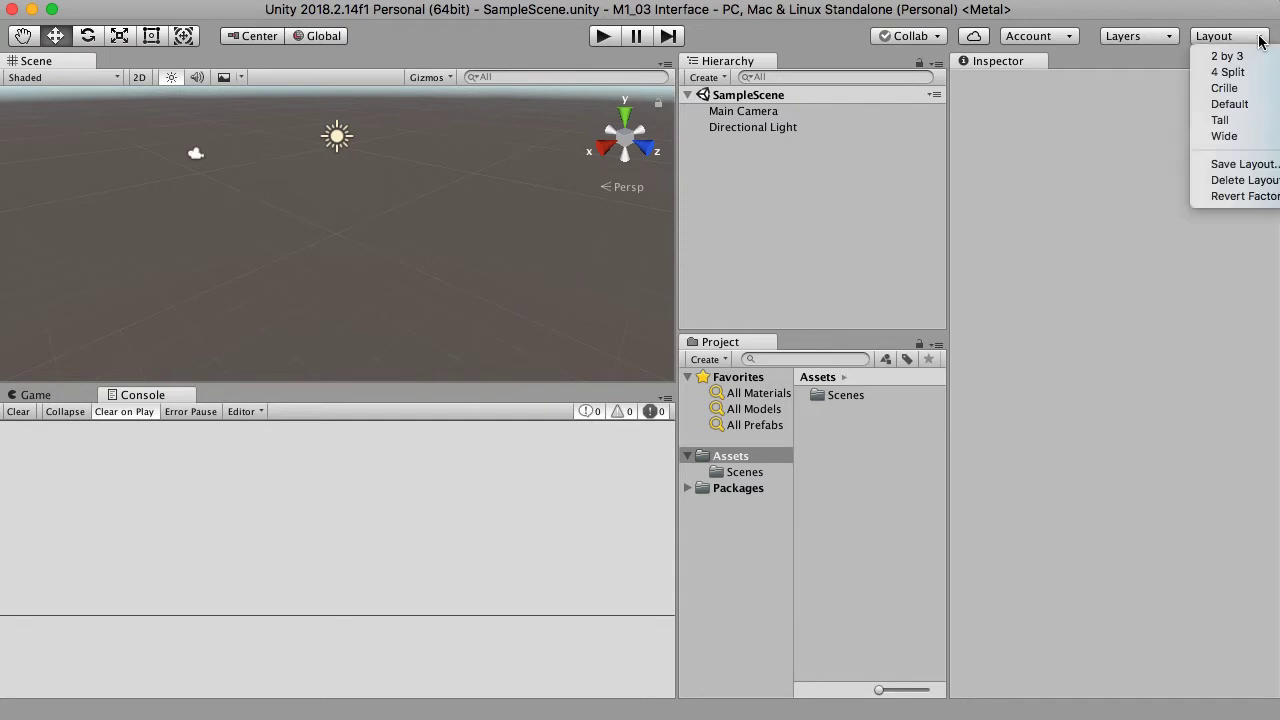
{"action": "left_click", "coordinate": [1259, 58]}
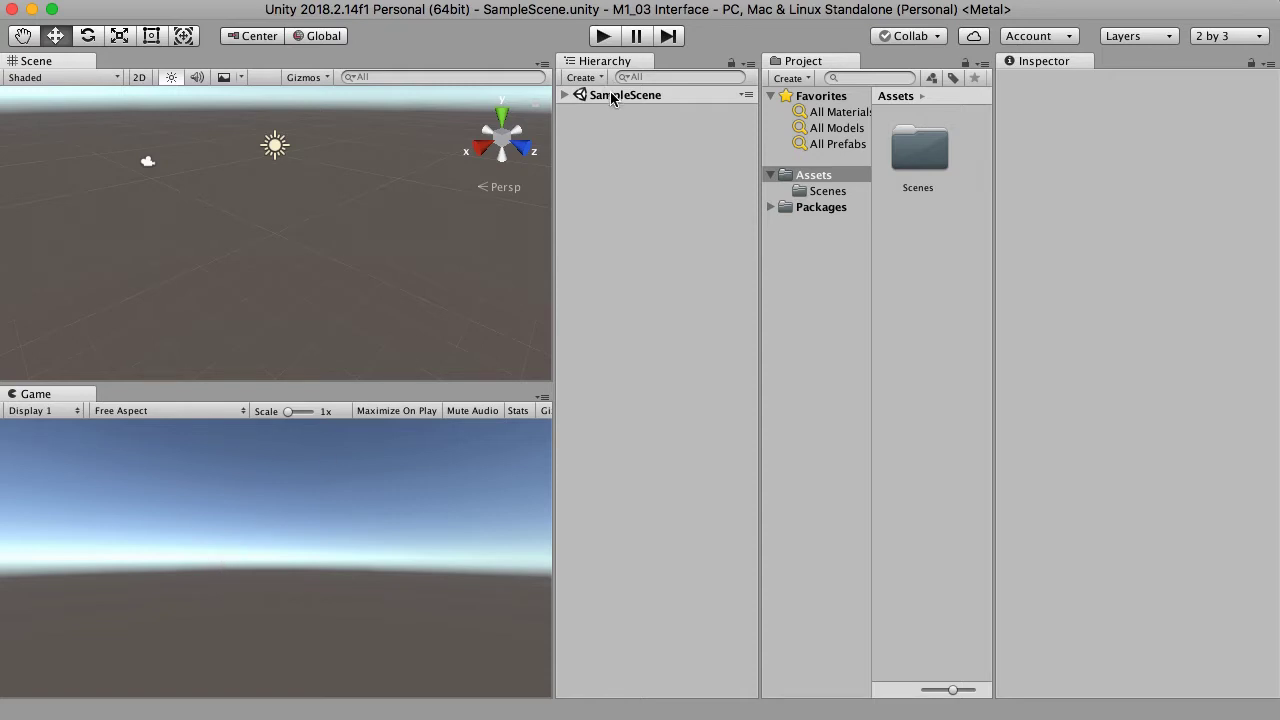
{"action": "left_click", "coordinate": [565, 96]}
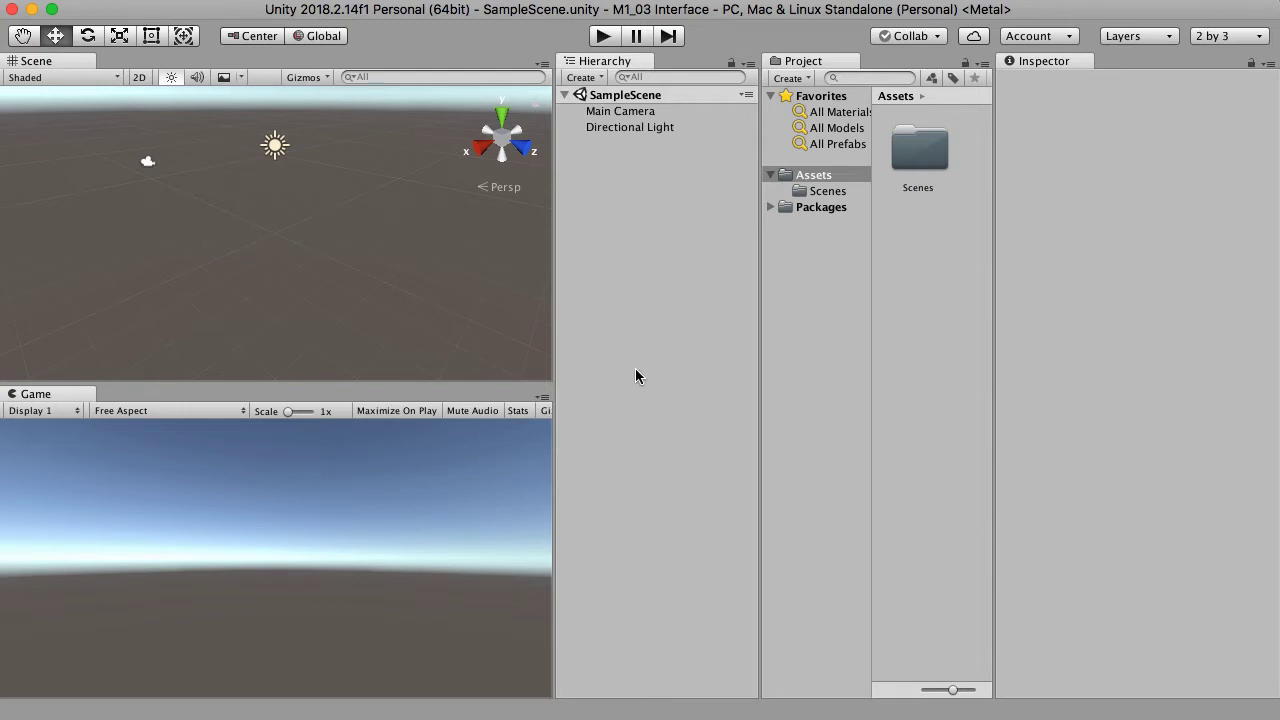
{"action": "left_click", "coordinate": [1251, 40]}
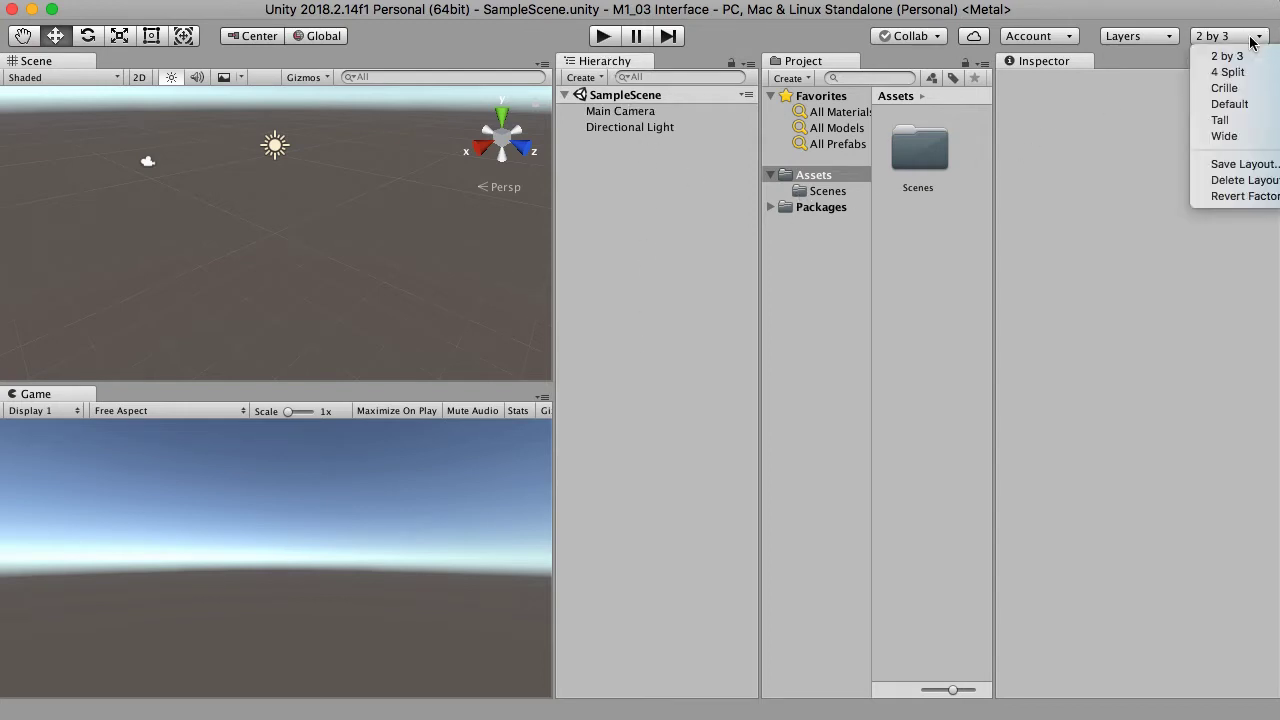
{"action": "left_click", "coordinate": [1257, 138]}
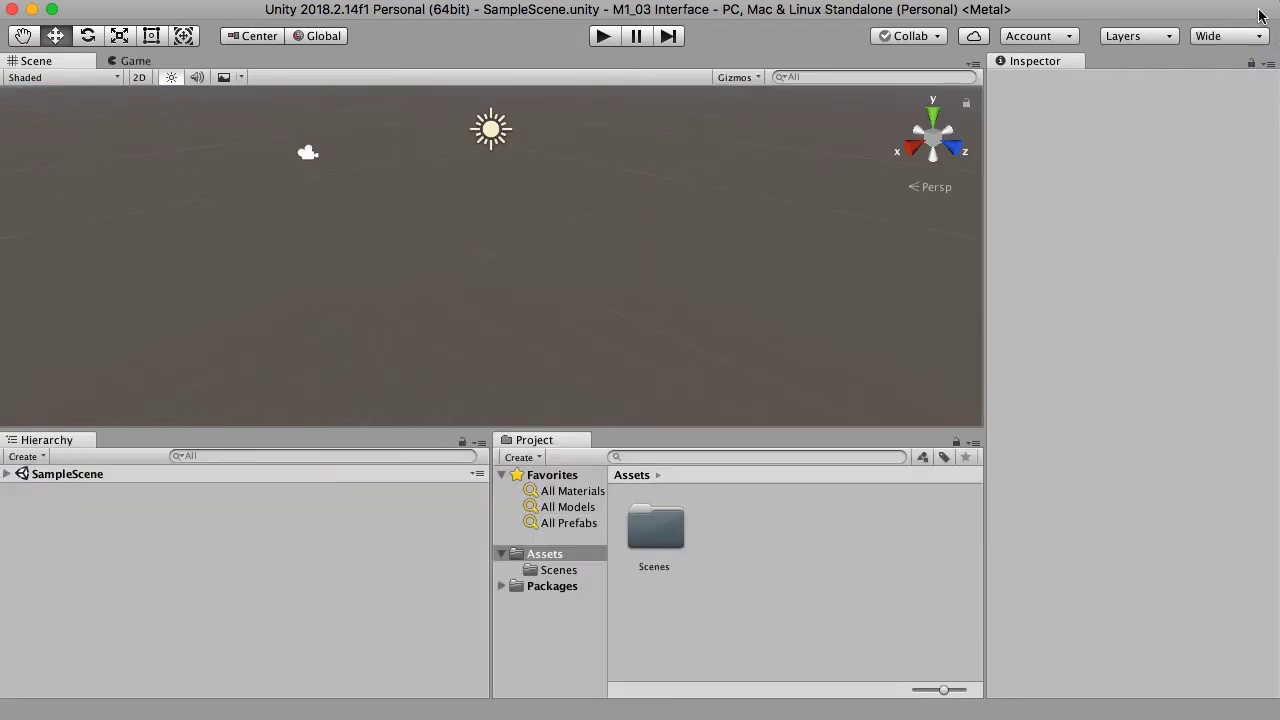
- Apply the Tall layout, dock the Game view beneath the Scene view, and enlarge it to nearly half the height
{"action": "left_click", "coordinate": [1238, 33]}
{"action": "left_click", "coordinate": [1249, 120]}
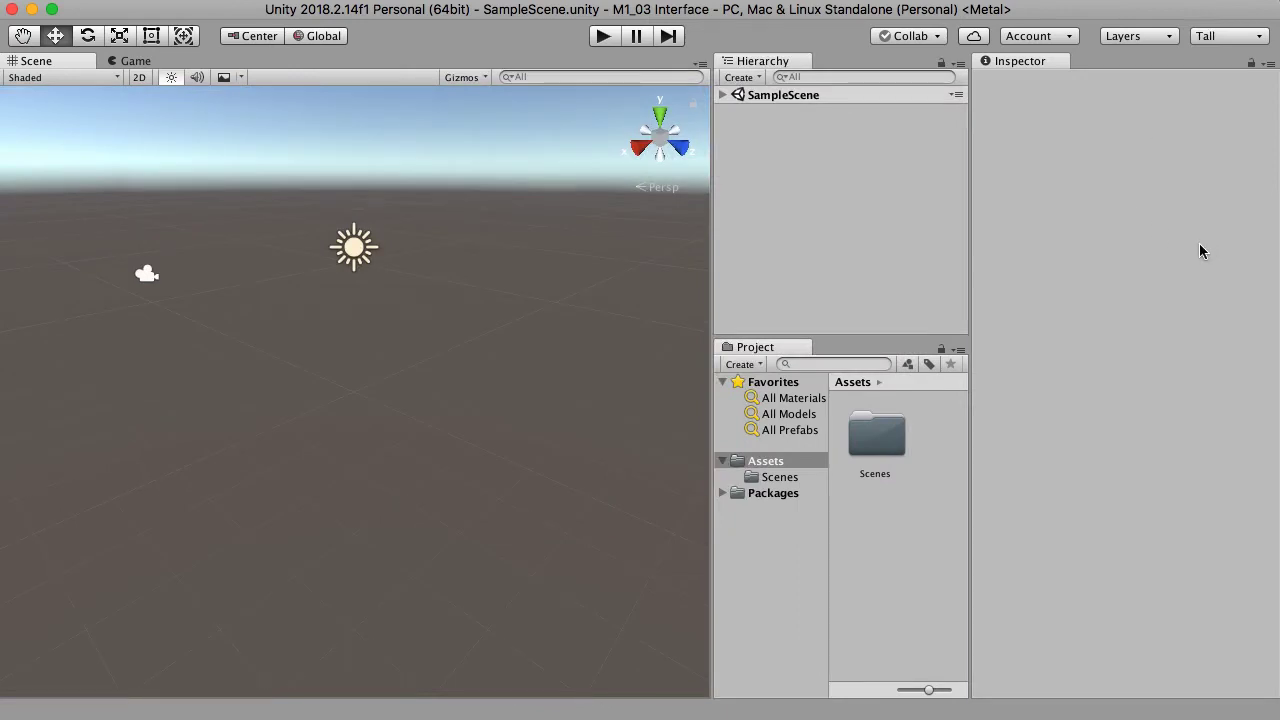
{"action": "left_click", "coordinate": [137, 62]}
{"action": "left_click_drag", "start_coordinate": [138, 64], "coordinate": [139, 120]}
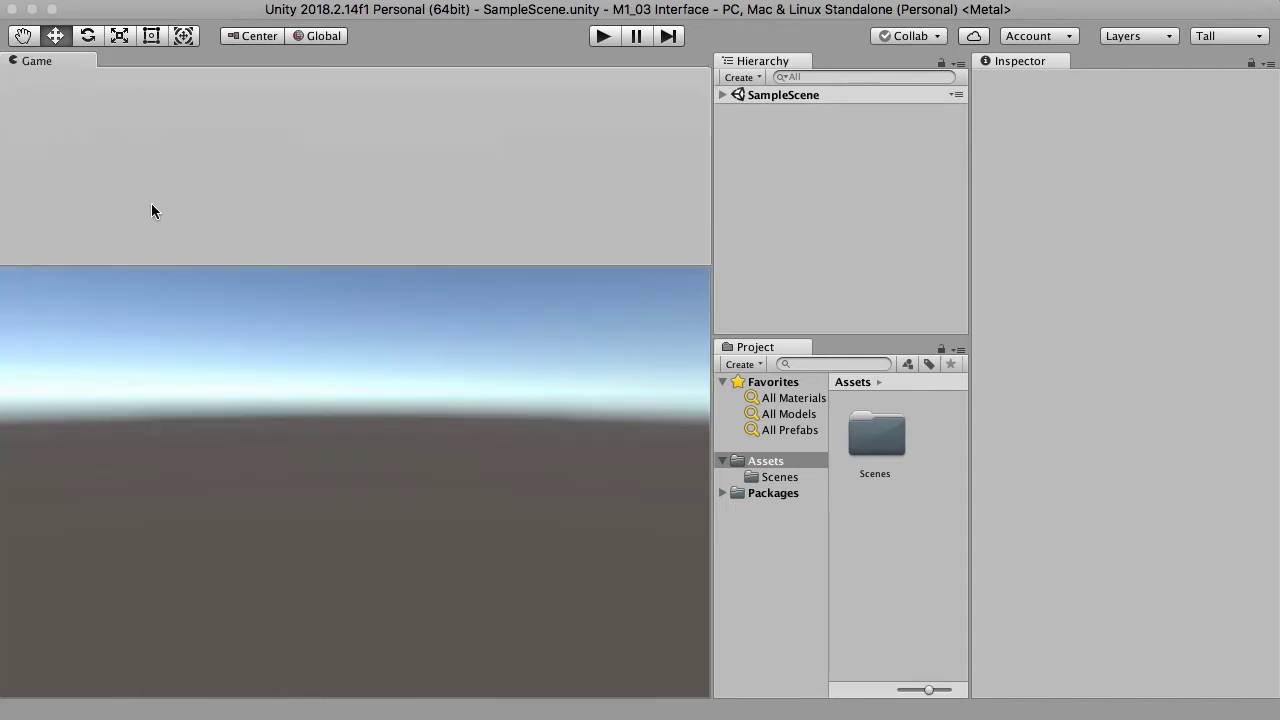
{"action": "left_click_drag", "start_coordinate": [152, 210], "coordinate": [601, 404]}
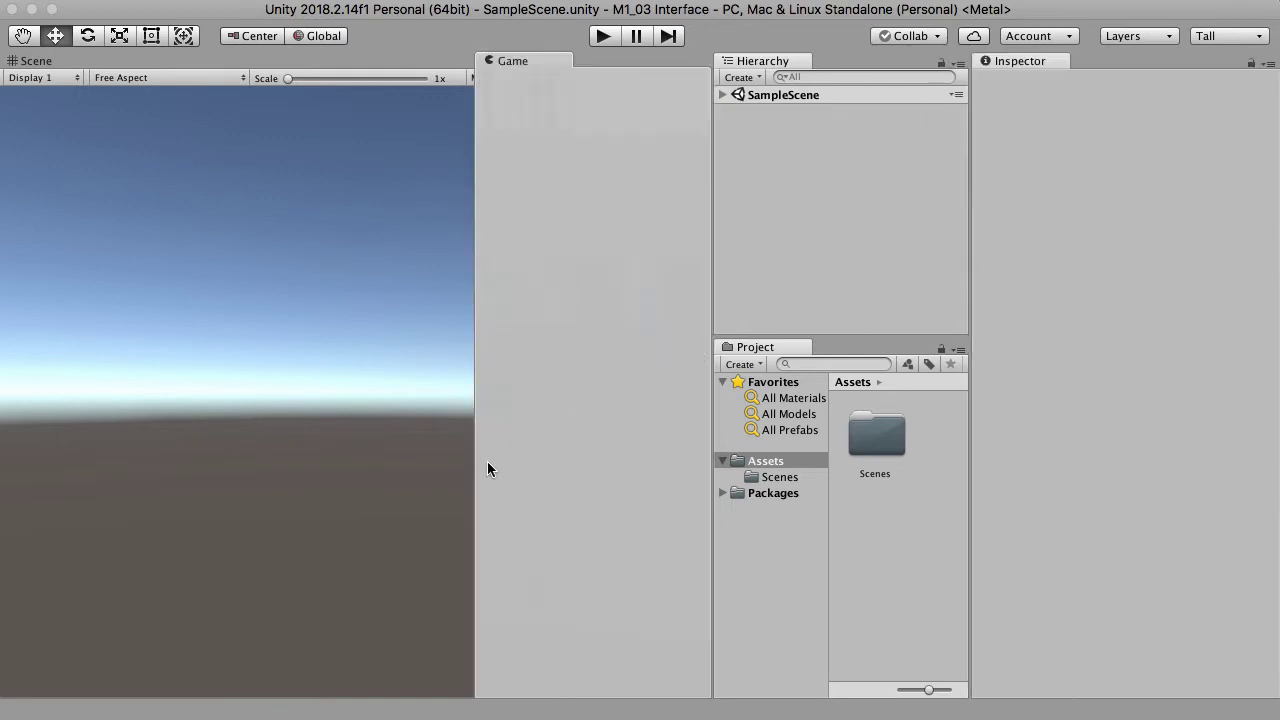
{"action": "left_click_drag", "start_coordinate": [487, 468], "coordinate": [220, 553]}
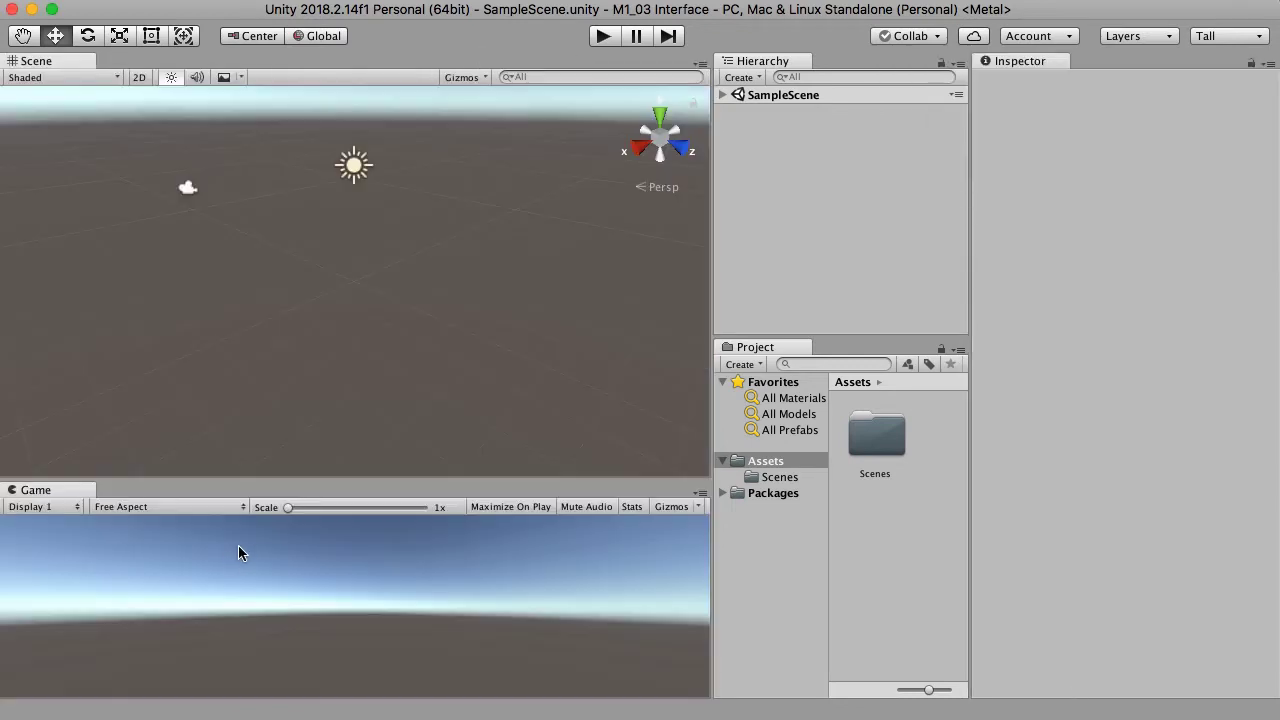
{"action": "left_click_drag", "start_coordinate": [386, 478], "coordinate": [399, 411]}
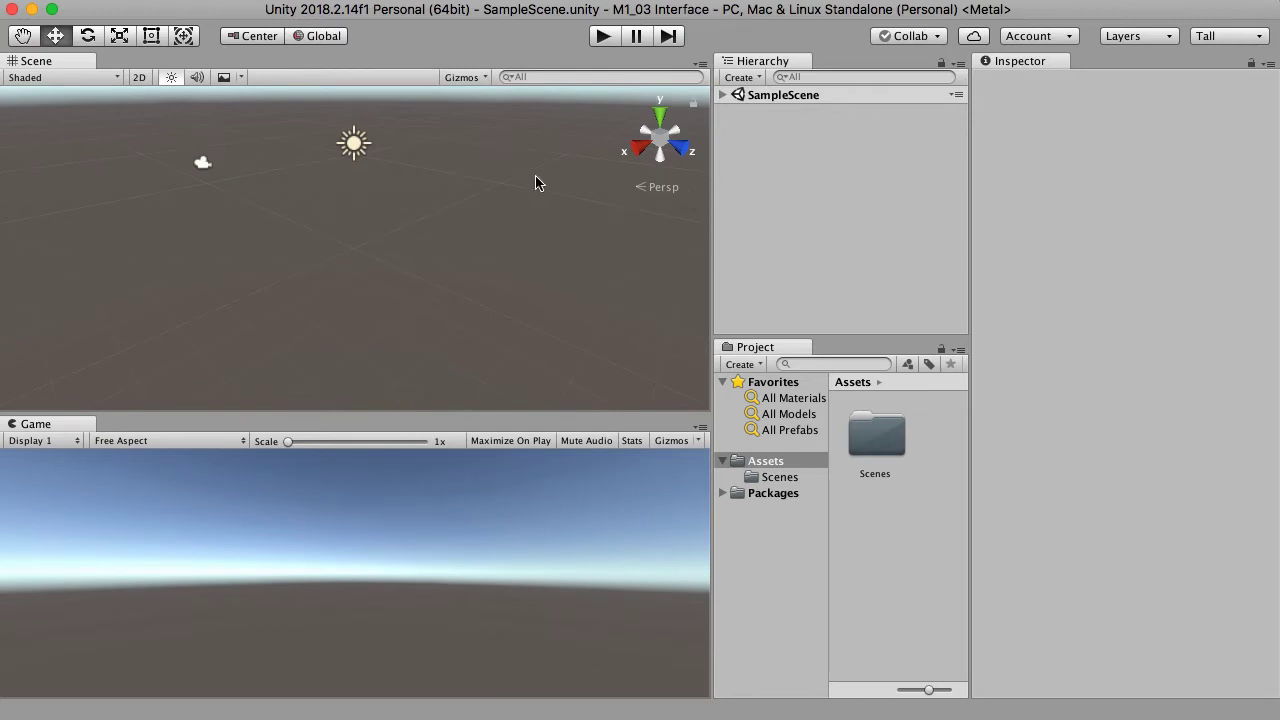
- Open the Console window and dock it in the same group as the Scene view
{"action": "left_click", "coordinate": [185, 1]}
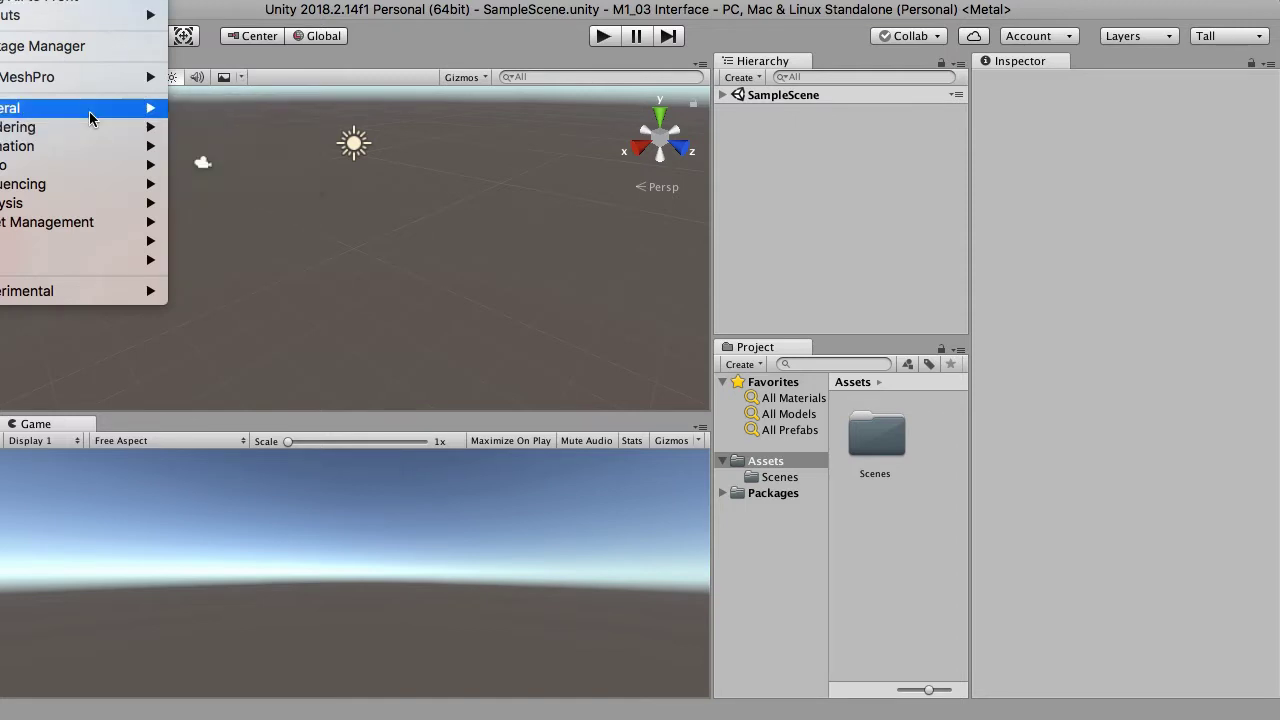
{"action": "mouse_move", "coordinate": [89, 113]}
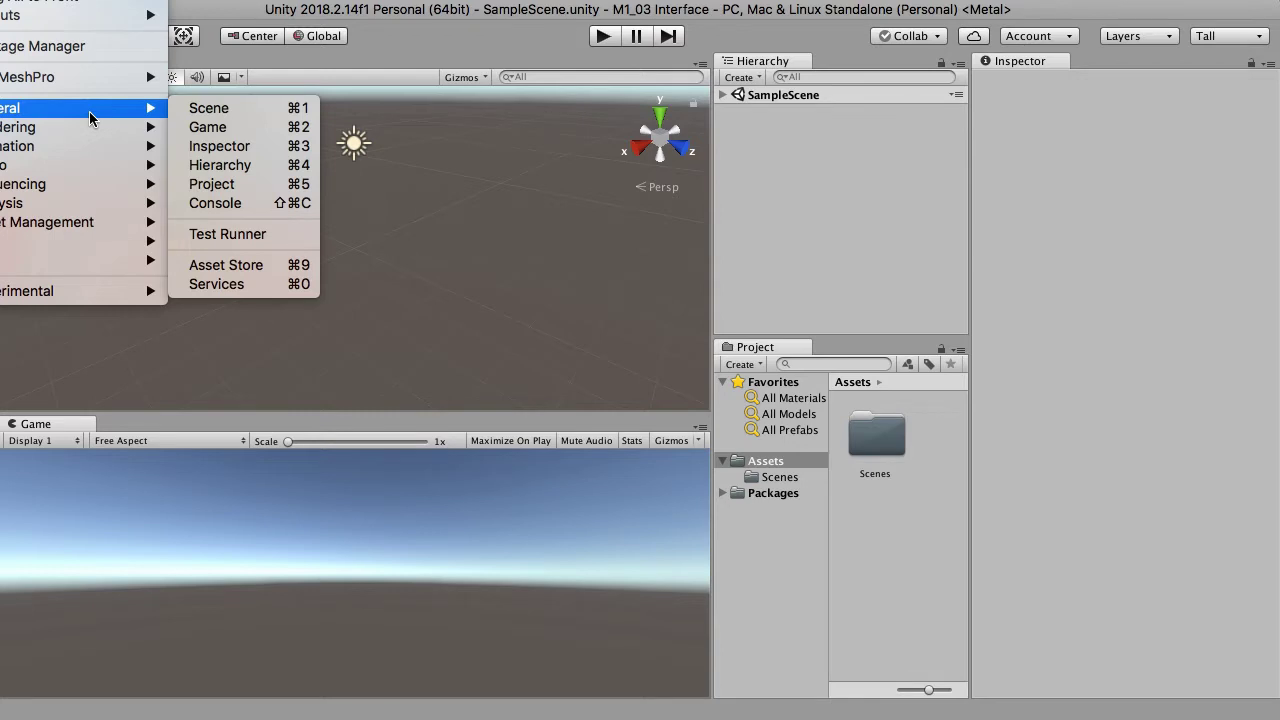
{"action": "left_click", "coordinate": [235, 207]}
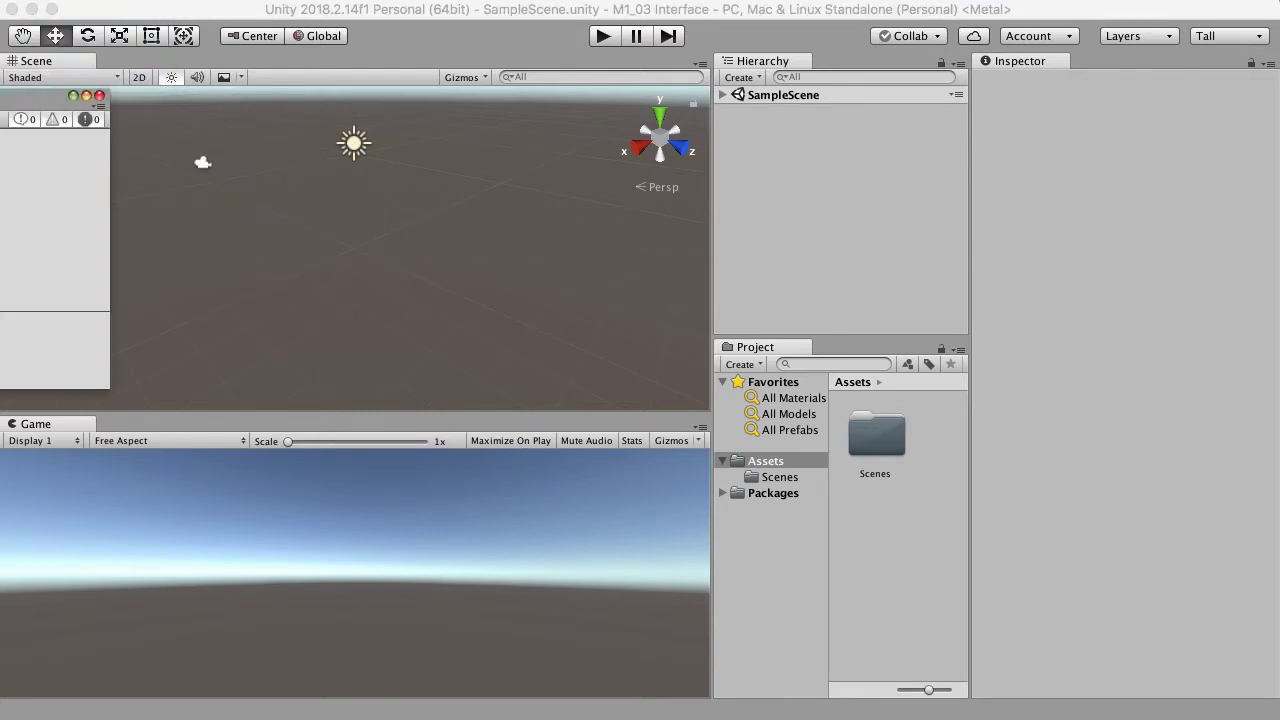
{"action": "left_click_drag", "start_coordinate": [659, 110], "coordinate": [851, 103]}
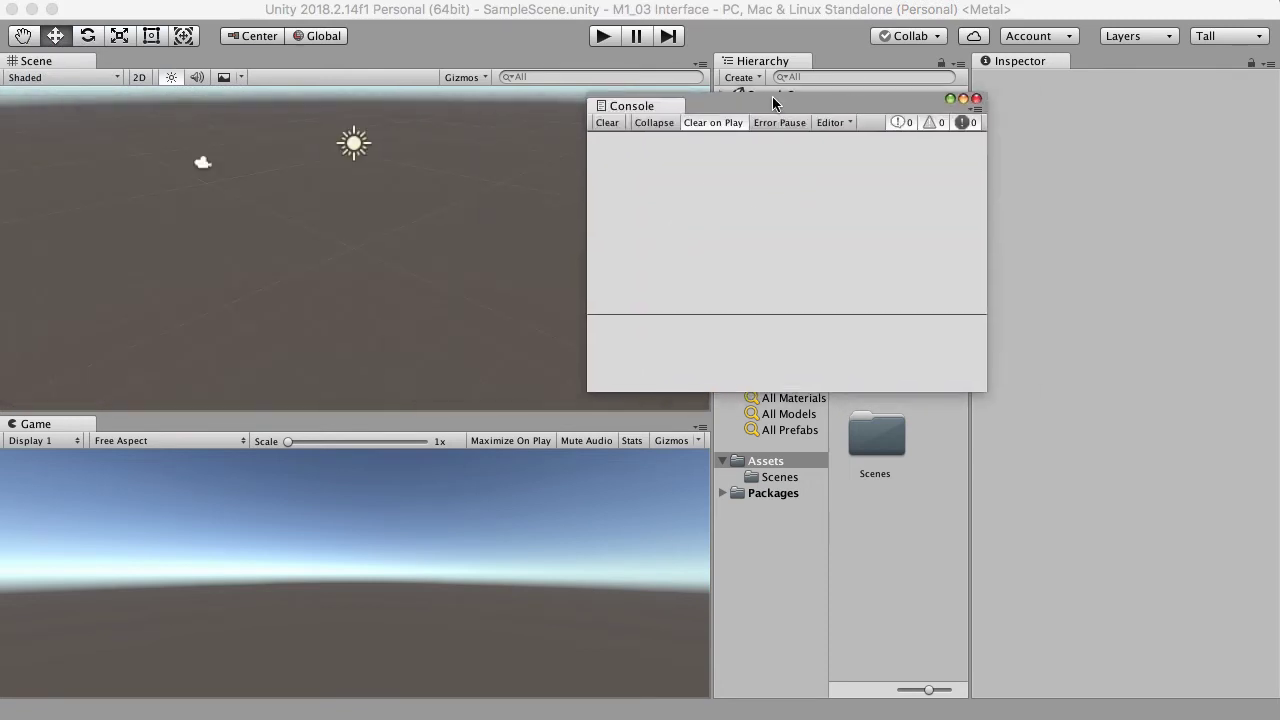
{"action": "left_click_drag", "start_coordinate": [774, 100], "coordinate": [708, 174]}
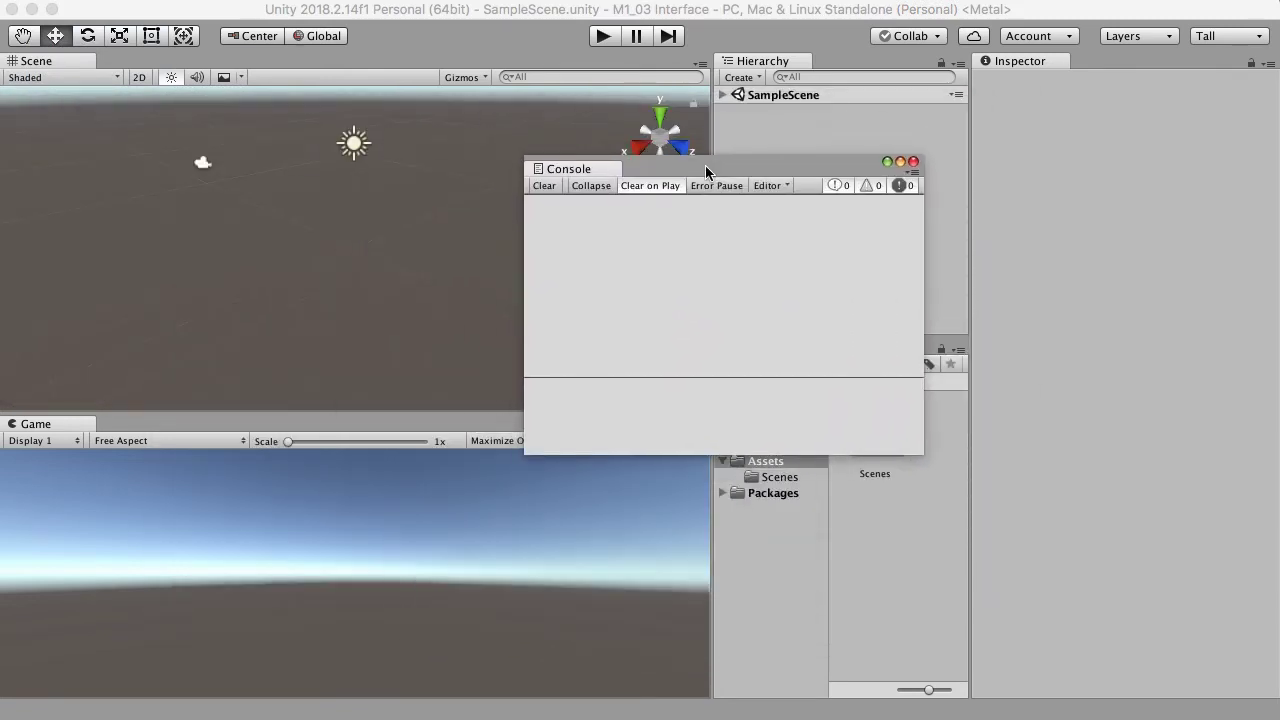
{"action": "left_click_drag", "start_coordinate": [568, 170], "coordinate": [114, 60]}
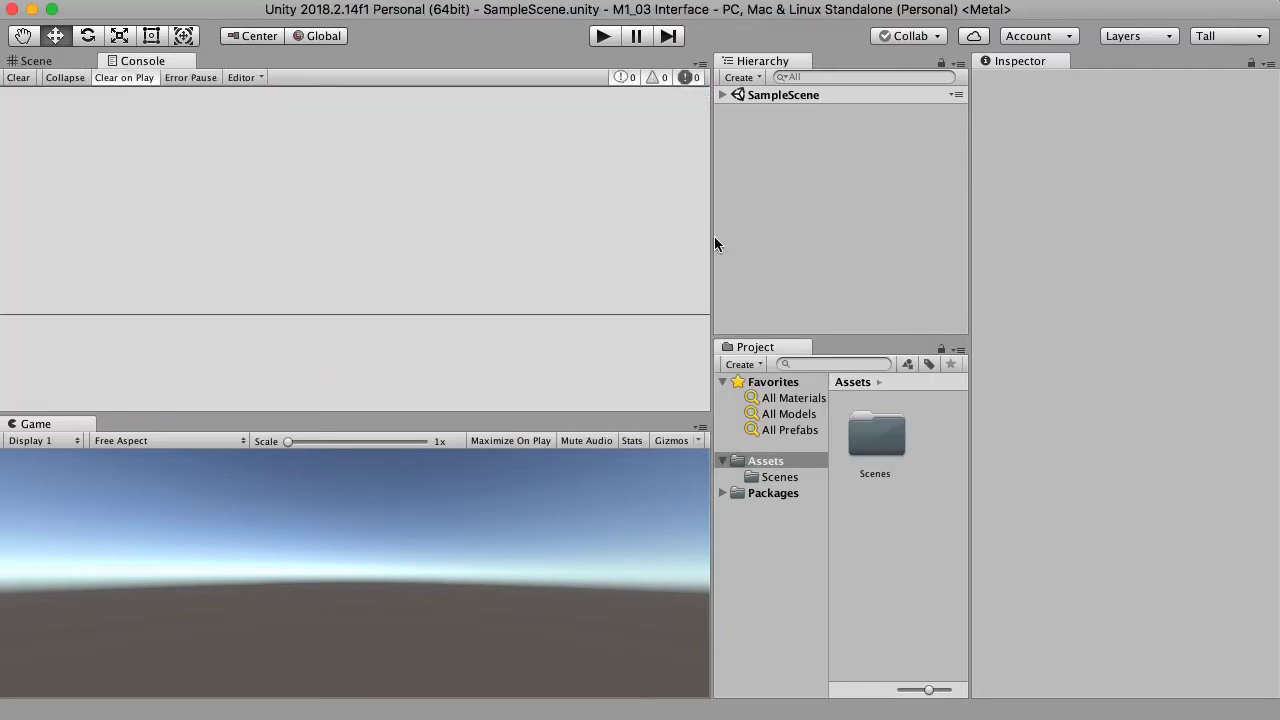
- Move the Console from the Scene view's group to the Game view's group, with the Game view in front
{"action": "left_click", "coordinate": [28, 62]}
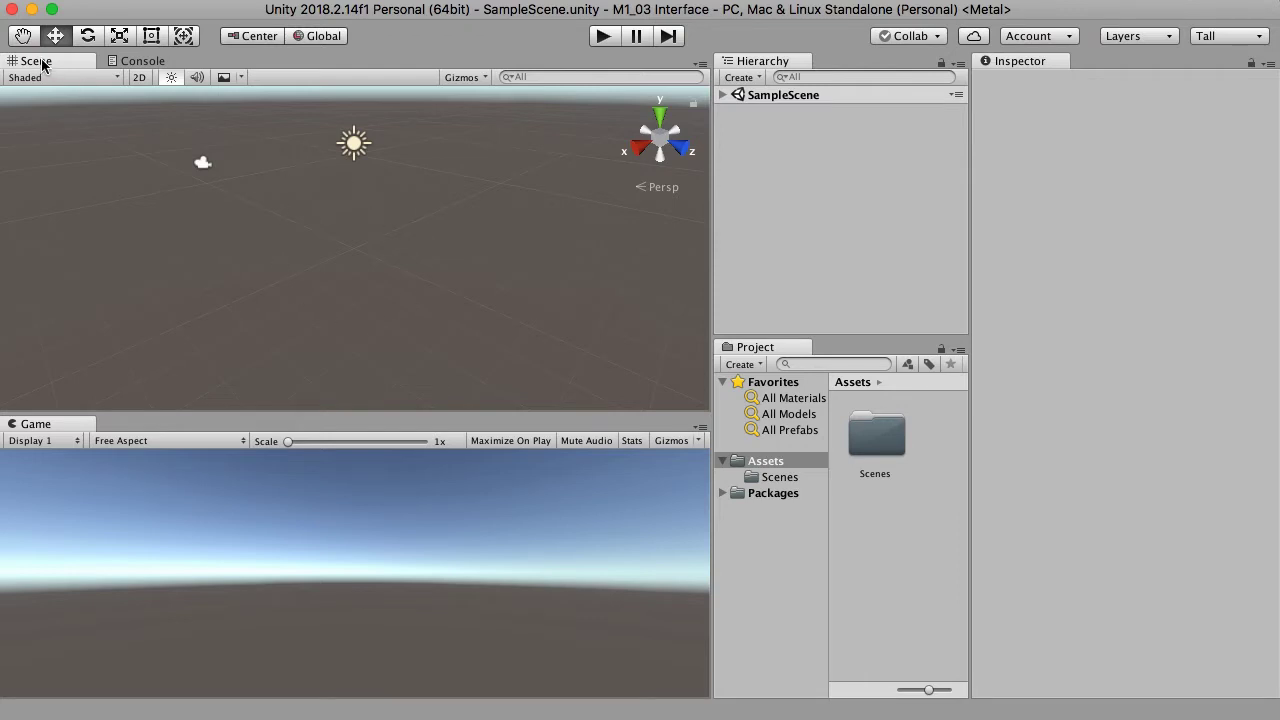
{"action": "left_click", "coordinate": [140, 63]}
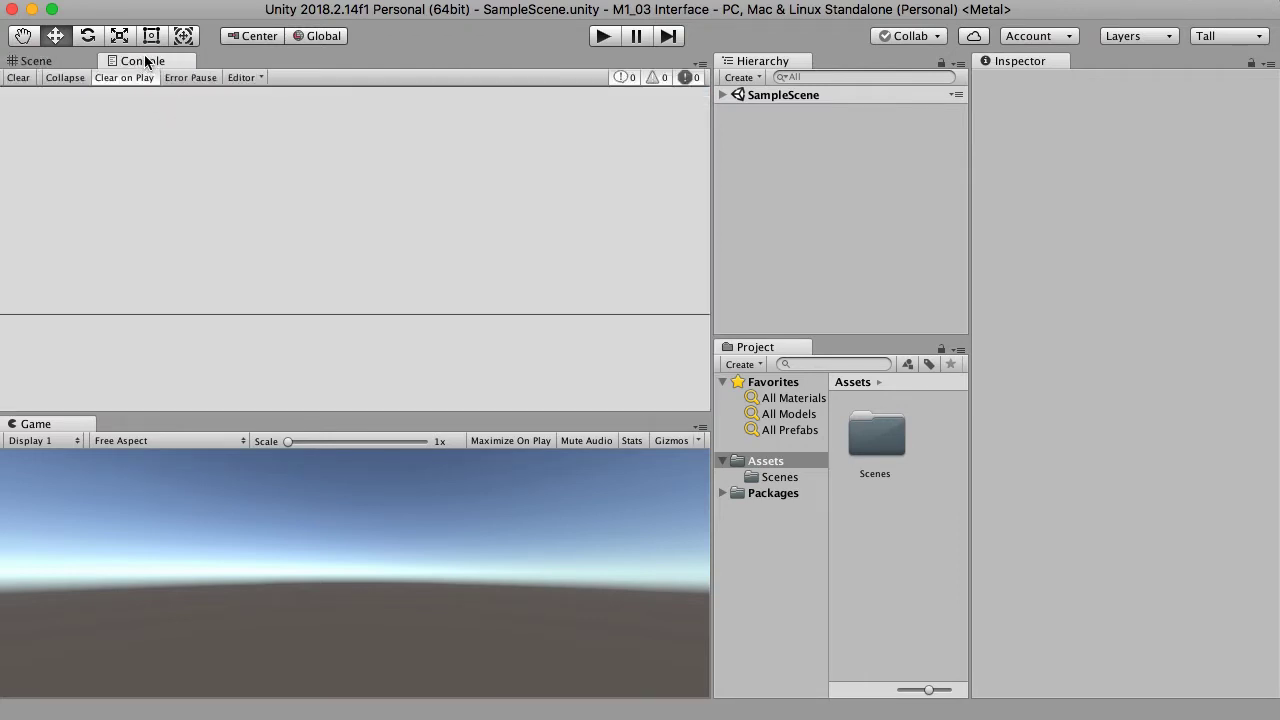
{"action": "left_click_drag", "start_coordinate": [147, 62], "coordinate": [117, 433]}
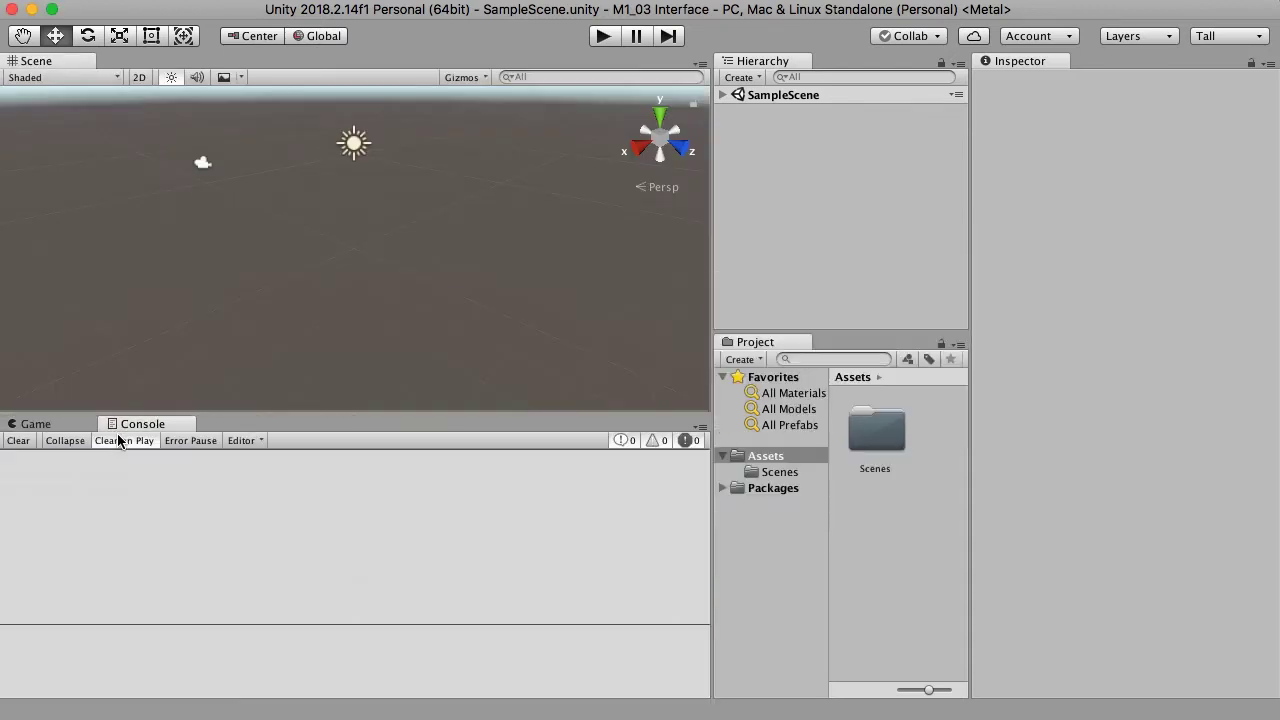
{"action": "left_click", "coordinate": [38, 424]}
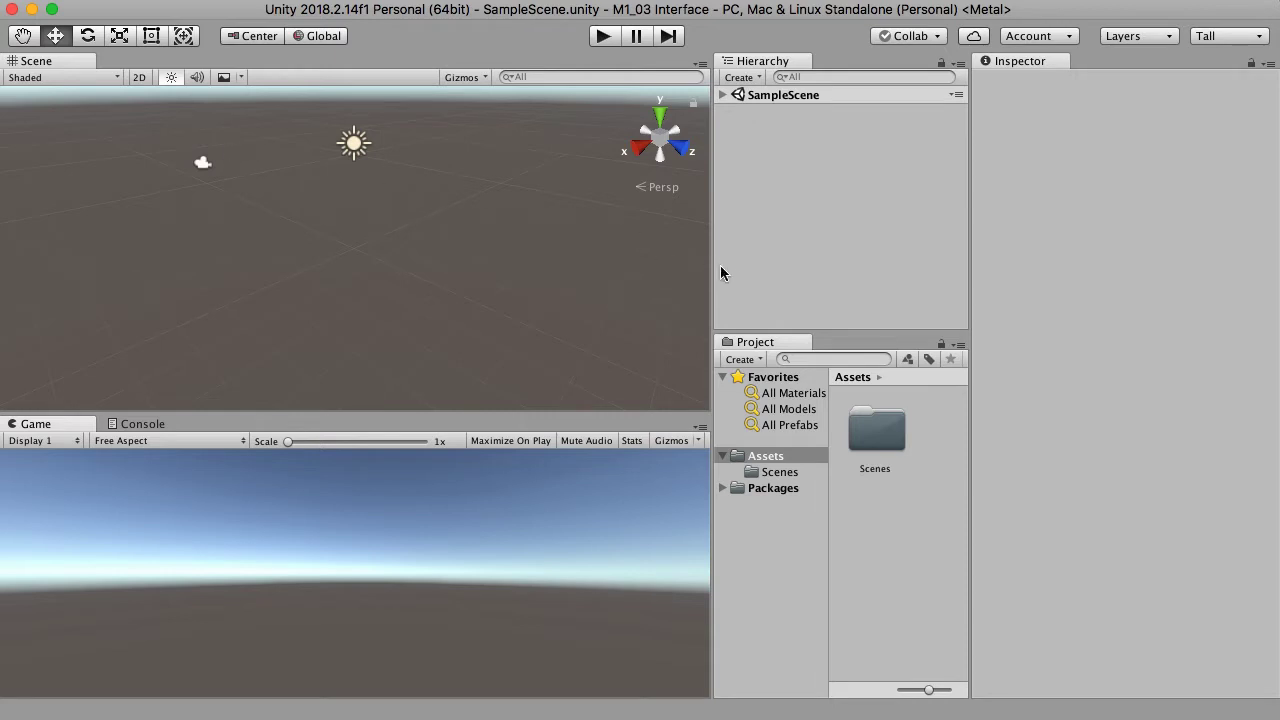
- Save the current window arrangement under the existing custom layout's name
{"action": "left_click", "coordinate": [1265, 37]}
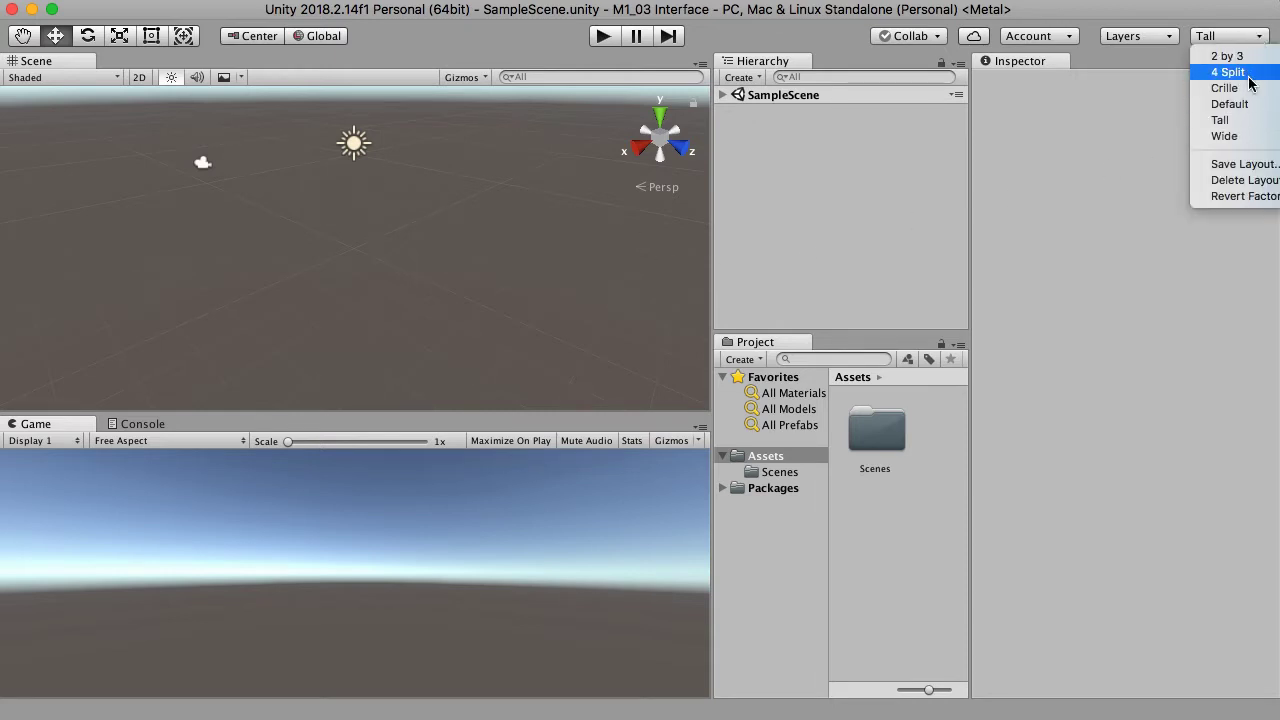
{"action": "left_click", "coordinate": [1267, 164]}
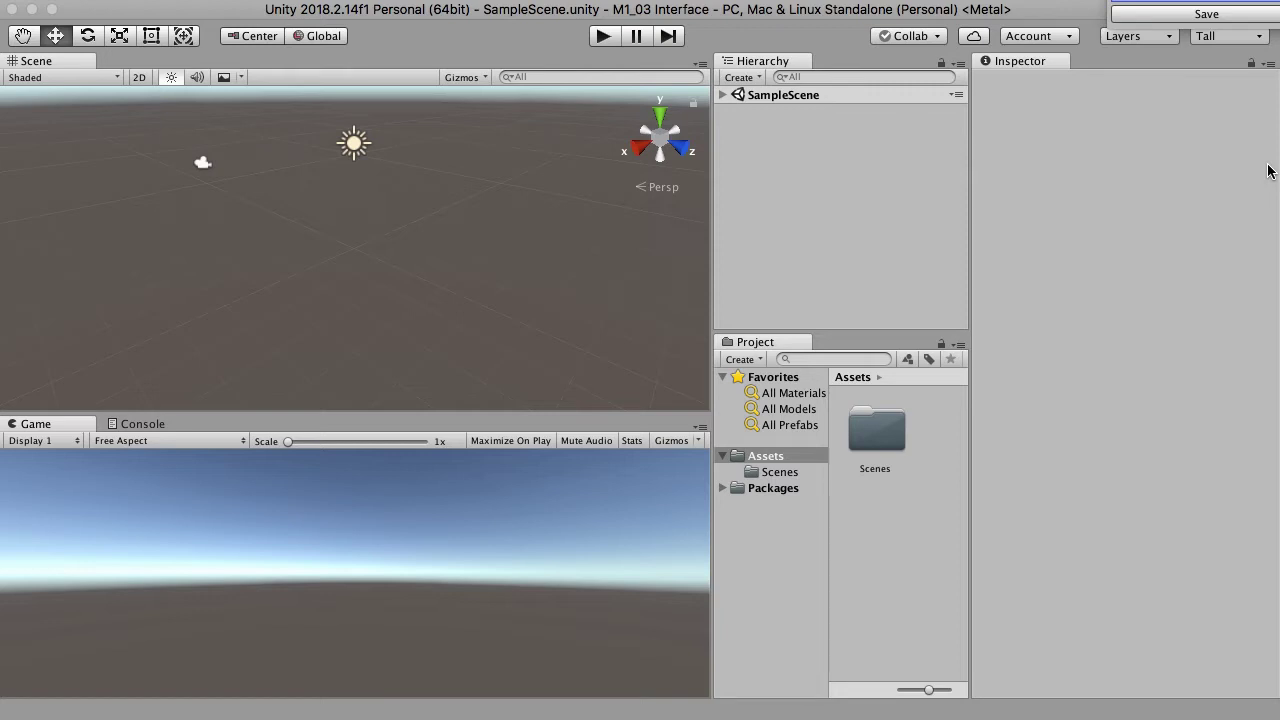
{"action": "left_click", "coordinate": [1226, 14]}
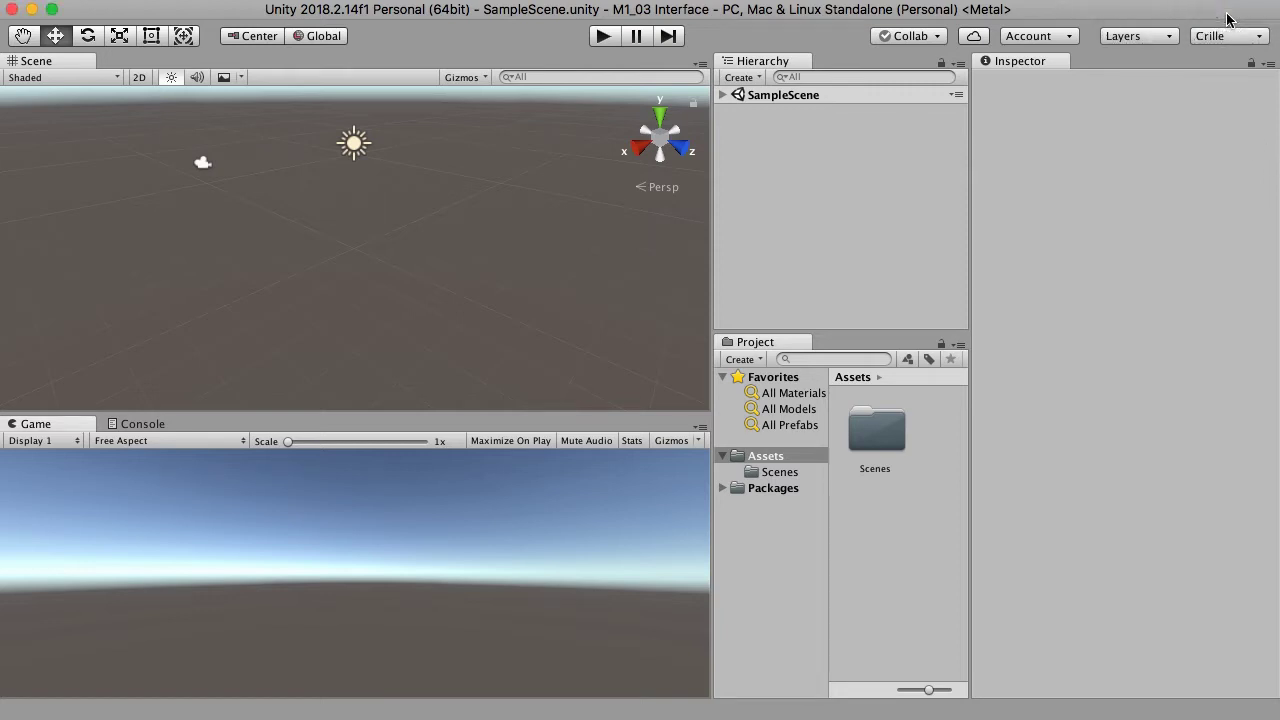
- Test the saved arrangement by switching to the Default layout and back to the custom layout
{"action": "left_click", "coordinate": [1244, 40]}
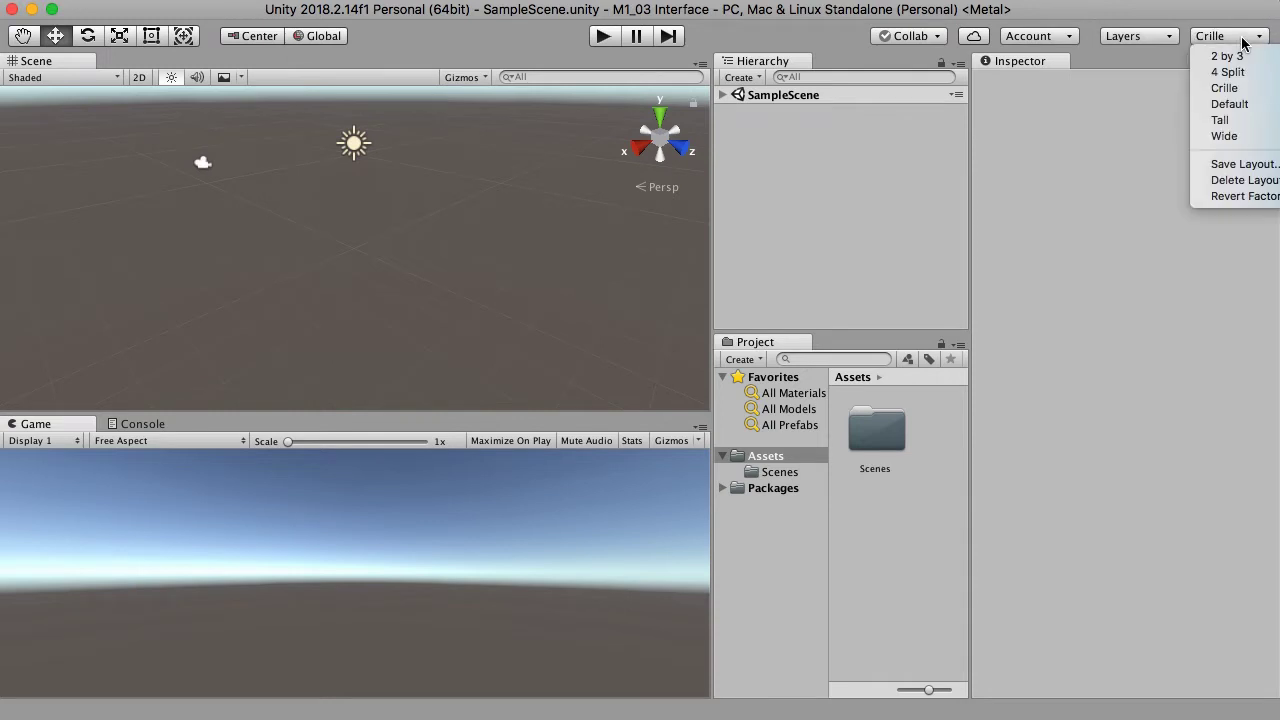
{"action": "left_click", "coordinate": [1246, 104]}
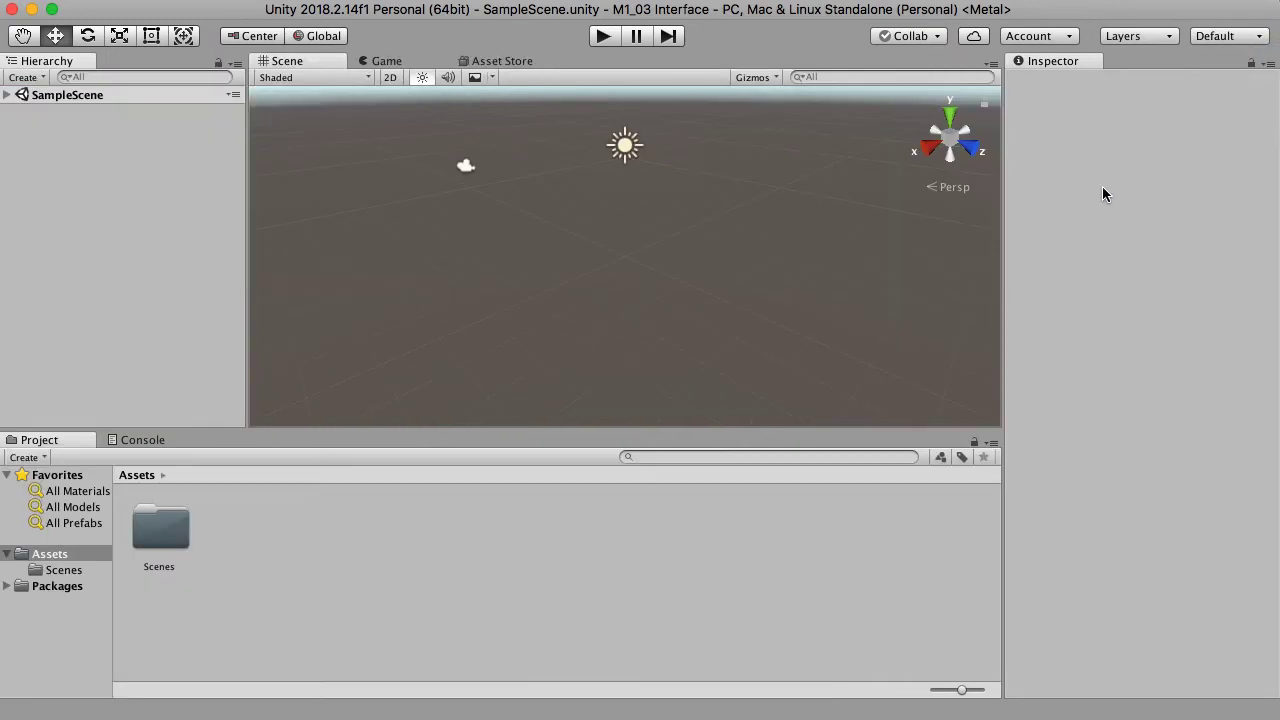
{"action": "left_click", "coordinate": [1240, 40]}
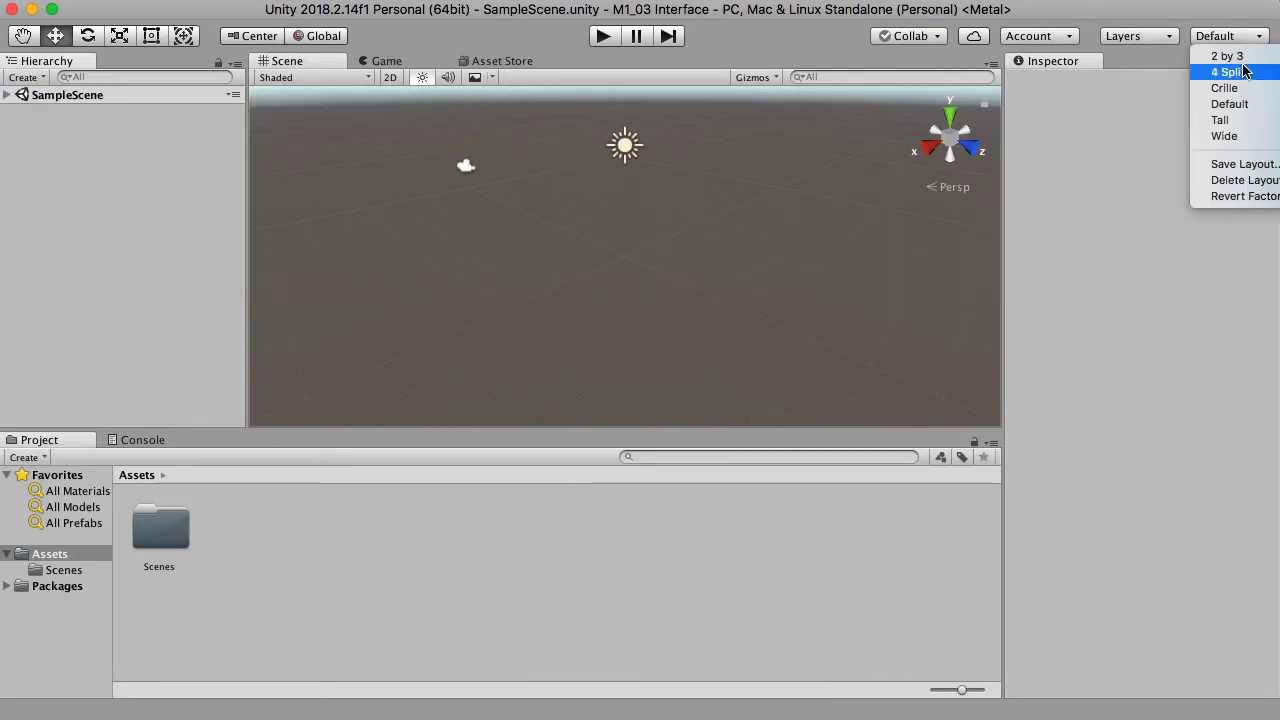
{"action": "left_click", "coordinate": [1254, 94]}
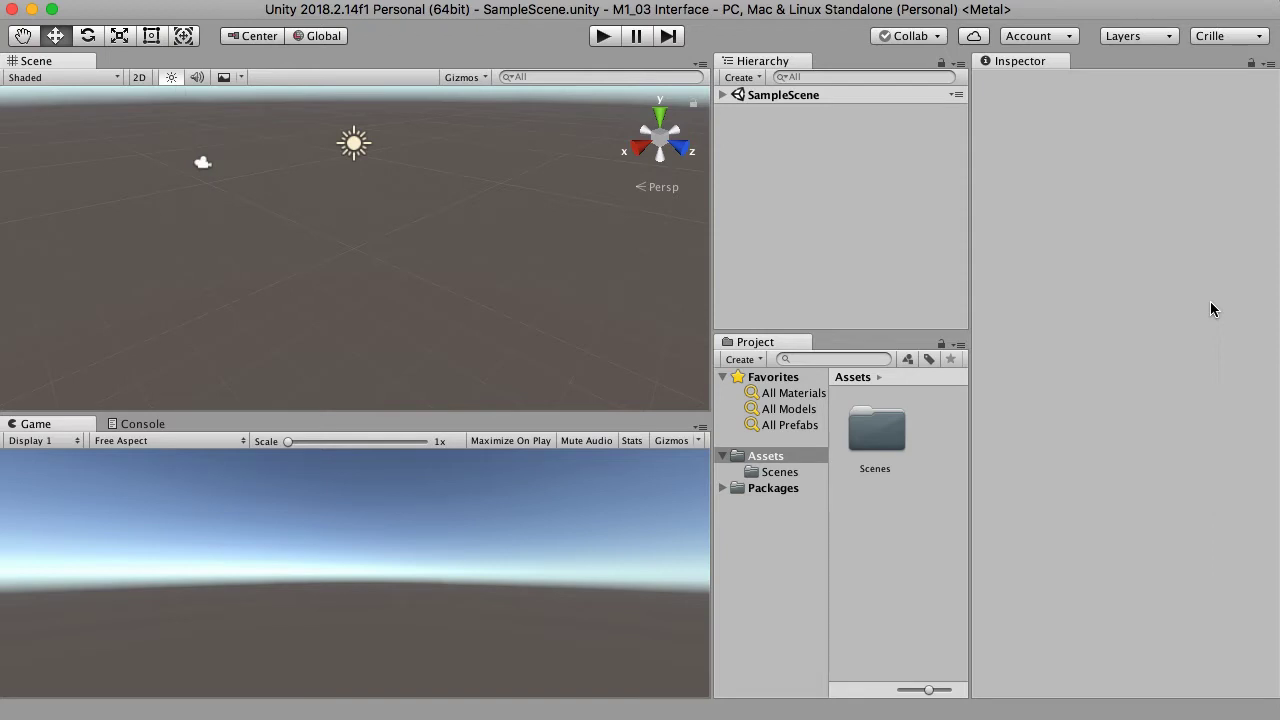
- Expand SampleScene in the hierarchy, select the Main Camera, and examine it in the Scene view from different angles and distances
{"action": "left_click", "coordinate": [722, 94]}
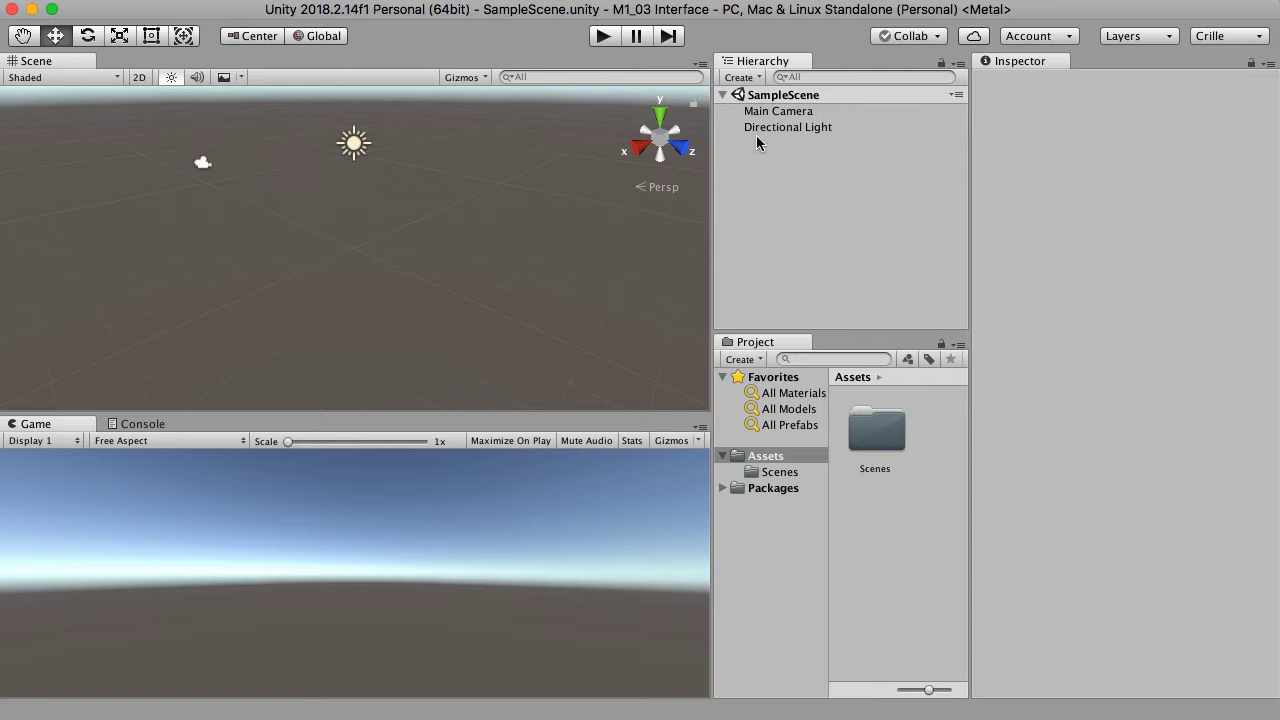
{"action": "left_click", "coordinate": [783, 115]}
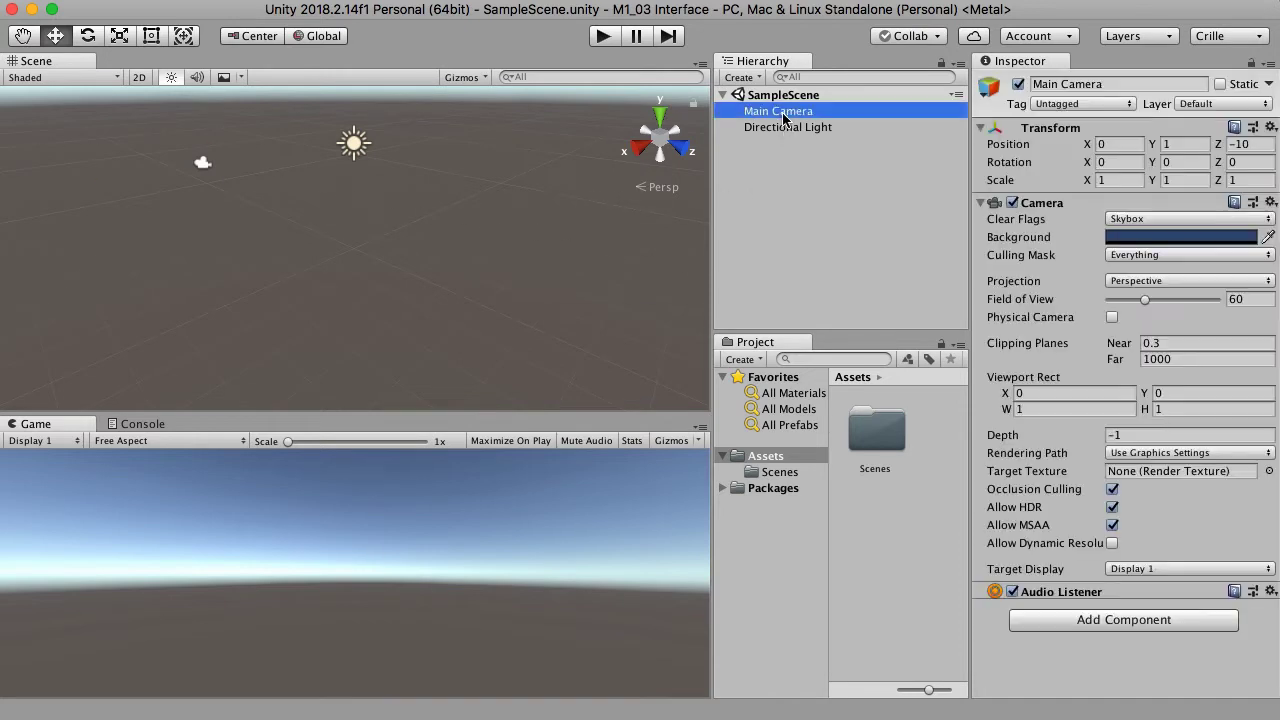
{"action": "scroll", "coordinate": [205, 209], "scroll_direction": "up", "scroll_amount": 3}
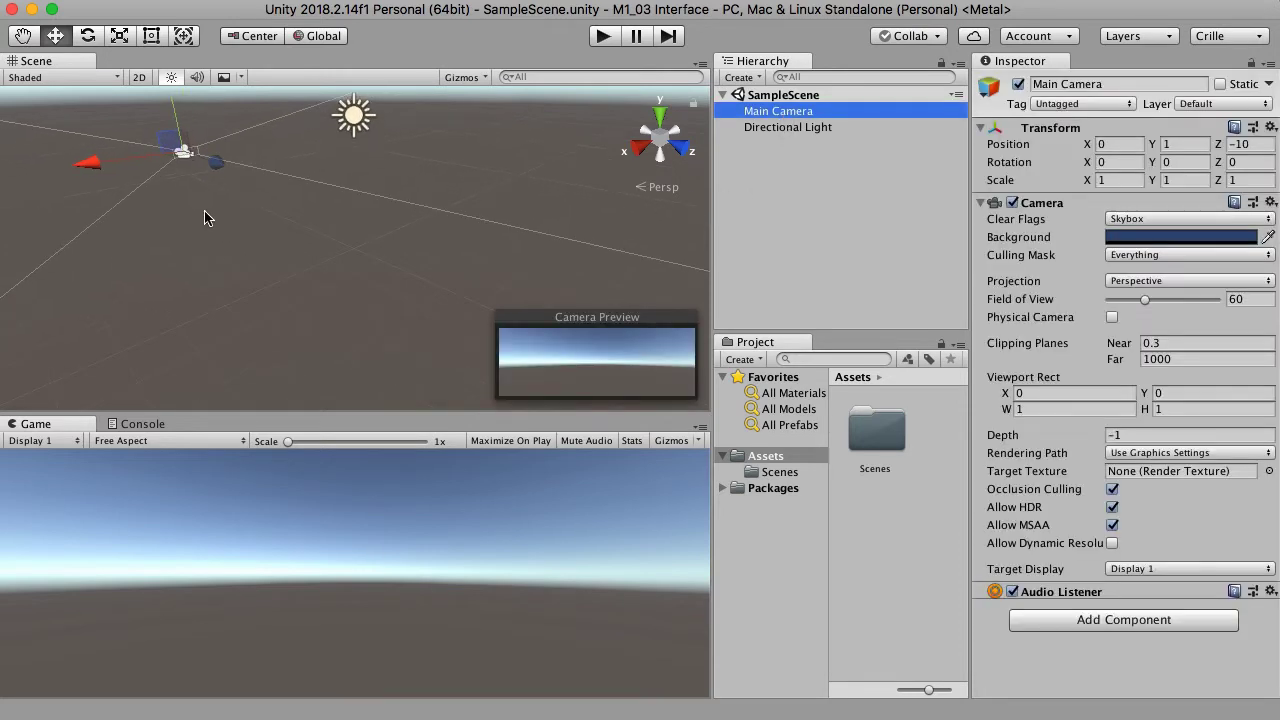
{"action": "middle_click_drag", "start_coordinate": [204, 218], "coordinate": [333, 281]}
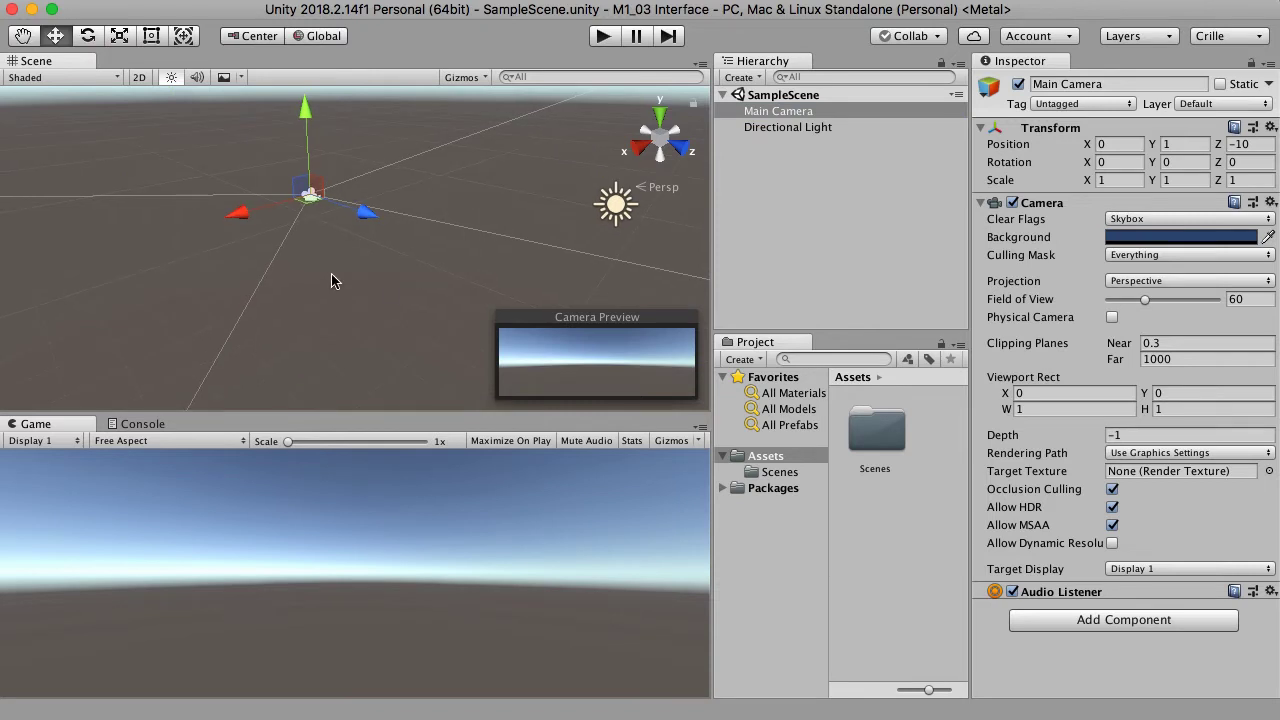
{"action": "middle_click_drag", "start_coordinate": [180, 230], "coordinate": [285, 266]}
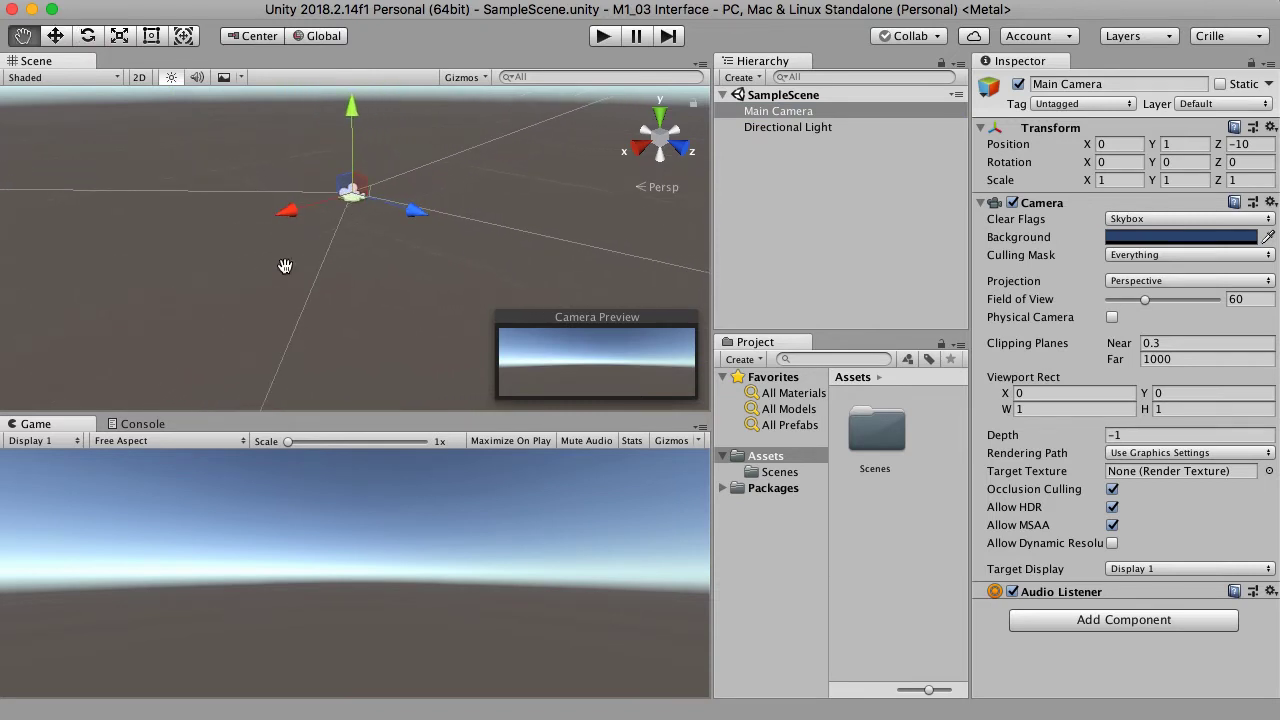
{"action": "mouse_move", "coordinate": [285, 266]}
{"action": "left_mouse_down", "text": "alt"}
{"action": "mouse_move", "coordinate": [300, 270]}
{"action": "mouse_move", "coordinate": [277, 277]}
{"action": "left_mouse_up", "text": "alt"}
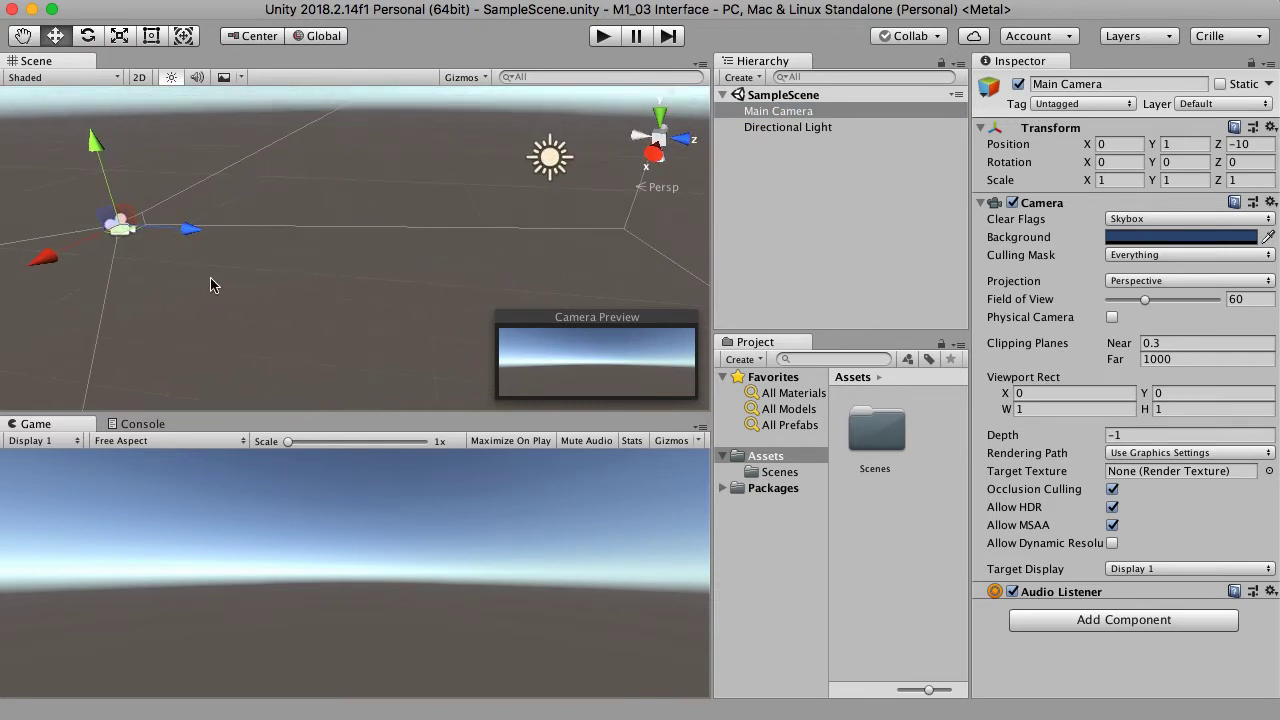
{"action": "middle_click_drag", "start_coordinate": [210, 285], "coordinate": [308, 230]}
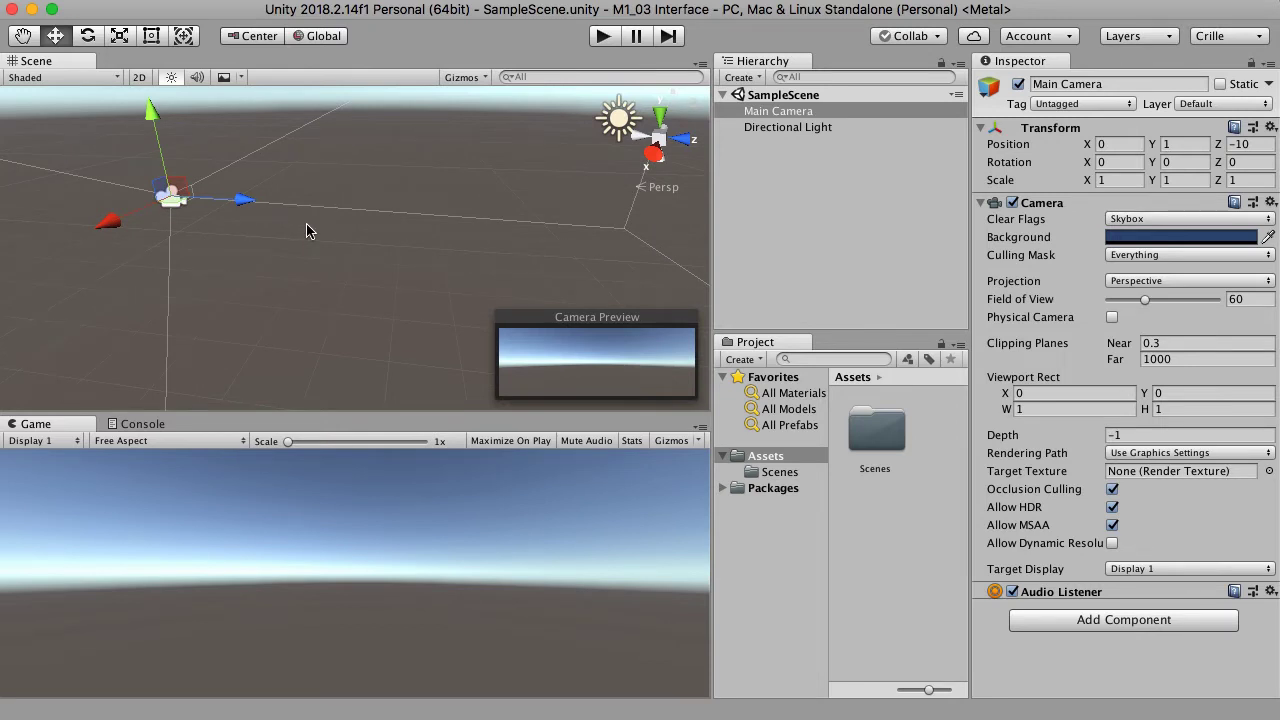
{"action": "scroll", "coordinate": [298, 229], "scroll_direction": "down", "scroll_amount": 5}
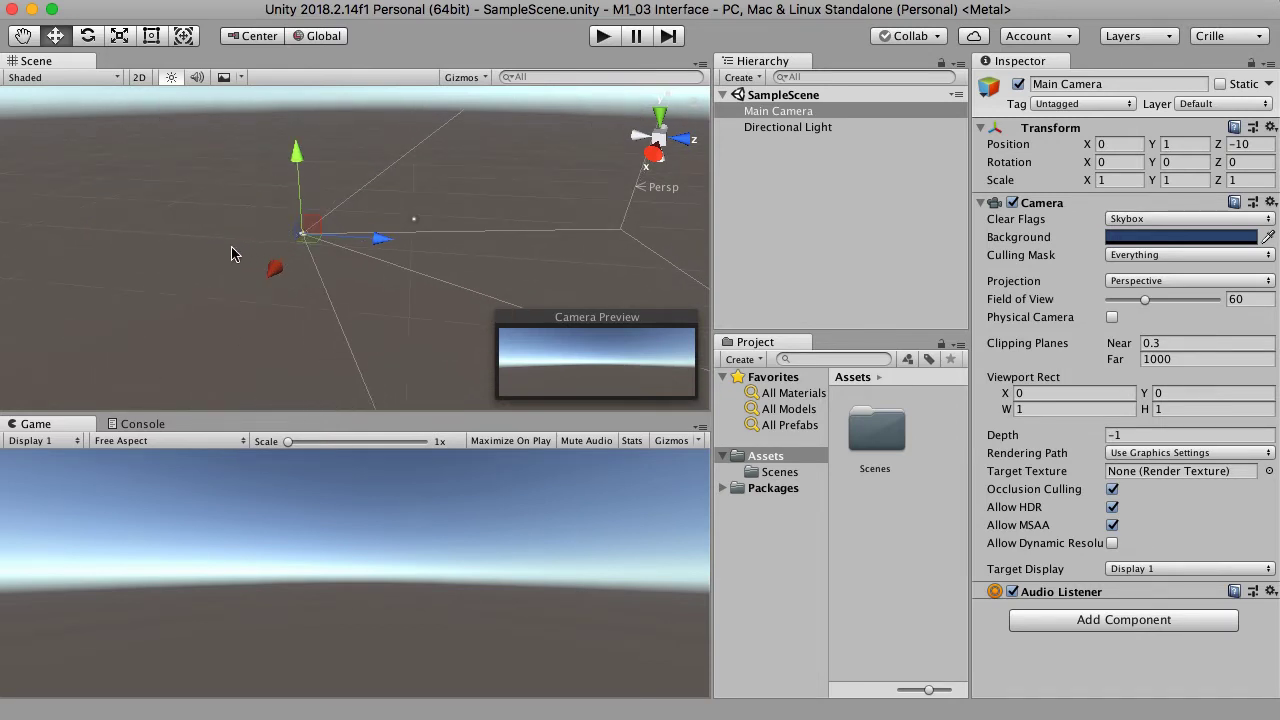
- Examine the Directional Light and Main Camera in the Scene view, selecting each to inspect its components
{"action": "left_click_drag", "start_coordinate": [231, 254], "coordinate": [313, 259], "text": "alt"}
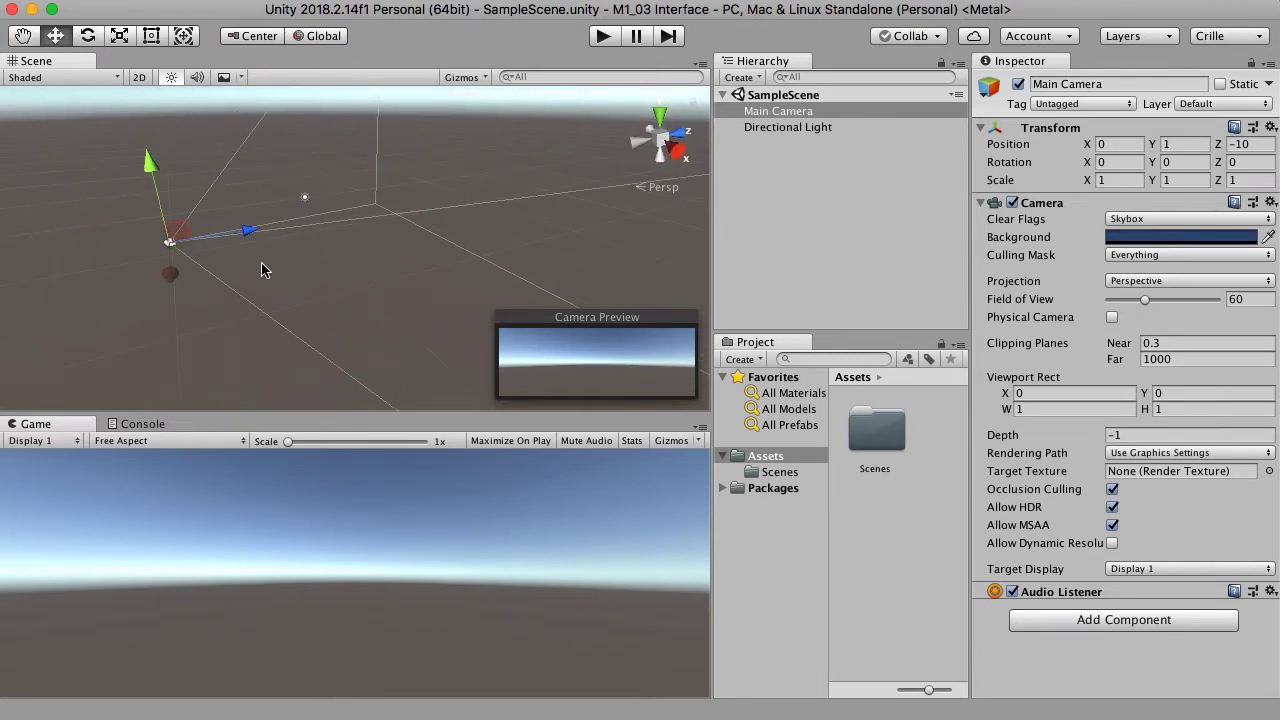
{"action": "middle_click_drag", "start_coordinate": [112, 294], "coordinate": [259, 313]}
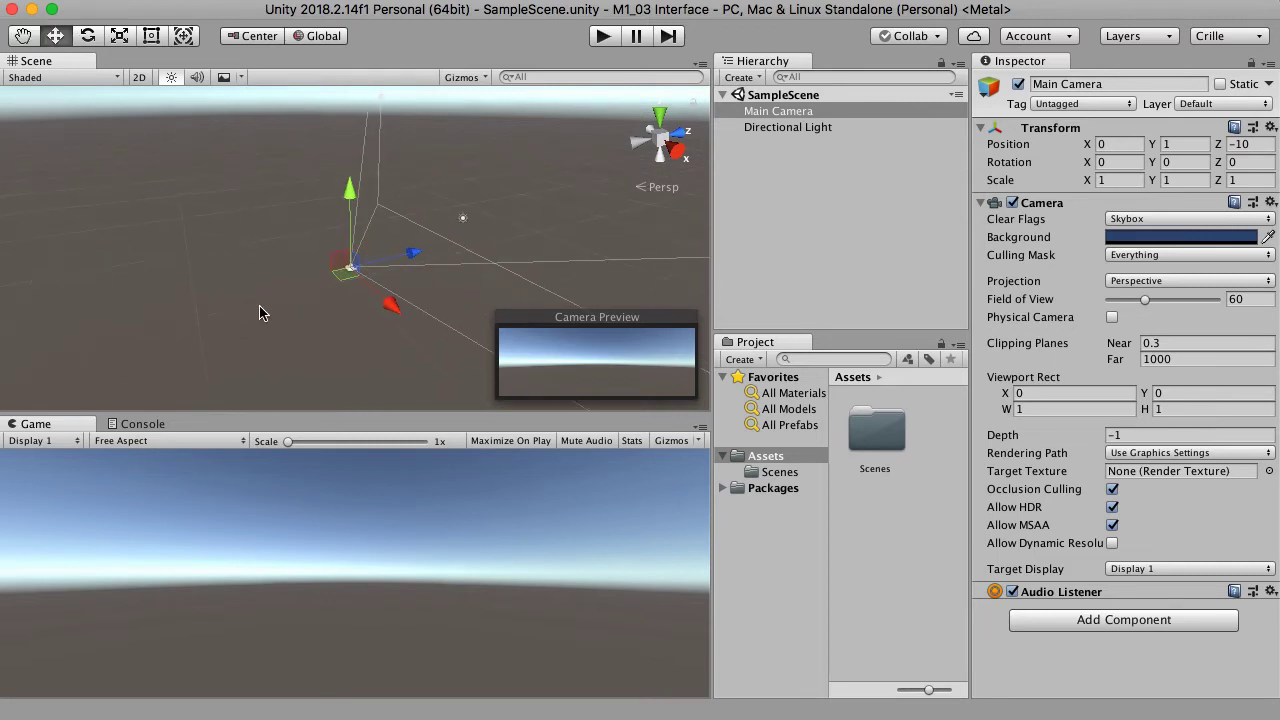
{"action": "left_click_drag", "start_coordinate": [209, 303], "coordinate": [256, 293], "text": "alt"}
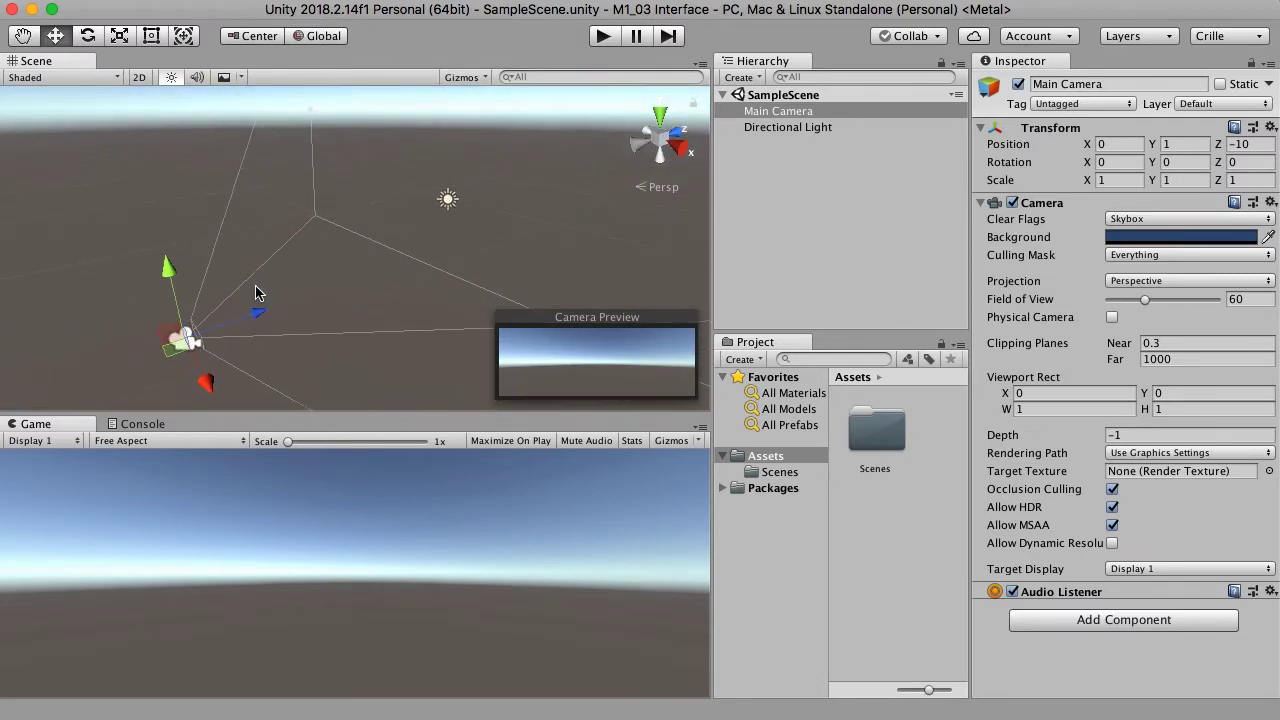
{"action": "double_click", "coordinate": [799, 128]}
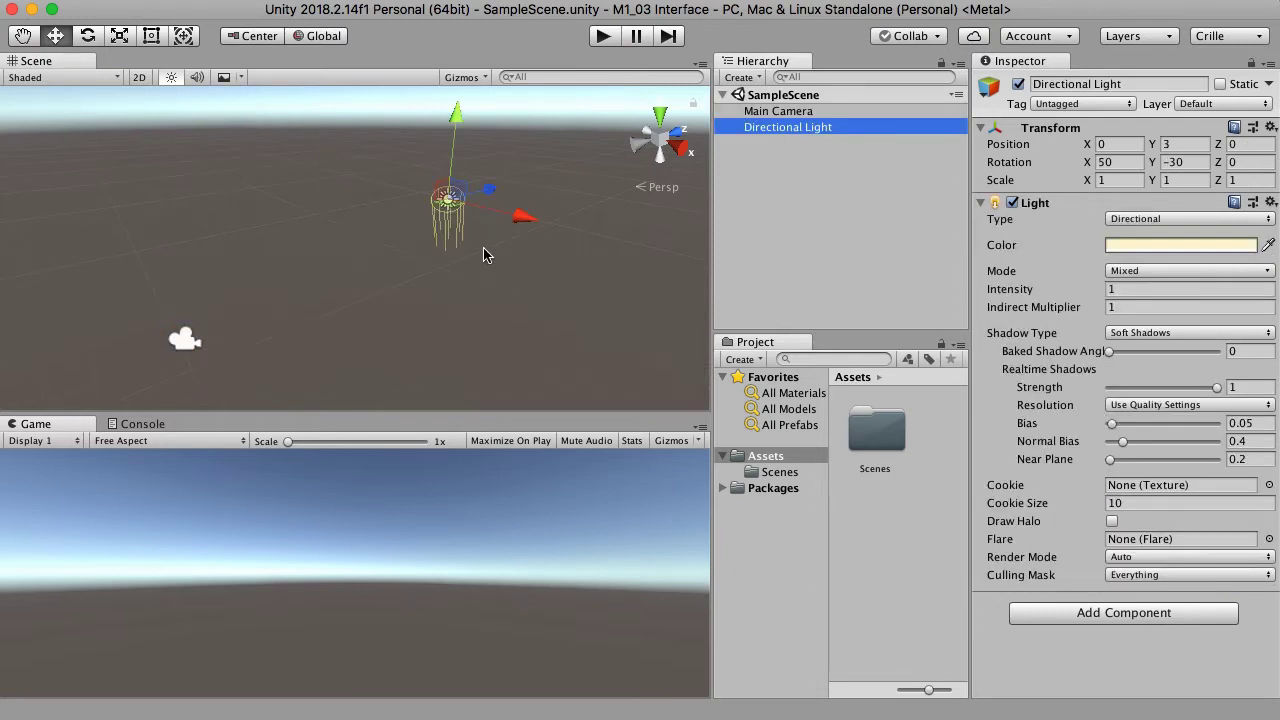
{"action": "left_click", "coordinate": [800, 112]}
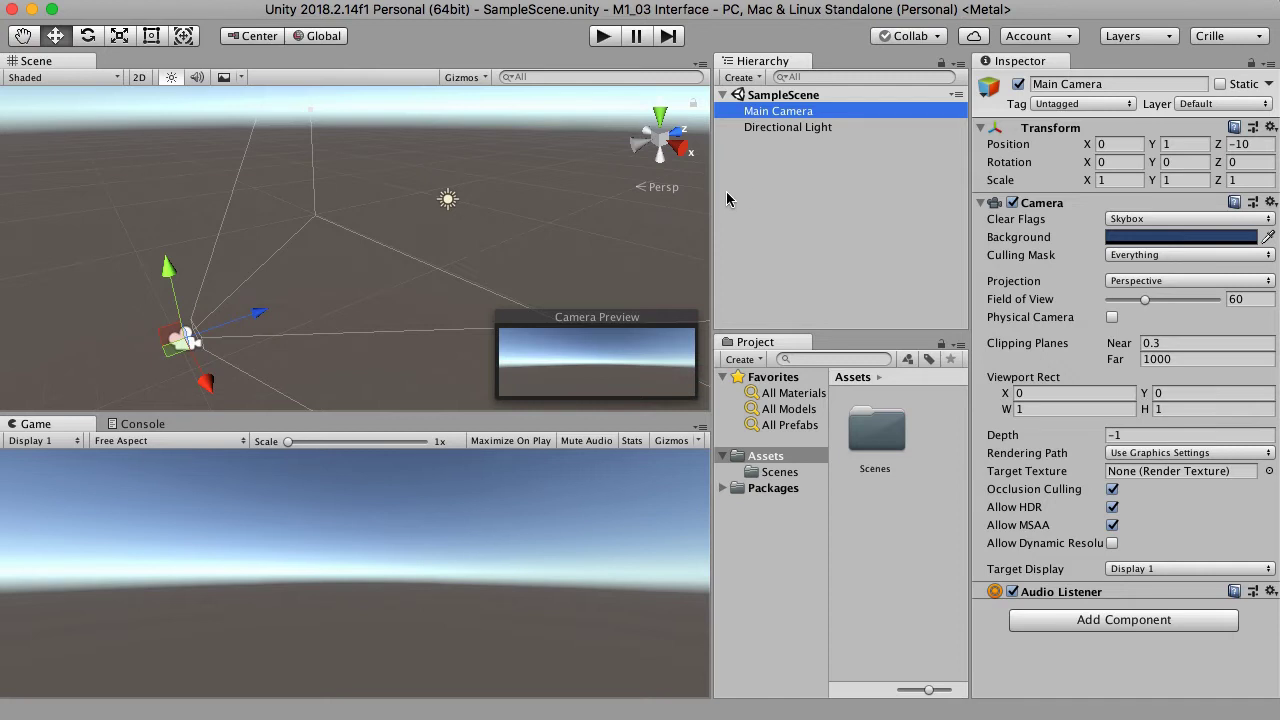
- Add a 3D sphere to SampleScene and select it for a closer view in the scene
{"action": "left_click", "coordinate": [761, 81]}
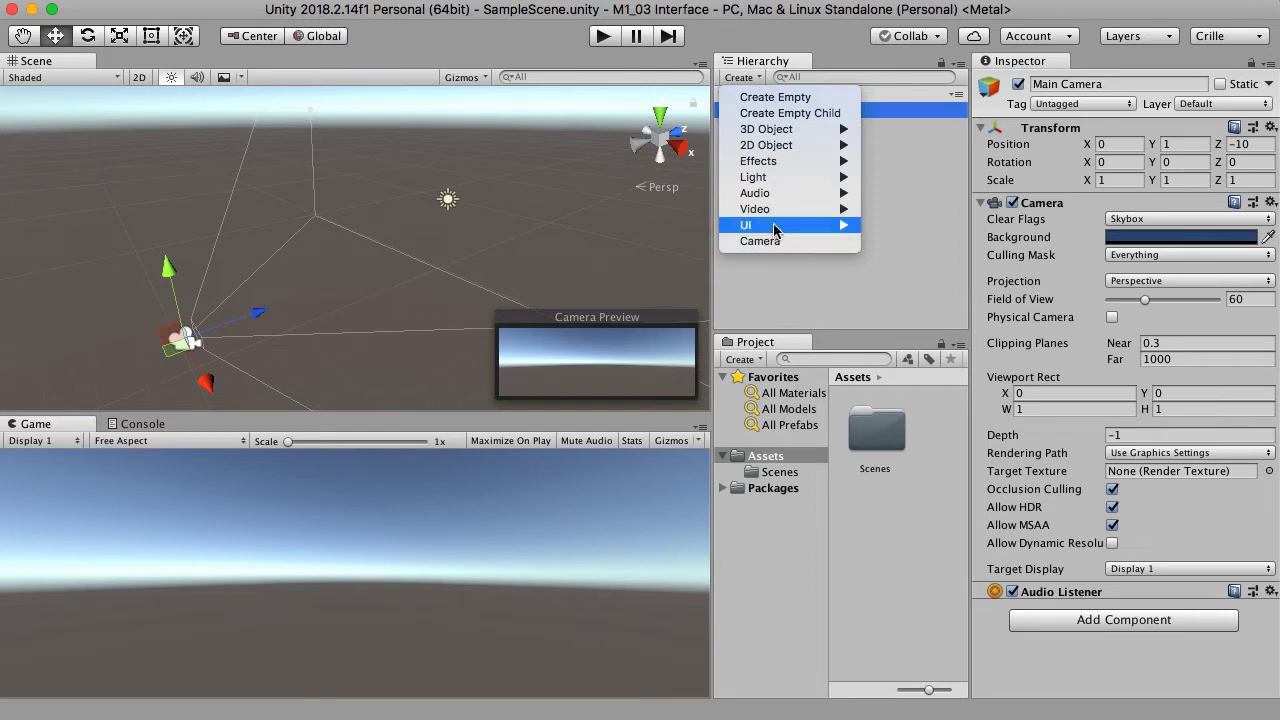
{"action": "mouse_move", "coordinate": [775, 129]}
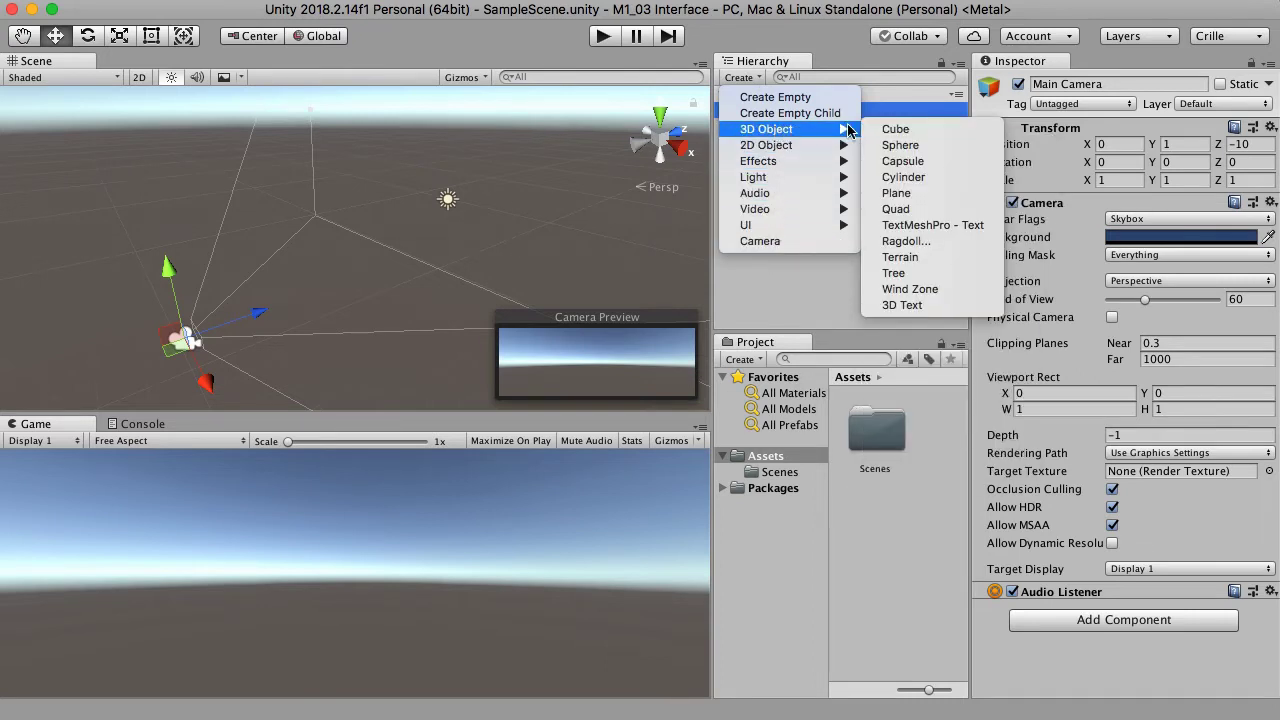
{"action": "left_click", "coordinate": [927, 144]}
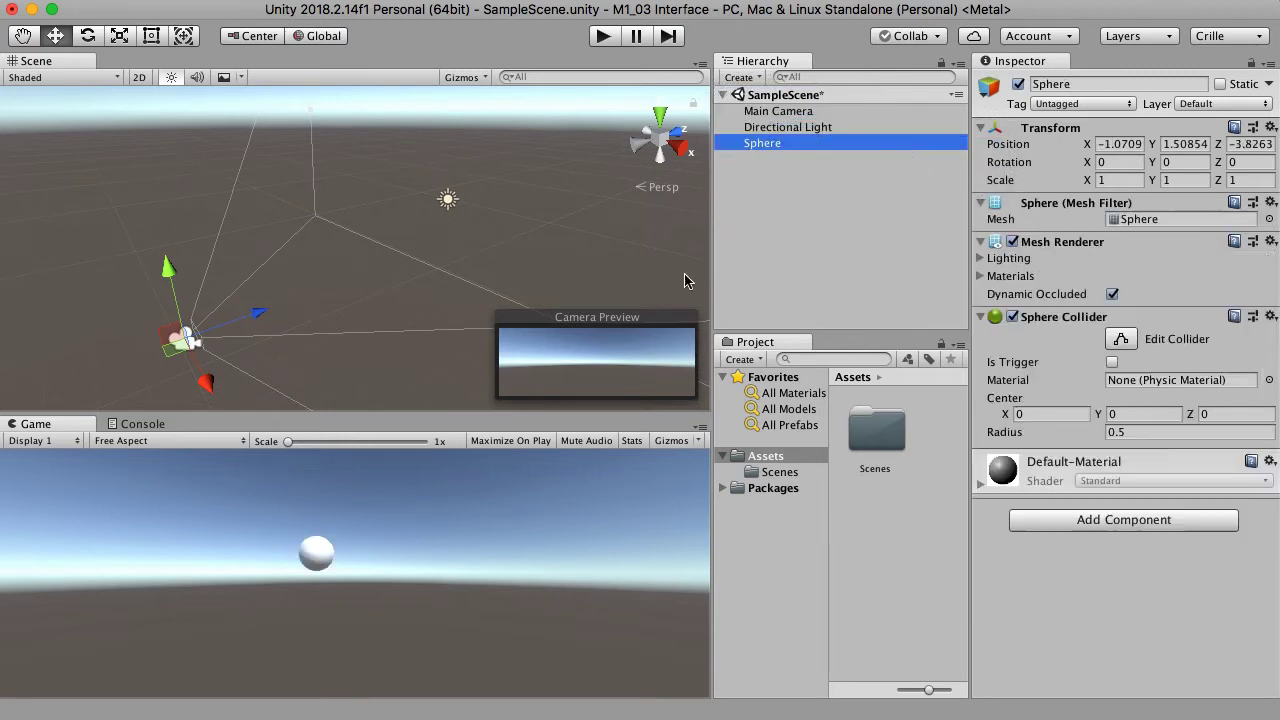
{"action": "double_click", "coordinate": [826, 145]}
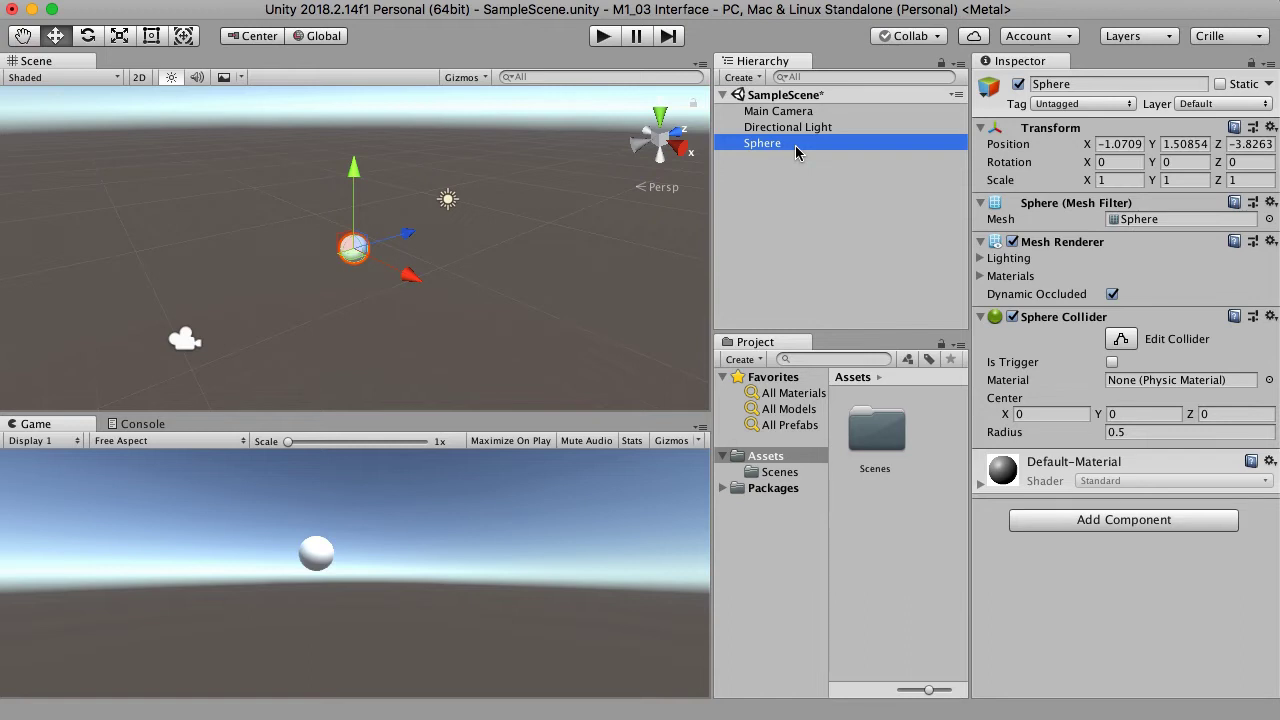
{"action": "scroll", "coordinate": [353, 272], "scroll_direction": "up", "scroll_amount": 3}
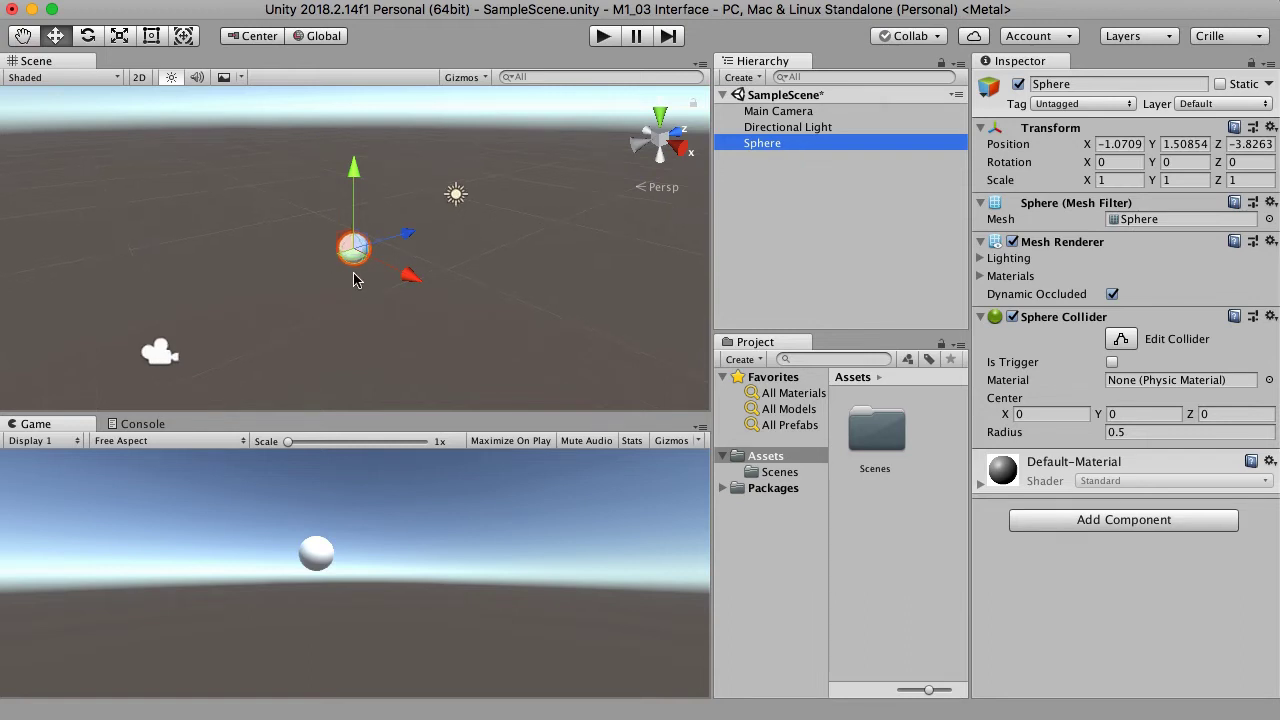
{"action": "scroll", "coordinate": [353, 272], "scroll_direction": "up", "scroll_amount": 2}
{"action": "scroll", "coordinate": [353, 280], "scroll_direction": "down", "scroll_amount": 1}
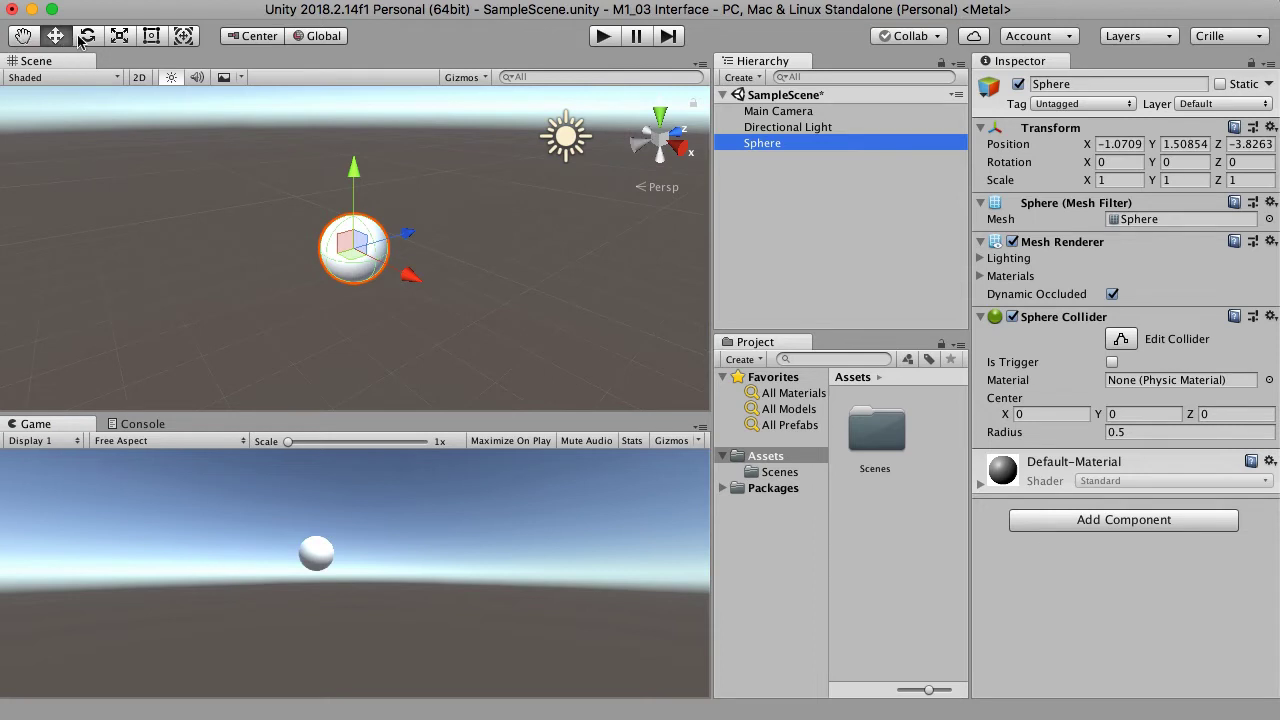
- Move the sphere with the Move tool to about X -0.78, Y 1.87, Z -4.53
{"action": "left_click", "coordinate": [23, 38]}
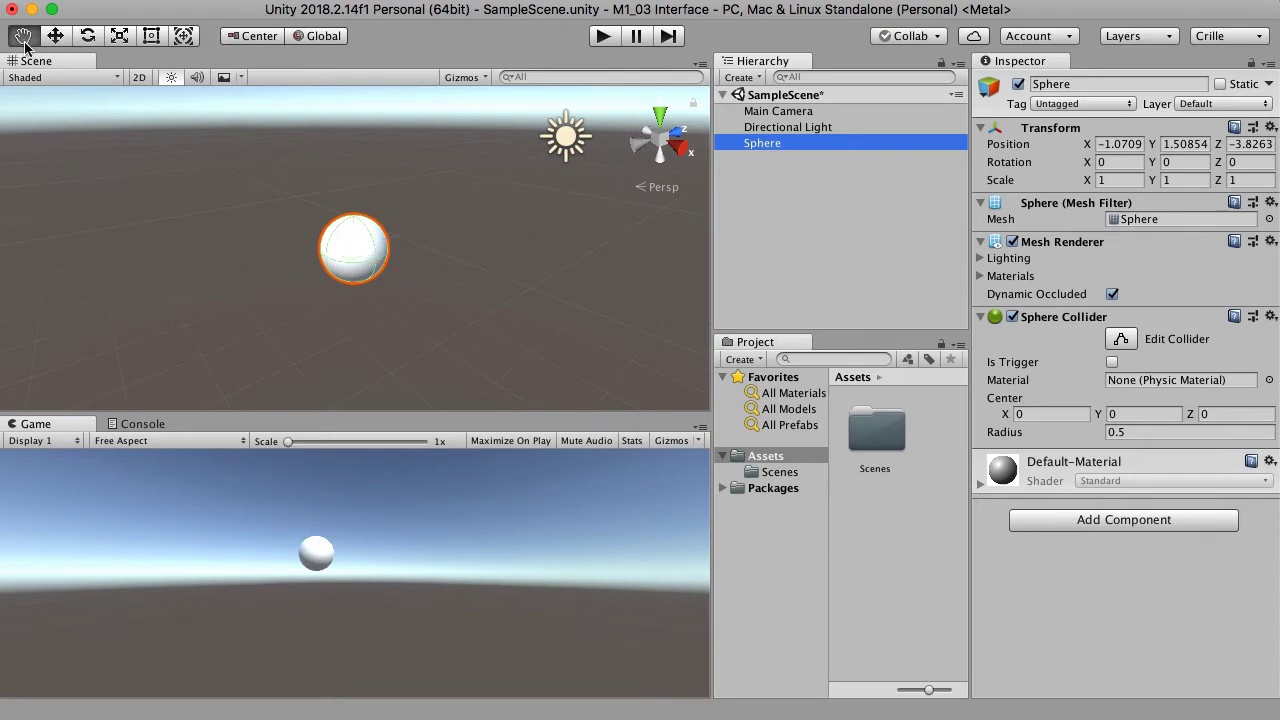
{"action": "left_click_drag", "start_coordinate": [354, 256], "coordinate": [419, 253]}
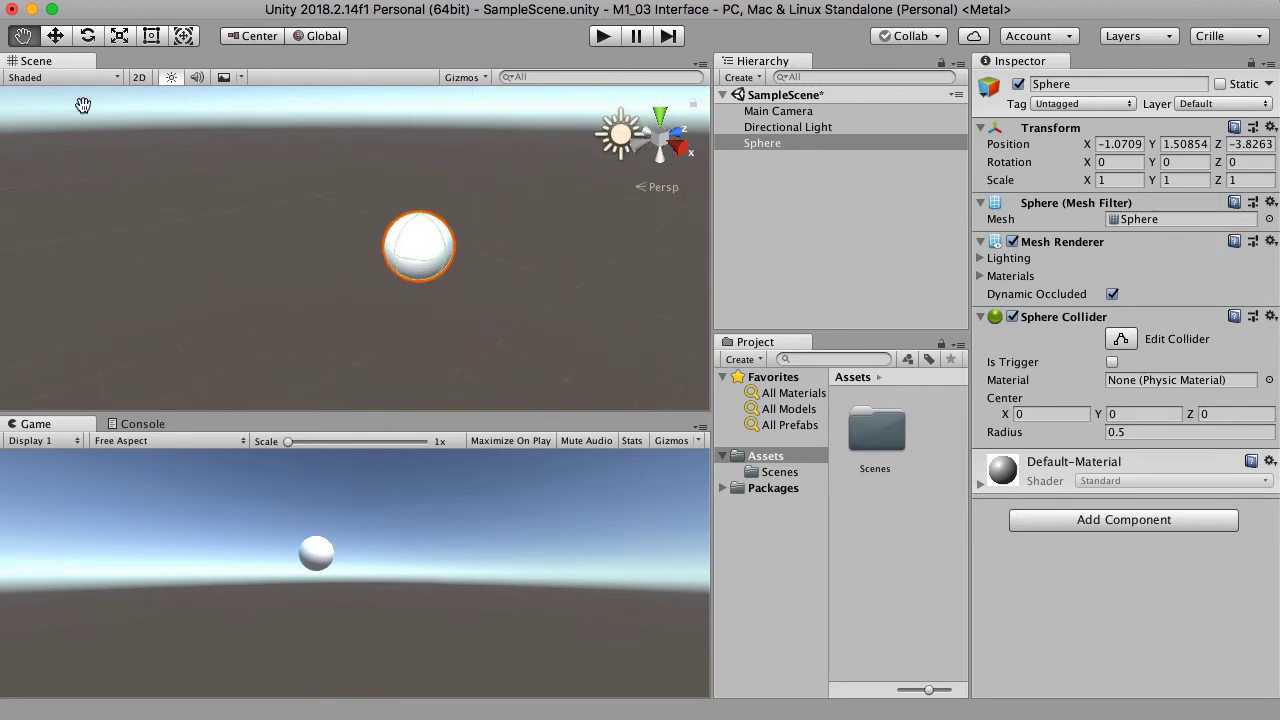
{"action": "left_click", "coordinate": [57, 37]}
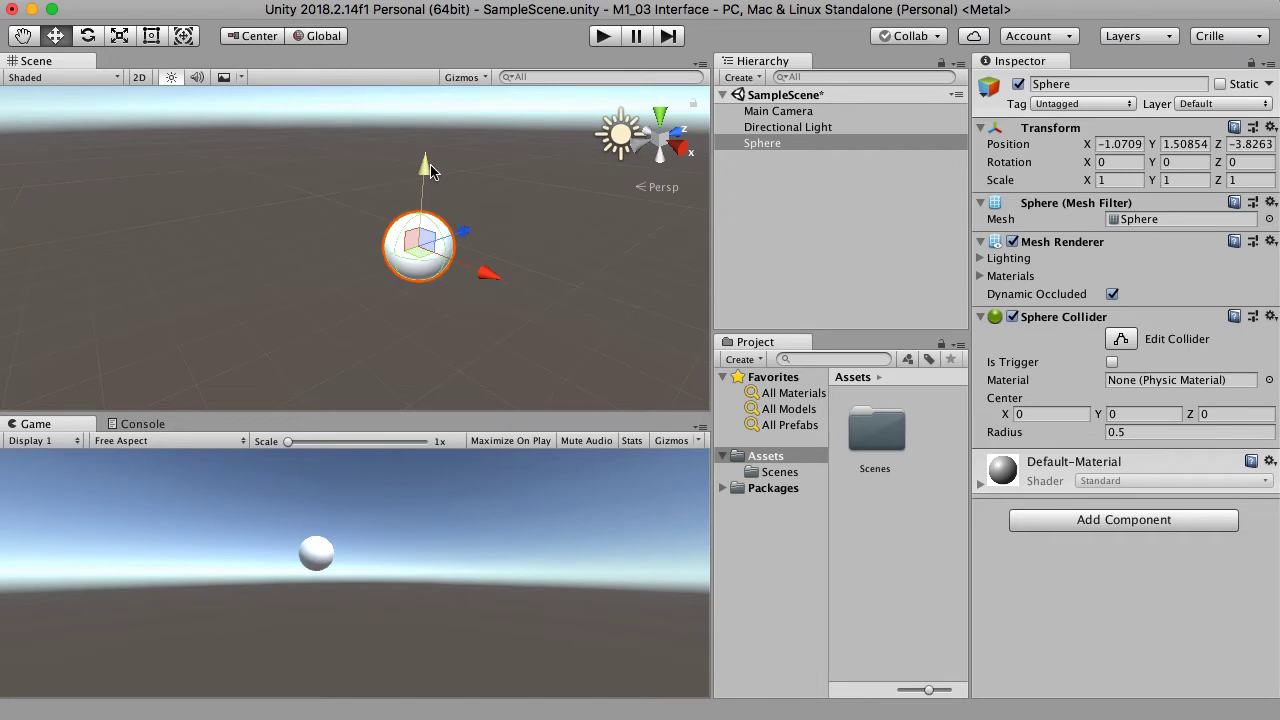
{"action": "mouse_move", "coordinate": [426, 163]}
{"action": "left_mouse_down"}
{"action": "mouse_move", "coordinate": [429, 146]}
{"action": "mouse_move", "coordinate": [408, 187]}
{"action": "mouse_move", "coordinate": [421, 140]}
{"action": "left_mouse_up"}
{"action": "left_click_drag", "start_coordinate": [466, 209], "coordinate": [465, 277]}
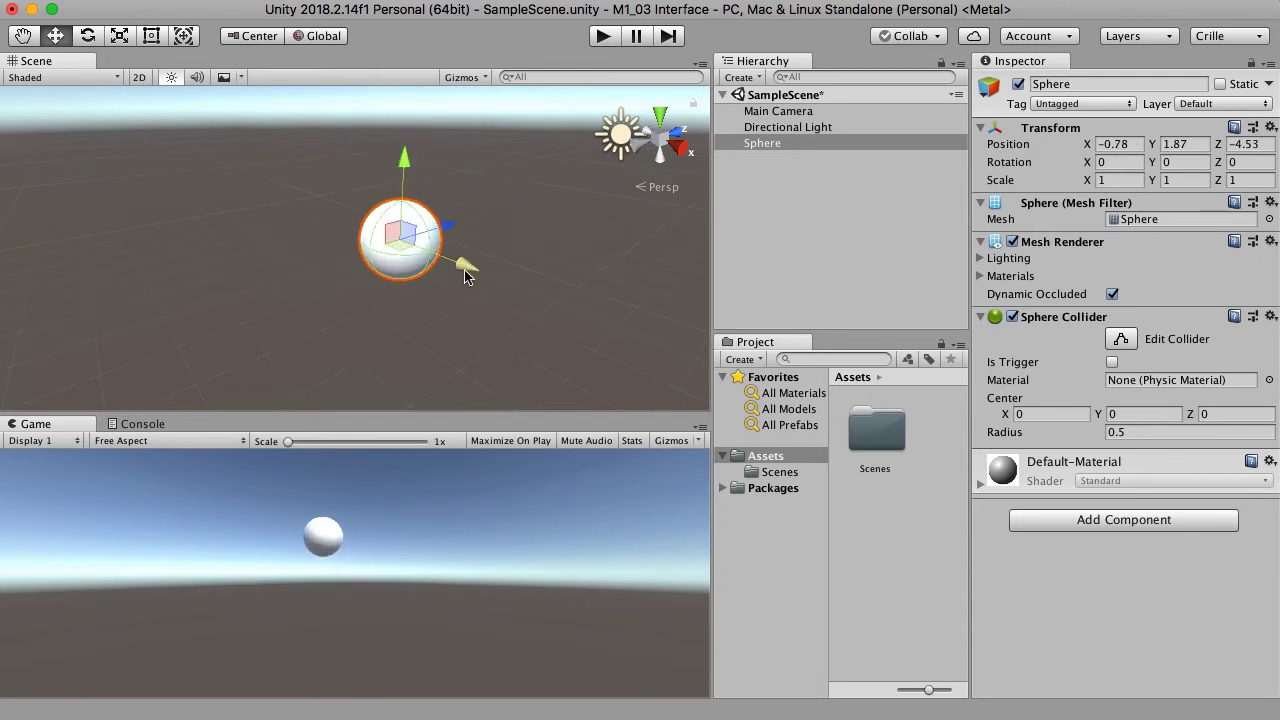
- Rotate the sphere freely with the Rotate tool to about X -37.9, Y -69.4, Z -46.5
{"action": "left_click", "coordinate": [88, 36]}
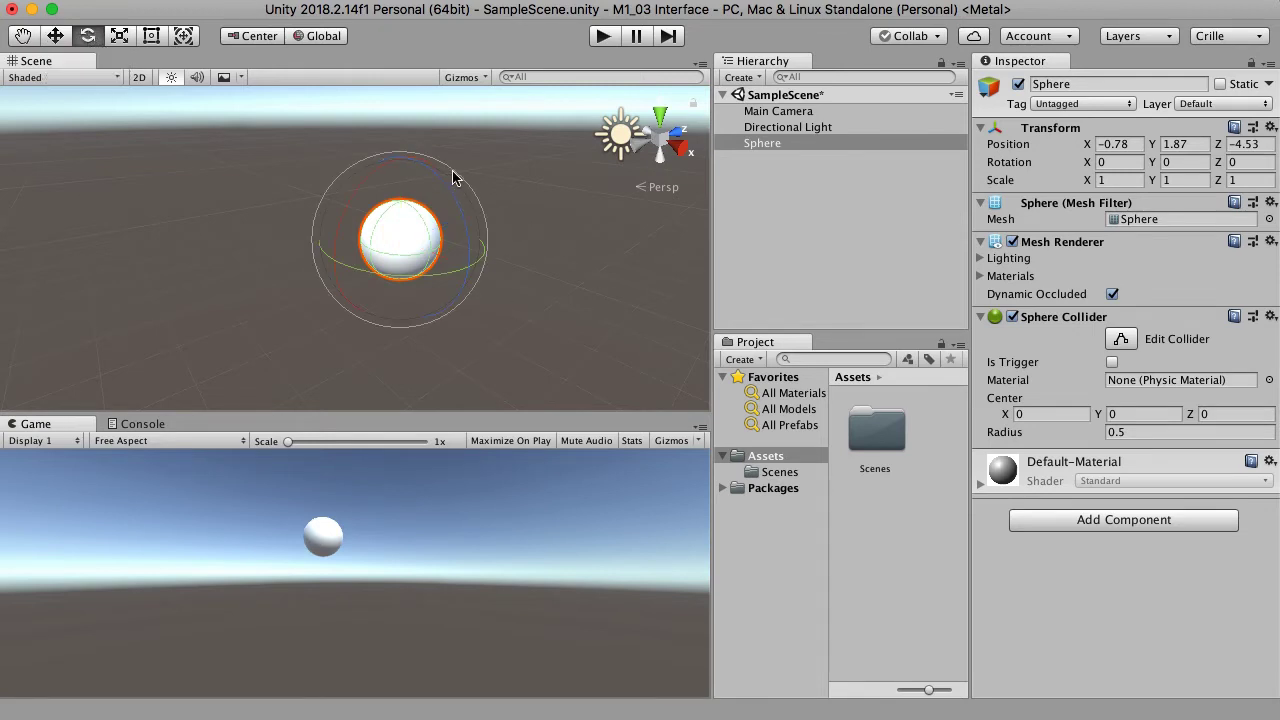
{"action": "left_click_drag", "start_coordinate": [451, 171], "coordinate": [475, 403]}
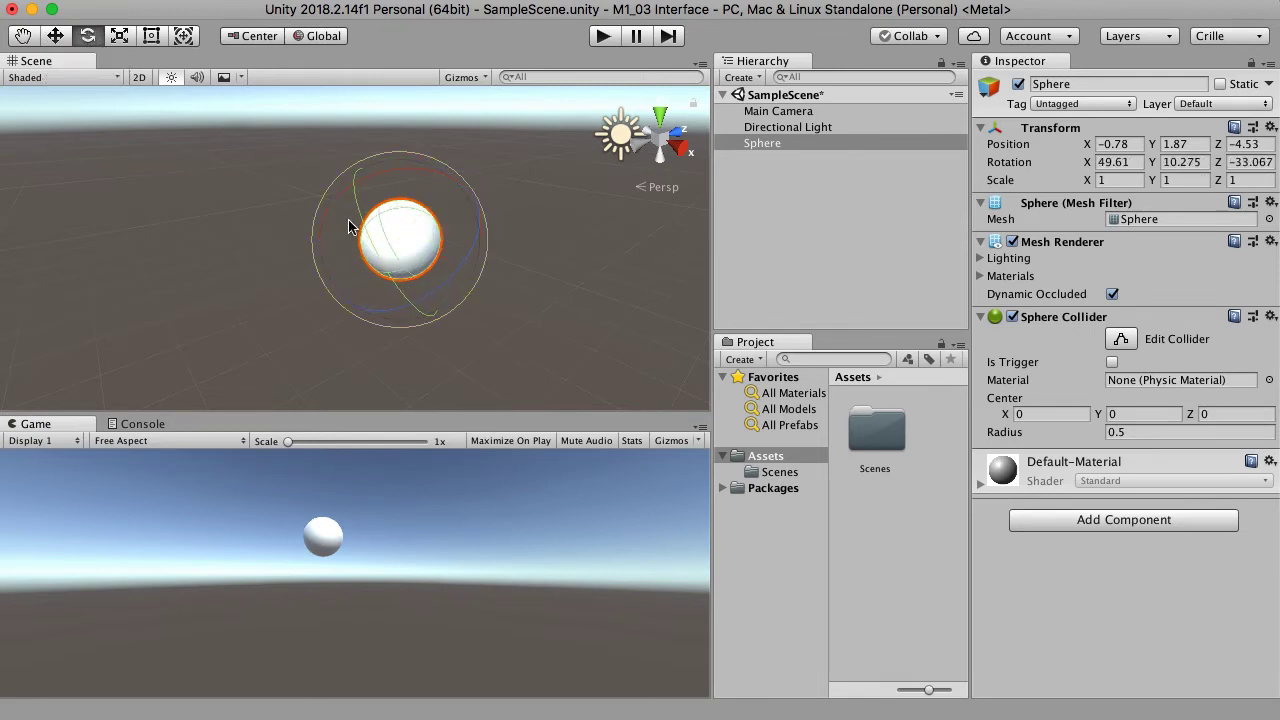
{"action": "left_click_drag", "start_coordinate": [360, 197], "coordinate": [508, 374]}
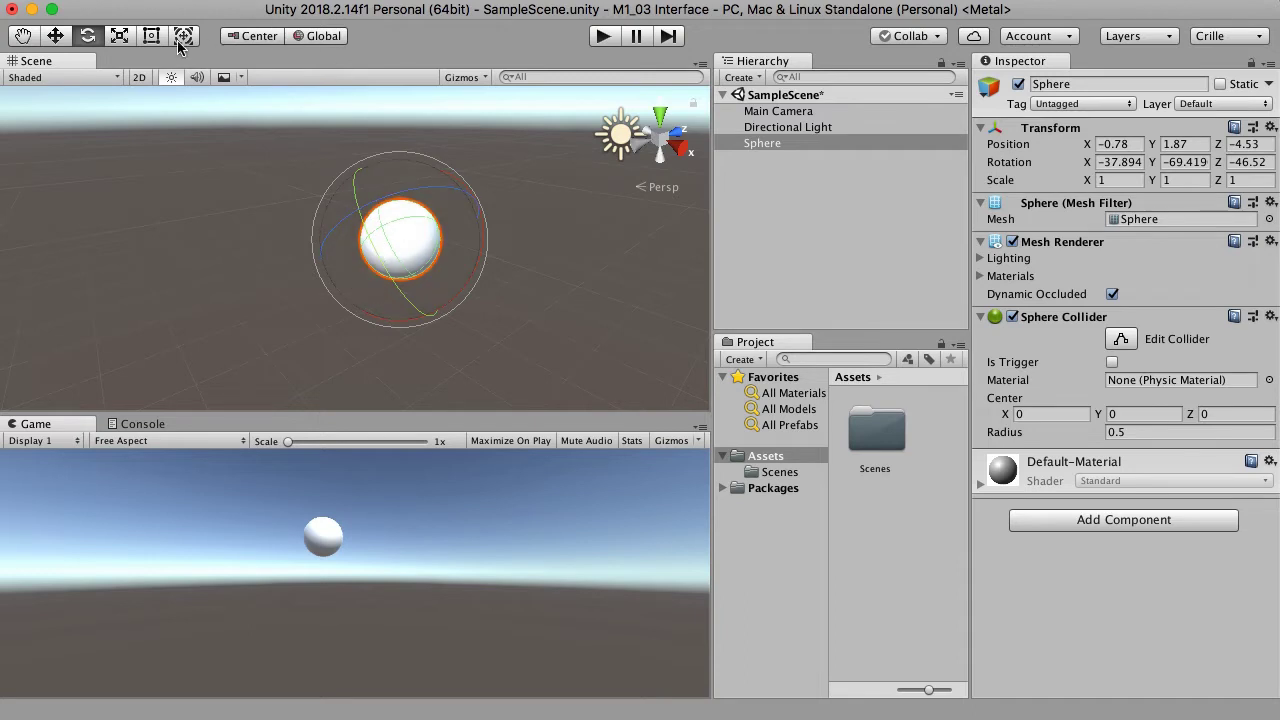
- Stretch the sphere with the Scale tool, along single axes and uniformly, to about X 2.05, Y 1.23, Z 1.12
{"action": "left_click", "coordinate": [122, 37]}
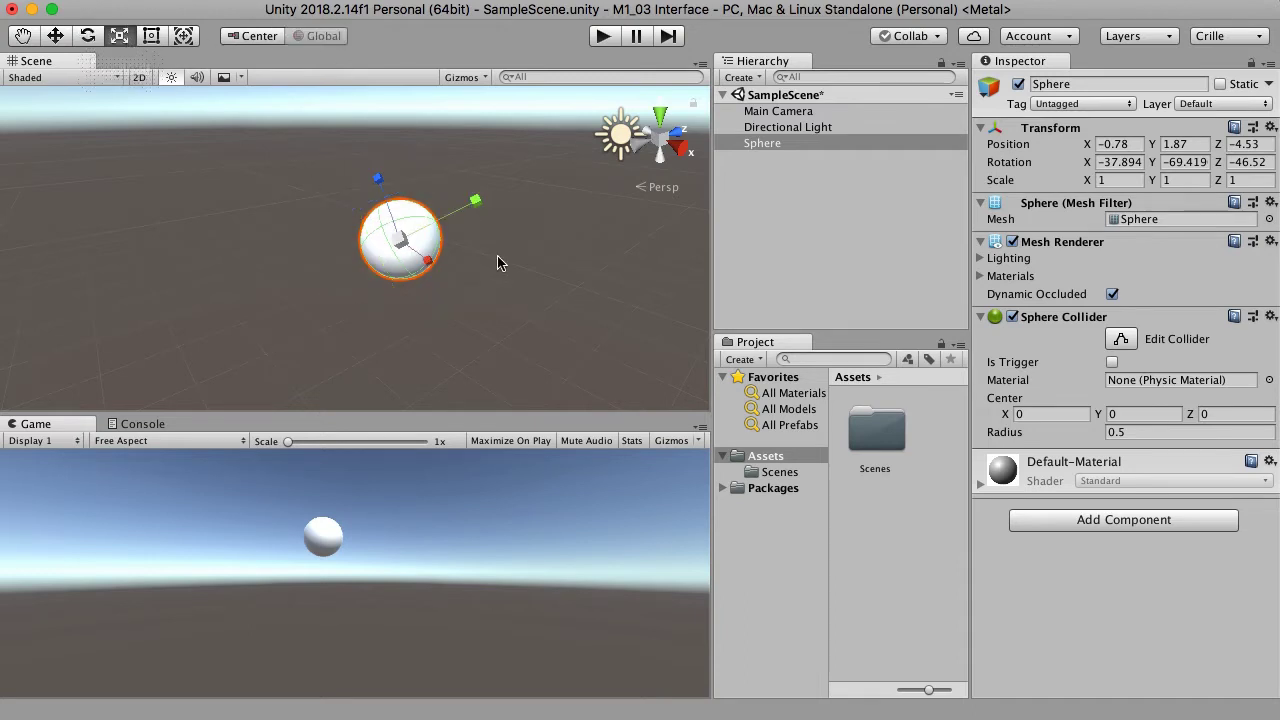
{"action": "left_click_drag", "start_coordinate": [476, 201], "coordinate": [559, 193]}
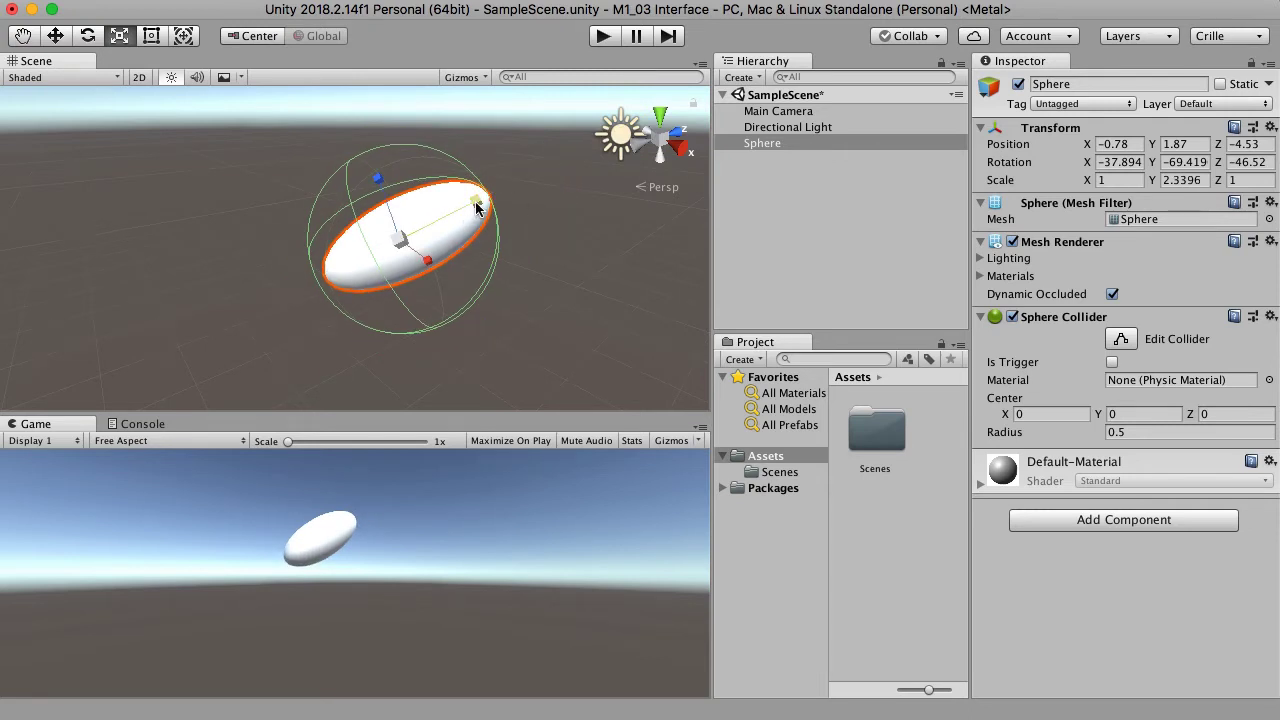
{"action": "left_click_drag", "start_coordinate": [477, 202], "coordinate": [443, 291]}
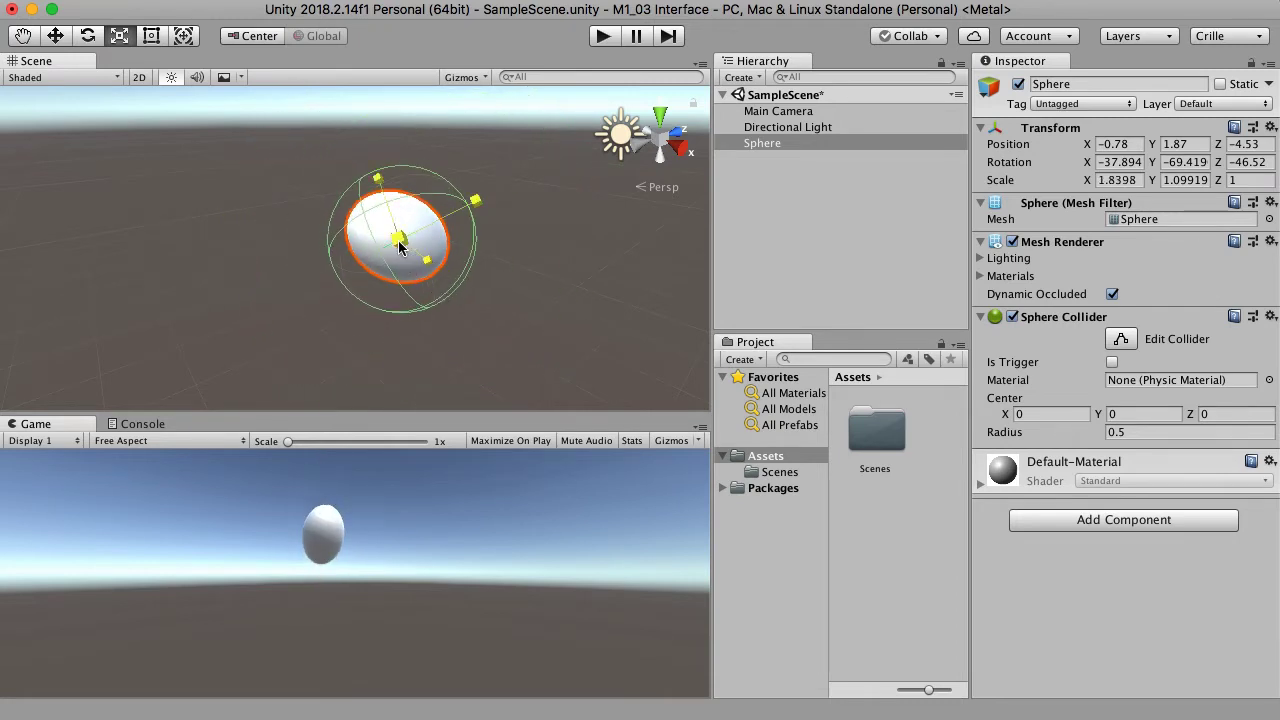
{"action": "mouse_move", "coordinate": [399, 247]}
{"action": "left_mouse_down"}
{"action": "mouse_move", "coordinate": [343, 277]}
{"action": "mouse_move", "coordinate": [514, 189]}
{"action": "mouse_move", "coordinate": [418, 238]}
{"action": "left_mouse_up"}
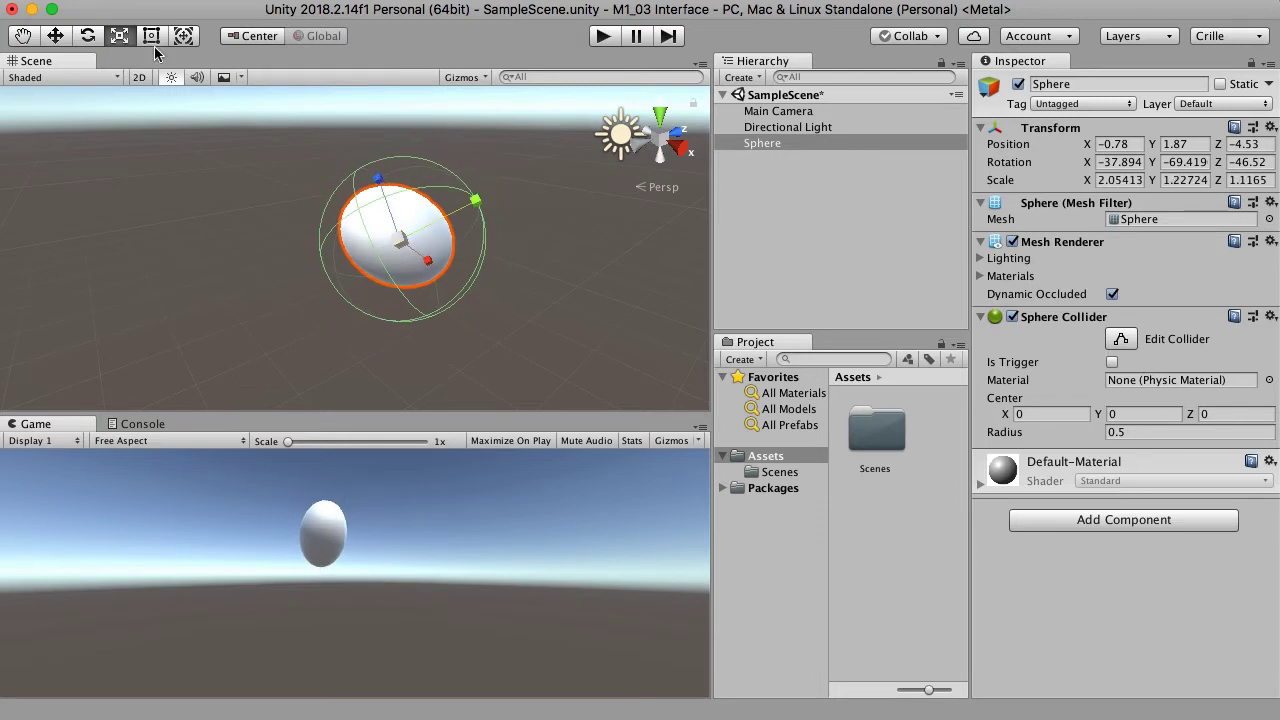
- Resize the sphere with the Rect tool to a scale of about X 2.39, Y 1.23, Z 1.04, try the combined Transform tool, and return to the Move tool
{"action": "left_click", "coordinate": [152, 38]}
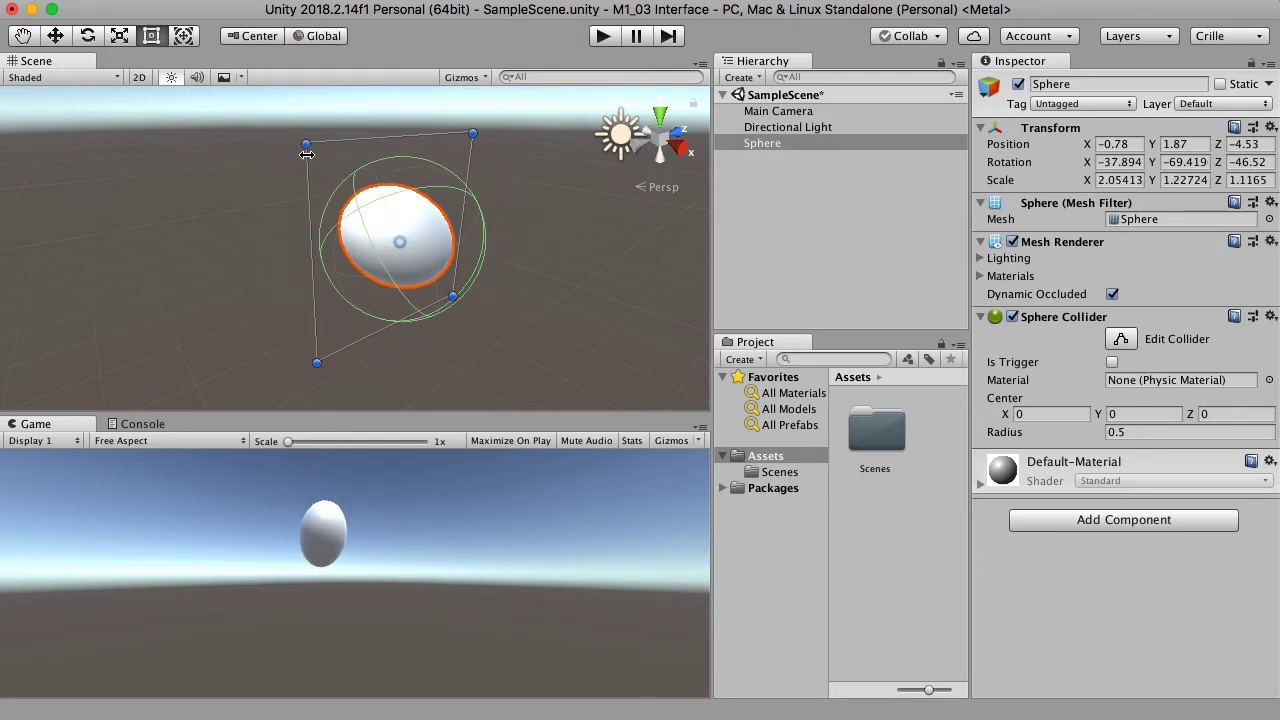
{"action": "left_click_drag", "start_coordinate": [304, 146], "coordinate": [257, 168]}
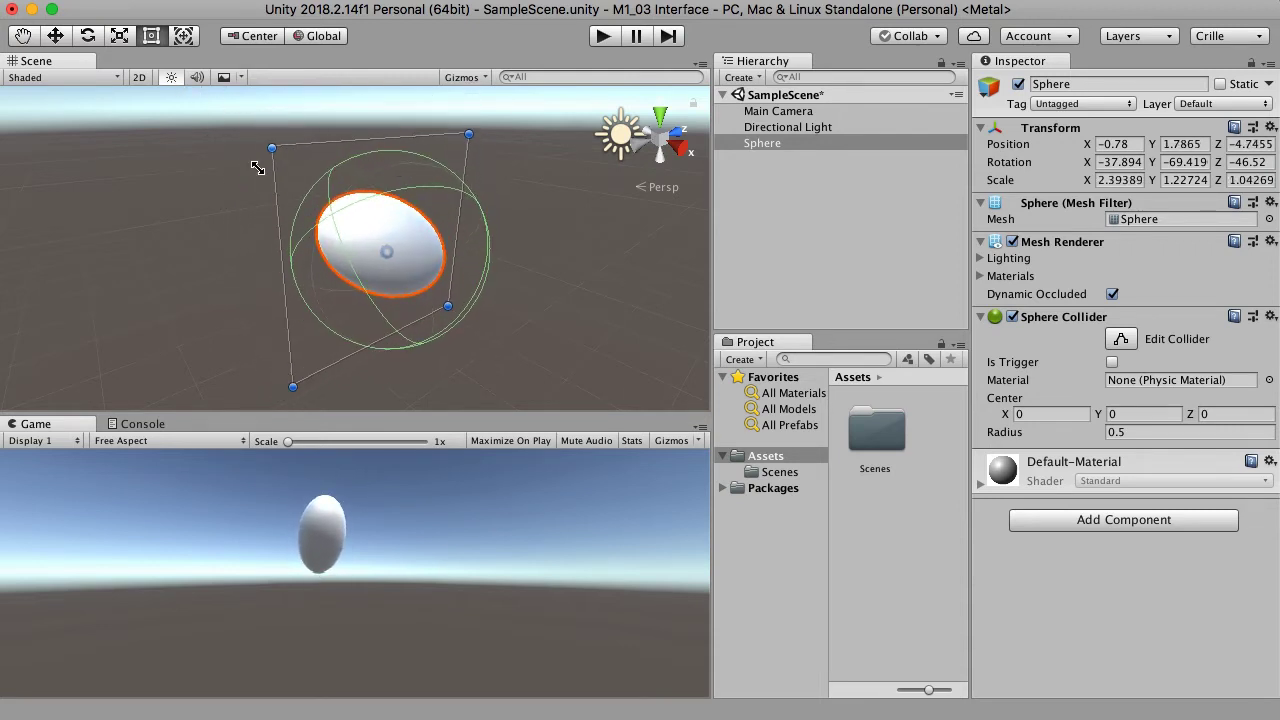
{"action": "left_click", "coordinate": [184, 36]}
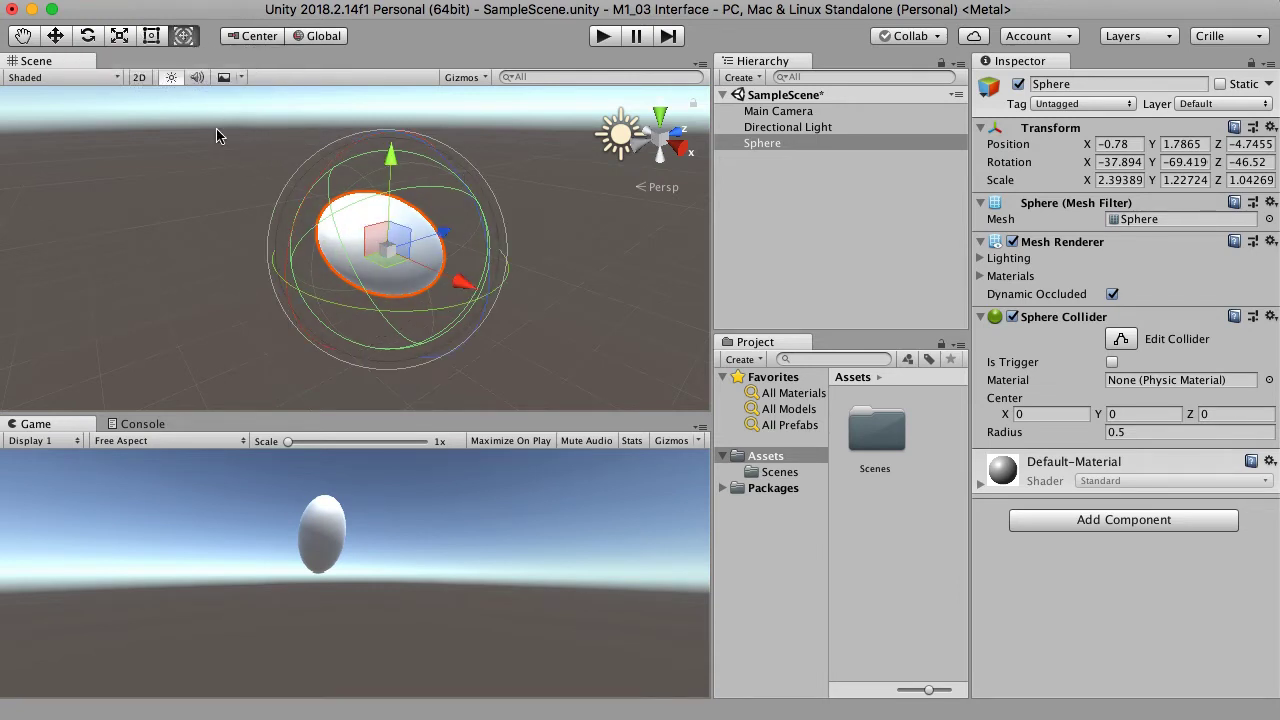
{"action": "left_click", "coordinate": [57, 37]}
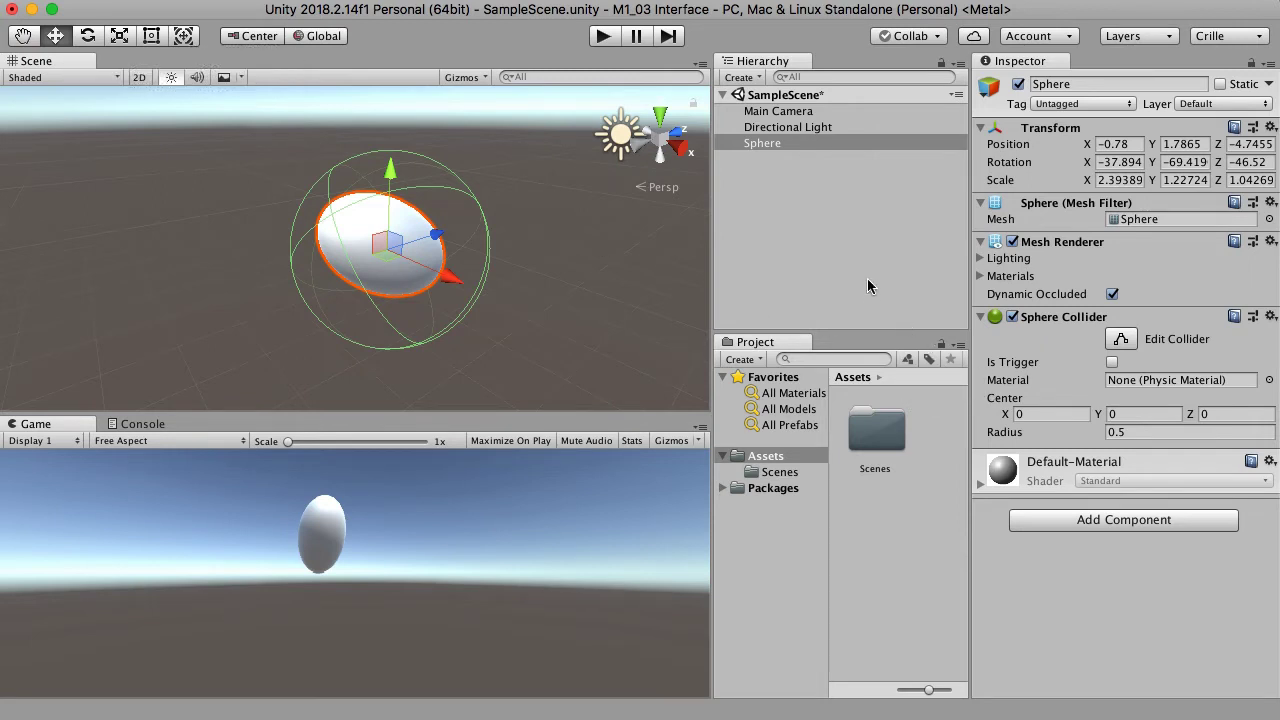
- Clear the selection and add an empty game object to SampleScene
{"action": "left_click", "coordinate": [806, 198]}
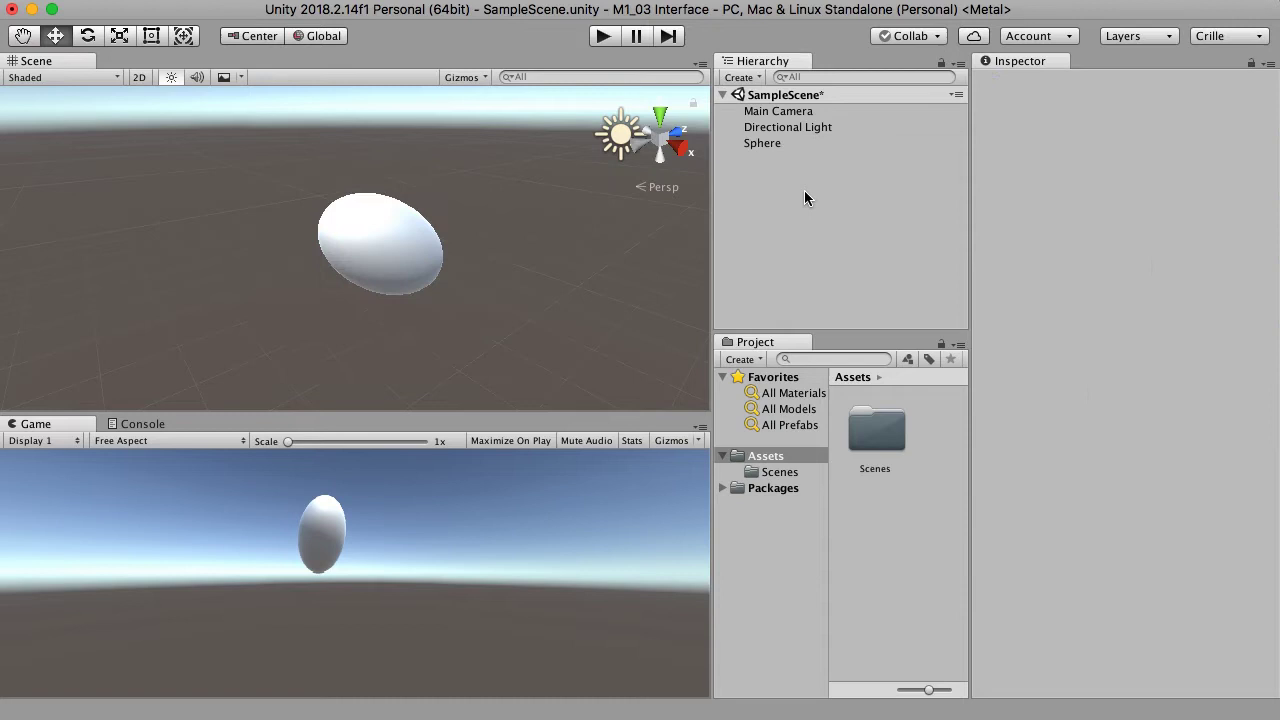
{"action": "left_click", "coordinate": [747, 78]}
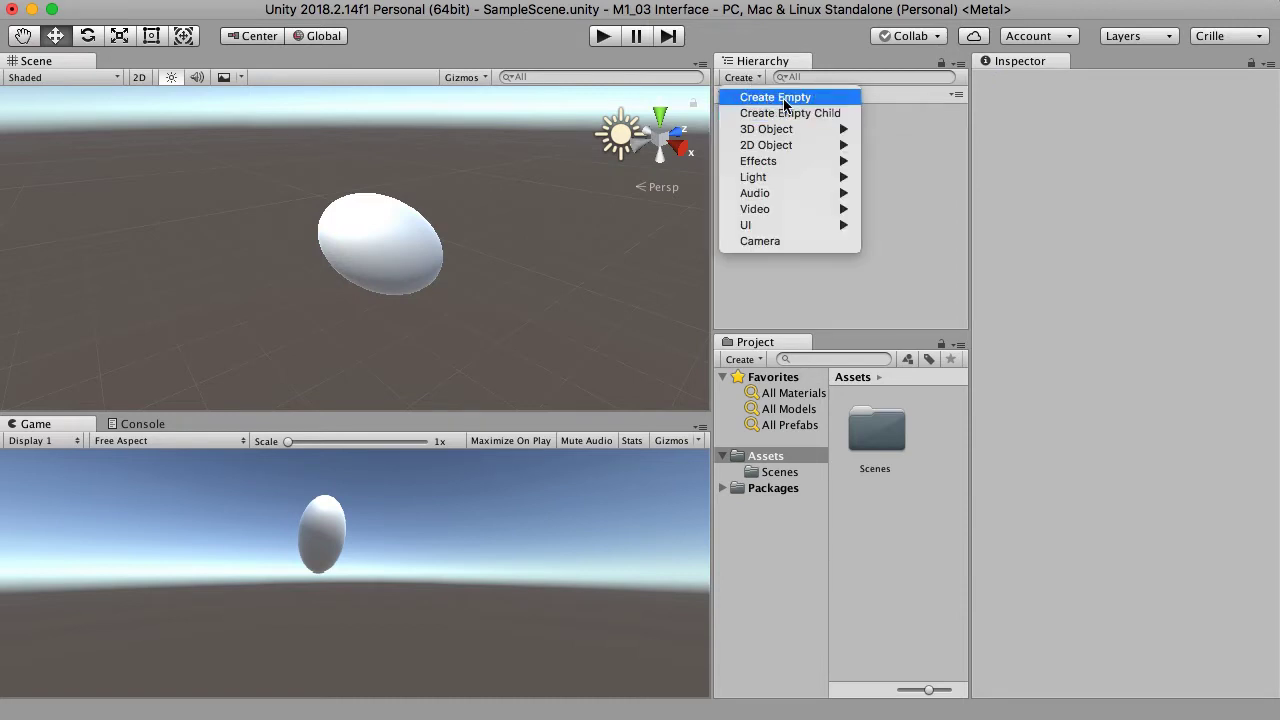
{"action": "left_click", "coordinate": [783, 97]}
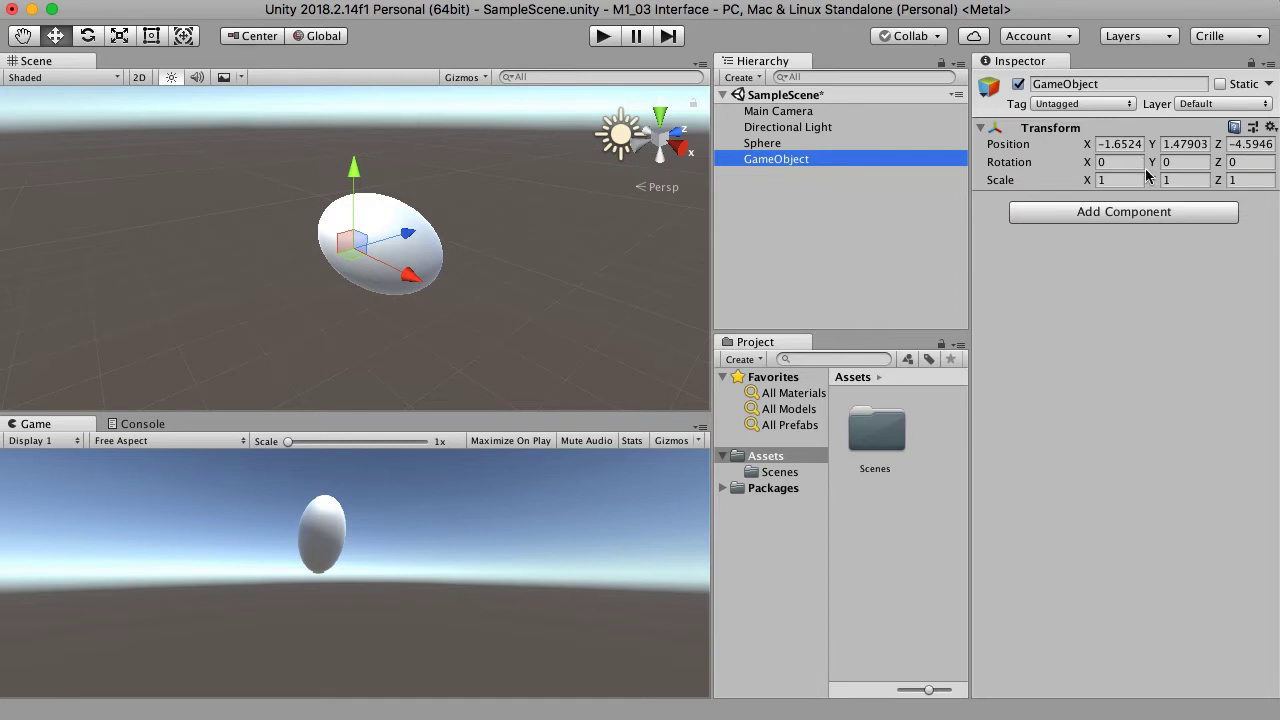
- Reset the sphere's Transform to position 0, 0, 0, rotation 0, 0, 0 and scale 1, 1, 1
{"action": "left_click", "coordinate": [773, 146]}
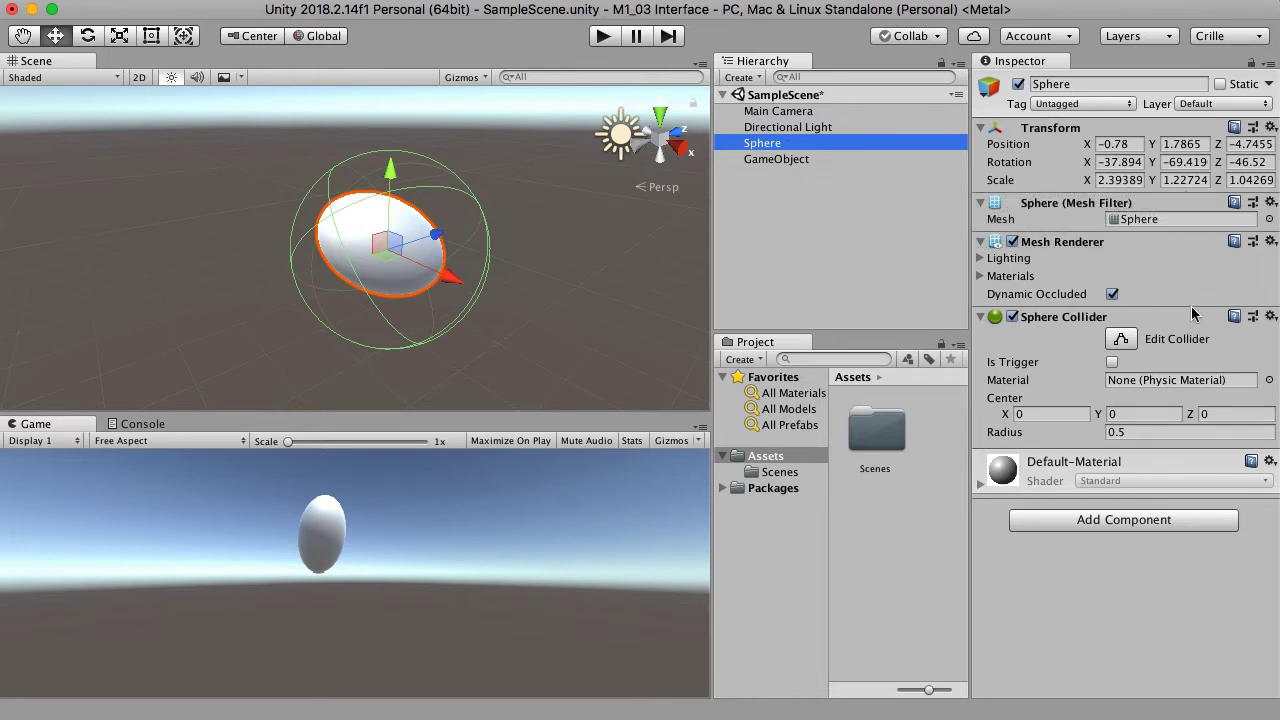
{"action": "left_click", "coordinate": [1271, 127]}
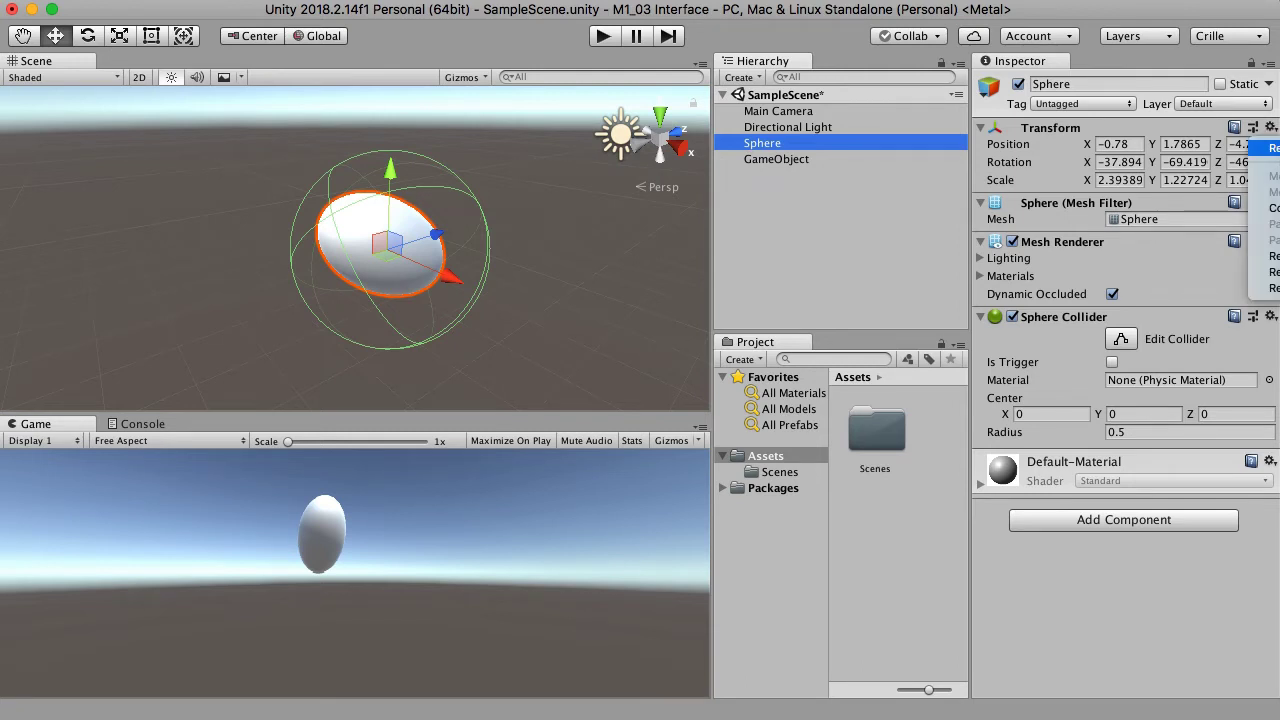
{"action": "left_click", "coordinate": [1270, 148]}
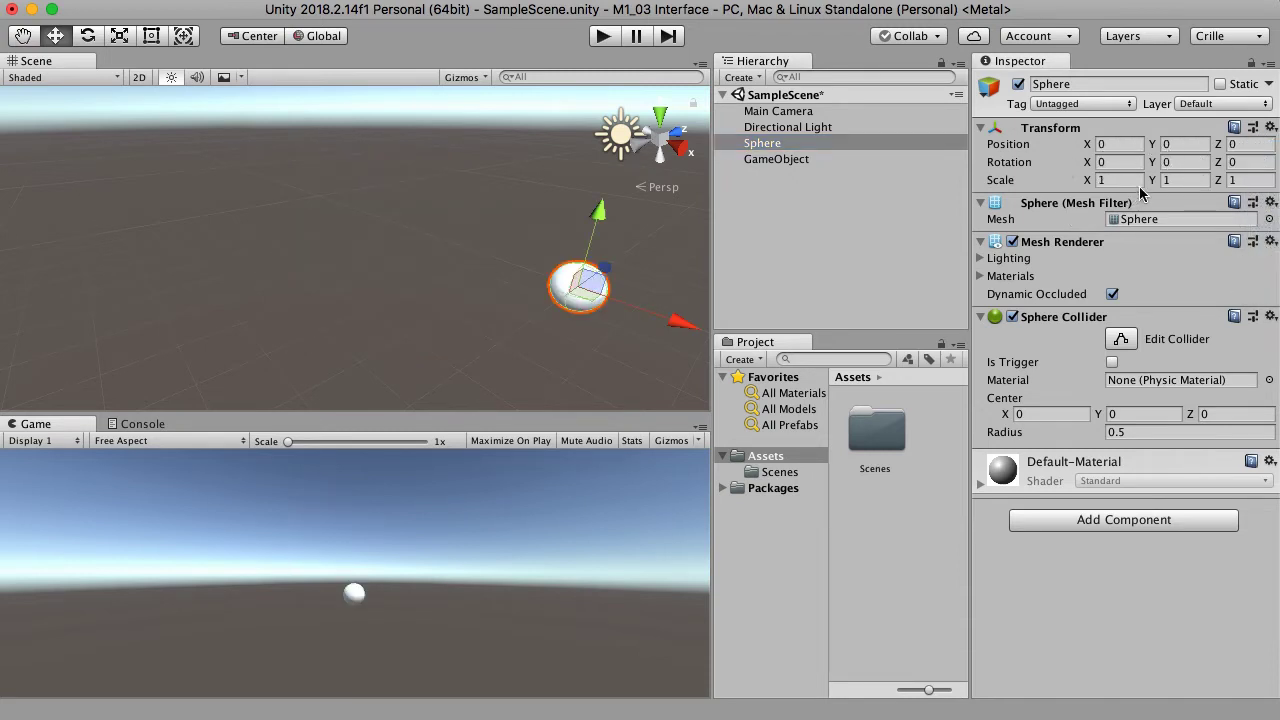
{"action": "middle_click_drag", "start_coordinate": [651, 346], "coordinate": [462, 298]}
{"action": "scroll", "coordinate": [436, 292], "scroll_direction": "up", "scroll_amount": 5}
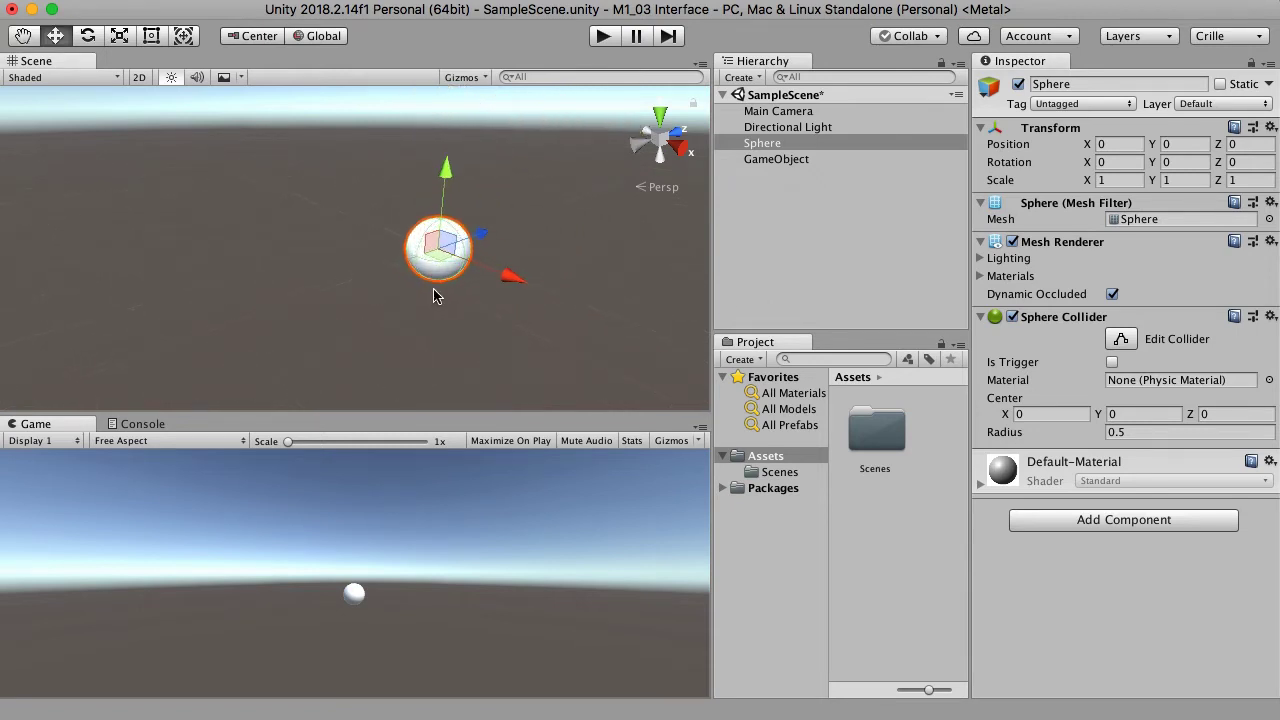
{"action": "scroll", "coordinate": [513, 300], "scroll_direction": "up", "scroll_amount": 3}
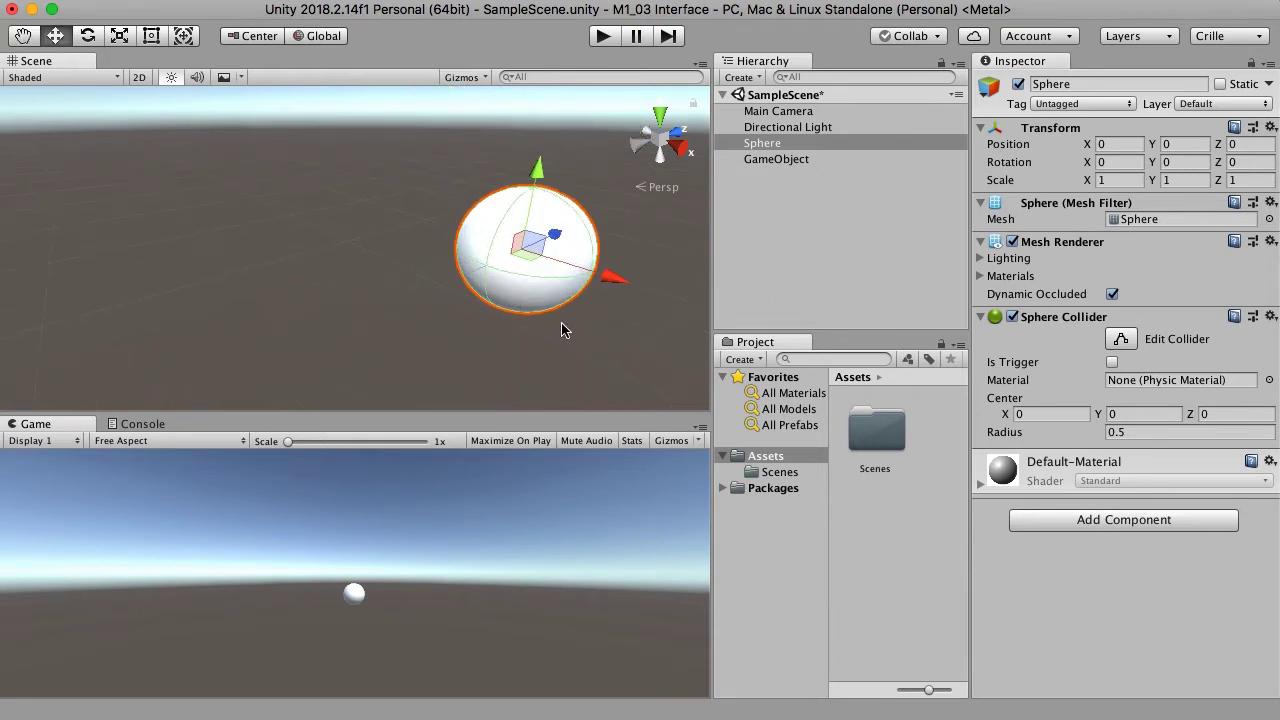
{"action": "middle_click_drag", "start_coordinate": [563, 329], "coordinate": [443, 316]}
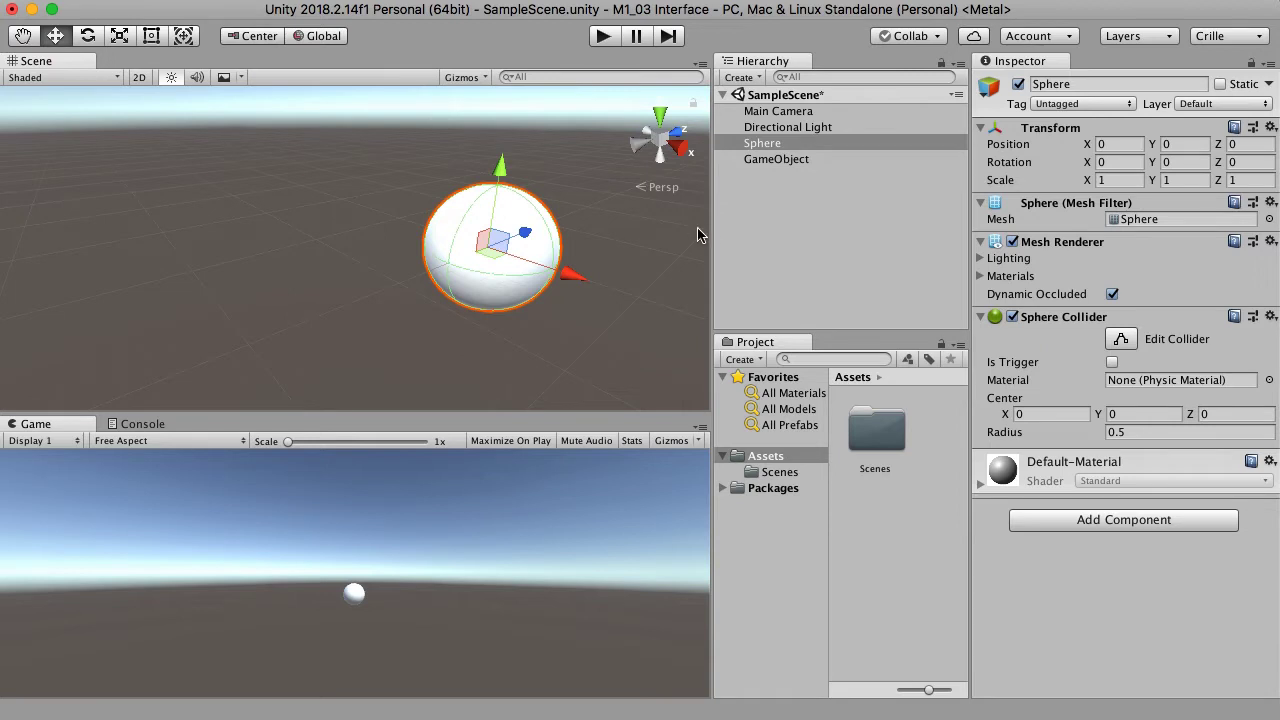
- Rename the empty GameObject as Shapes and reset its Transform
{"action": "right_click_drag", "start_coordinate": [618, 258], "coordinate": [423, 277]}
{"action": "key", "text": "q"}
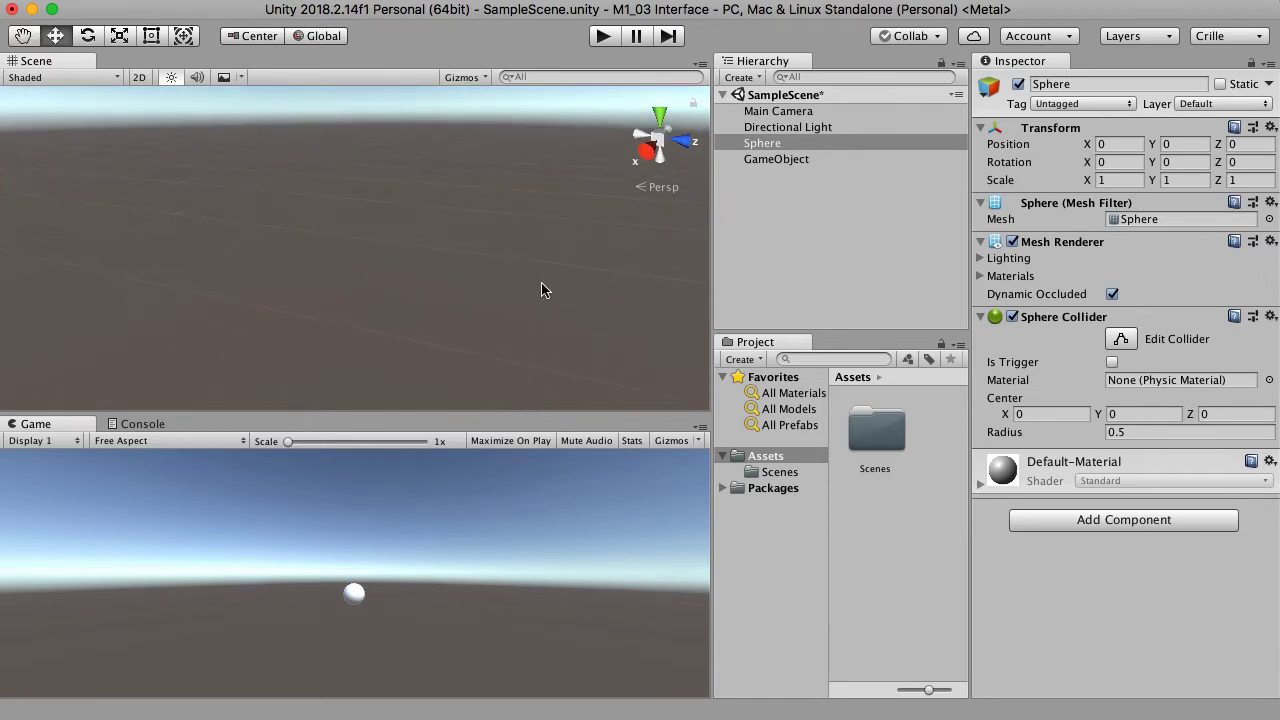
{"action": "key", "text": "f"}
{"action": "key", "text": "w"}
{"action": "right_click_drag", "start_coordinate": [366, 313], "coordinate": [250, 288]}
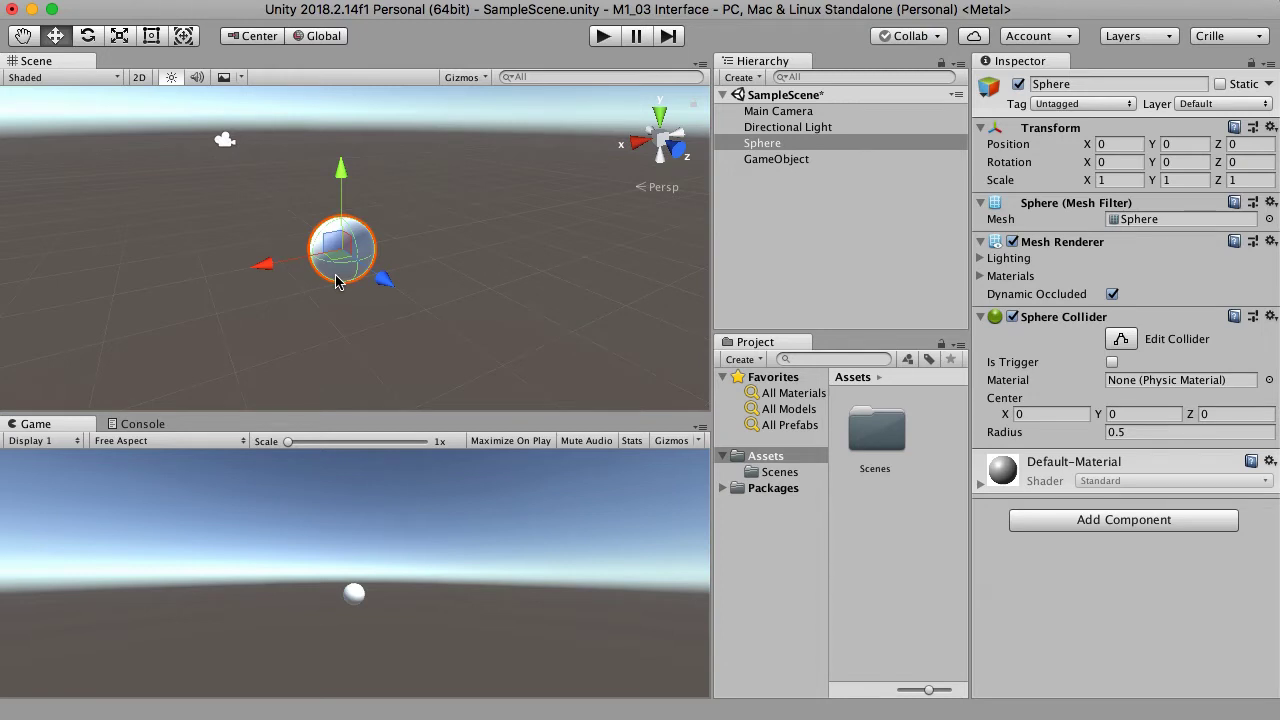
{"action": "left_click", "coordinate": [790, 164]}
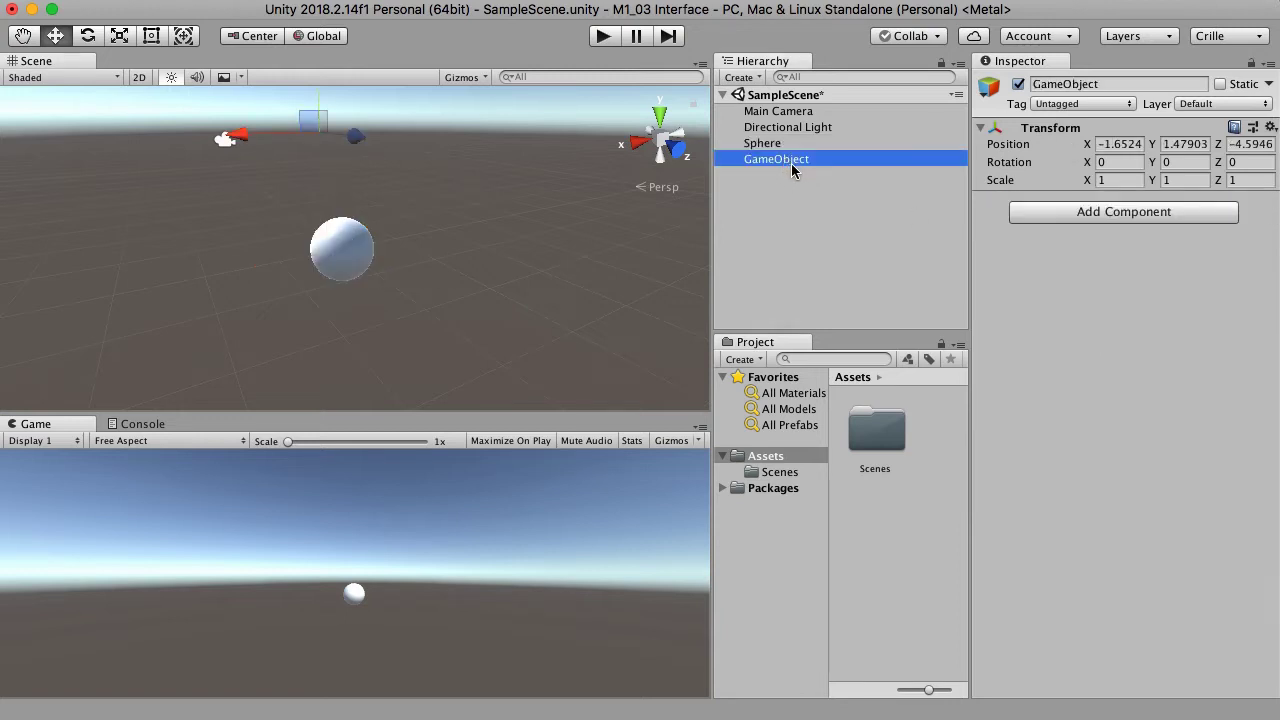
{"action": "key", "text": "Return"}
{"action": "type", "text": "Shade"}
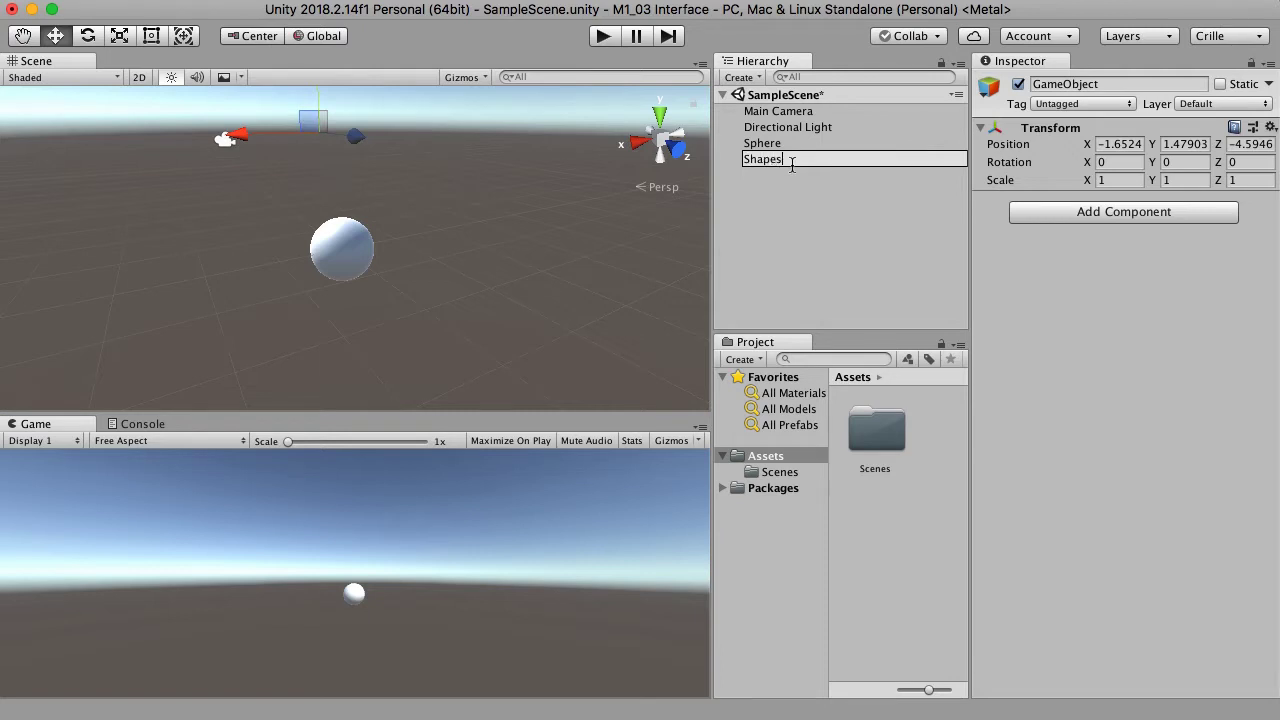
{"action": "type", "text": "s"}
{"action": "key", "text": "Return"}
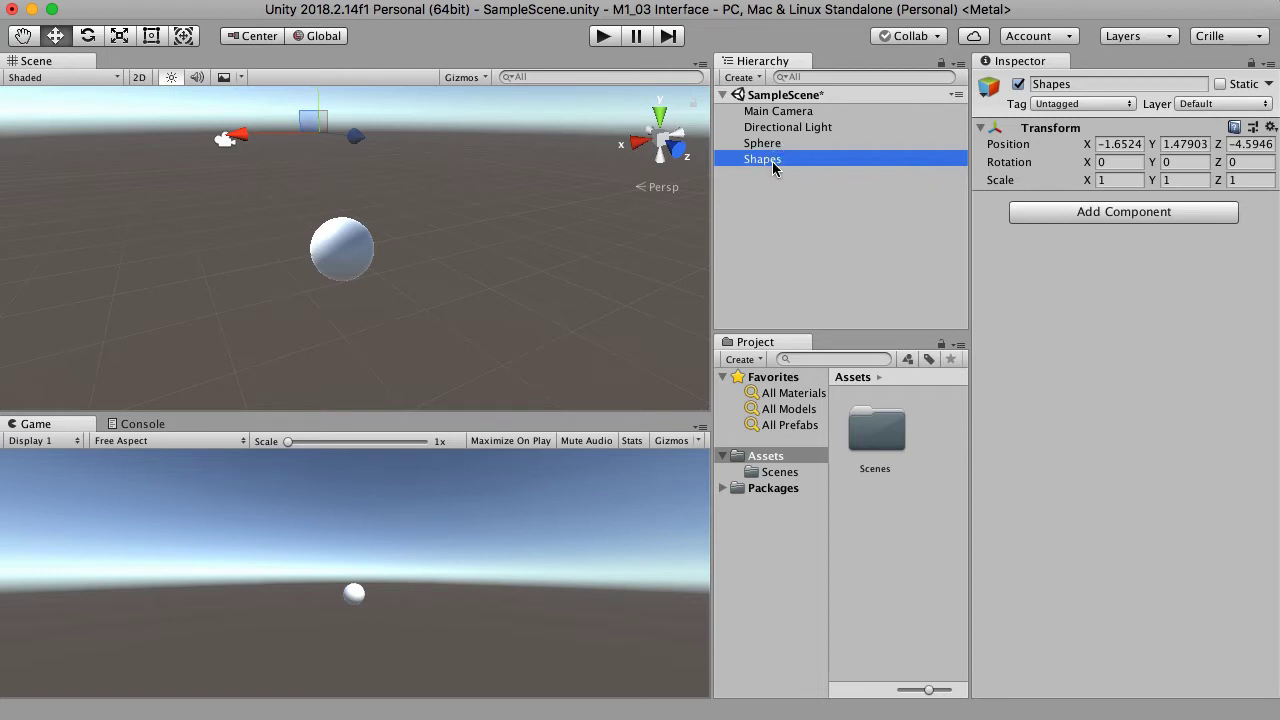
{"action": "left_click", "coordinate": [1270, 127]}
{"action": "left_click", "coordinate": [1258, 143]}
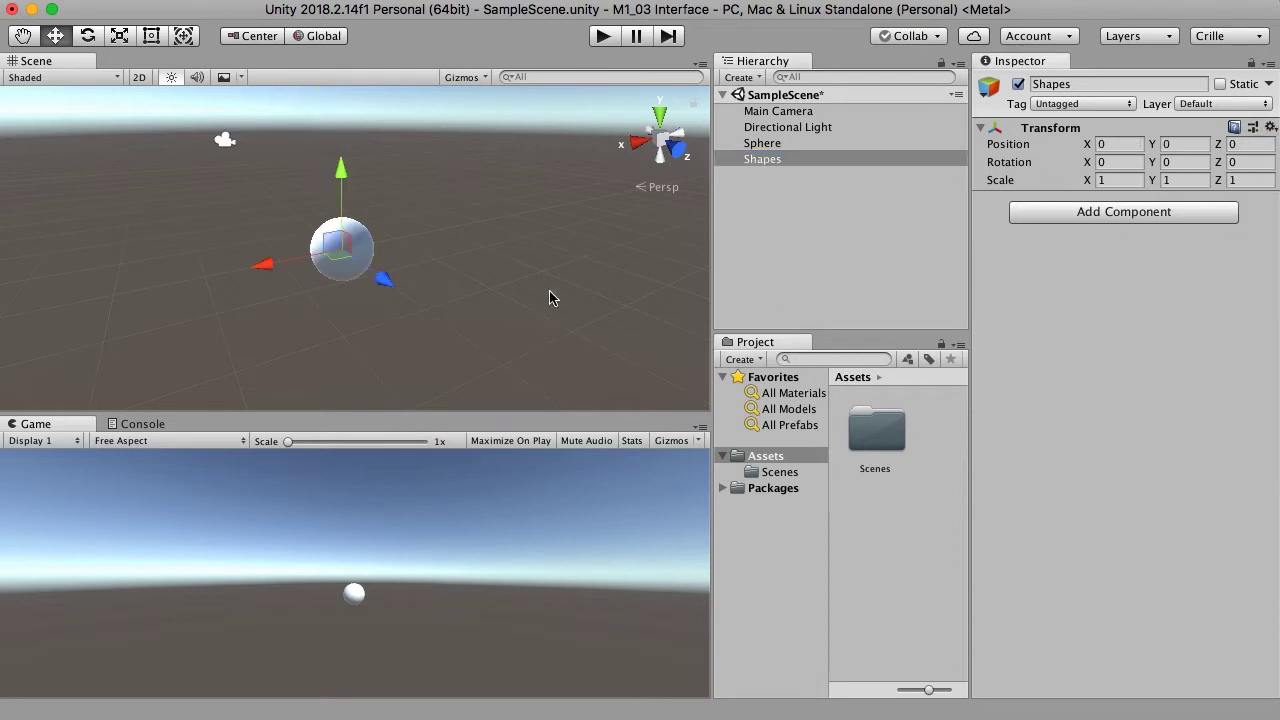
- Make the sphere a child of the Shapes object in the hierarchy
{"action": "left_click", "coordinate": [775, 146]}
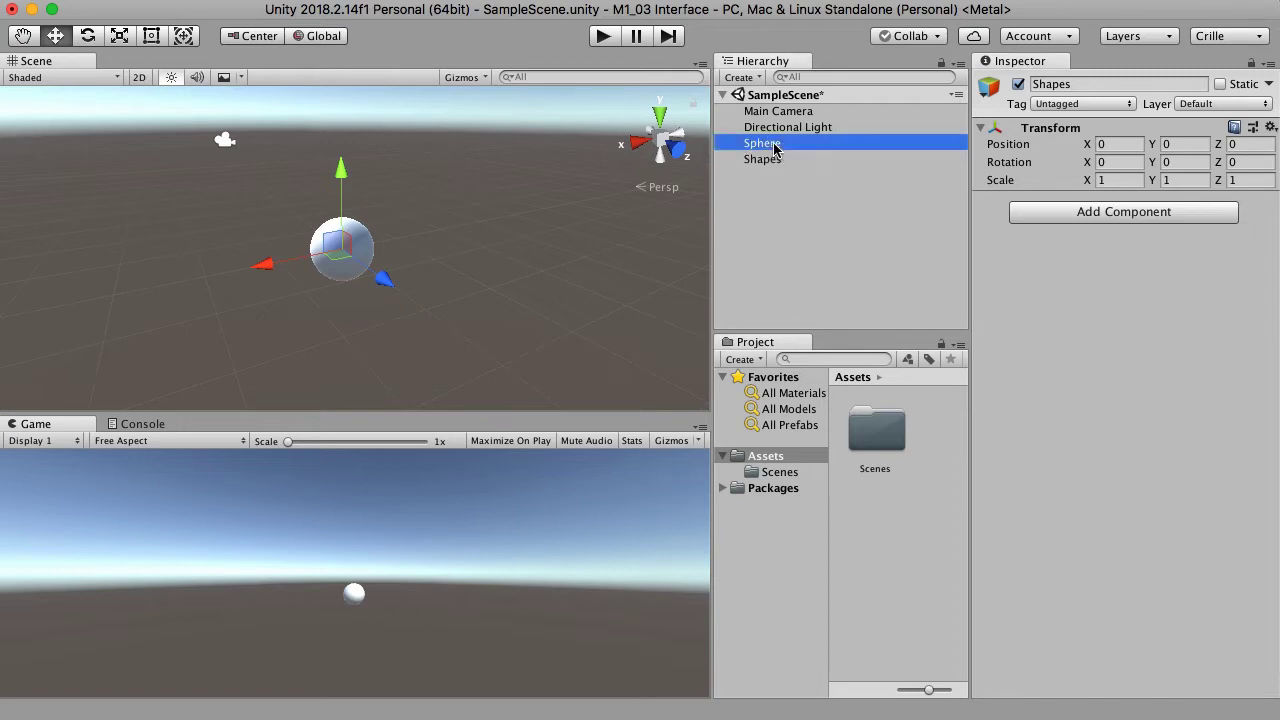
{"action": "left_click_drag", "start_coordinate": [775, 146], "coordinate": [782, 167]}
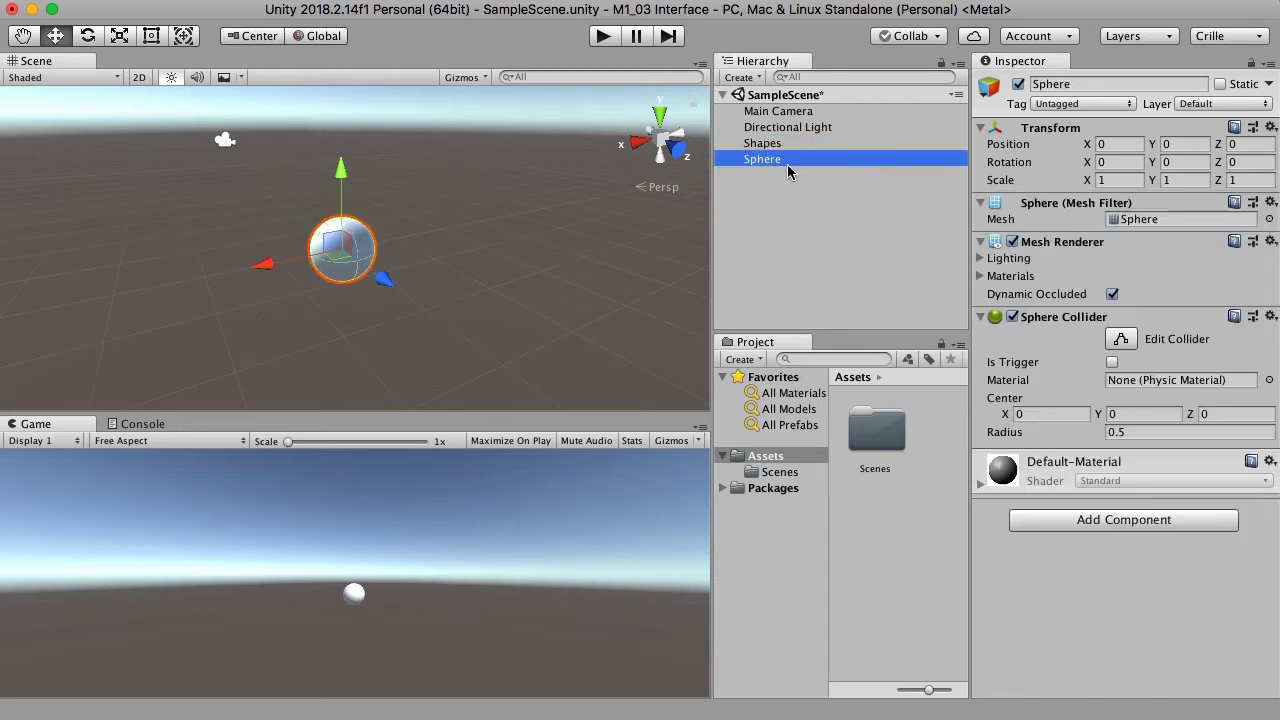
{"action": "left_click", "coordinate": [774, 172]}
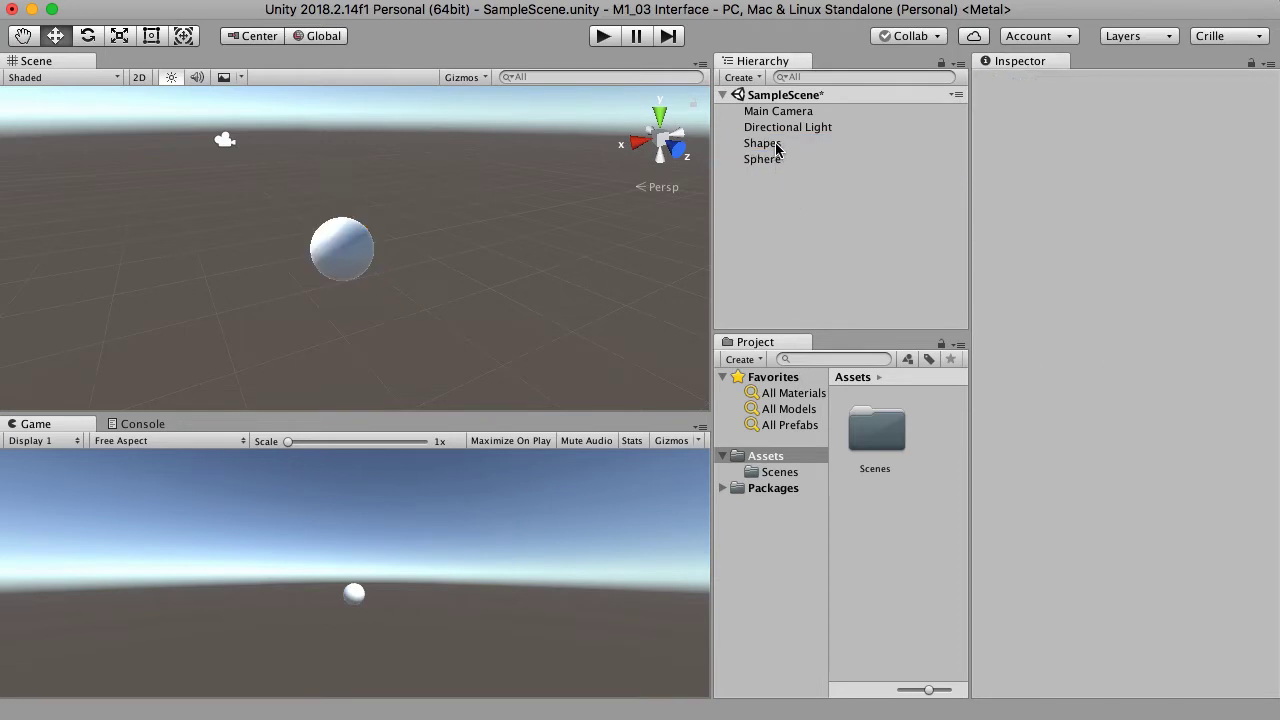
{"action": "mouse_move", "coordinate": [775, 157]}
{"action": "left_mouse_down"}
{"action": "mouse_move", "coordinate": [760, 157]}
{"action": "mouse_move", "coordinate": [772, 143]}
{"action": "left_mouse_up"}
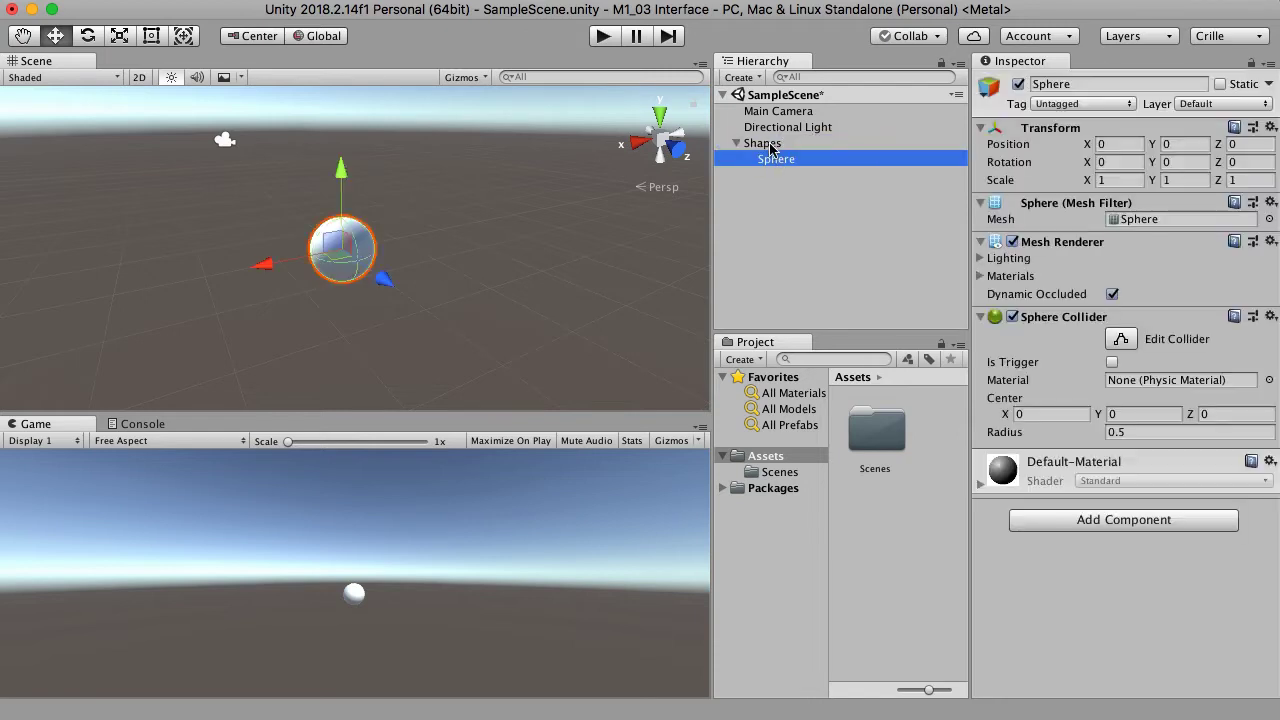
- Add a cube with a reset Transform as a second child of the Shapes object
{"action": "left_click", "coordinate": [766, 146]}
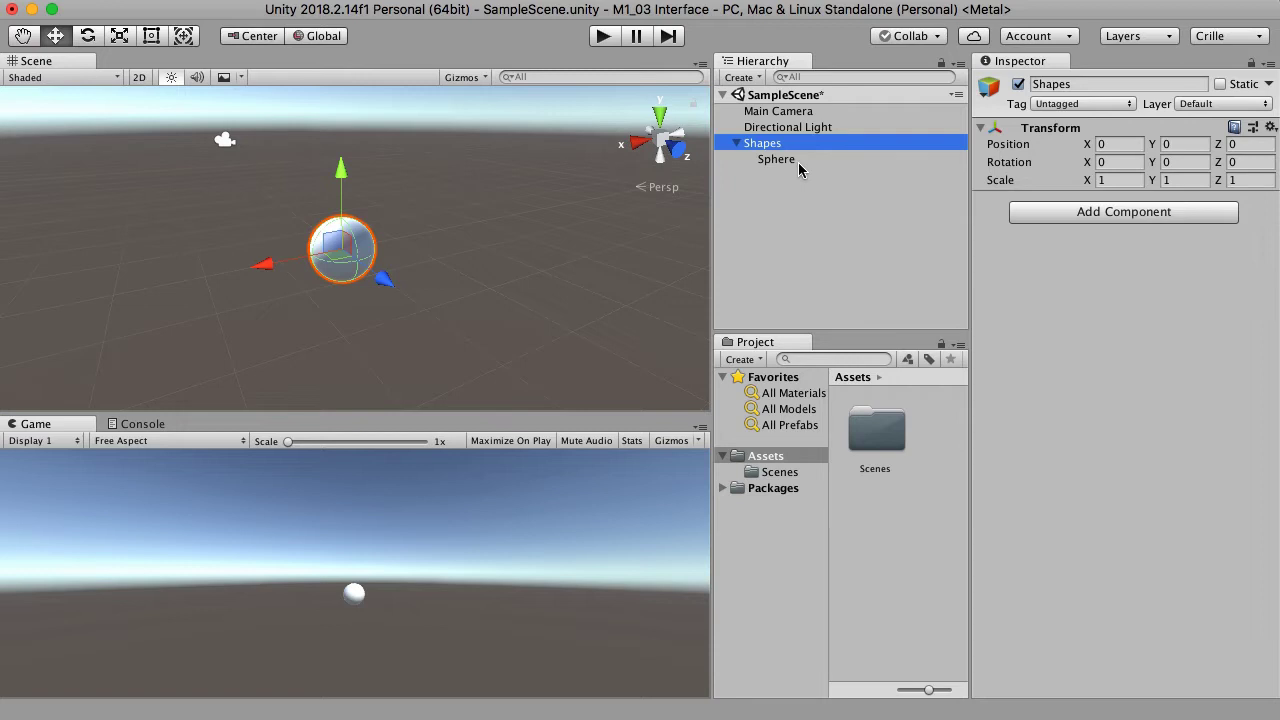
{"action": "left_click", "coordinate": [745, 78]}
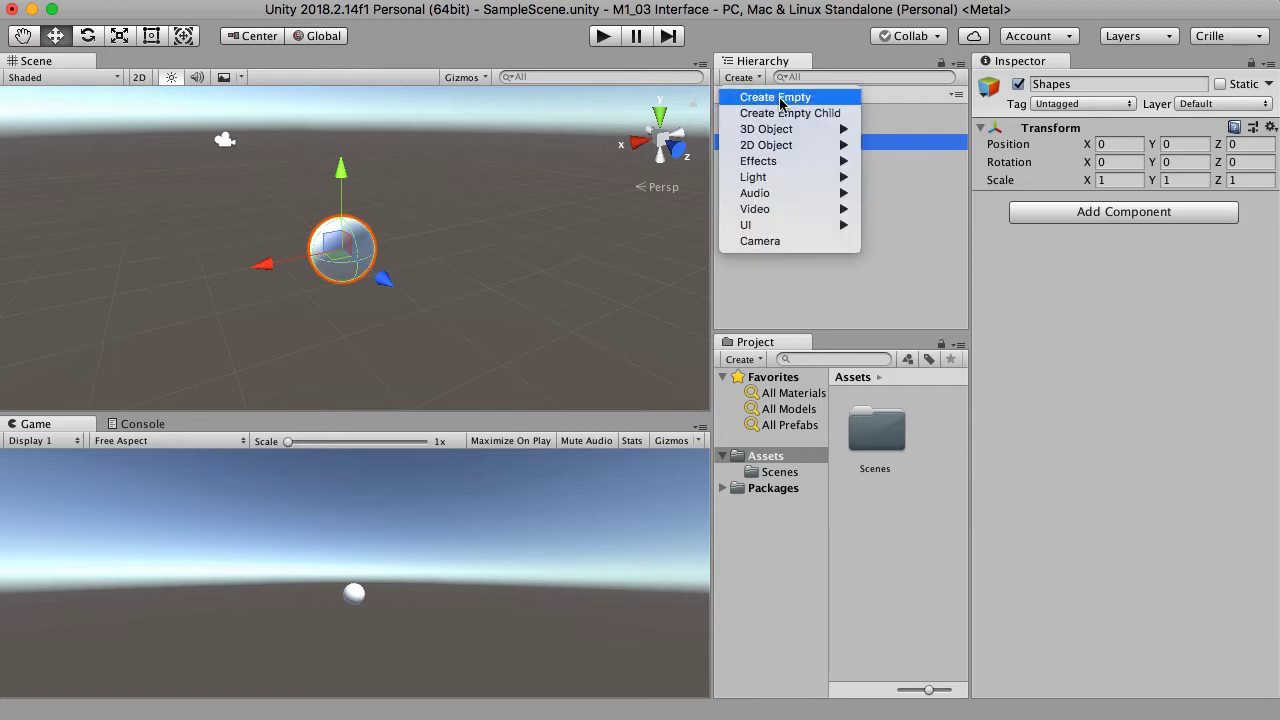
{"action": "mouse_move", "coordinate": [803, 130]}
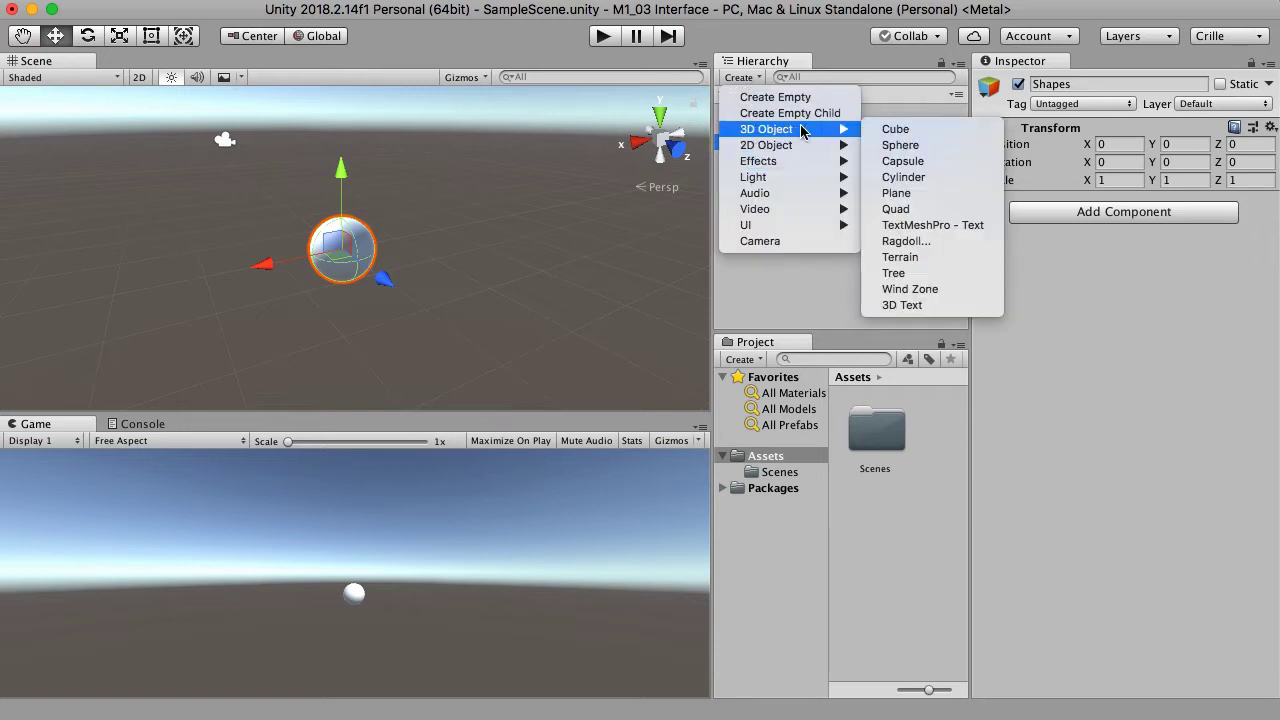
{"action": "left_click", "coordinate": [895, 127]}
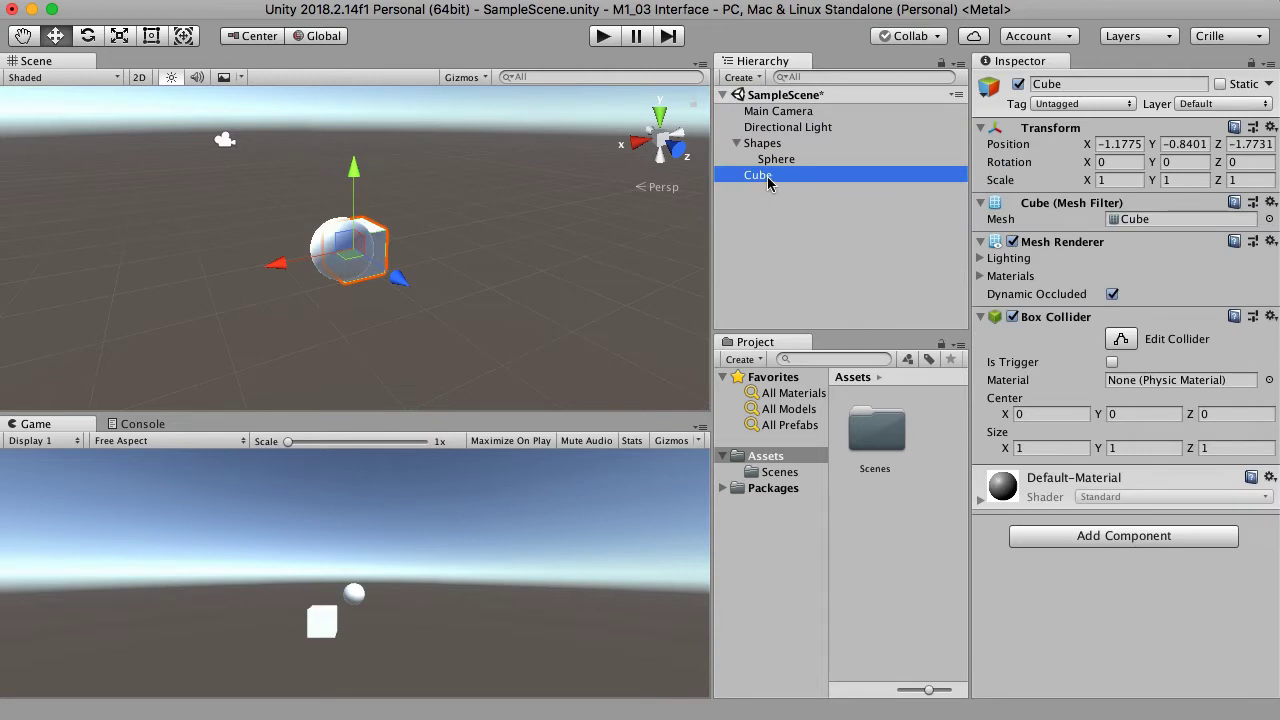
{"action": "mouse_move", "coordinate": [768, 181]}
{"action": "left_mouse_down"}
{"action": "mouse_move", "coordinate": [772, 146]}
{"action": "mouse_move", "coordinate": [778, 186]}
{"action": "left_mouse_up"}
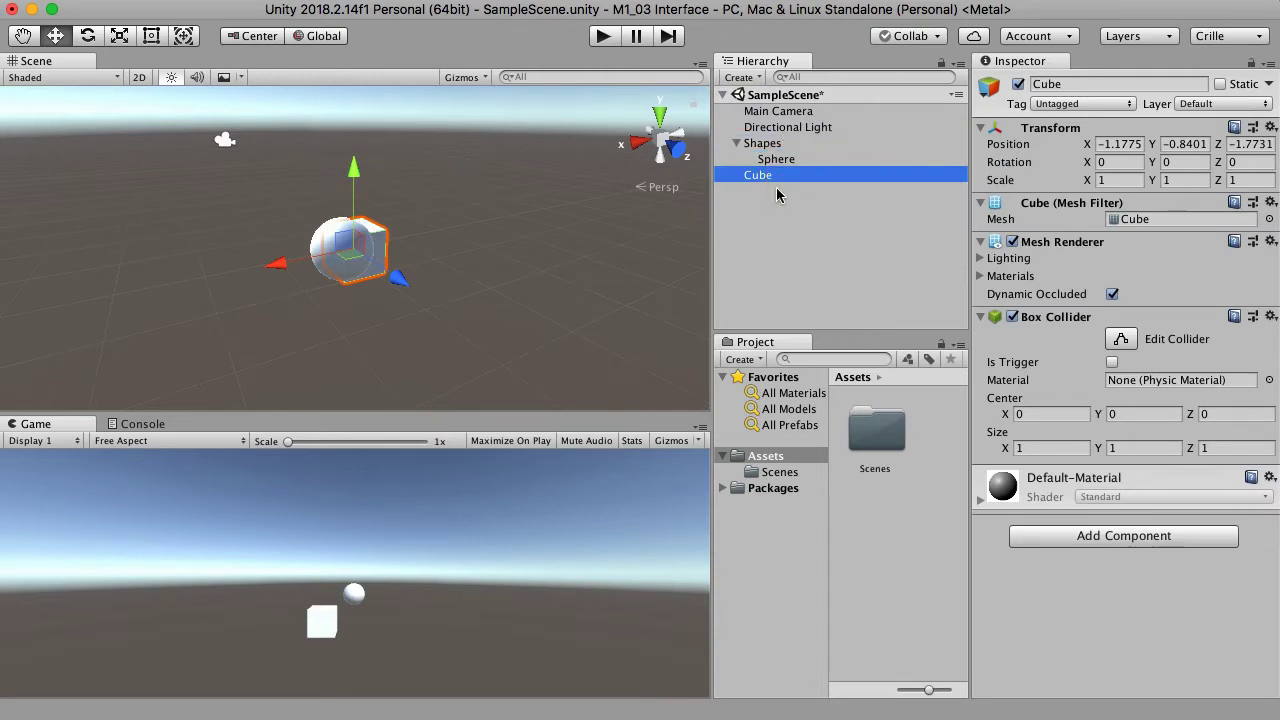
{"action": "left_click", "coordinate": [1271, 128]}
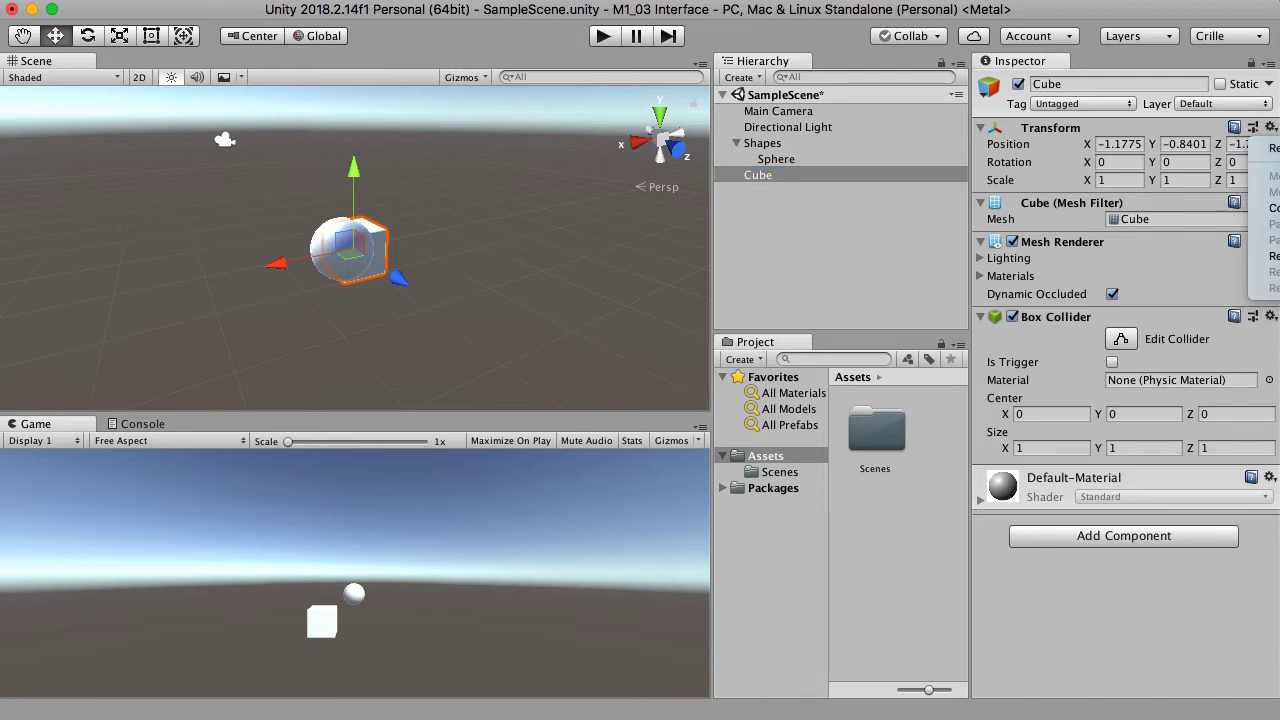
{"action": "left_click", "coordinate": [1274, 148]}
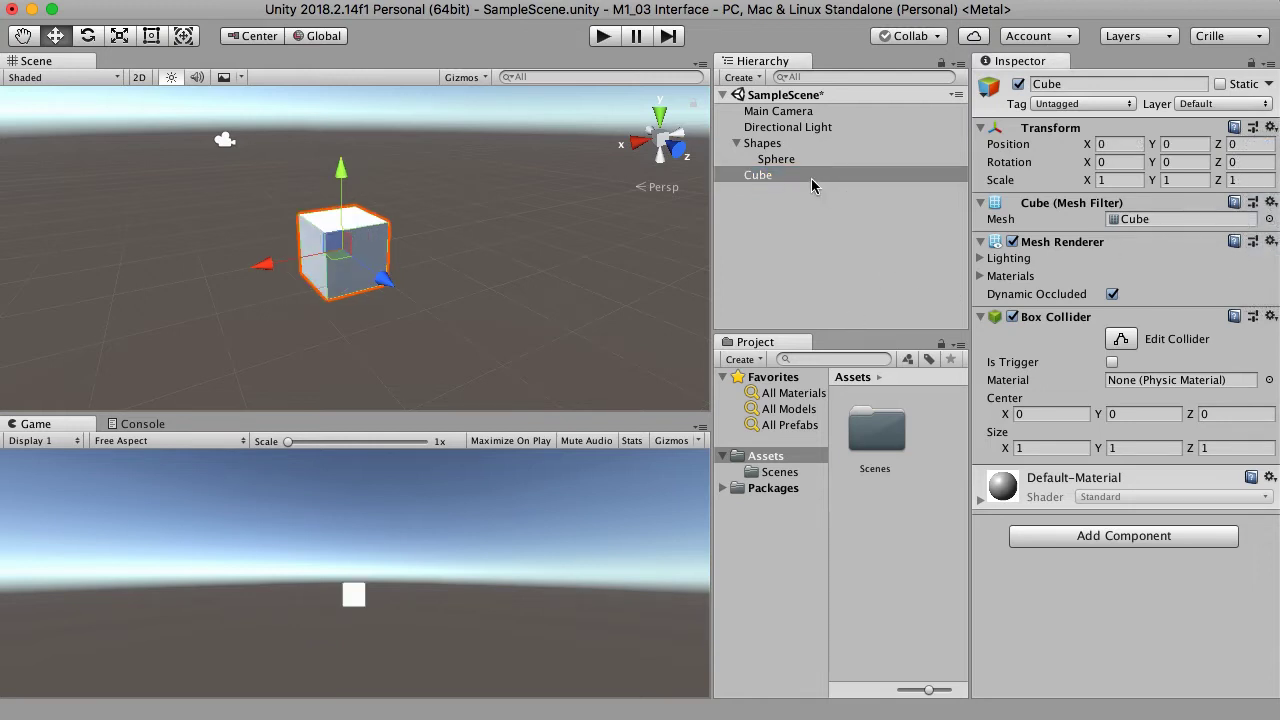
{"action": "left_click_drag", "start_coordinate": [762, 176], "coordinate": [774, 147]}
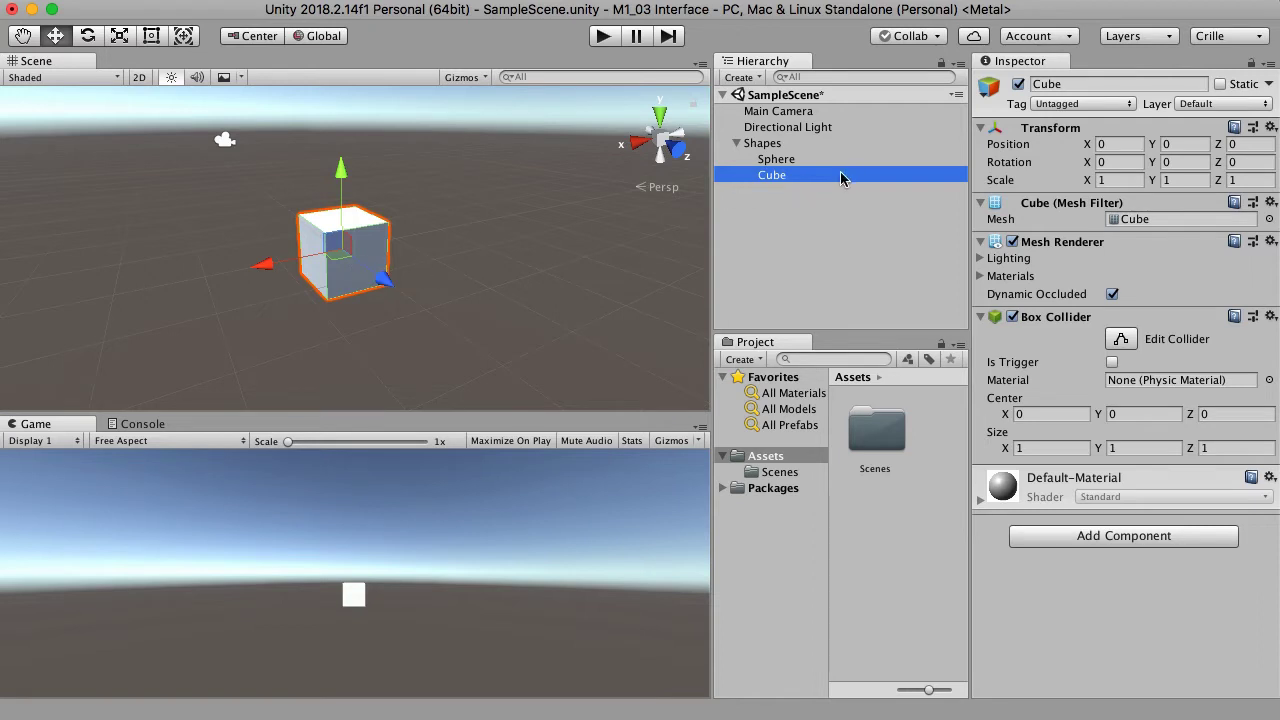
- Move the cube to about X -3.11, Z 0.89 and the sphere along the X axis to about -0.89
{"action": "left_click_drag", "start_coordinate": [270, 266], "coordinate": [598, 280]}
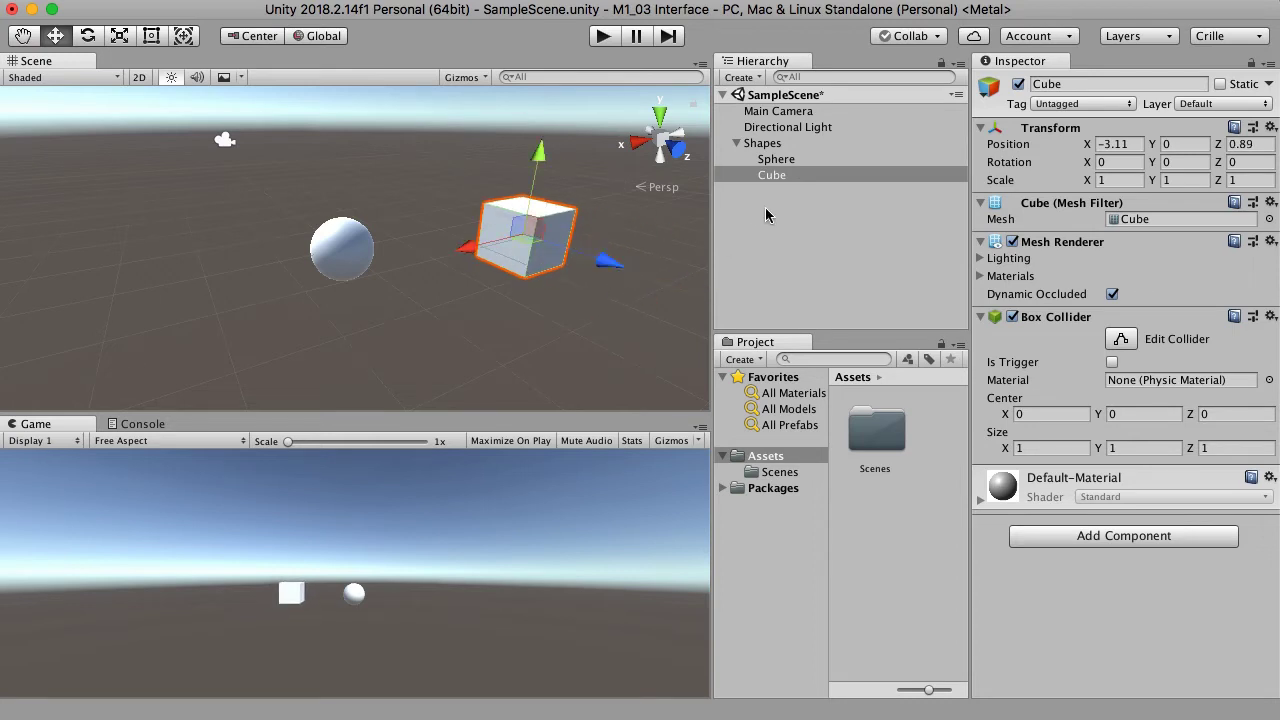
{"action": "left_click", "coordinate": [787, 175]}
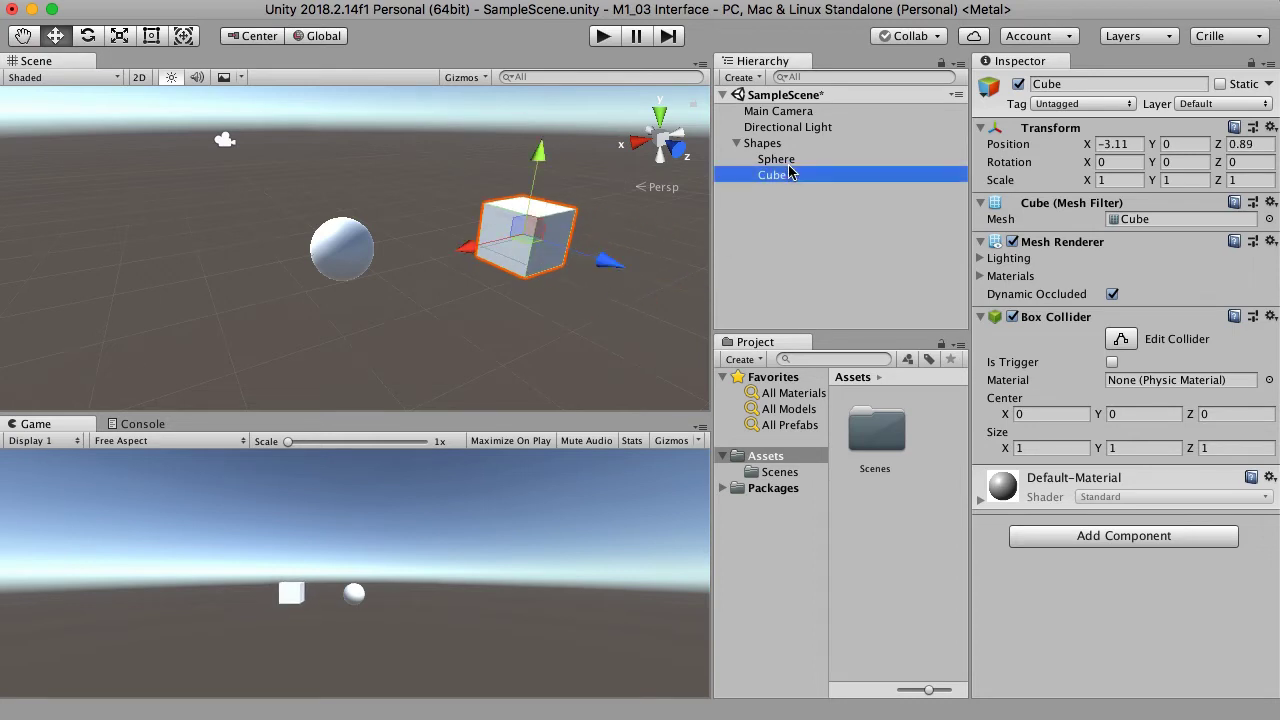
{"action": "left_click", "coordinate": [790, 160]}
{"action": "left_click_drag", "start_coordinate": [266, 265], "coordinate": [317, 274]}
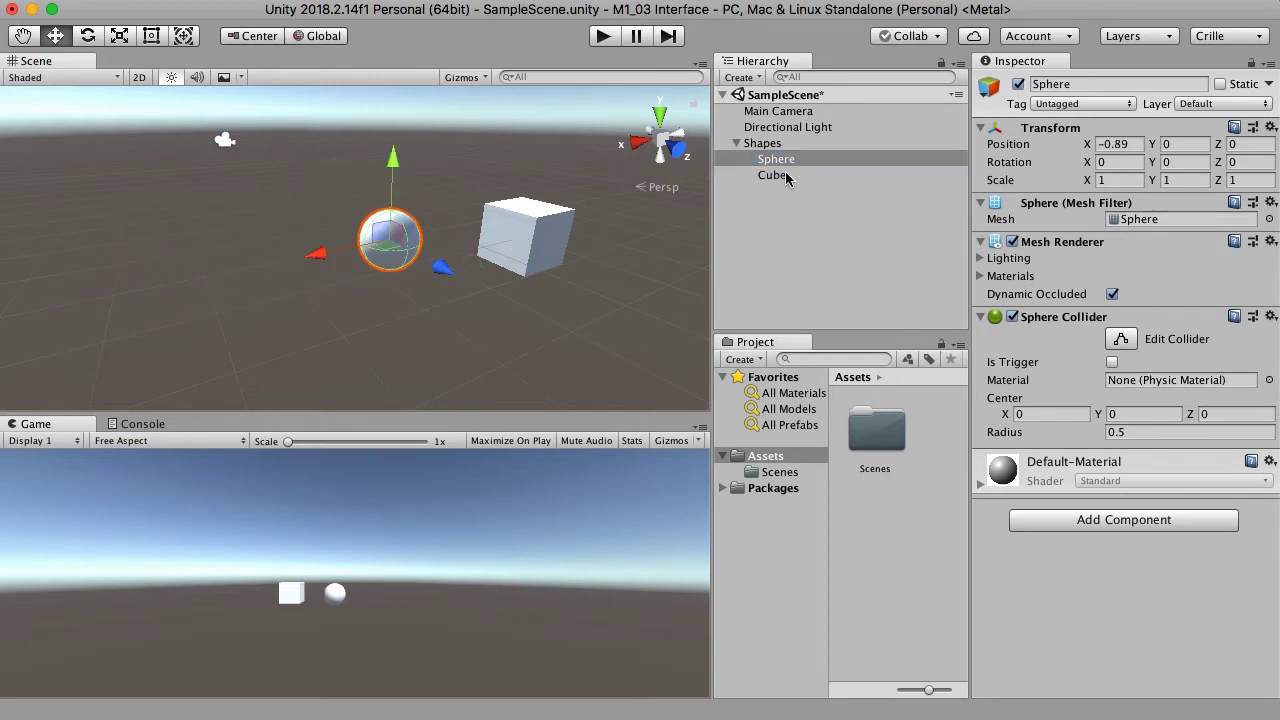
- Move the Shapes parent along the X axis to about 2.98 and set its X position back to 0
{"action": "left_click", "coordinate": [763, 143]}
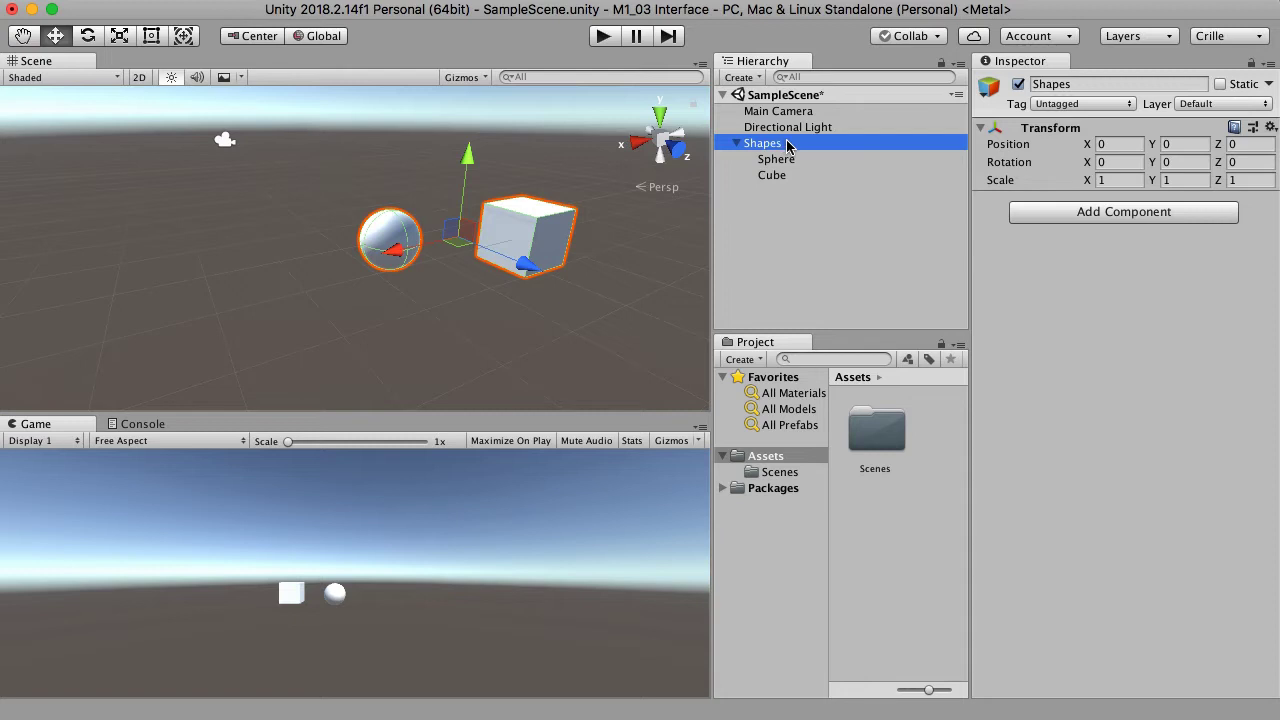
{"action": "left_click_drag", "start_coordinate": [395, 252], "coordinate": [280, 320]}
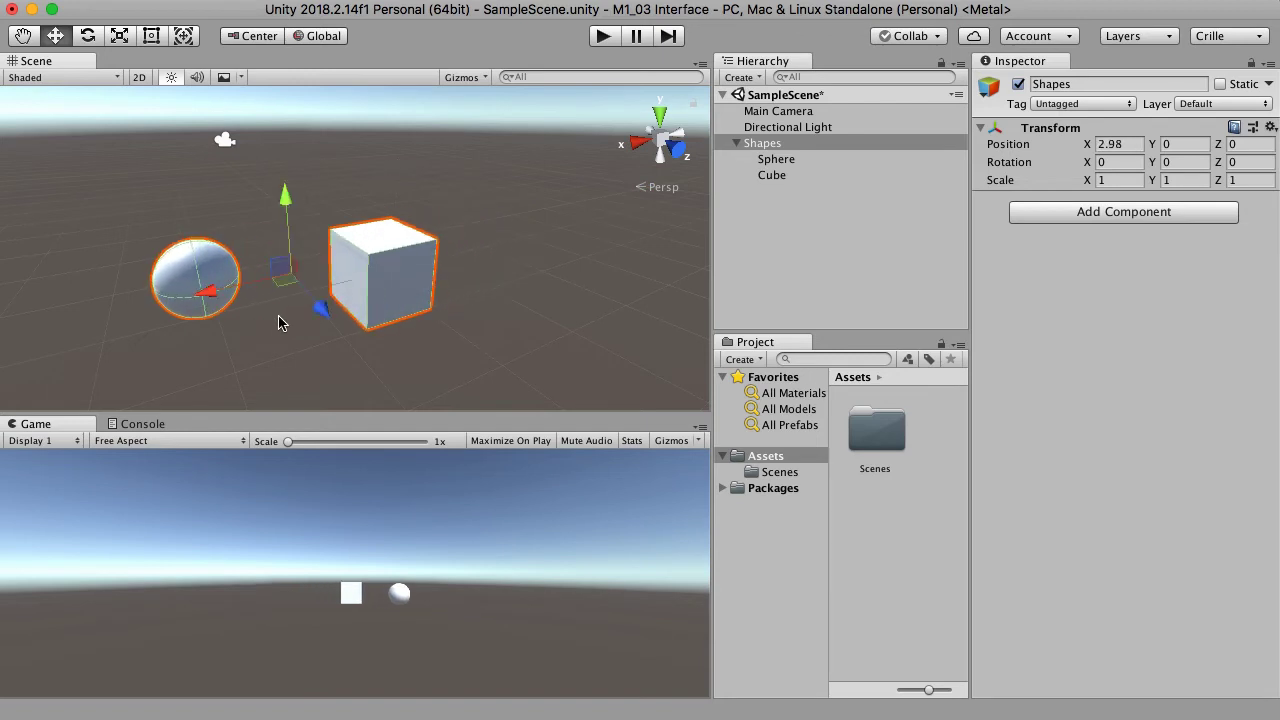
{"action": "left_click", "coordinate": [1125, 144]}
{"action": "key", "text": "BackSpace"}
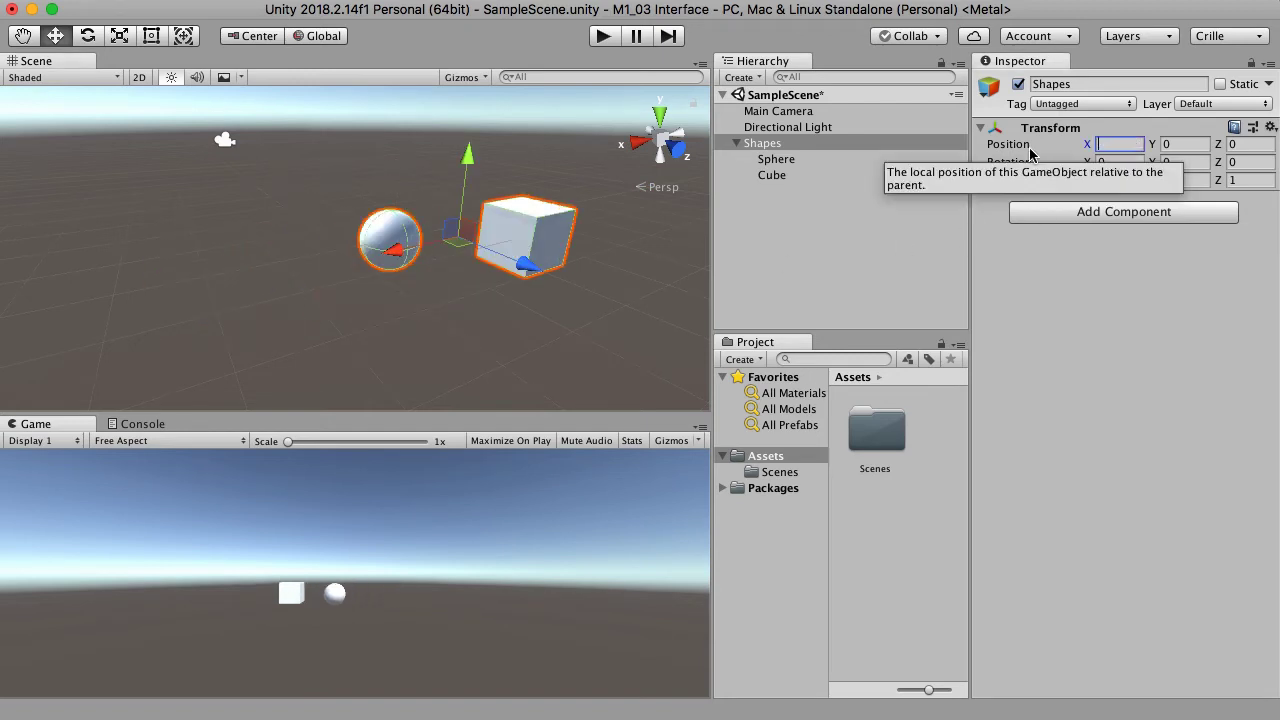
{"action": "key", "text": "Tab"}
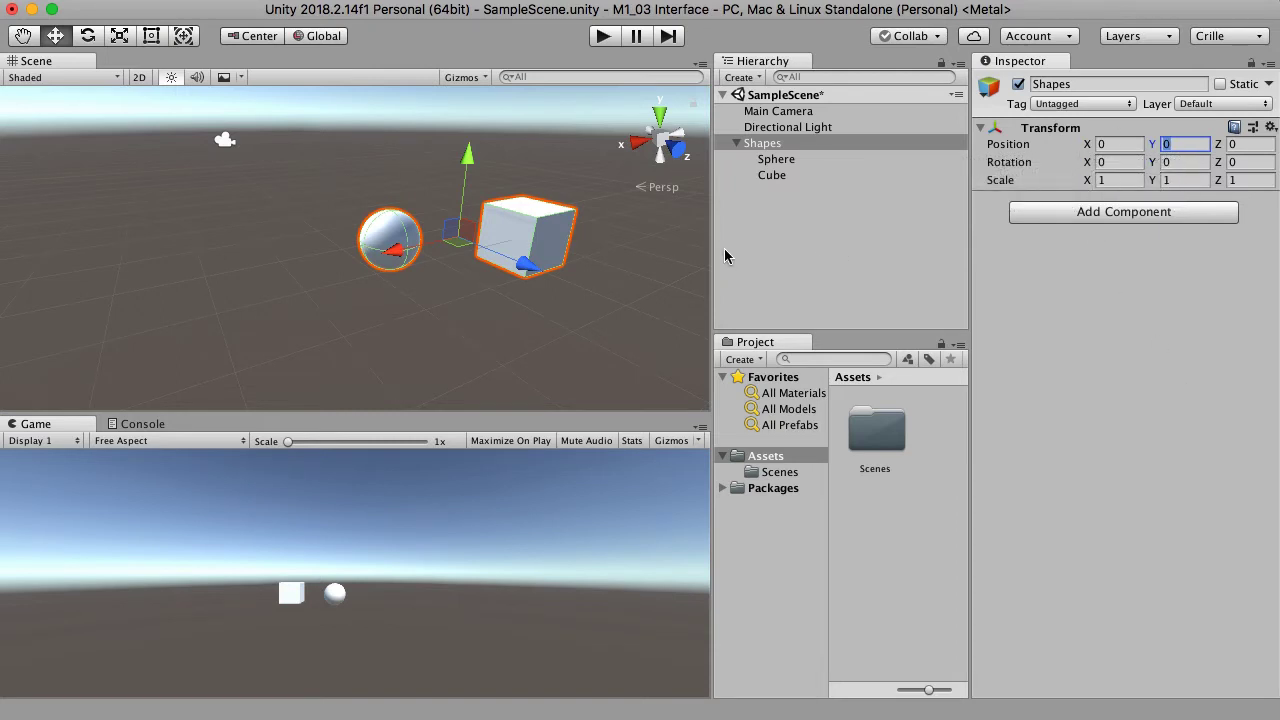
- Set the sphere's position to X -2, Y -1, Z 1, and readjust Y to about -0.52 and Z to about -0.88
{"action": "left_click", "coordinate": [788, 163]}
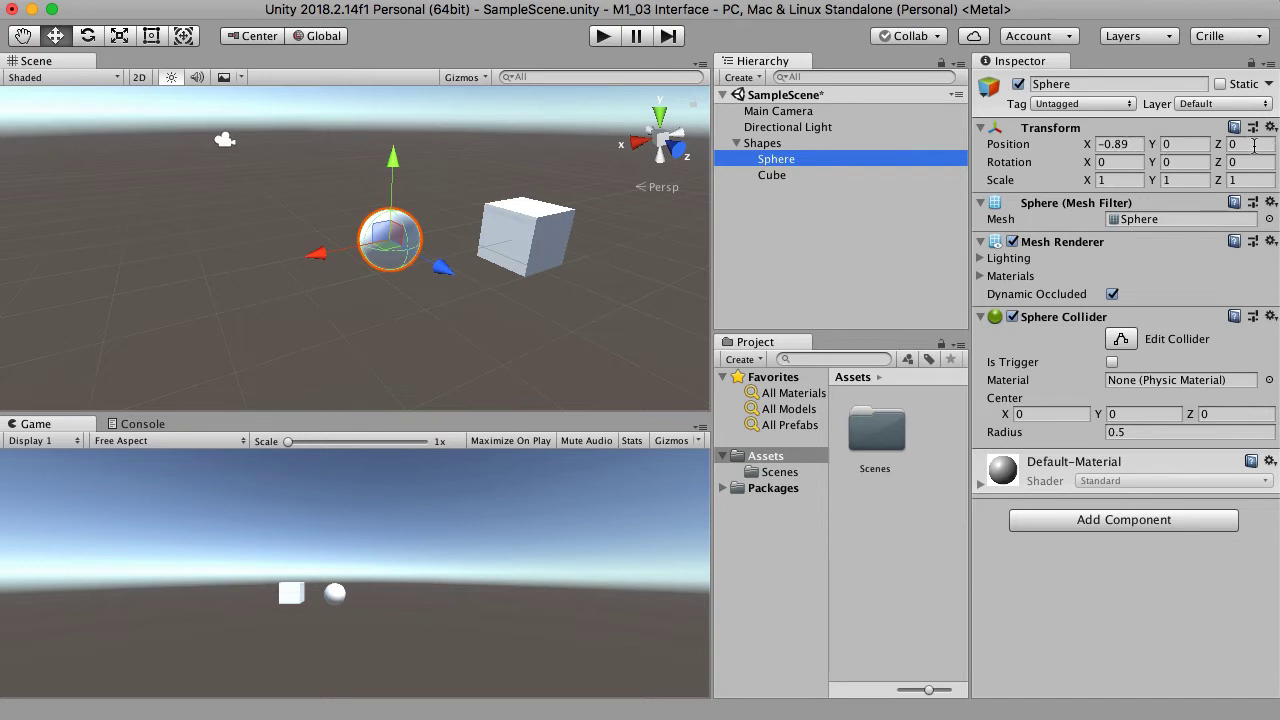
{"action": "left_click", "coordinate": [1133, 144]}
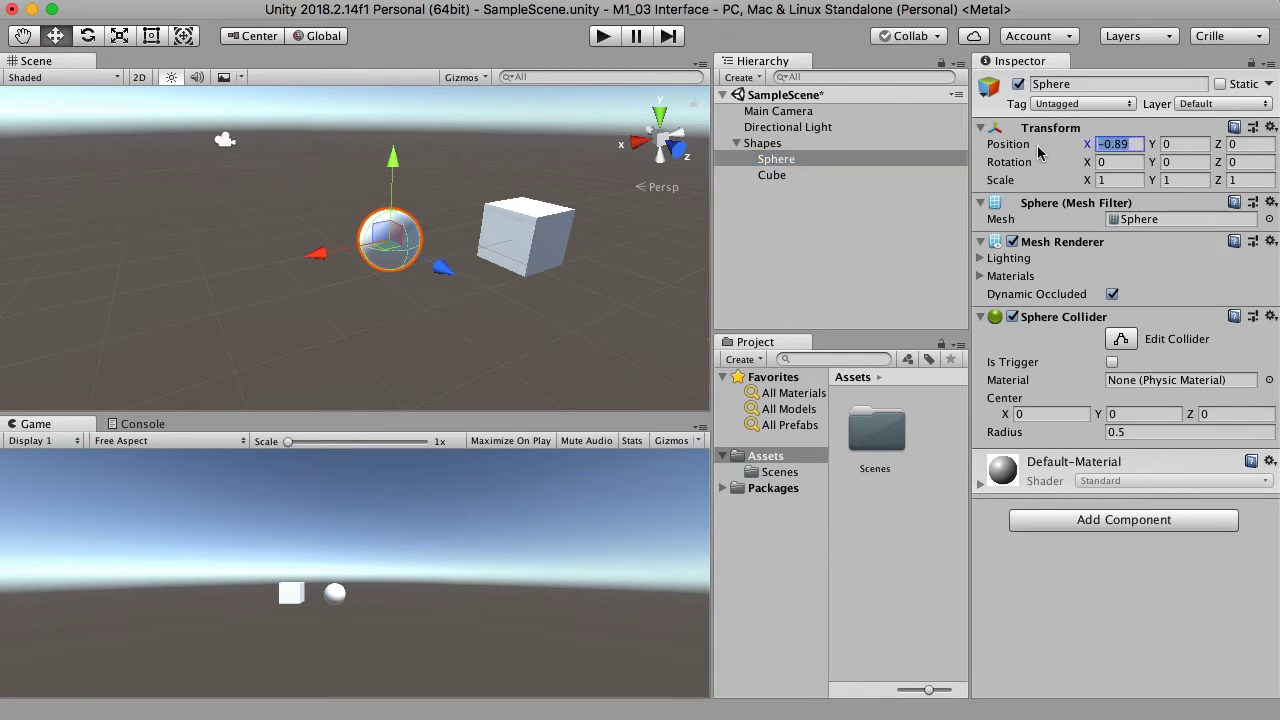
{"action": "type", "text": "-2"}
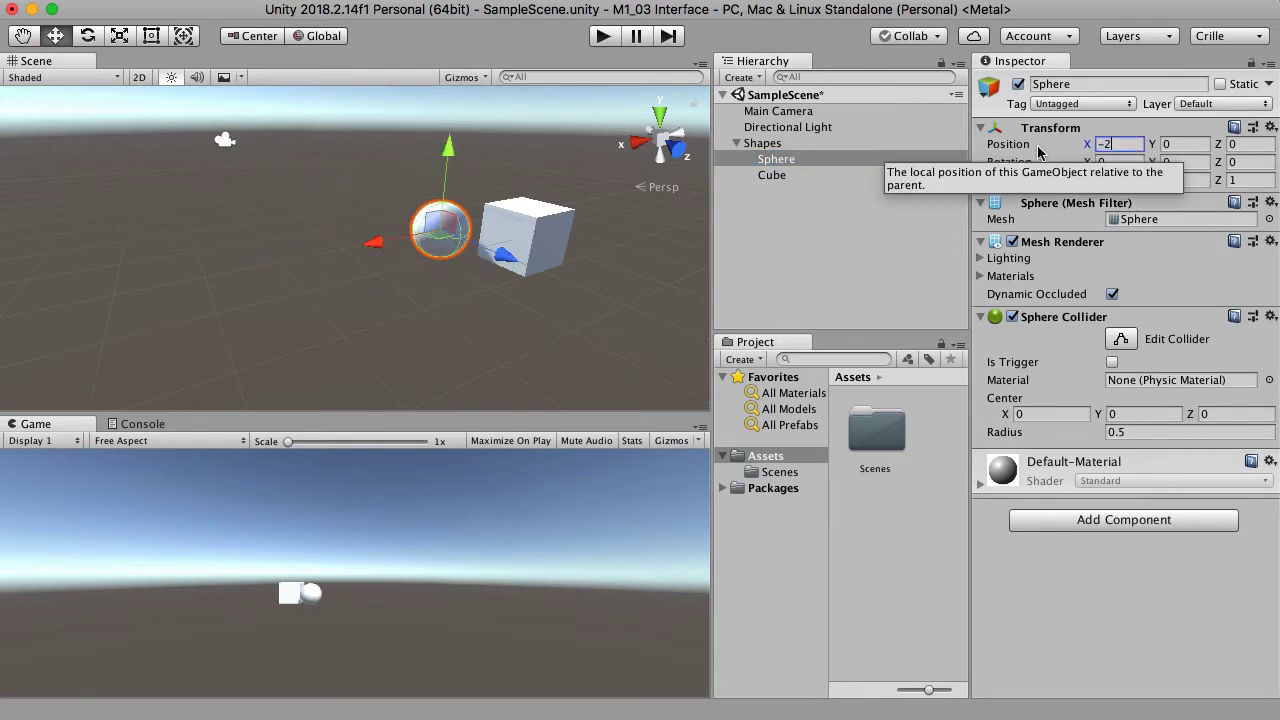
{"action": "key", "text": "Tab"}
{"action": "type", "text": "-1"}
{"action": "key", "text": "Tab"}
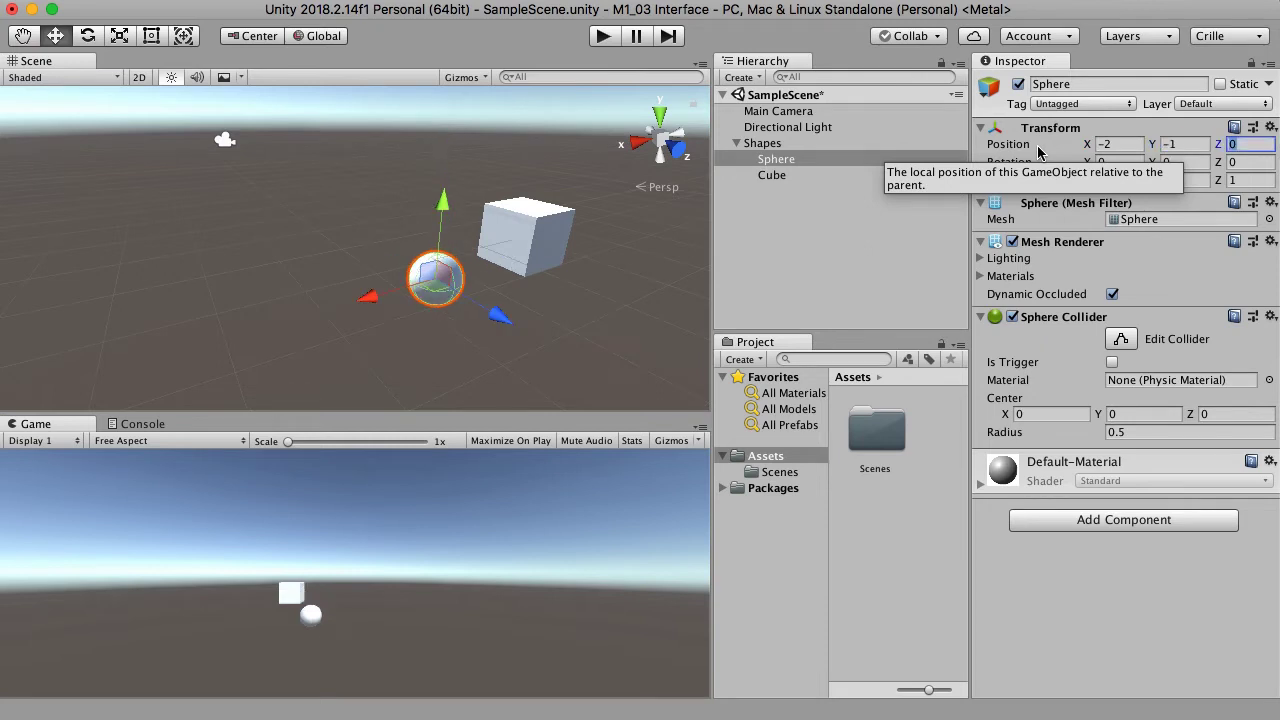
{"action": "type", "text": "1"}
{"action": "key", "text": "Return"}
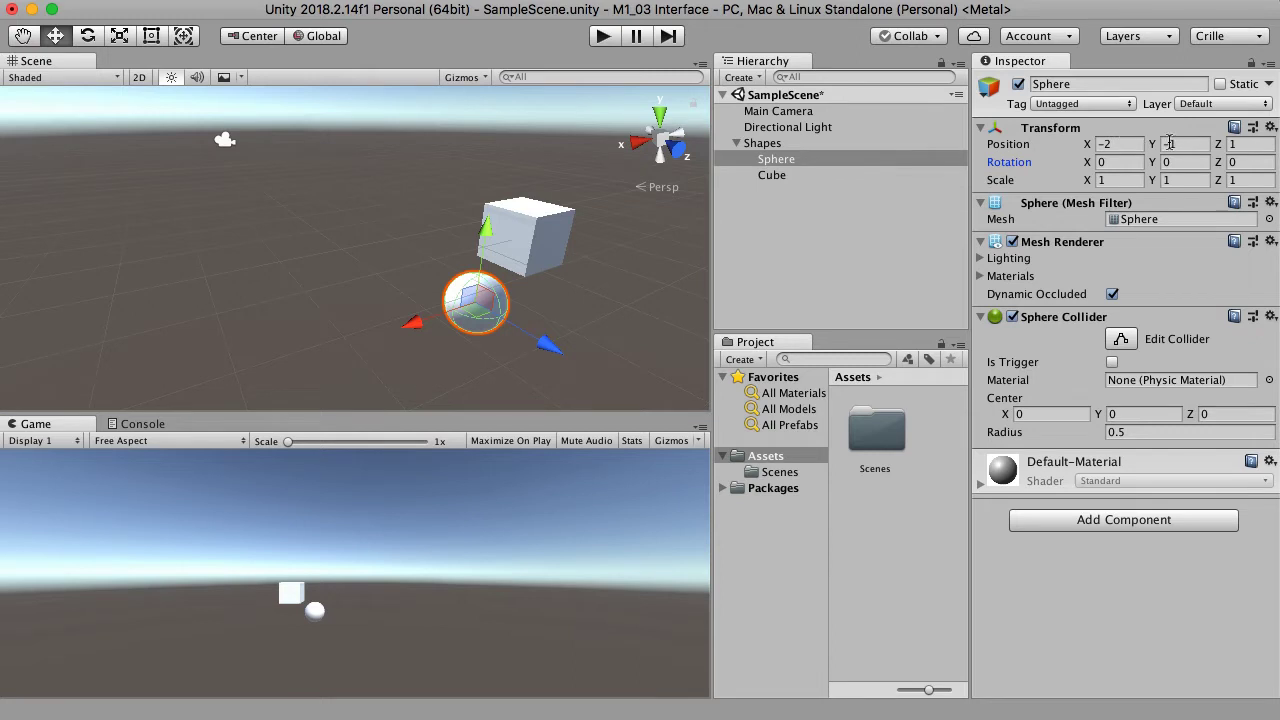
{"action": "mouse_move", "coordinate": [1155, 146]}
{"action": "left_mouse_down"}
{"action": "mouse_move", "coordinate": [1140, 146]}
{"action": "mouse_move", "coordinate": [1192, 147]}
{"action": "mouse_move", "coordinate": [1152, 152]}
{"action": "left_mouse_up"}
{"action": "left_click", "coordinate": [1212, 147]}
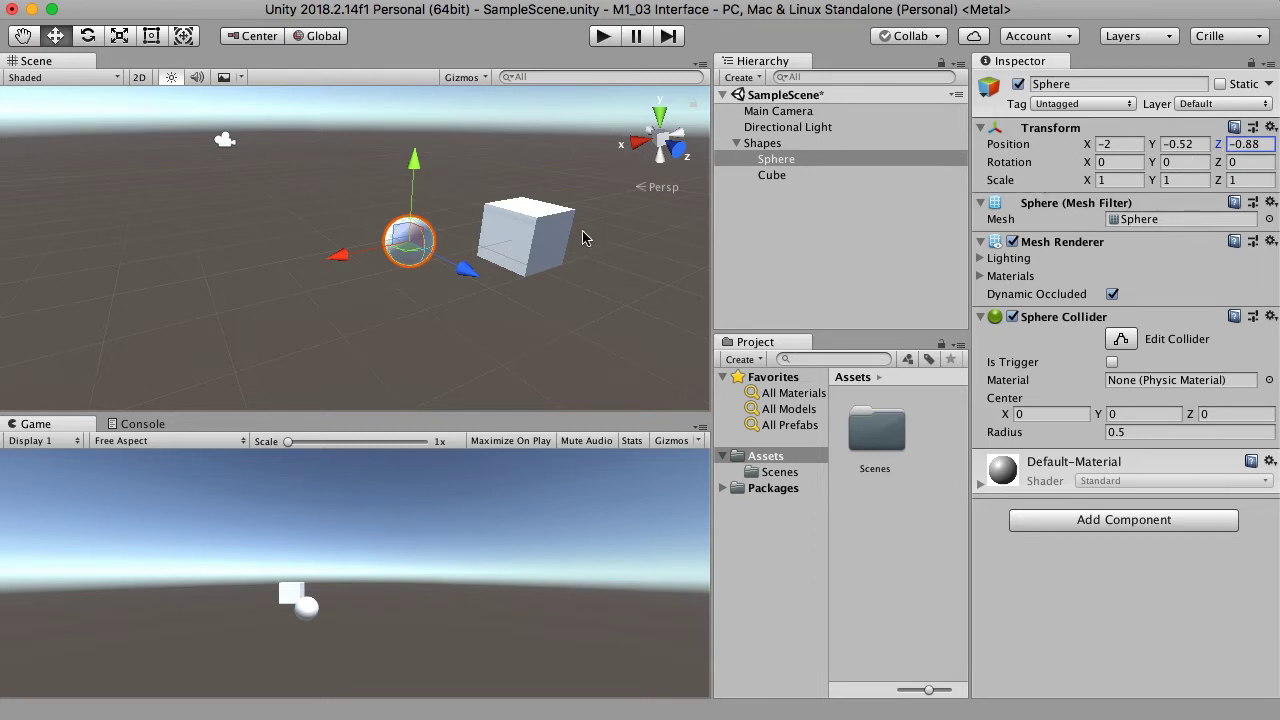
- Adjust the cube's rotation to about X -3.51, Y 5.57, Z -15.76 and its scale to about X 0.84, Y 0.53
{"action": "left_click", "coordinate": [778, 176]}
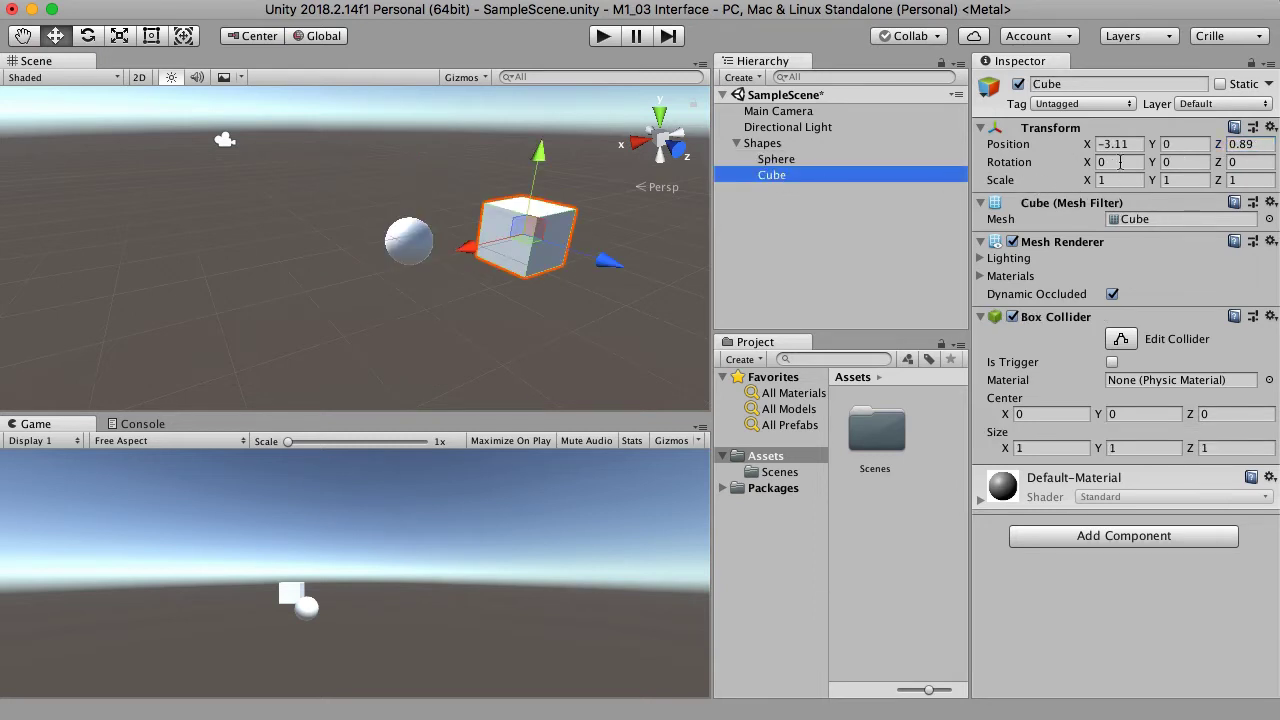
{"action": "left_click_drag", "start_coordinate": [1087, 162], "coordinate": [1010, 178]}
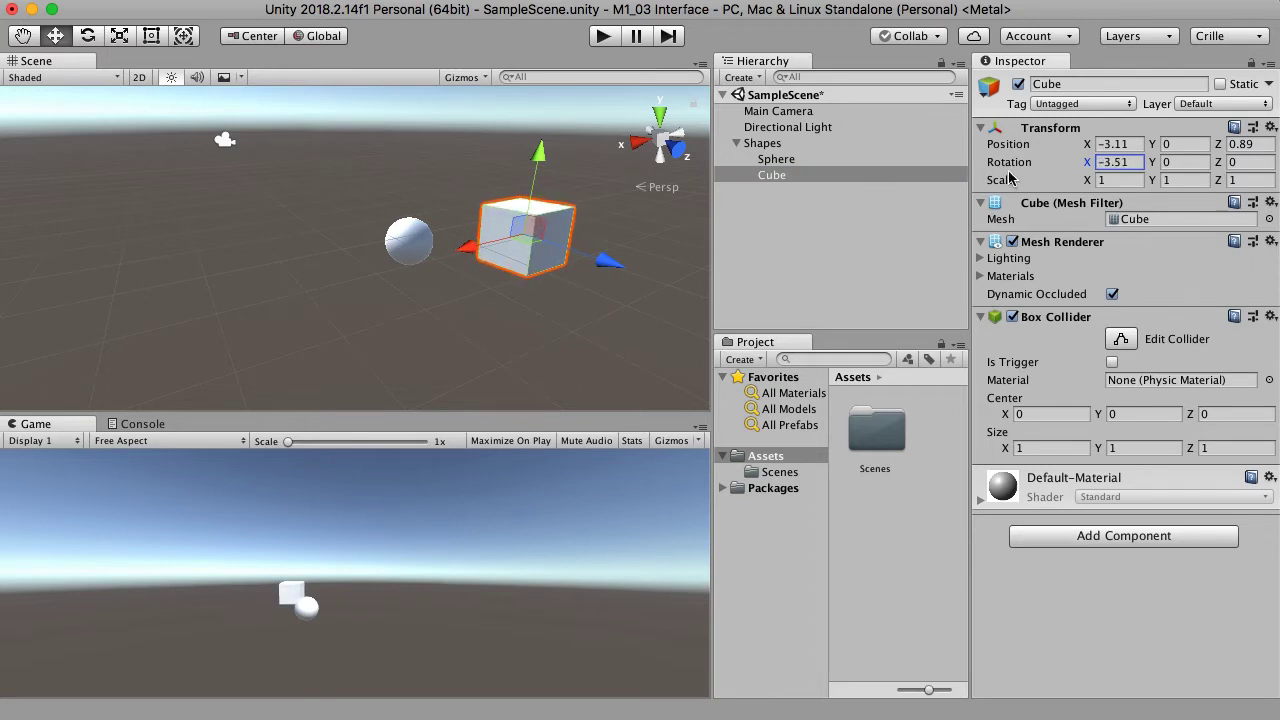
{"action": "left_click_drag", "start_coordinate": [1152, 162], "coordinate": [1070, 180]}
{"action": "left_click_drag", "start_coordinate": [1222, 162], "coordinate": [712, 210]}
{"action": "left_click_drag", "start_coordinate": [1087, 180], "coordinate": [1131, 180]}
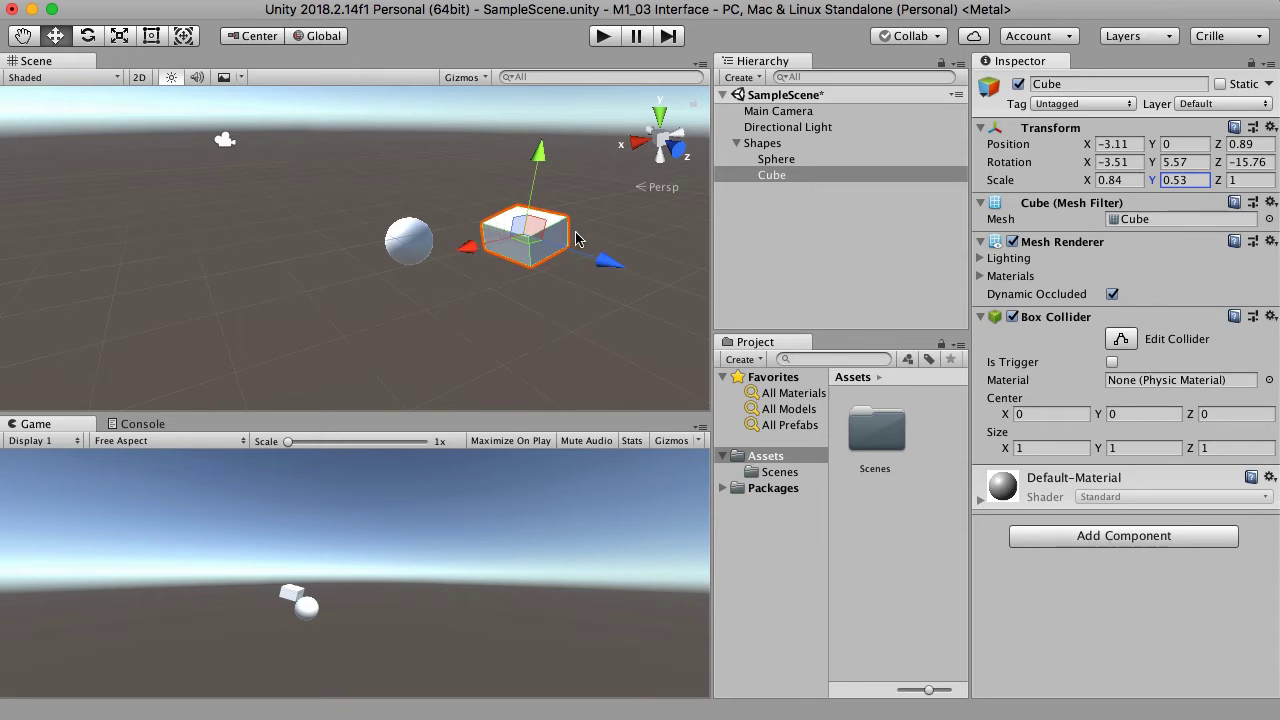
- Select the sphere and examine the full settings of its Default-Material, leaving them collapsed again
{"action": "left_click", "coordinate": [415, 248]}
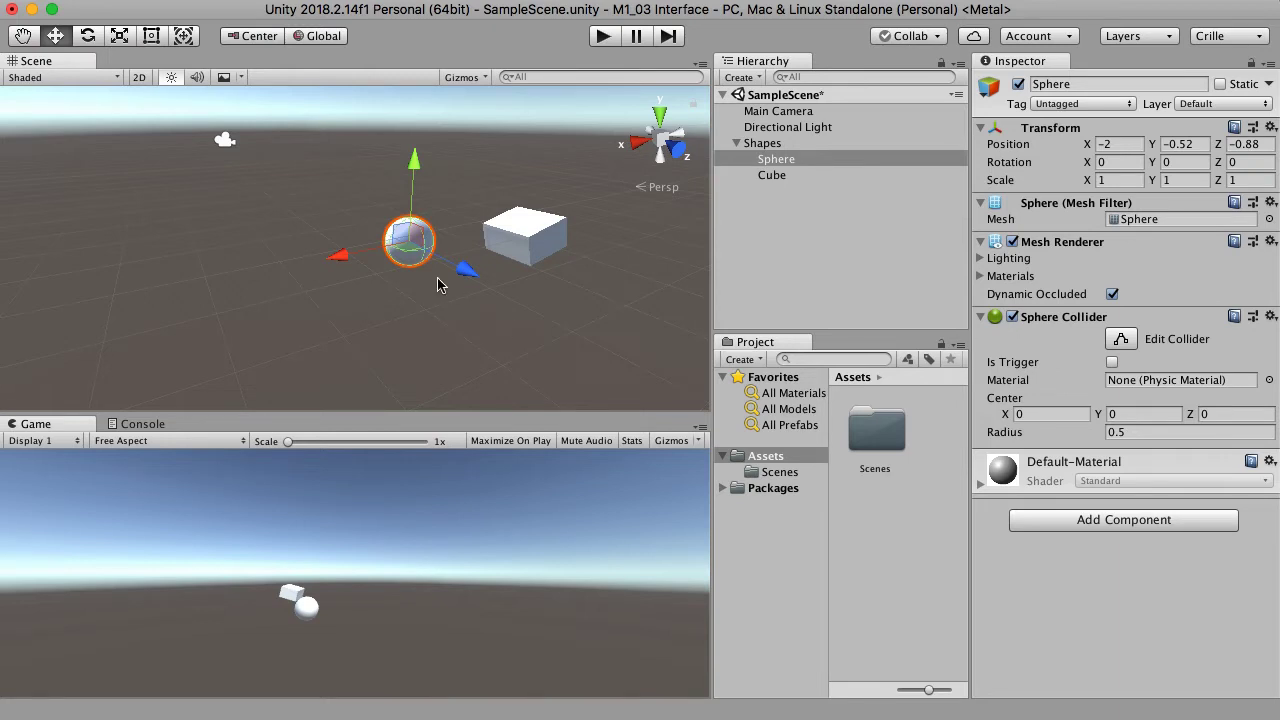
{"action": "scroll", "coordinate": [415, 265], "scroll_direction": "up", "scroll_amount": 10}
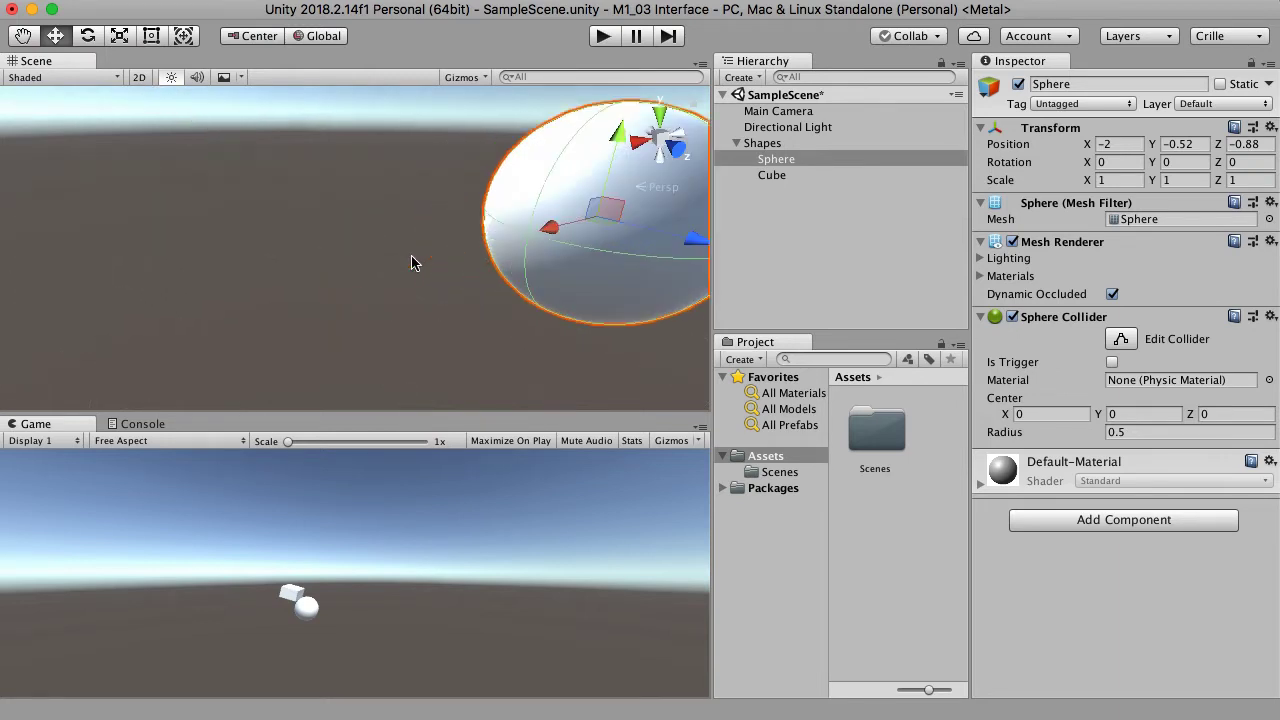
{"action": "scroll", "coordinate": [641, 247], "scroll_direction": "down", "scroll_amount": 5}
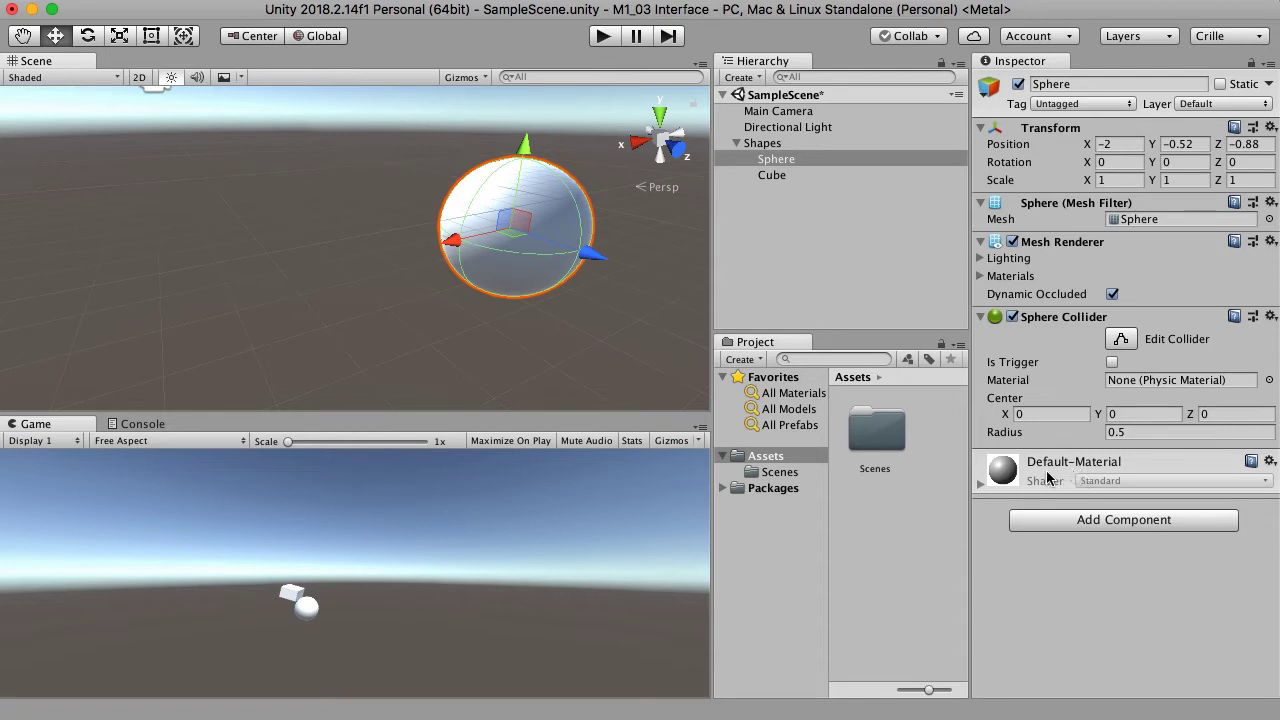
{"action": "left_click", "coordinate": [981, 487]}
{"action": "scroll", "coordinate": [1106, 520], "scroll_direction": "down", "scroll_amount": 10}
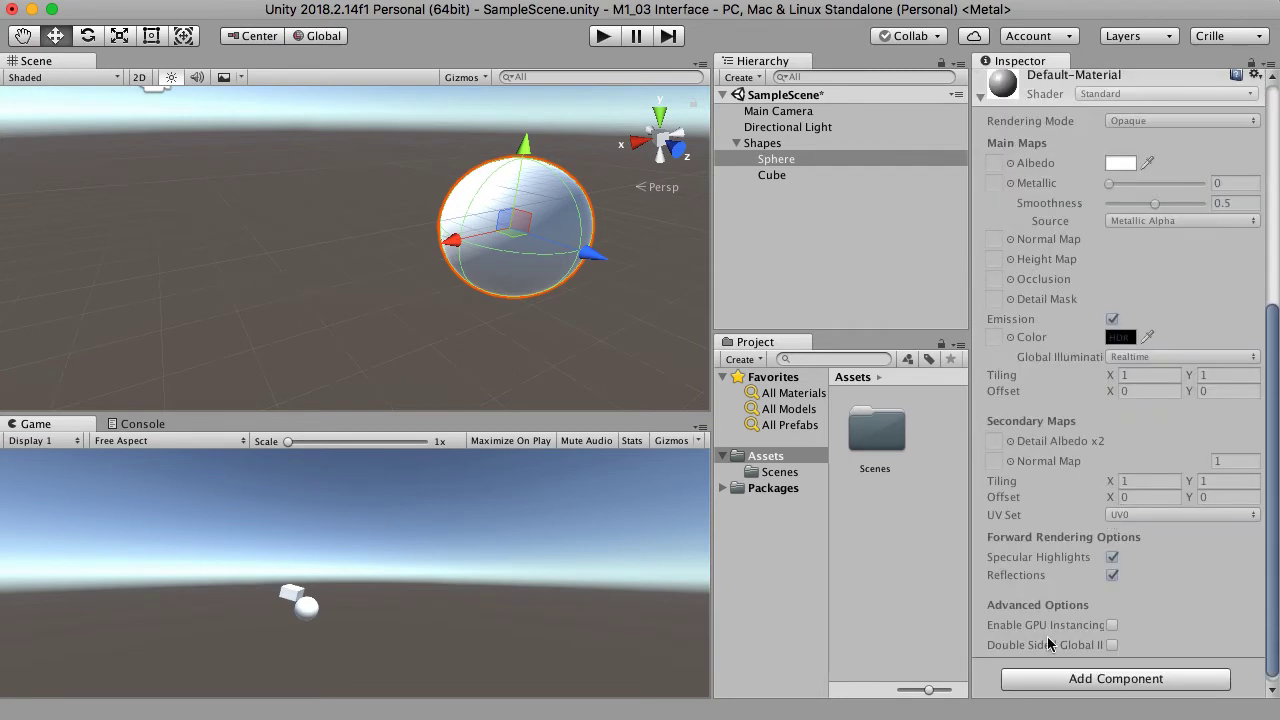
{"action": "scroll", "coordinate": [1060, 474], "scroll_direction": "up", "scroll_amount": 10}
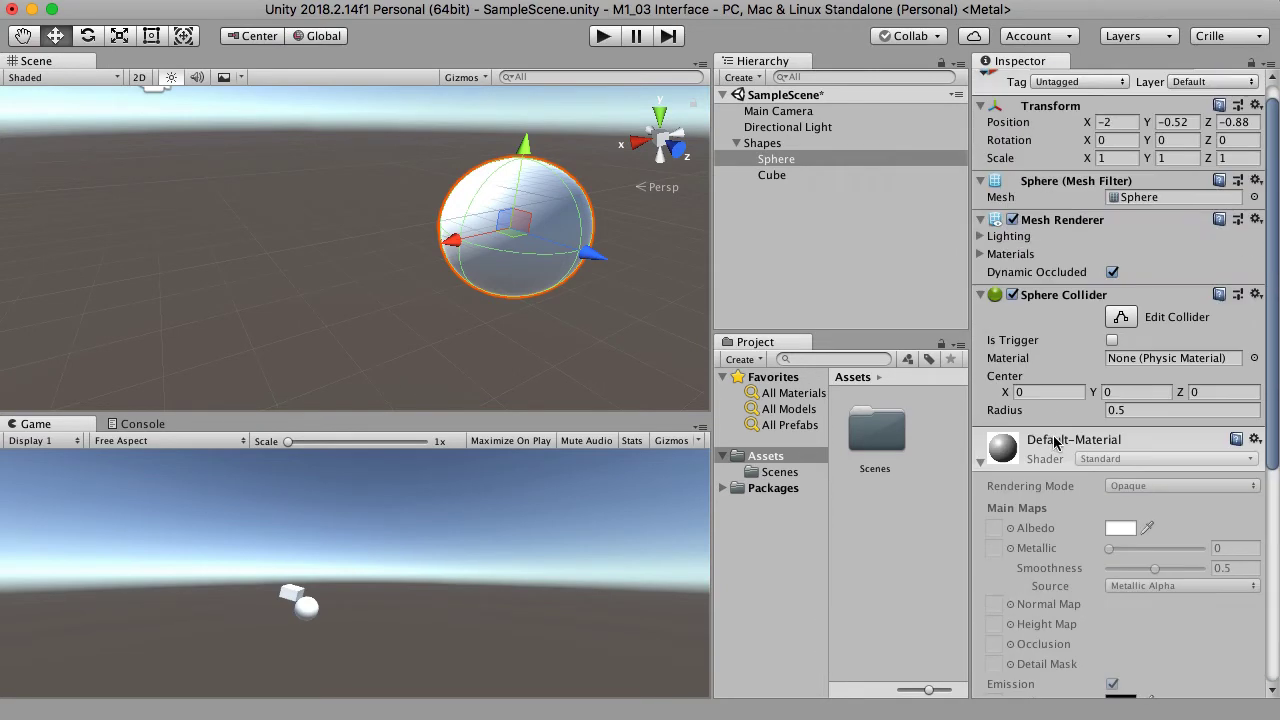
{"action": "left_click", "coordinate": [981, 466]}
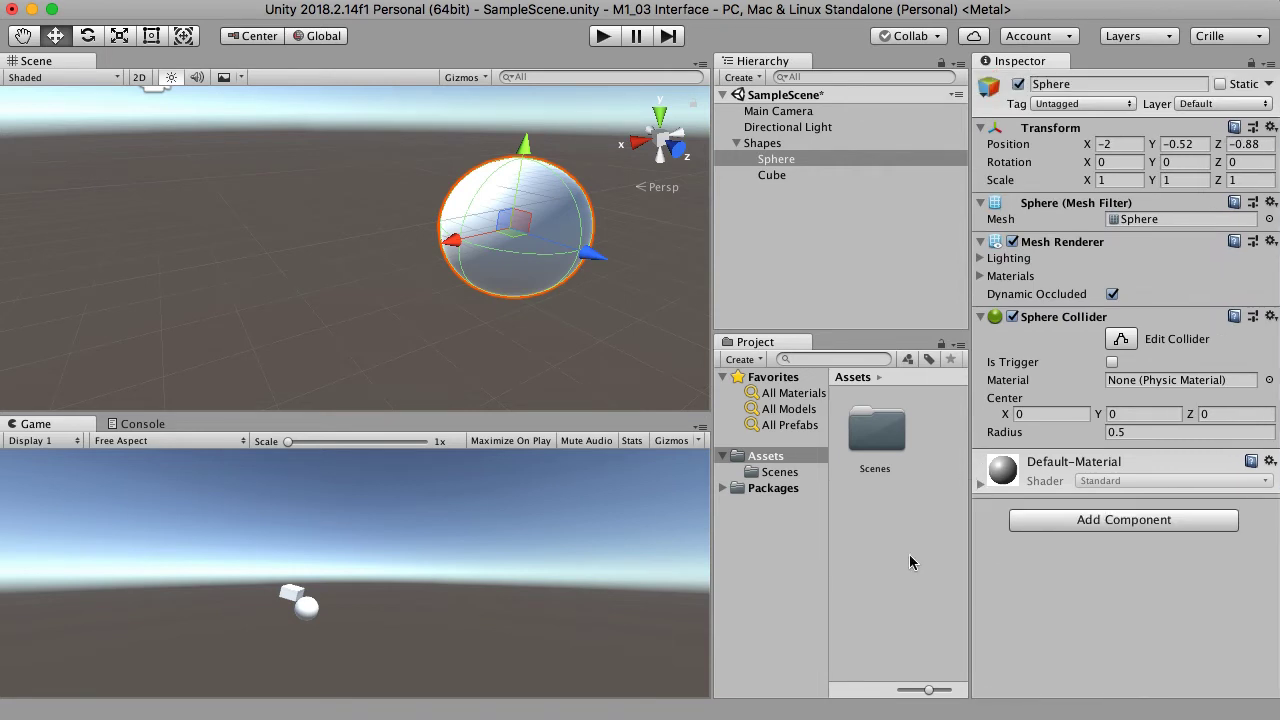
- View the sphere and cube from the top, right and front, and return to an angled perspective view
{"action": "left_click", "coordinate": [660, 118]}
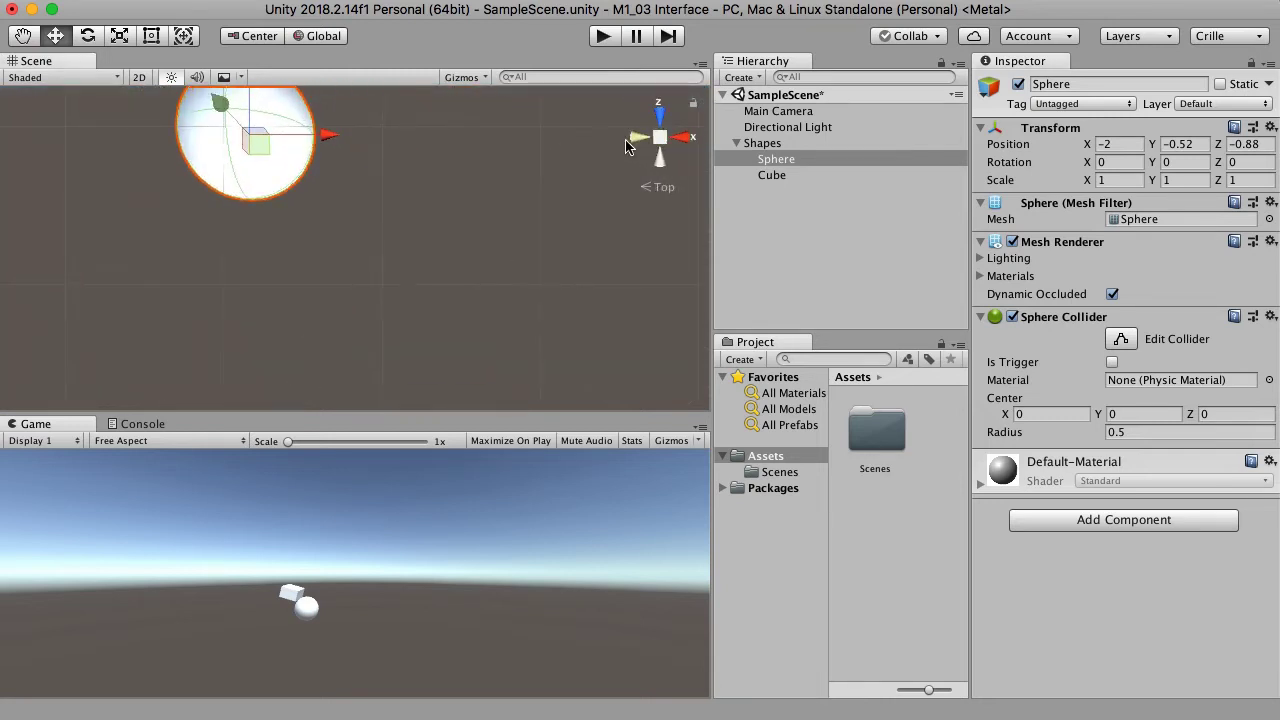
{"action": "scroll", "coordinate": [444, 273], "scroll_direction": "up", "scroll_amount": 5}
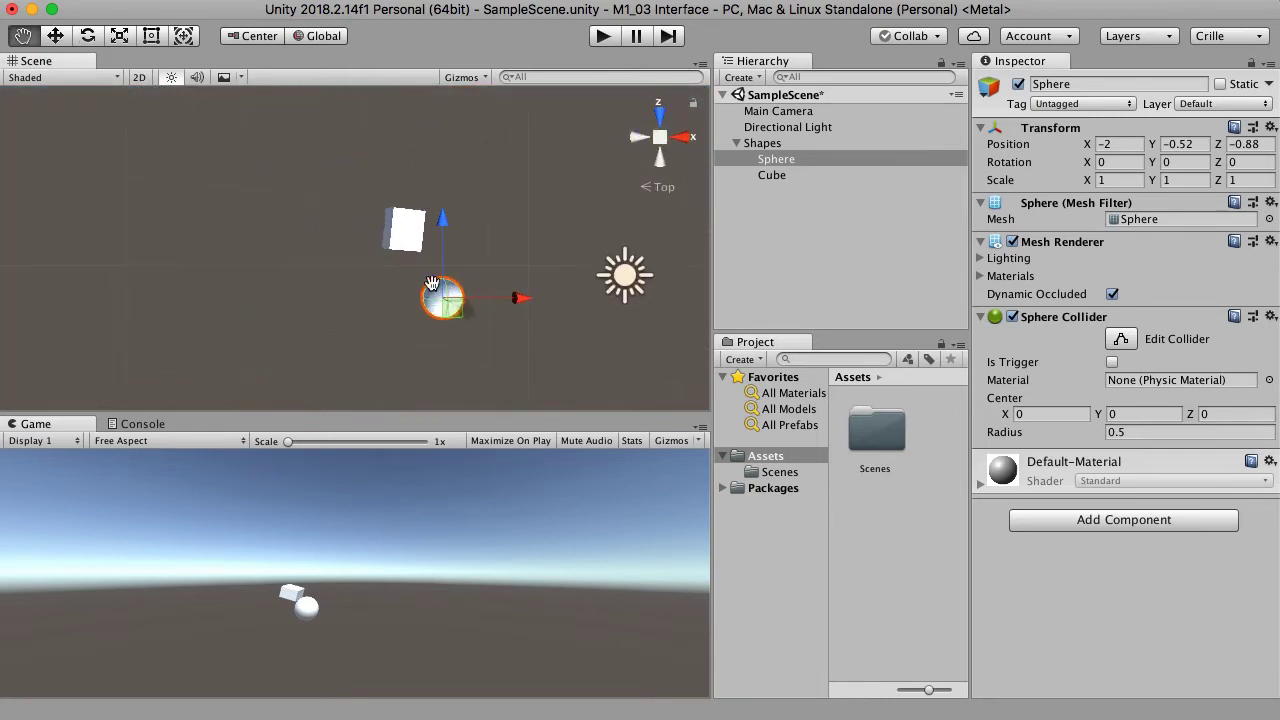
{"action": "middle_click_drag", "start_coordinate": [475, 310], "coordinate": [395, 268]}
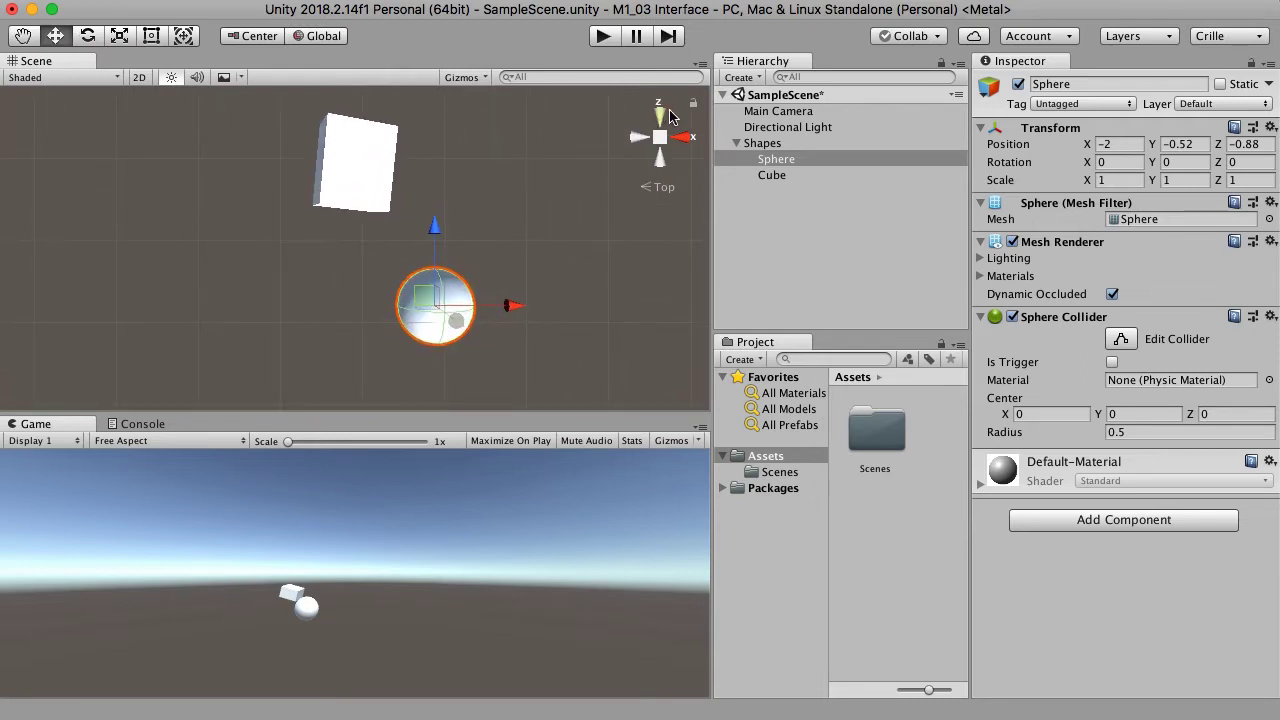
{"action": "left_click", "coordinate": [689, 141]}
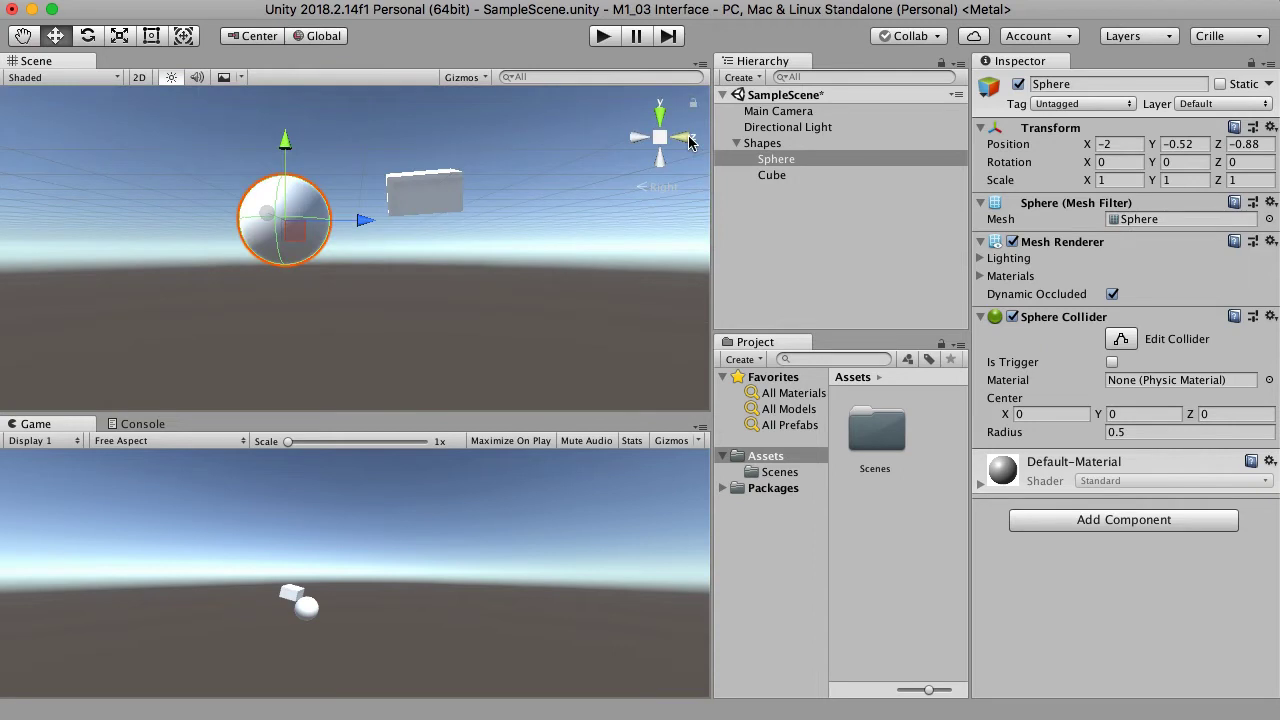
{"action": "left_click", "coordinate": [684, 141]}
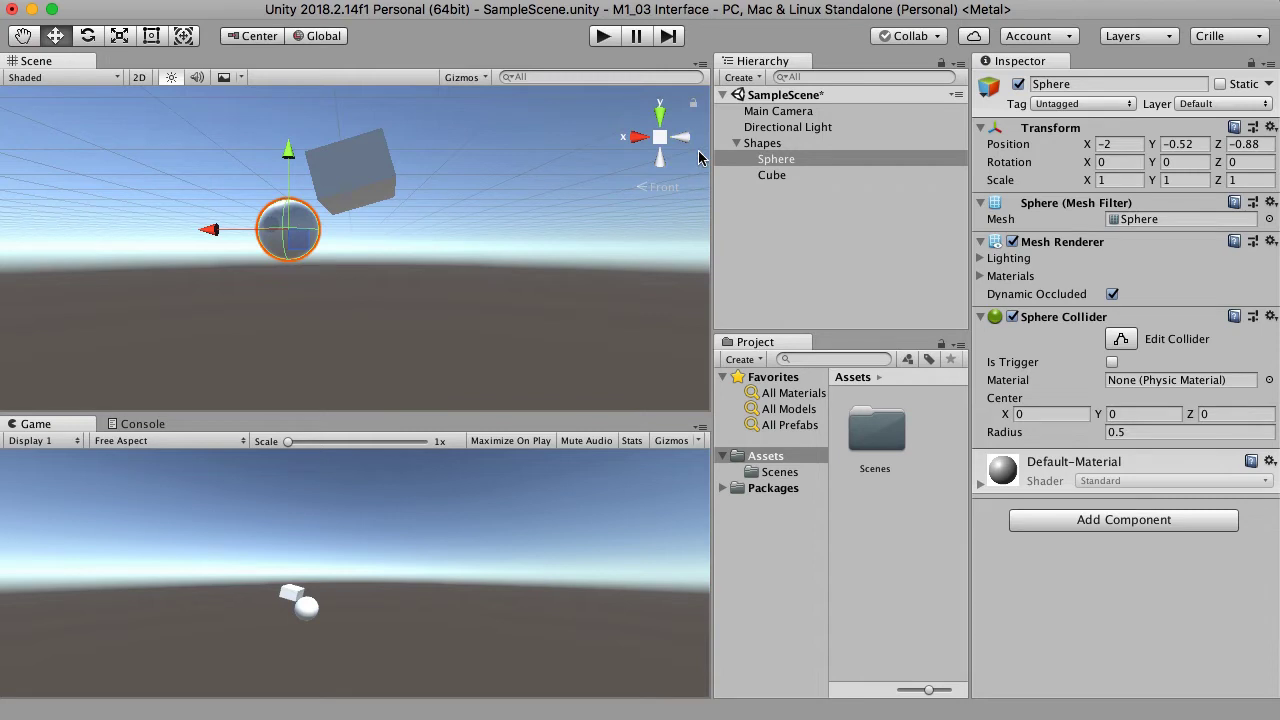
{"action": "middle_click_drag", "start_coordinate": [370, 215], "coordinate": [509, 349]}
{"action": "left_click_drag", "start_coordinate": [409, 309], "coordinate": [318, 322], "text": "alt"}
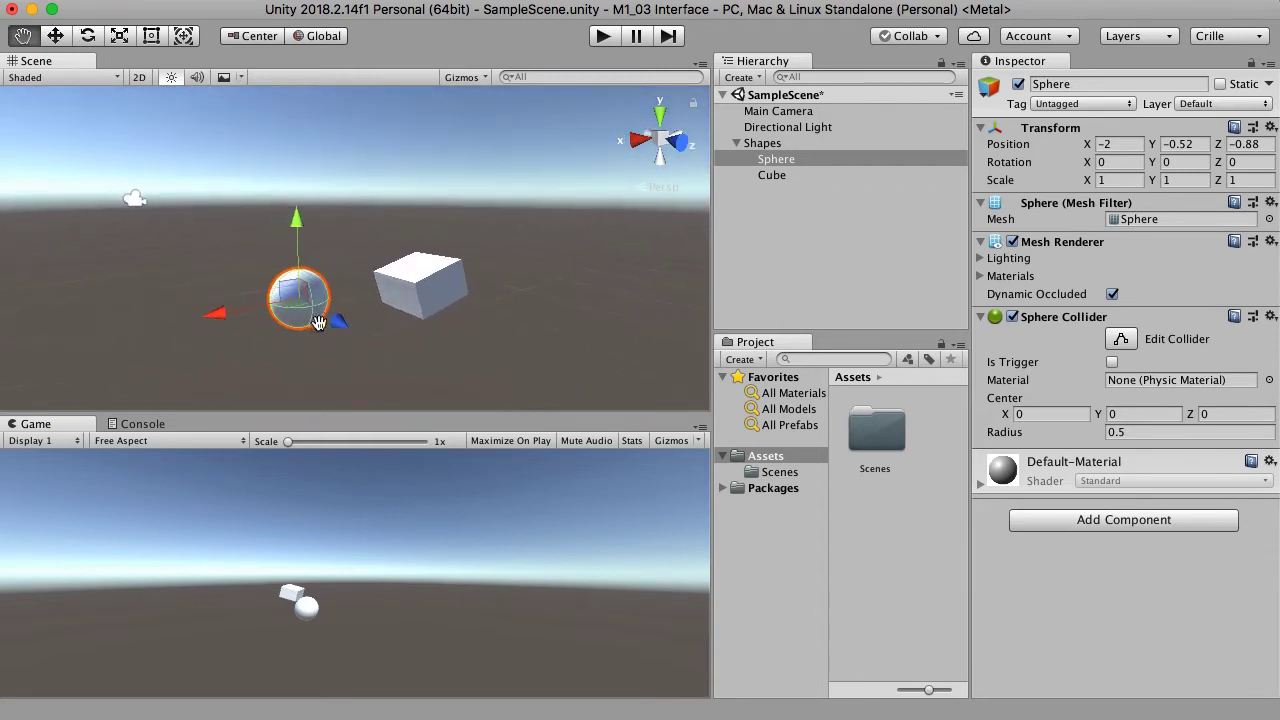
{"action": "right_click_drag", "start_coordinate": [318, 322], "coordinate": [372, 298], "text": "alt"}
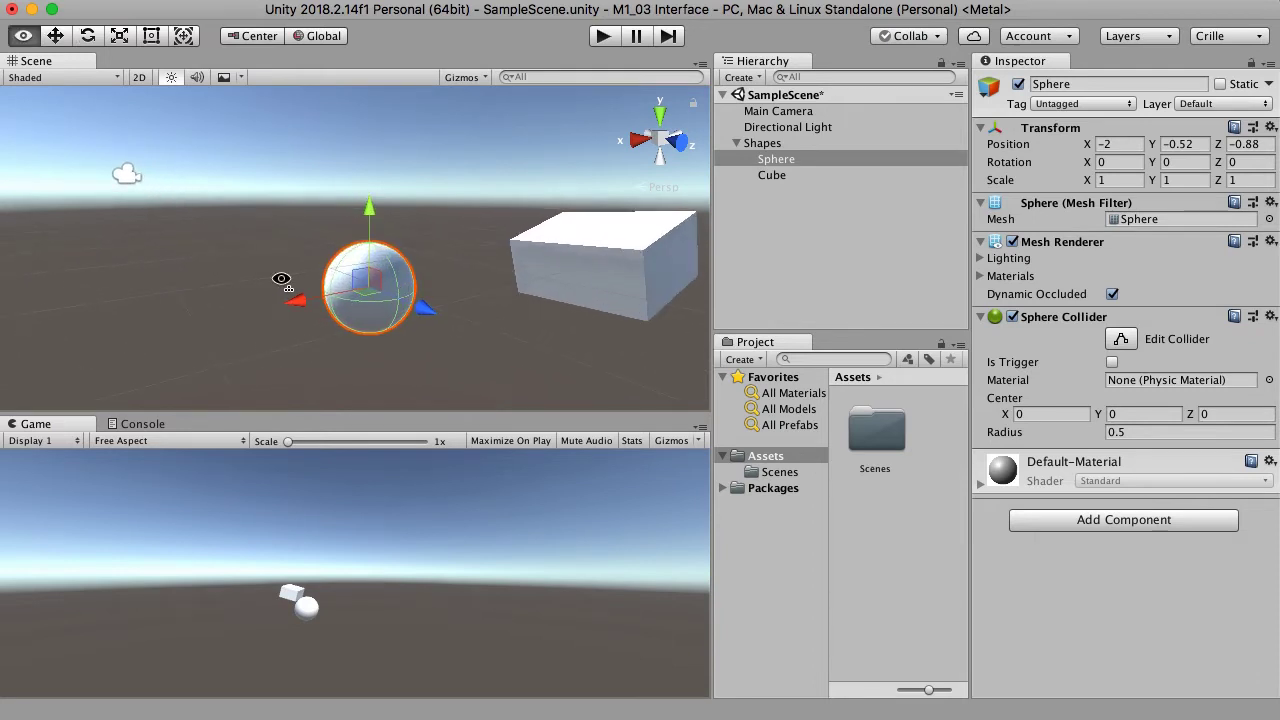
{"action": "left_click_drag", "start_coordinate": [281, 279], "coordinate": [406, 303], "text": "alt"}
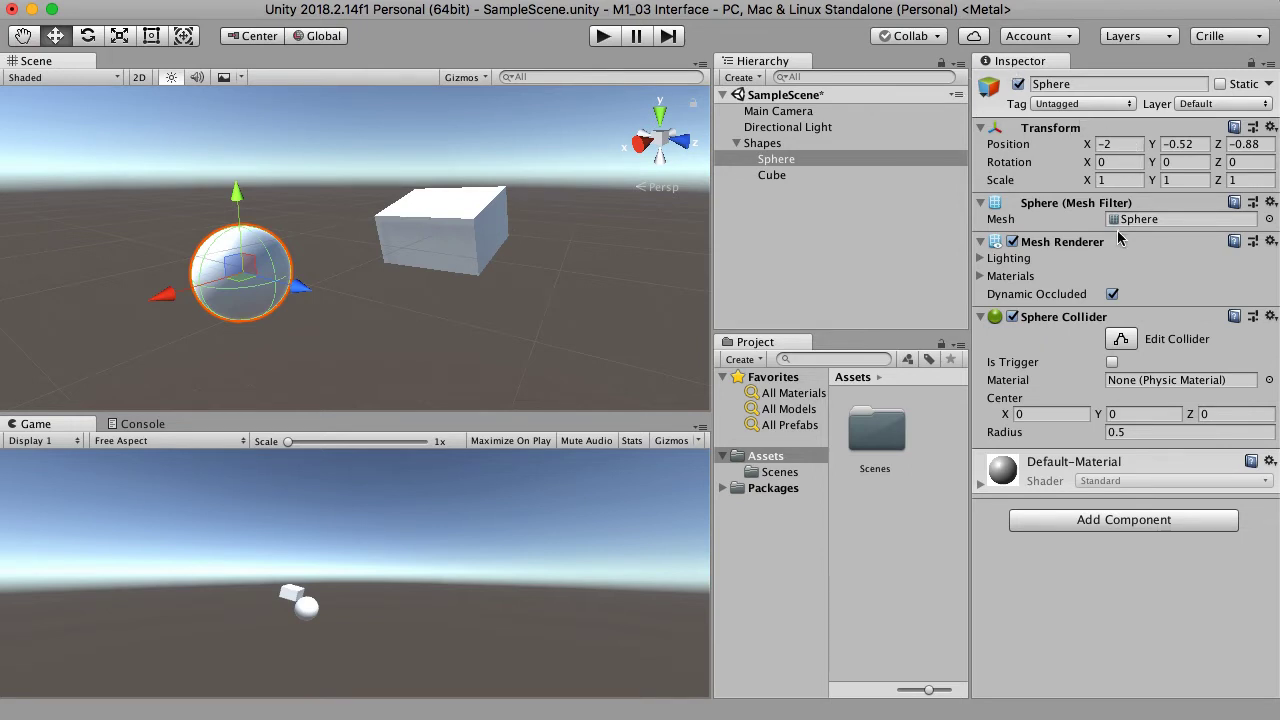
- Look through the component categories that can be added to the sphere without adding any
{"action": "left_click", "coordinate": [1141, 523]}
{"action": "key", "text": "BackSpace"}
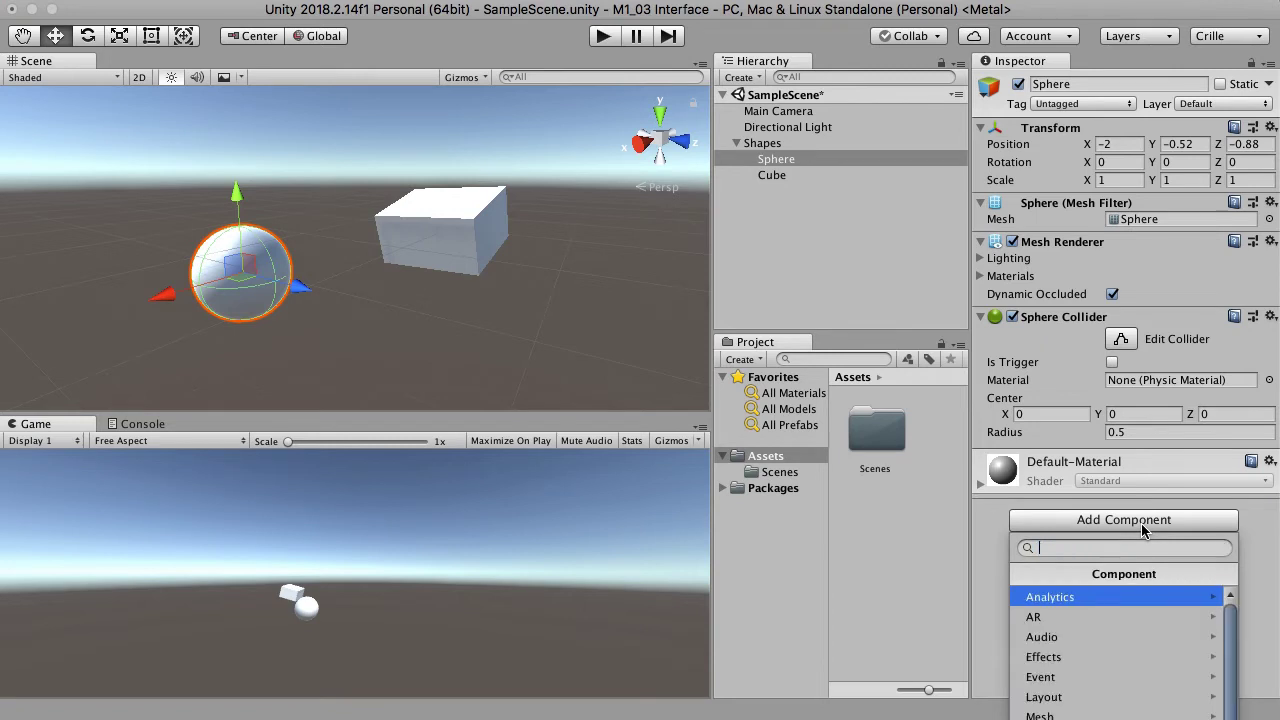
{"action": "scroll", "coordinate": [1078, 676], "scroll_direction": "down", "scroll_amount": 3}
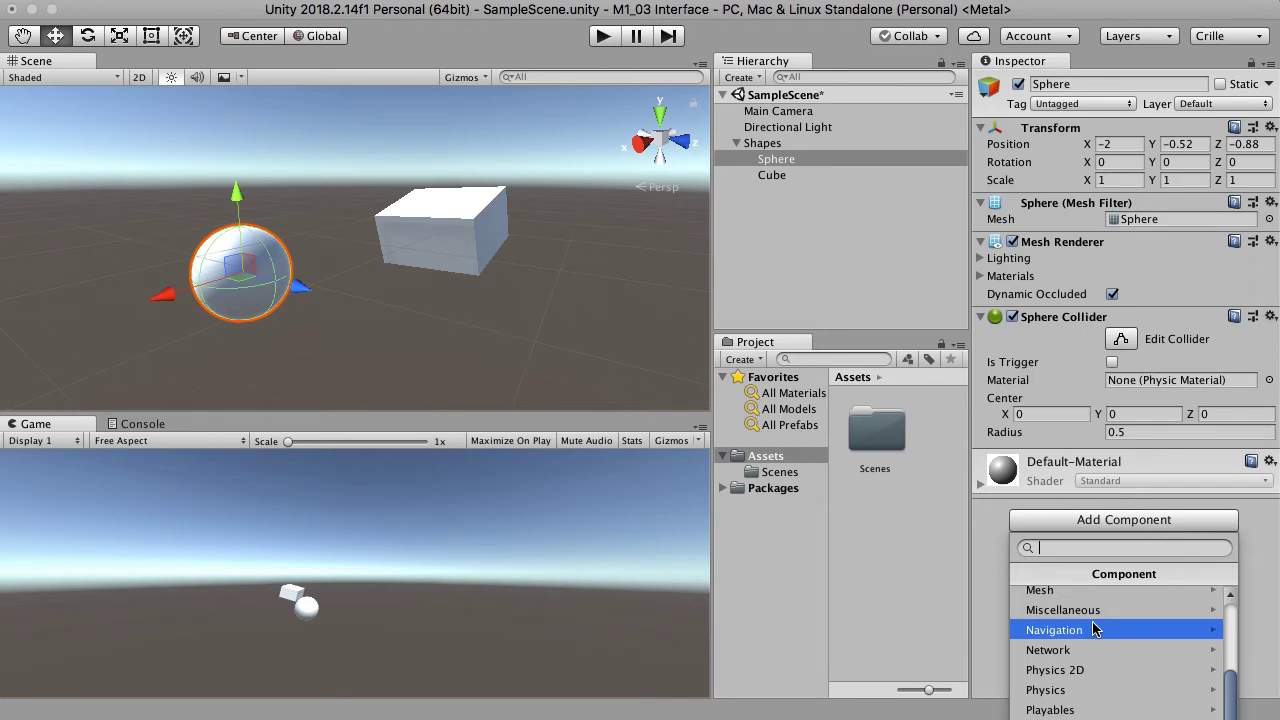
{"action": "scroll", "coordinate": [1110, 680], "scroll_direction": "up", "scroll_amount": 3}
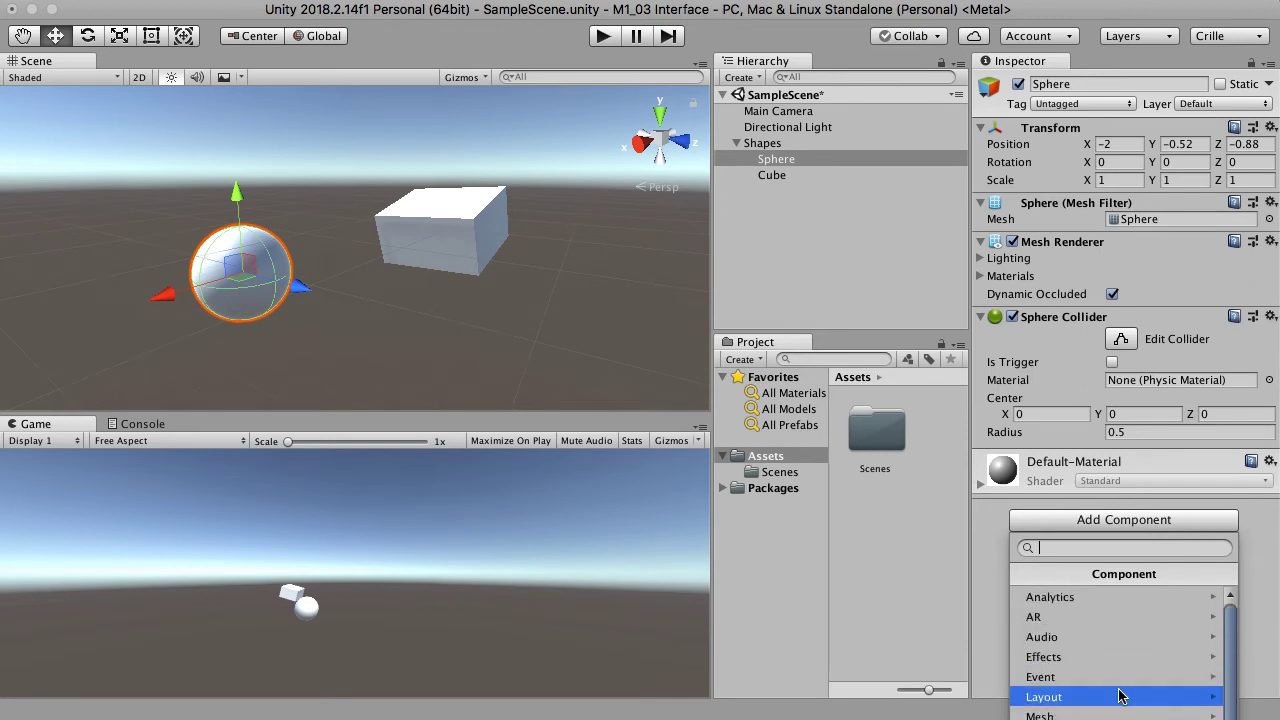
{"action": "key", "text": "Escape"}
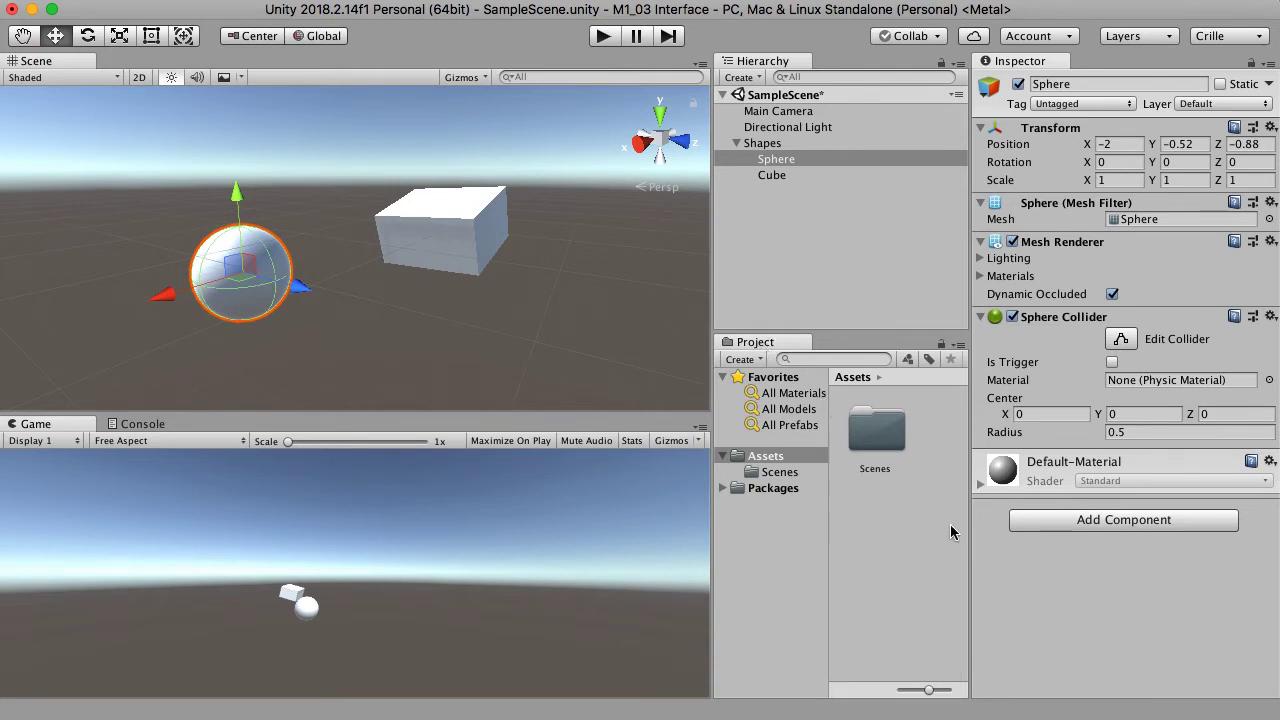
- Look into the Scenes folder, widen the project folder tree, and show the Assets contents as a compact list
{"action": "left_click", "coordinate": [786, 477]}
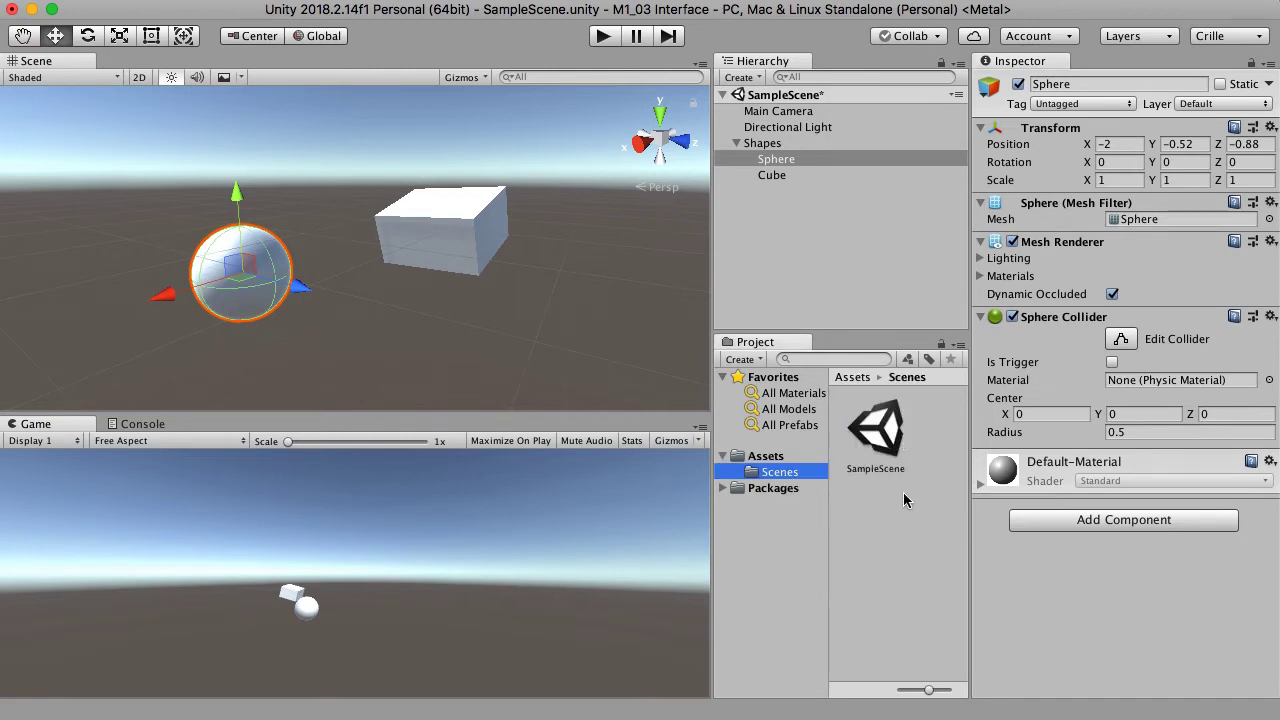
{"action": "left_click_drag", "start_coordinate": [827, 540], "coordinate": [843, 540]}
{"action": "left_click", "coordinate": [772, 458]}
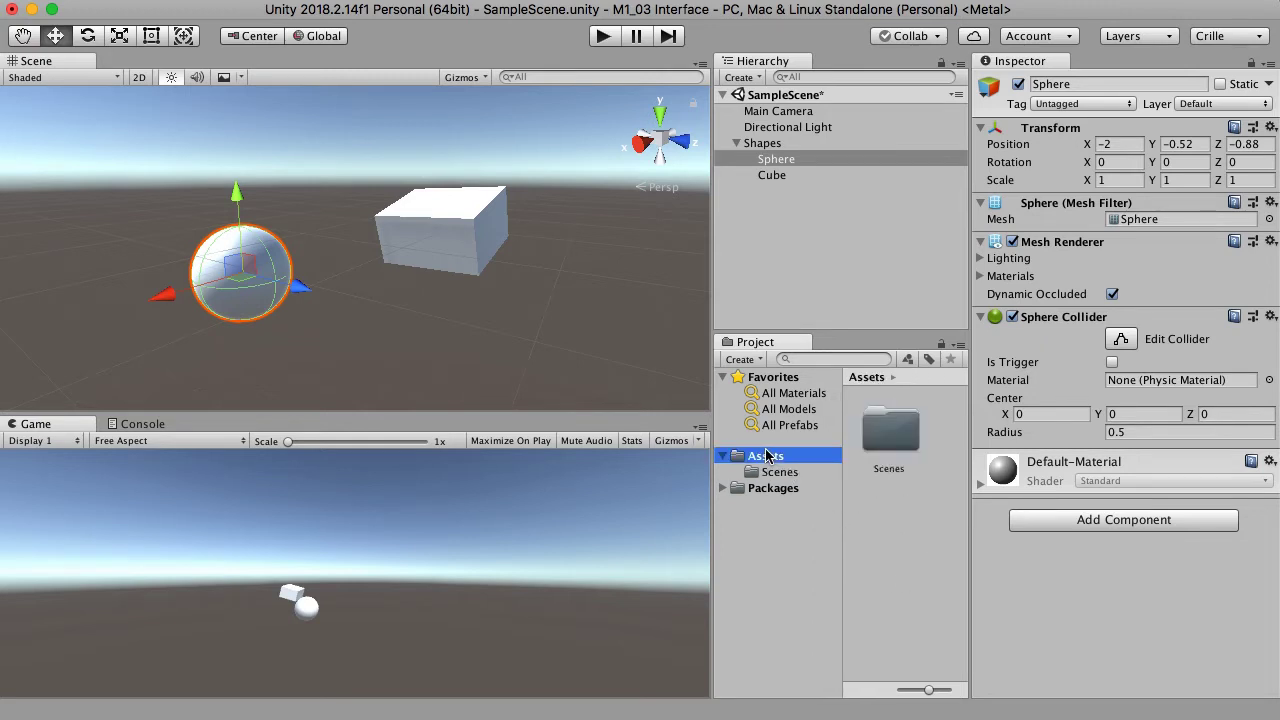
{"action": "left_click_drag", "start_coordinate": [925, 694], "coordinate": [871, 694]}
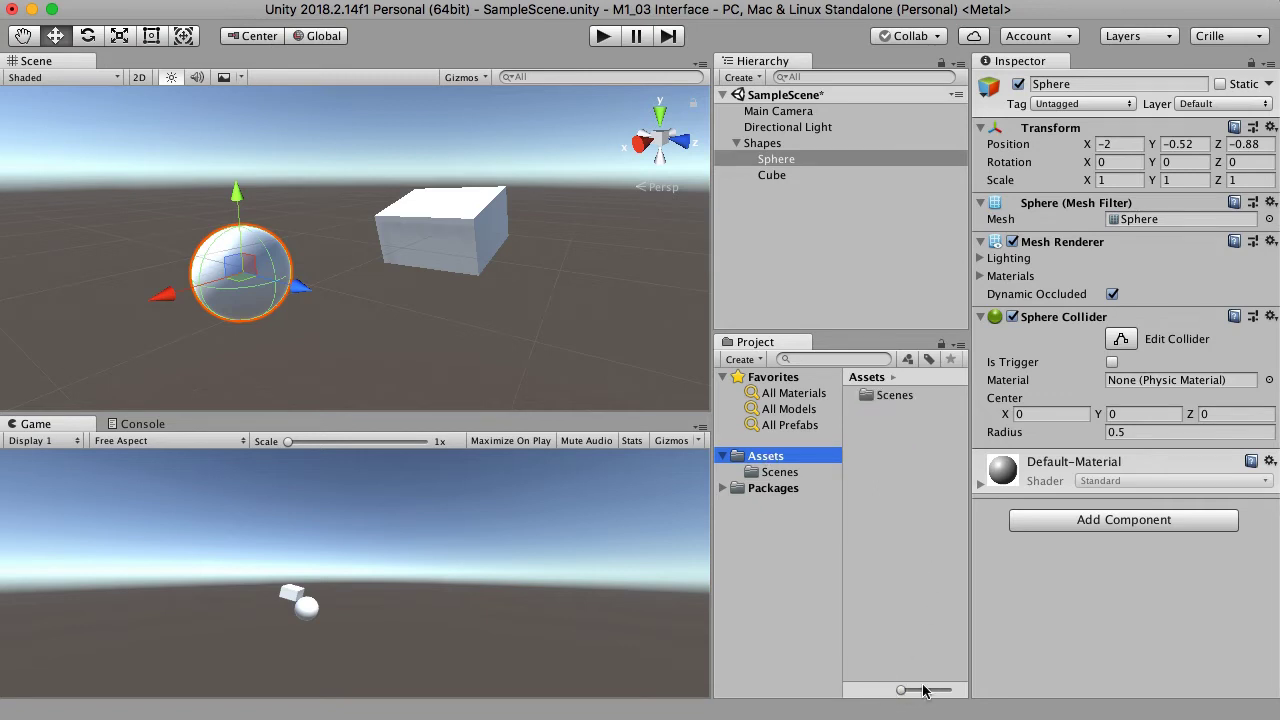
{"action": "left_click_drag", "start_coordinate": [902, 697], "coordinate": [818, 703]}
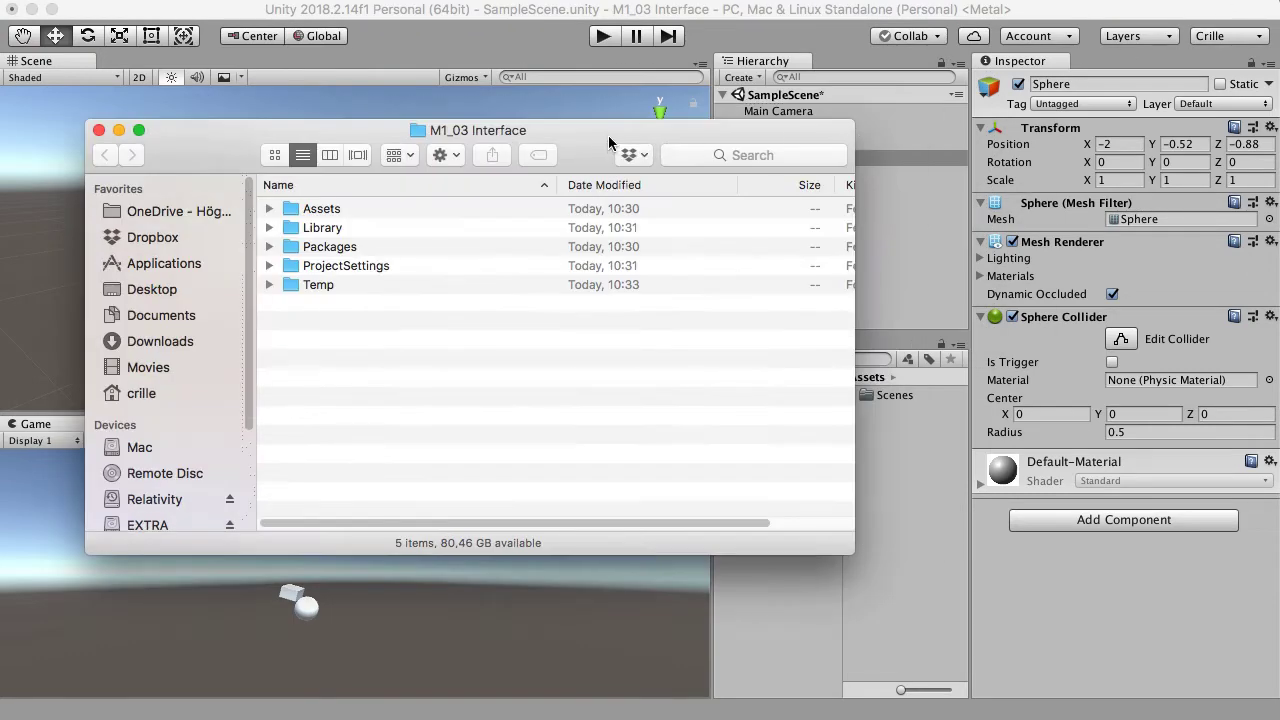
- In Finder, examine the project's Assets folder and the SampleScene.unity file inside Scenes, and close the window
{"action": "left_click_drag", "start_coordinate": [613, 146], "coordinate": [707, 136]}
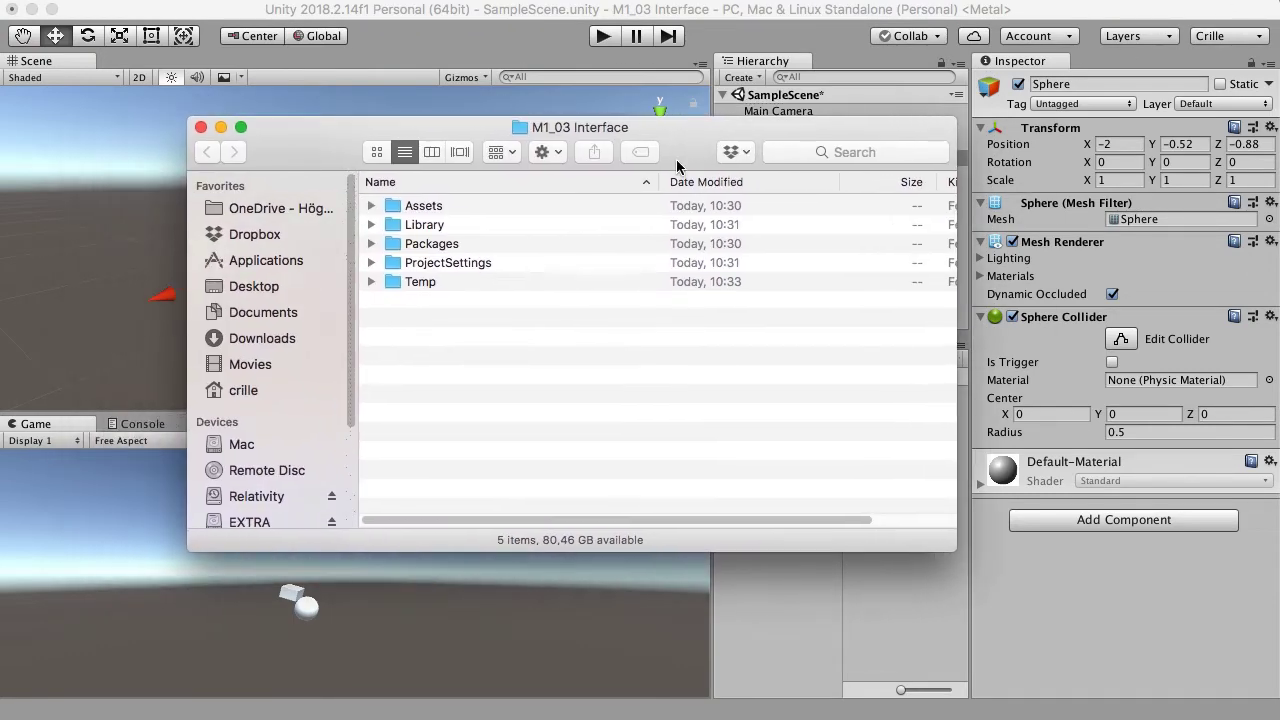
{"action": "double_click", "coordinate": [442, 208]}
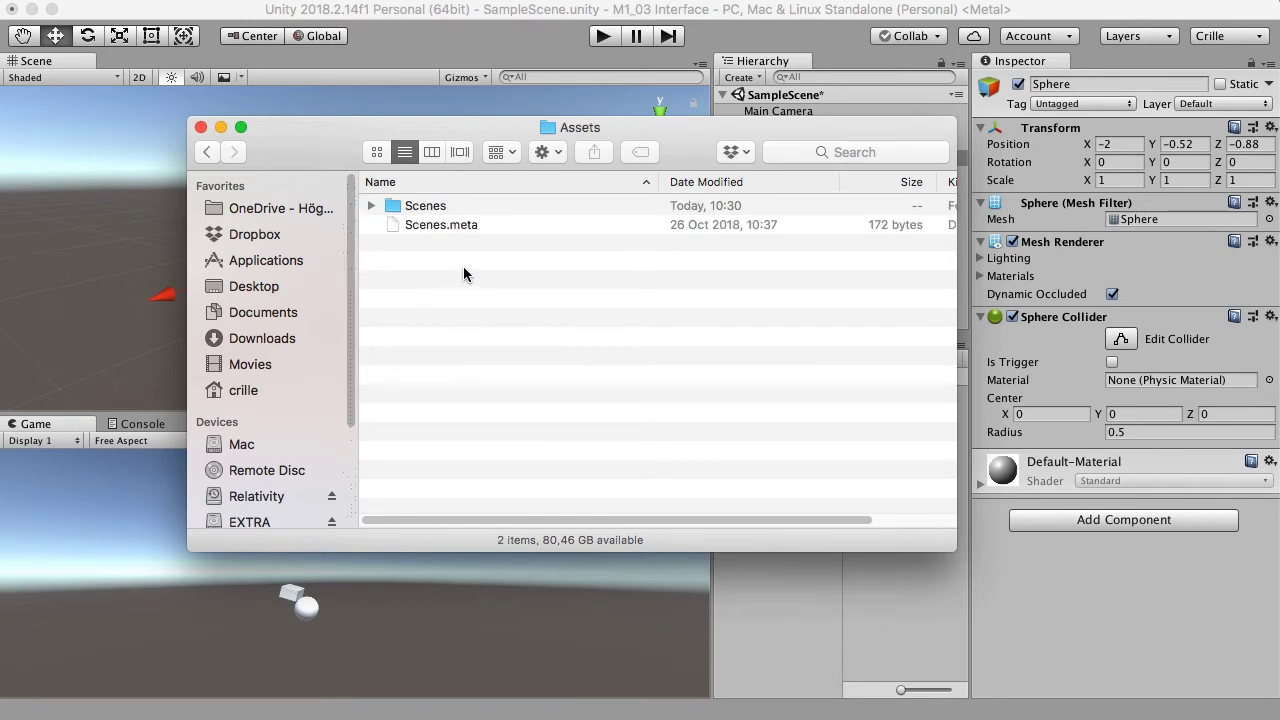
{"action": "left_click_drag", "start_coordinate": [798, 131], "coordinate": [617, 85]}
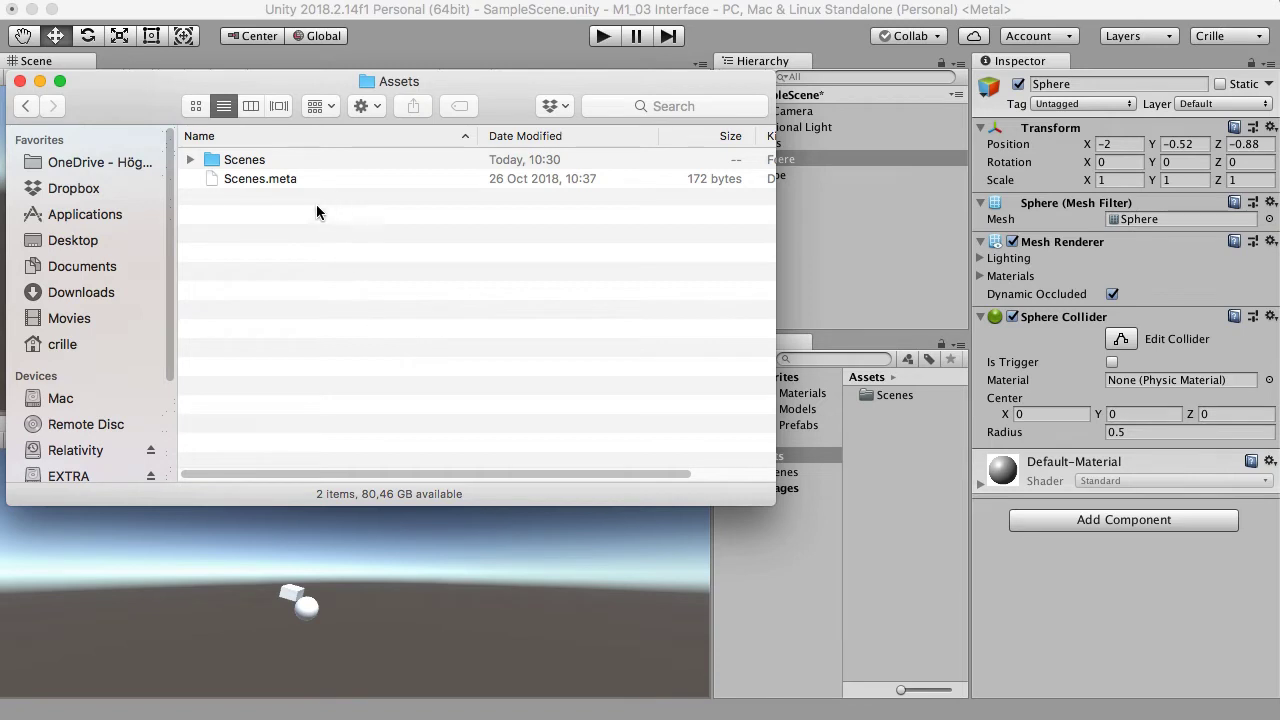
{"action": "left_click", "coordinate": [190, 160]}
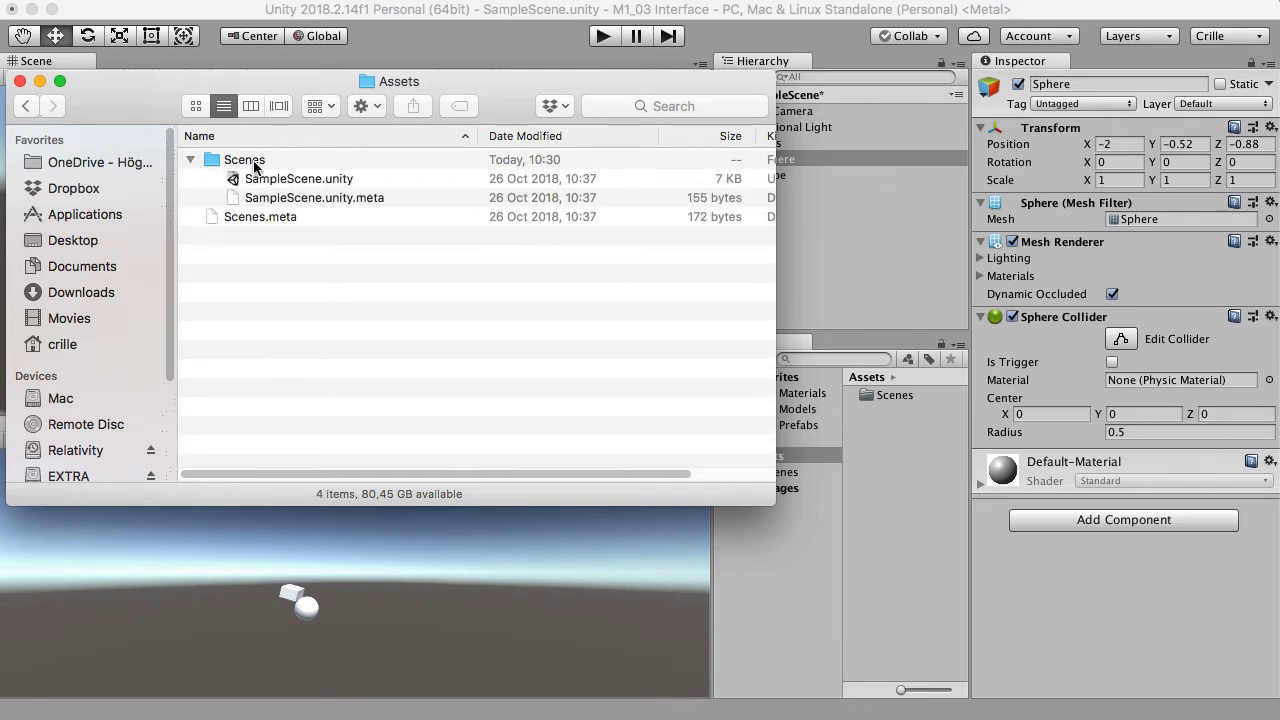
{"action": "left_click", "coordinate": [310, 182]}
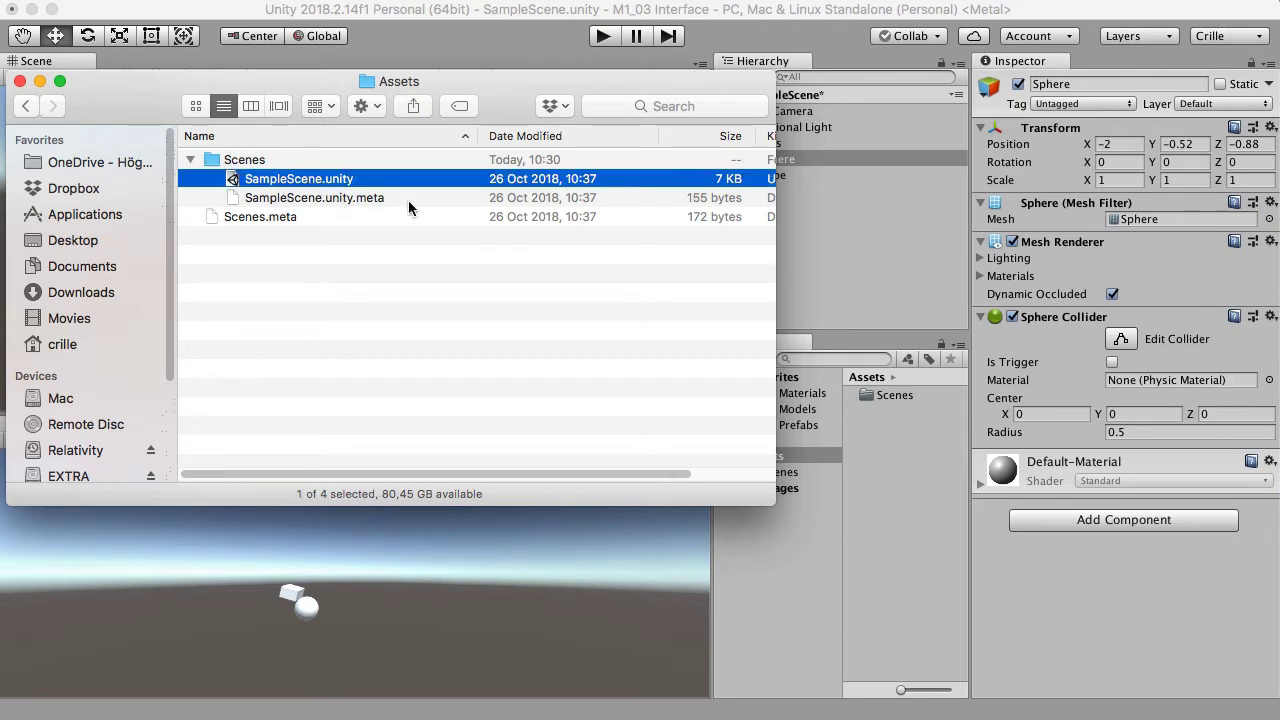
{"action": "left_click", "coordinate": [21, 81]}
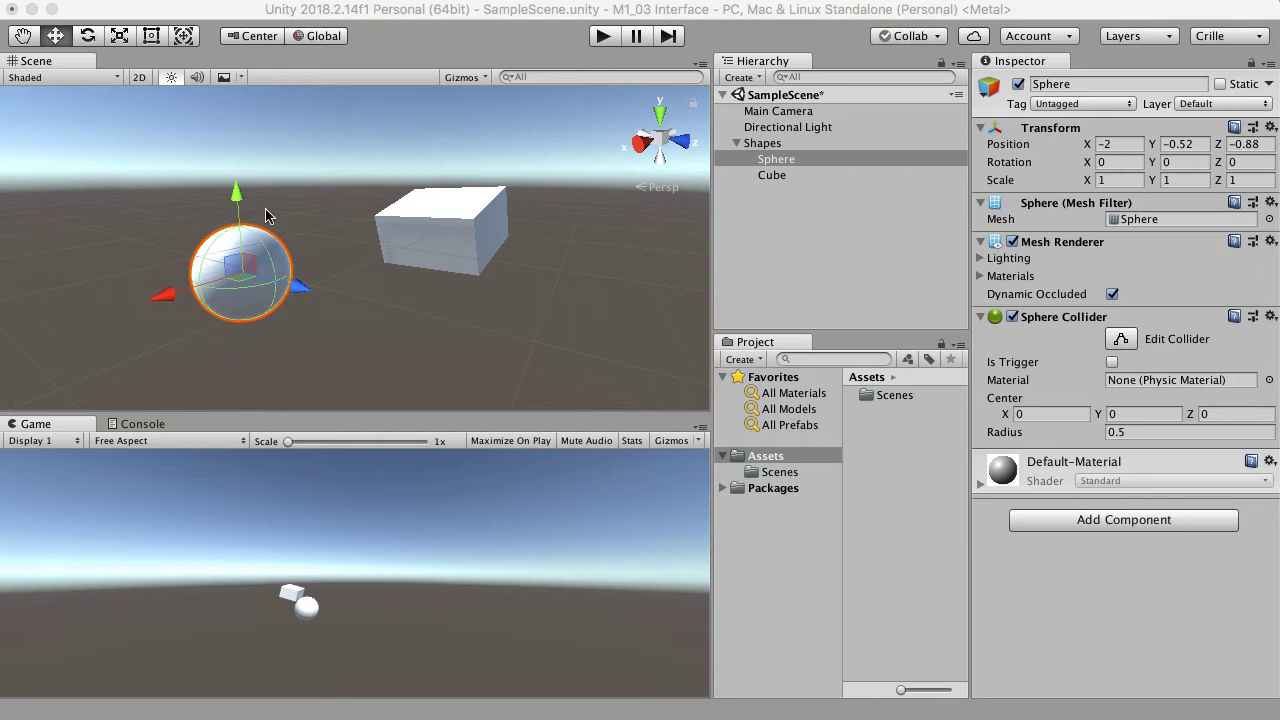
- Move the Main Camera closer to the shapes, to about X -2.28, Y 0.12, Z -5.46
{"action": "left_click", "coordinate": [898, 505]}
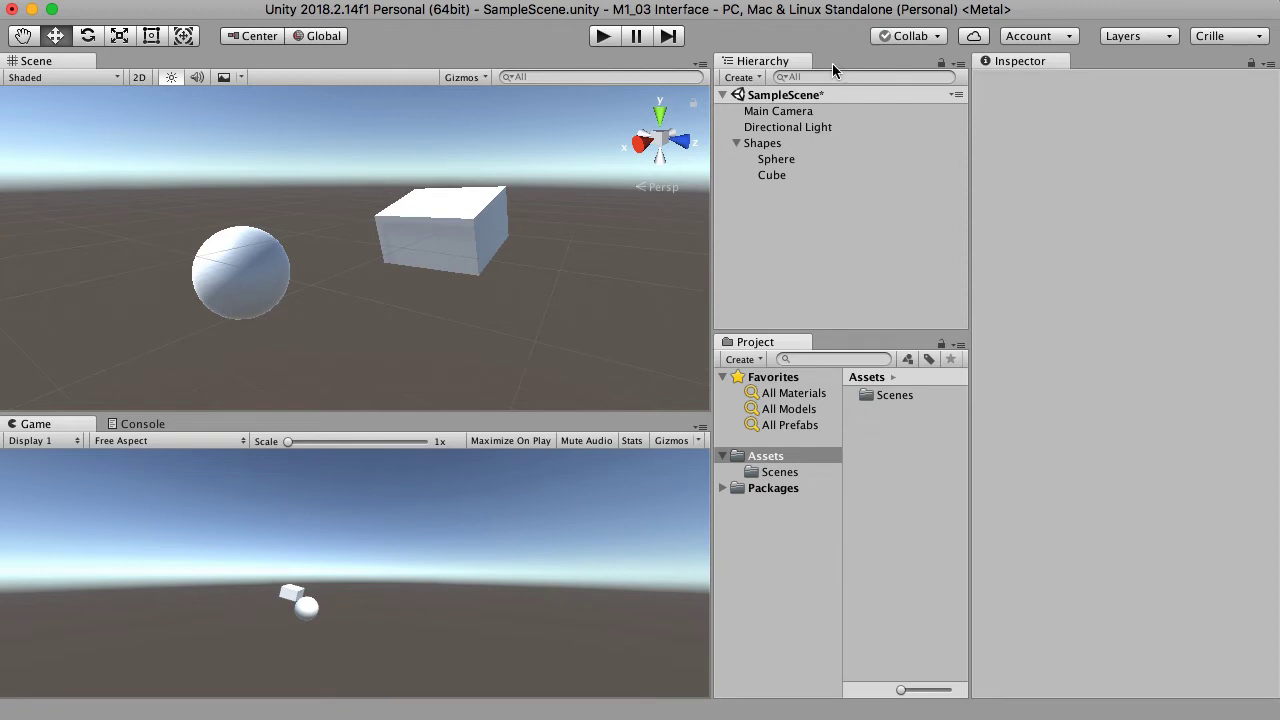
{"action": "left_click", "coordinate": [785, 114]}
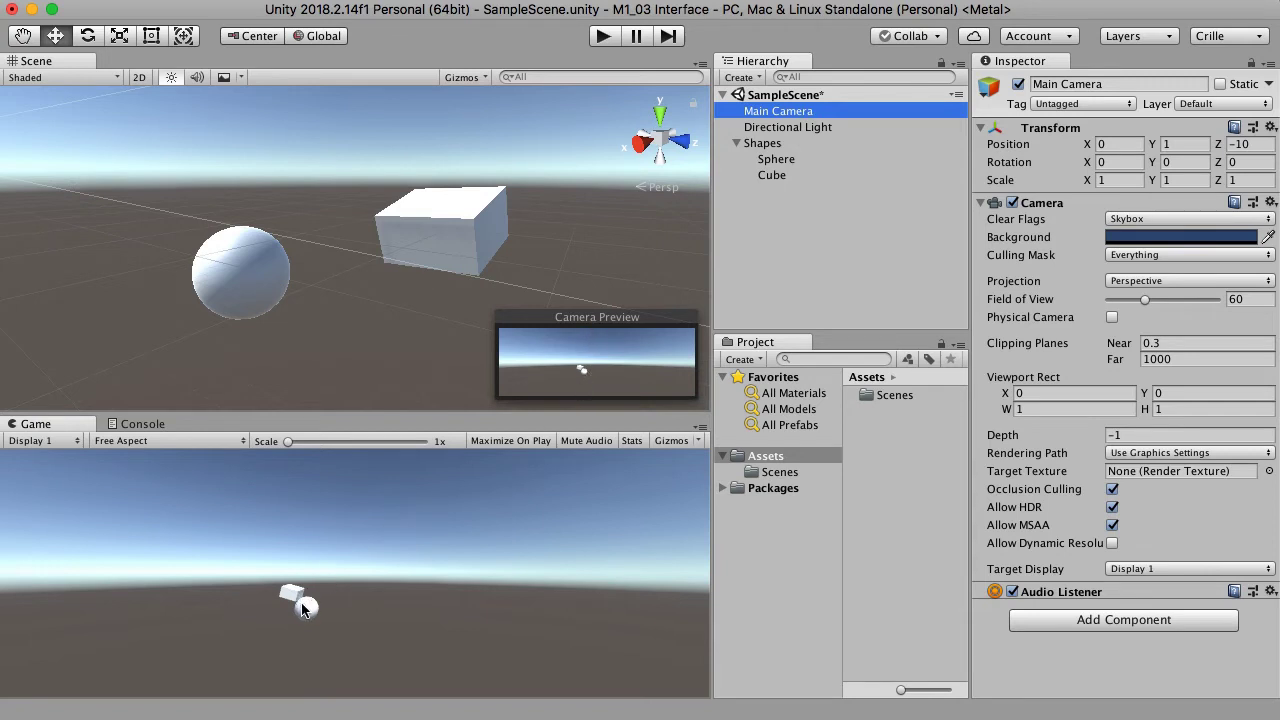
{"action": "left_click", "coordinate": [1089, 145]}
{"action": "left_click_drag", "start_coordinate": [1089, 145], "coordinate": [1126, 149]}
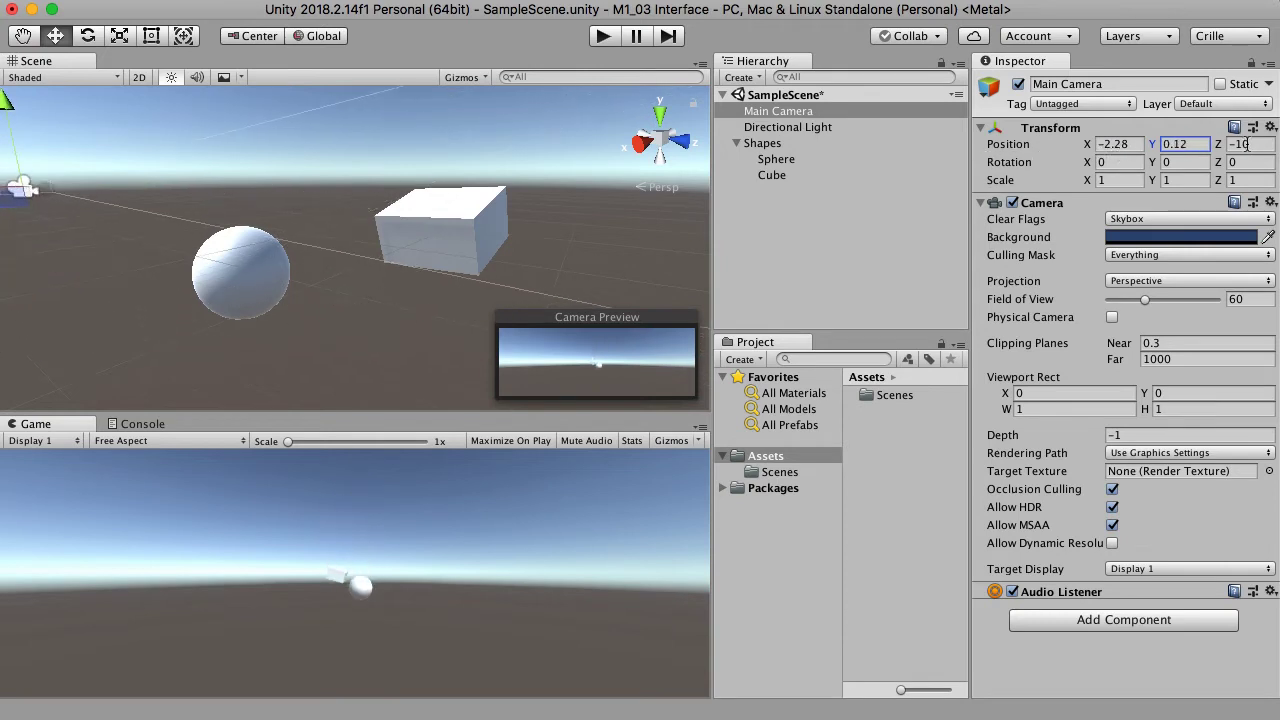
{"action": "mouse_move", "coordinate": [1218, 145]}
{"action": "left_mouse_down"}
{"action": "mouse_move", "coordinate": [1270, 145]}
{"action": "mouse_move", "coordinate": [1243, 145]}
{"action": "left_mouse_up"}
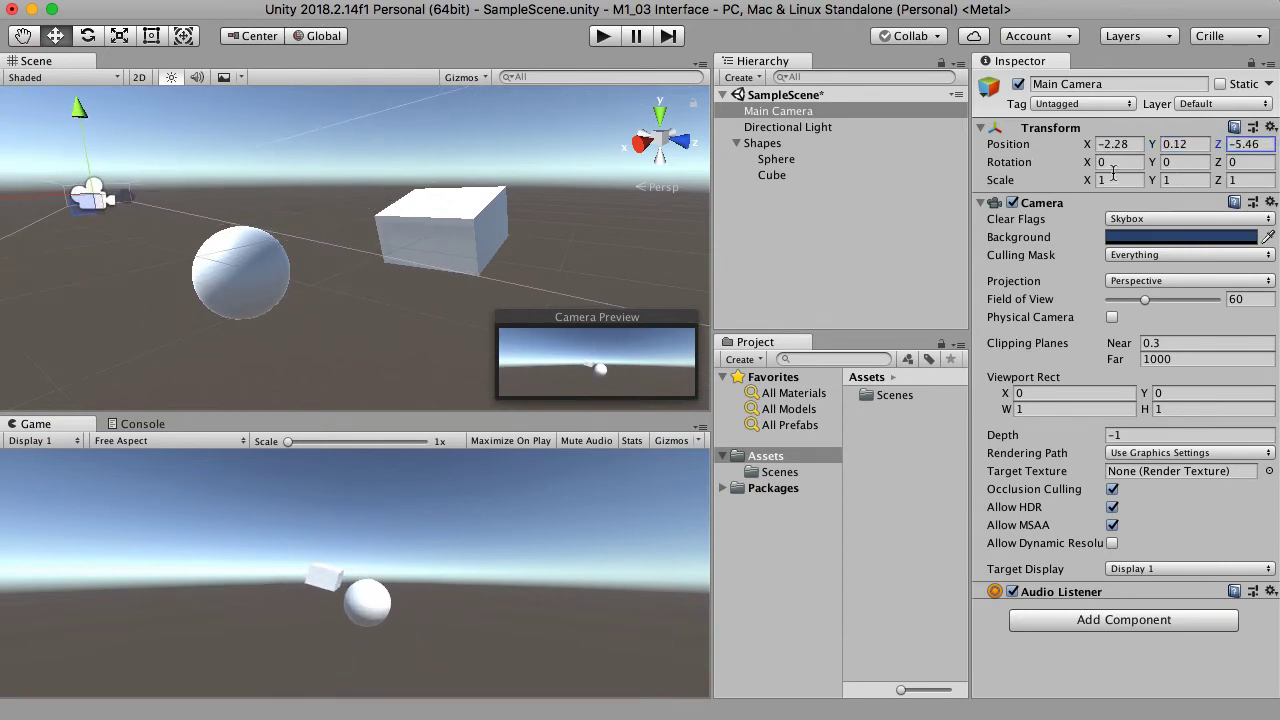
- Try tilting the Main Camera about its X axis and set its X rotation back to 0
{"action": "mouse_move", "coordinate": [1087, 165]}
{"action": "left_mouse_down"}
{"action": "mouse_move", "coordinate": [1017, 166]}
{"action": "mouse_move", "coordinate": [1062, 168]}
{"action": "left_mouse_up"}
{"action": "type", "text": "0"}
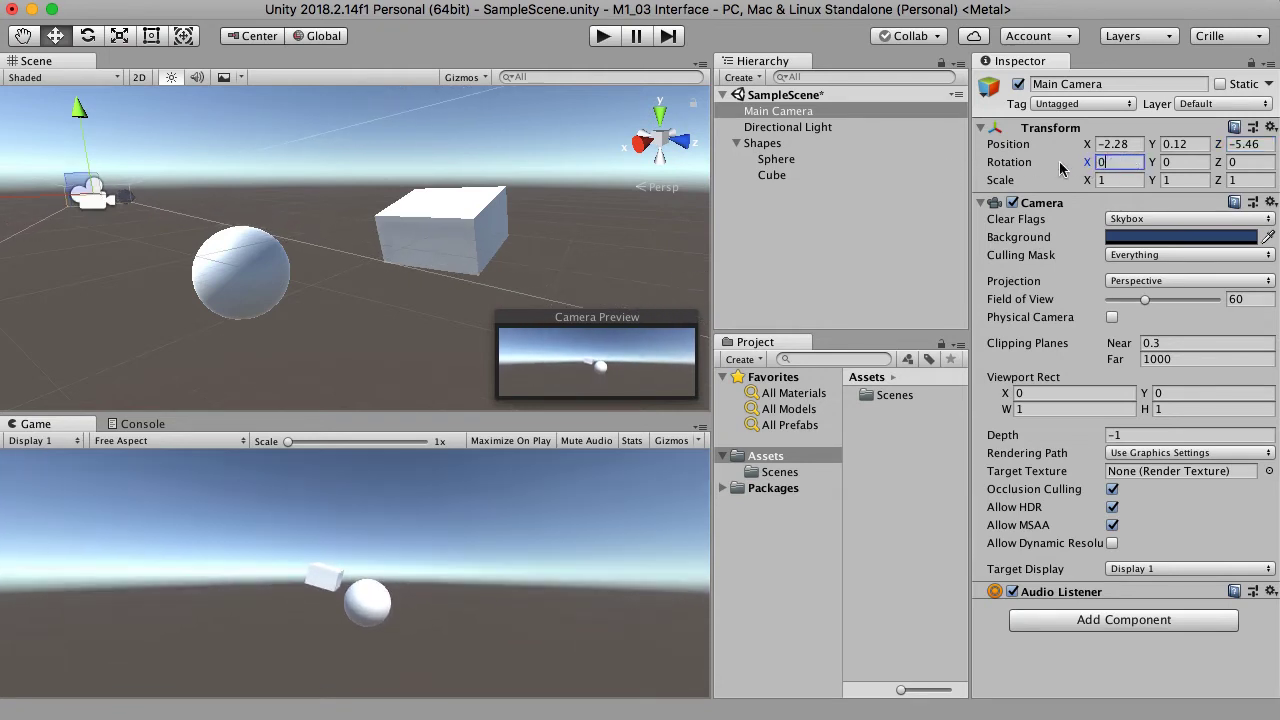
{"action": "key", "text": "Tab"}
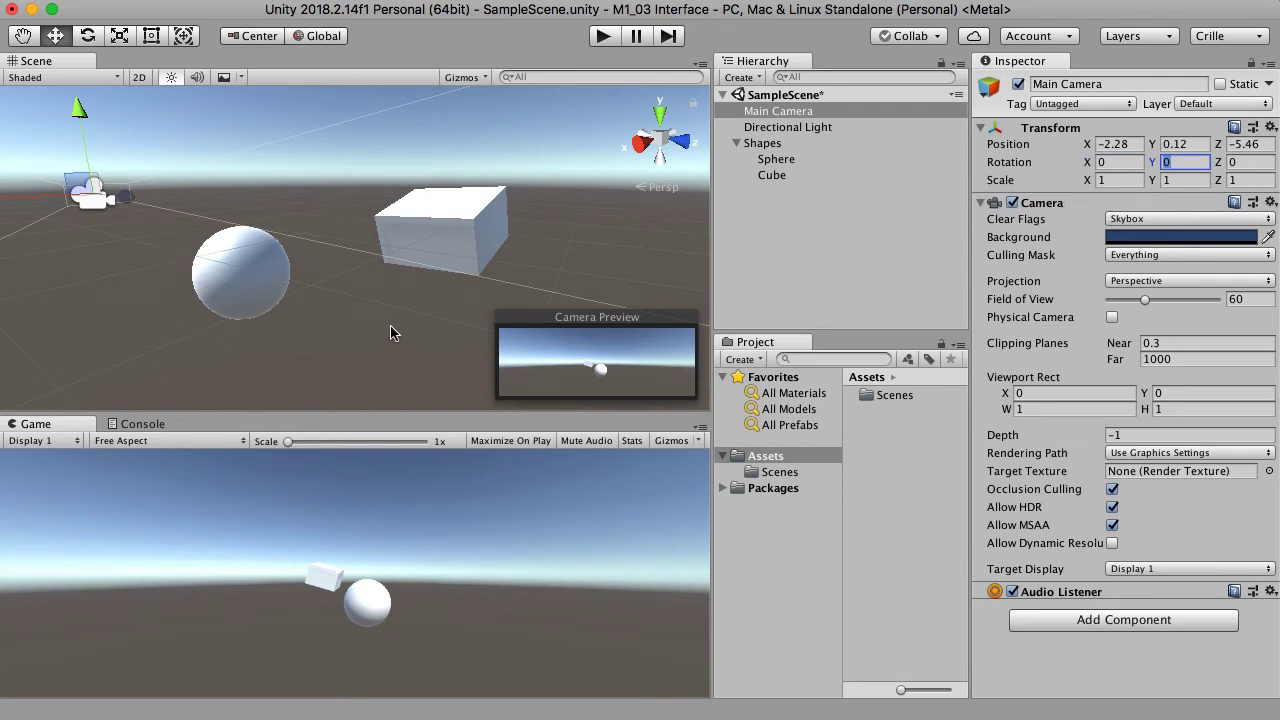
{"action": "scroll", "coordinate": [390, 332], "scroll_direction": "up", "scroll_amount": 5}
{"action": "middle_click_drag", "start_coordinate": [358, 267], "coordinate": [286, 283]}
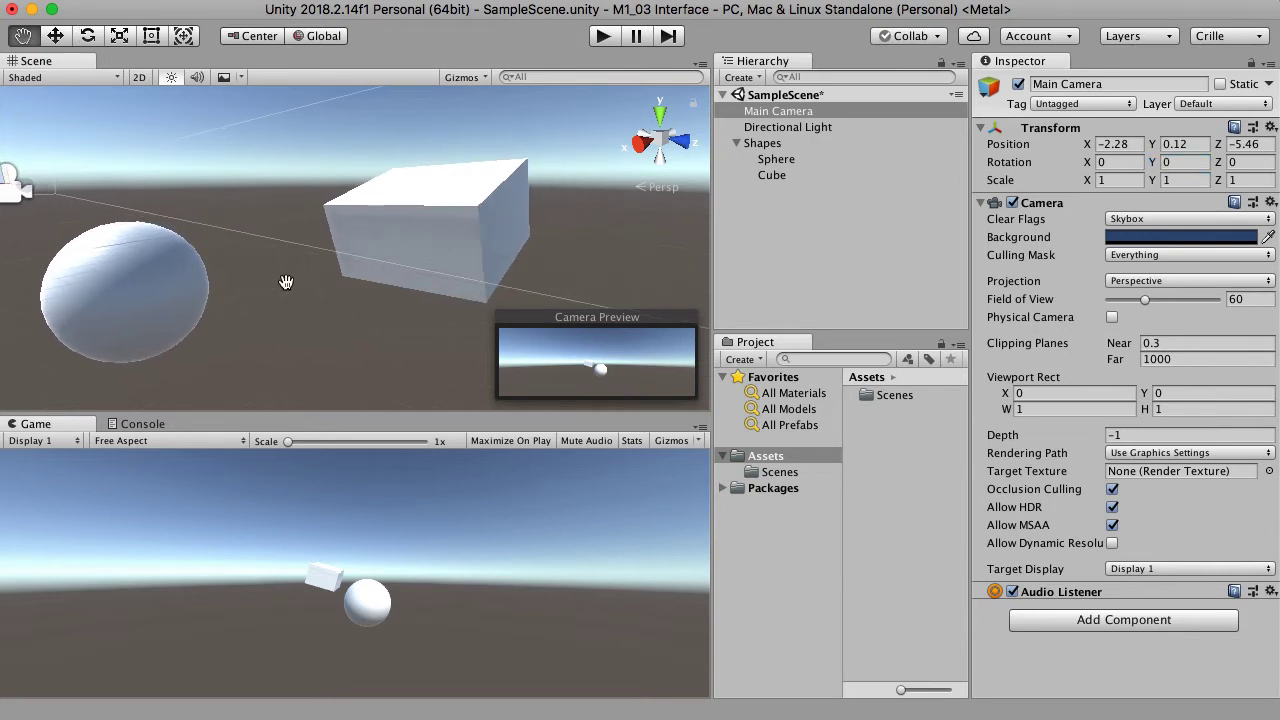
- Align the Main Camera with the current Scene view of the sphere and cube
{"action": "right_click_drag", "start_coordinate": [197, 318], "coordinate": [170, 317]}
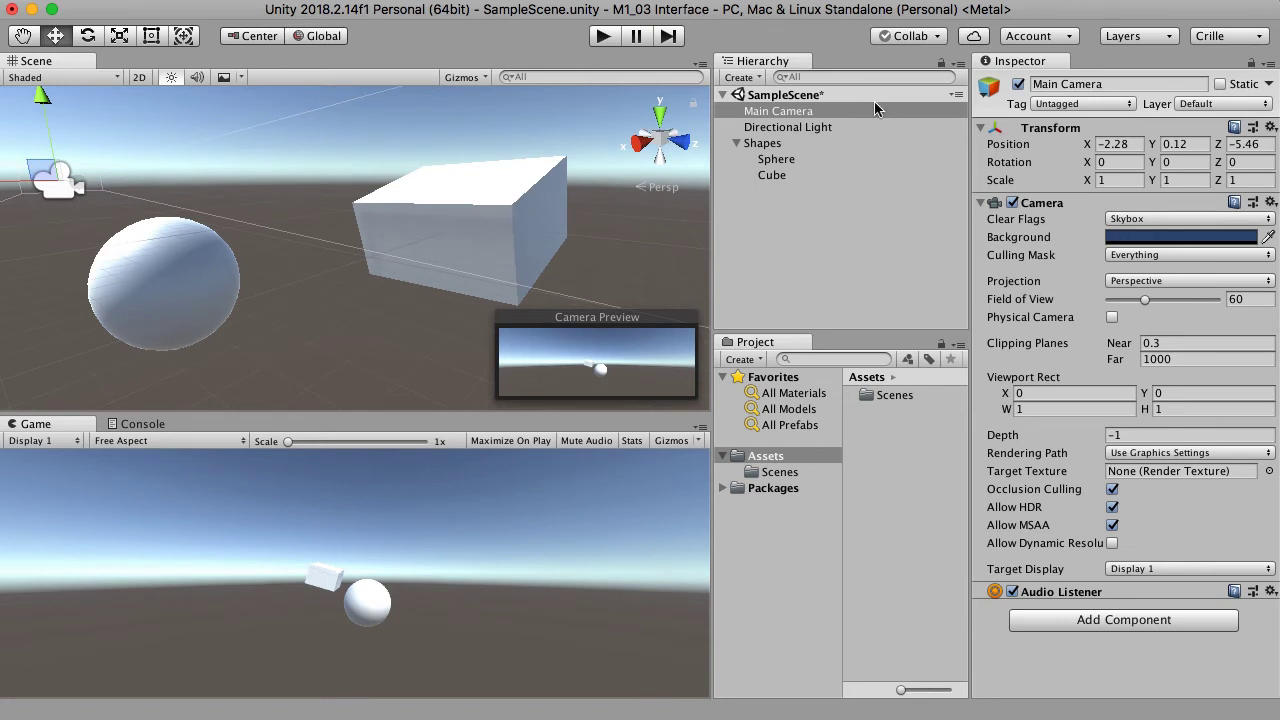
{"action": "left_click", "coordinate": [818, 113]}
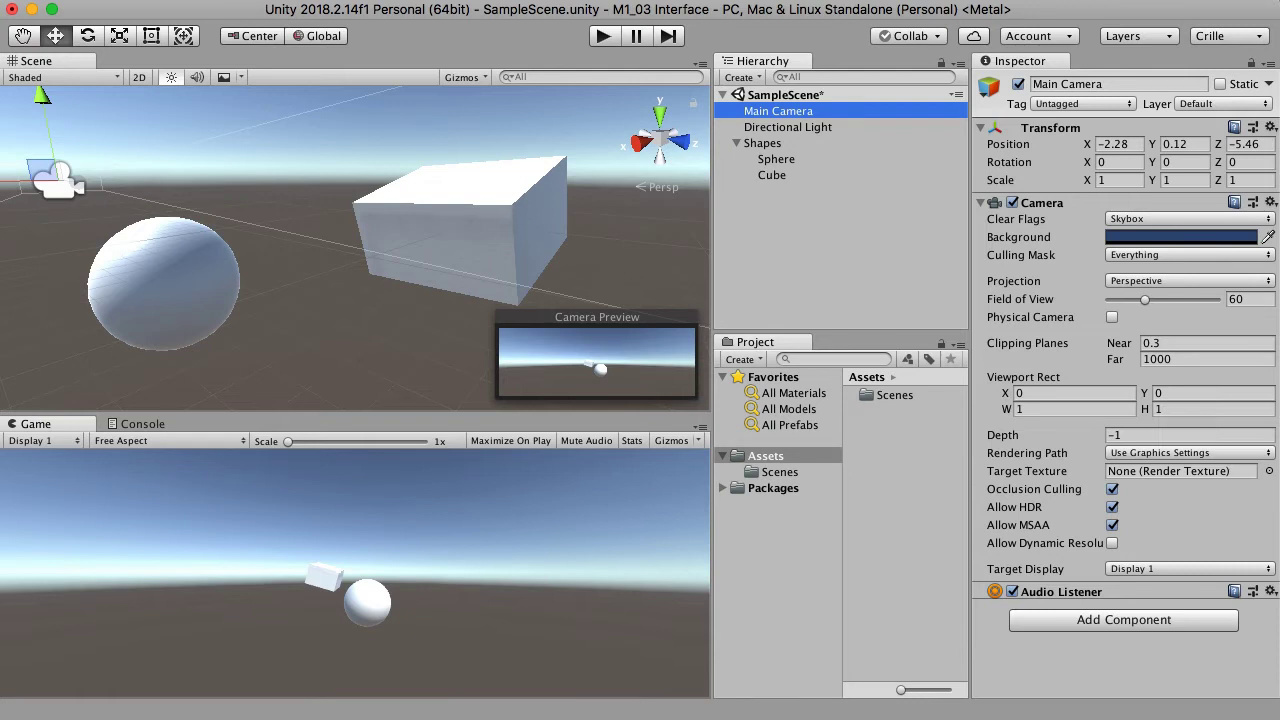
{"action": "key", "text": "super+shift+f"}
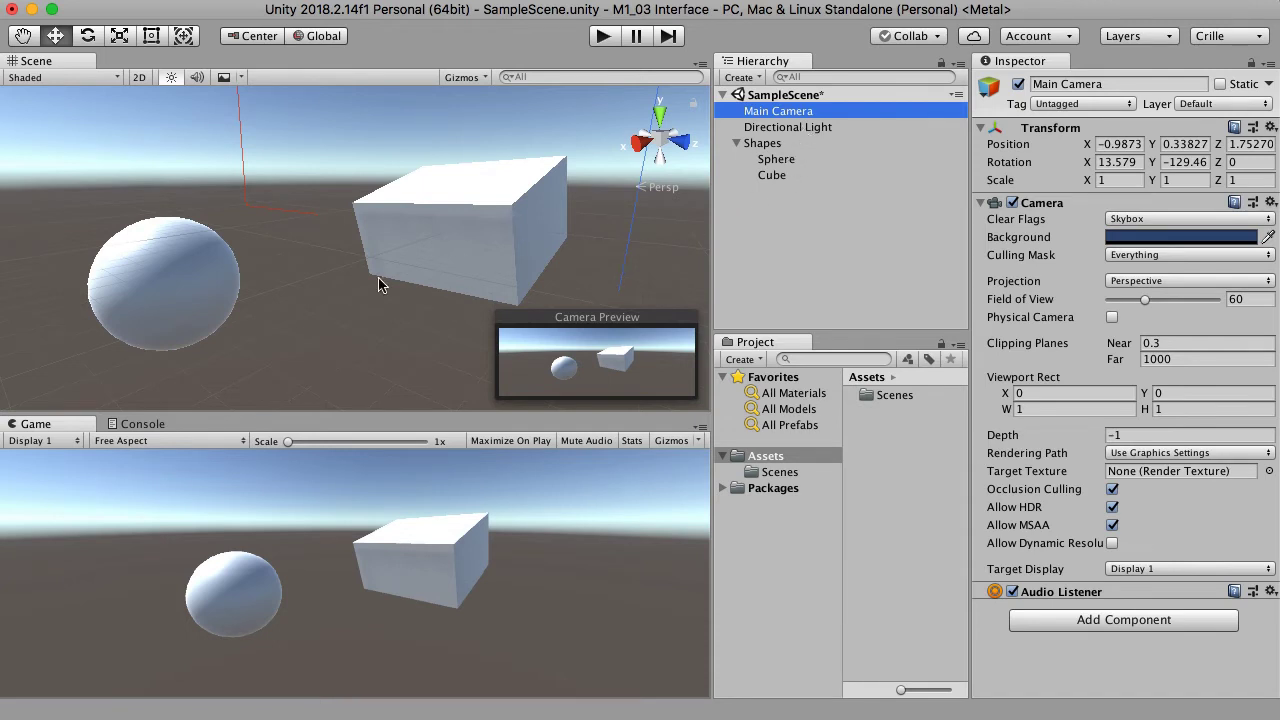
- Orbit the Scene view until the sphere sits in front of the cube, and align the Main Camera with that view
{"action": "left_click_drag", "start_coordinate": [362, 262], "coordinate": [586, 266], "text": "alt"}
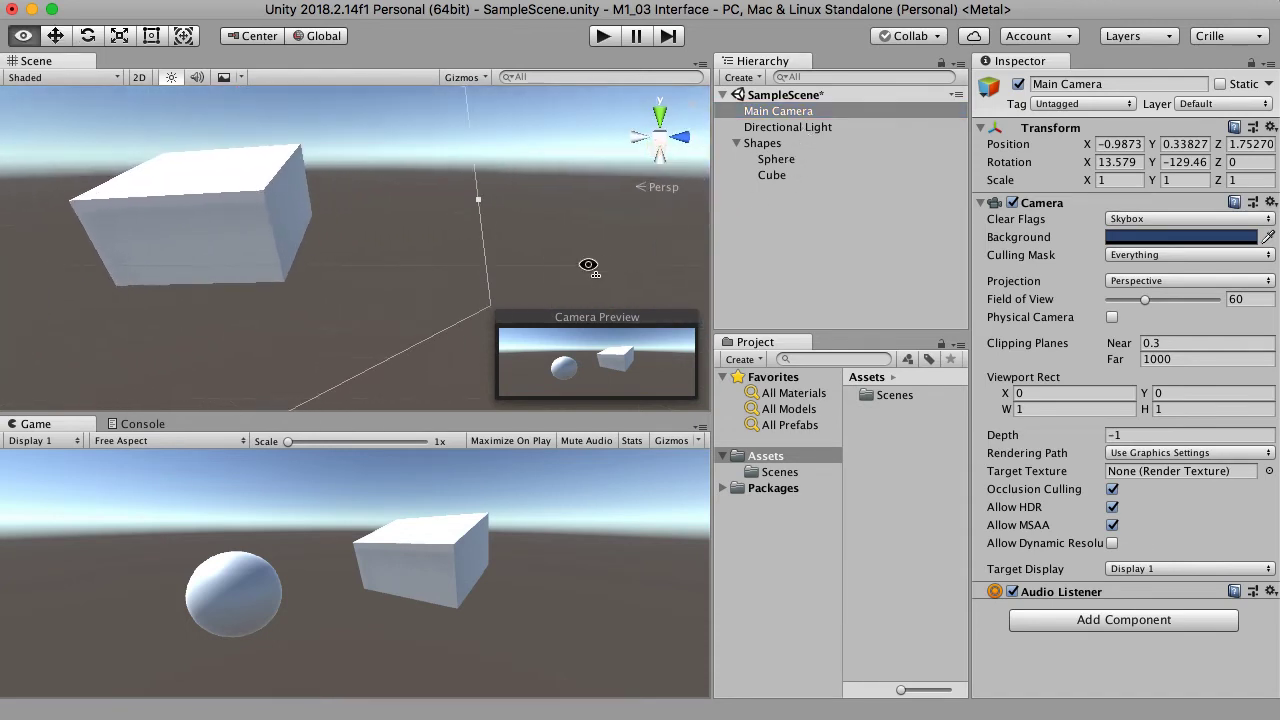
{"action": "scroll", "coordinate": [25, 290], "scroll_direction": "up", "scroll_amount": 3}
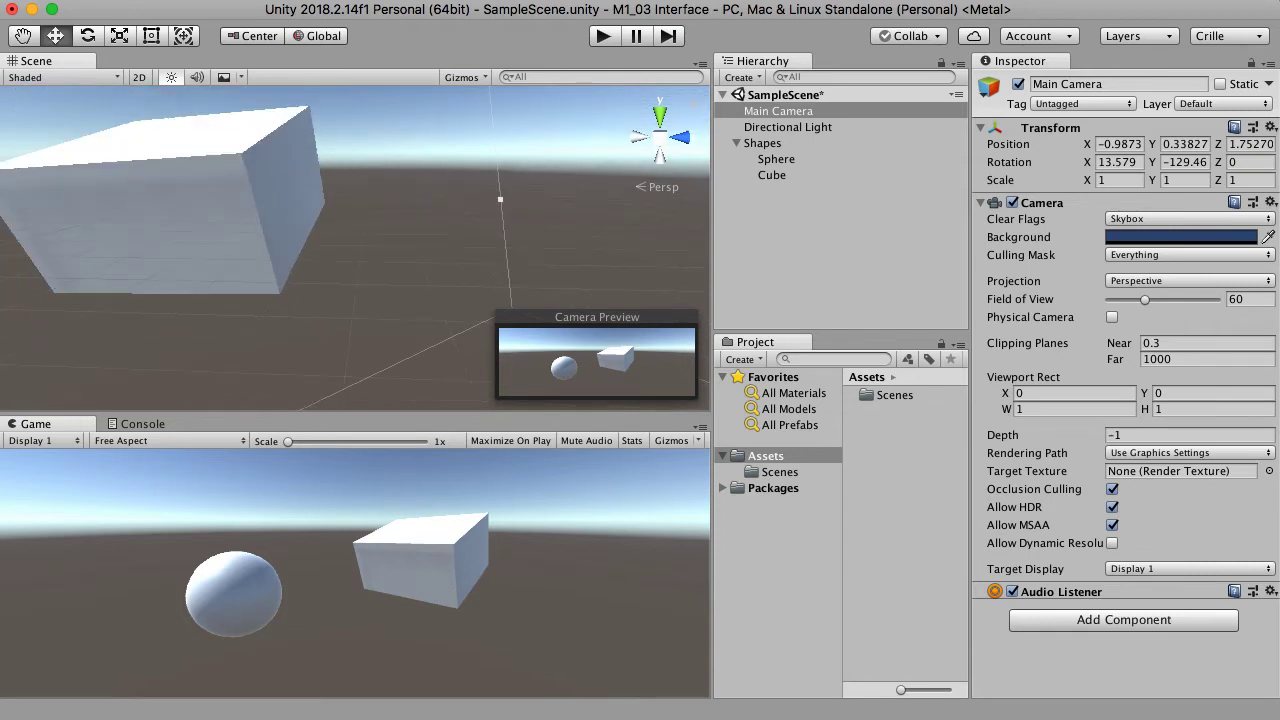
{"action": "scroll", "coordinate": [177, 274], "scroll_direction": "up", "scroll_amount": 3}
{"action": "left_click_drag", "start_coordinate": [177, 274], "coordinate": [381, 244], "text": "alt"}
{"action": "scroll", "coordinate": [443, 229], "scroll_direction": "down", "scroll_amount": 5}
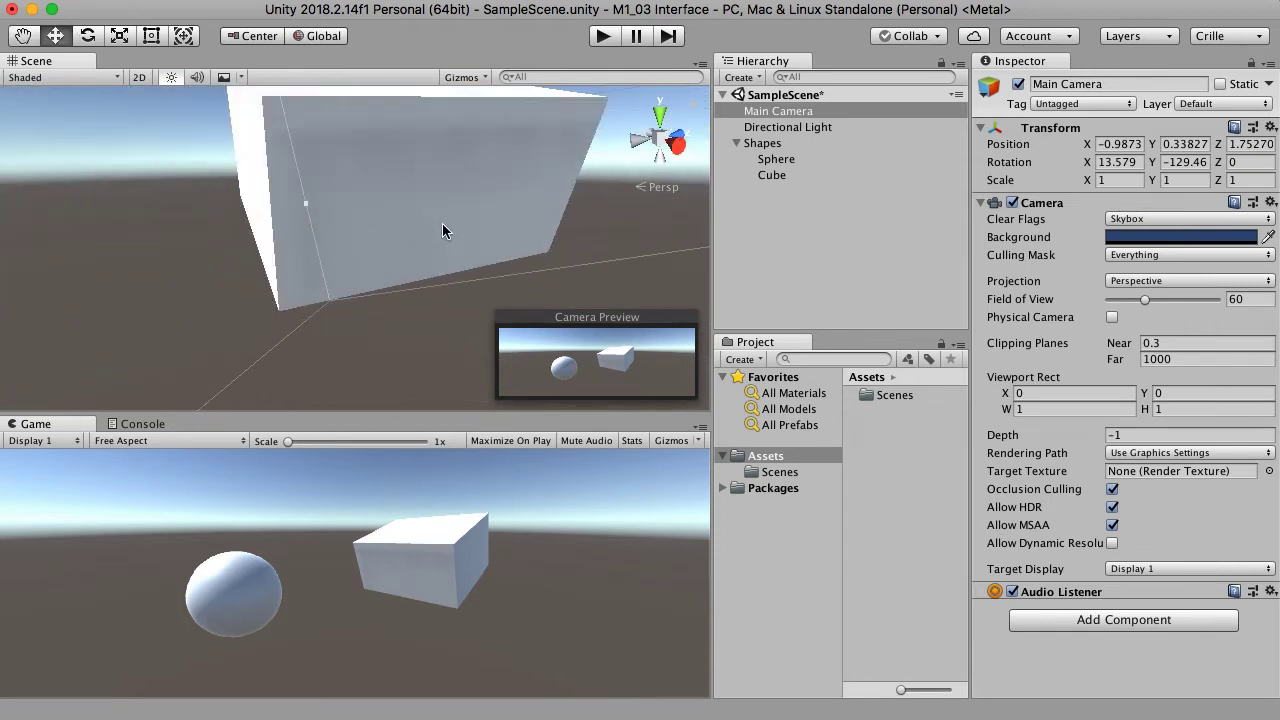
{"action": "middle_click_drag", "start_coordinate": [228, 283], "coordinate": [257, 271]}
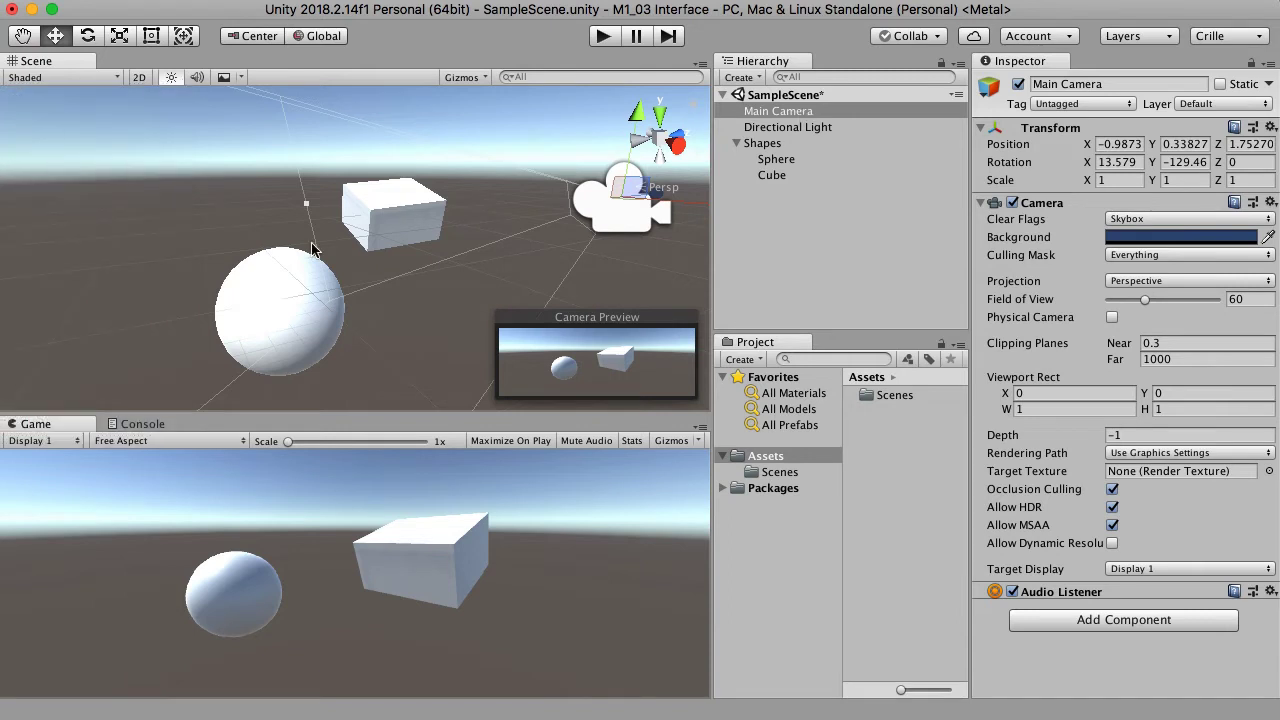
{"action": "left_click", "coordinate": [864, 116]}
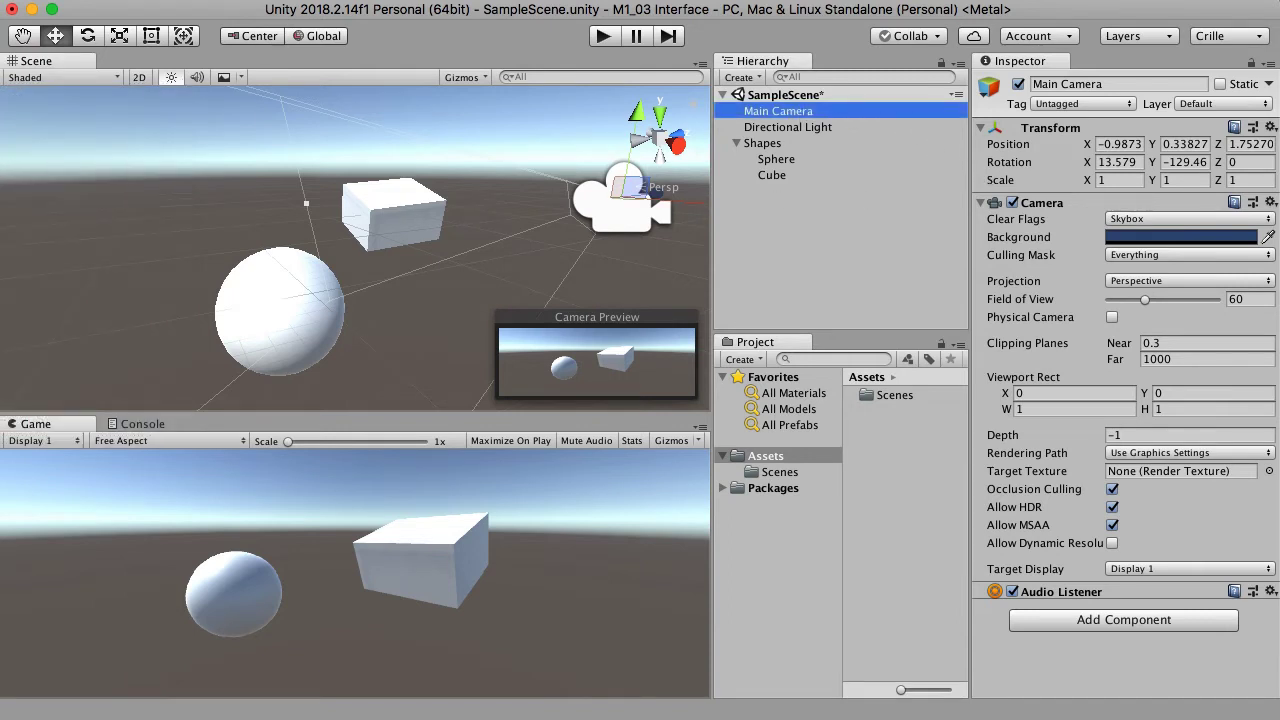
{"action": "key", "text": "super+shift+f"}
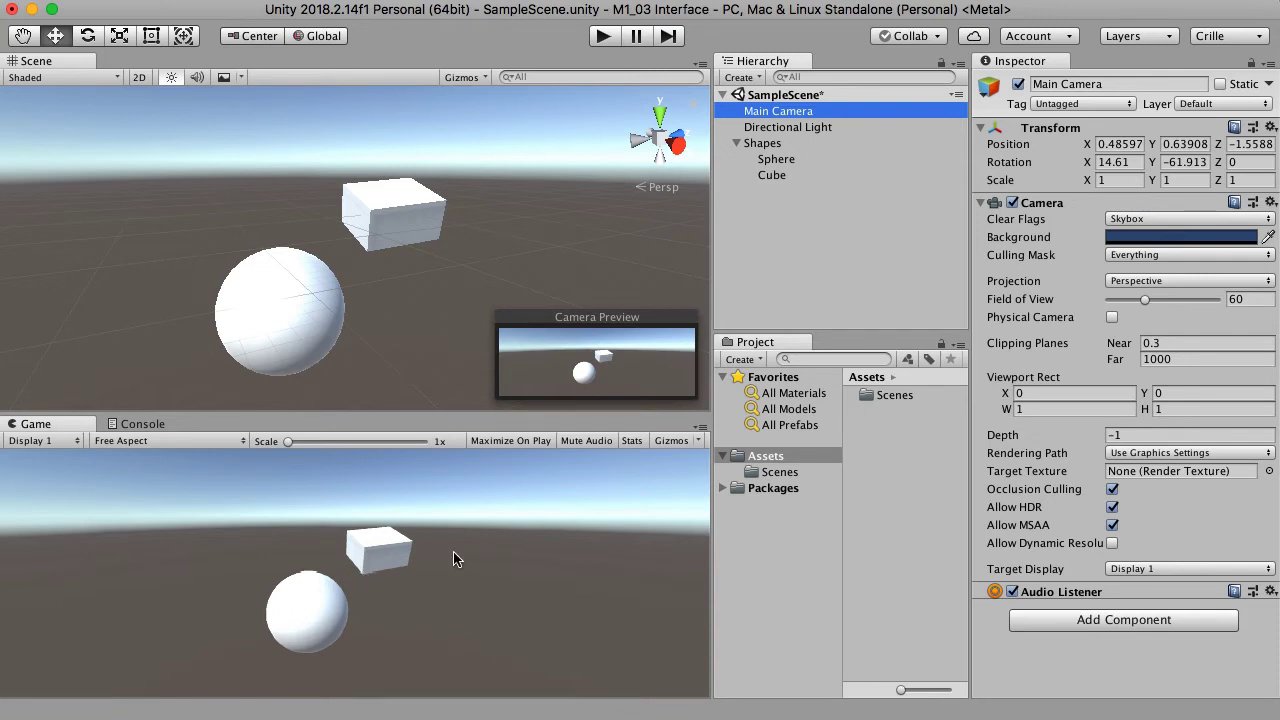
- Look at the Console and return to the Game view
{"action": "left_click", "coordinate": [523, 441]}
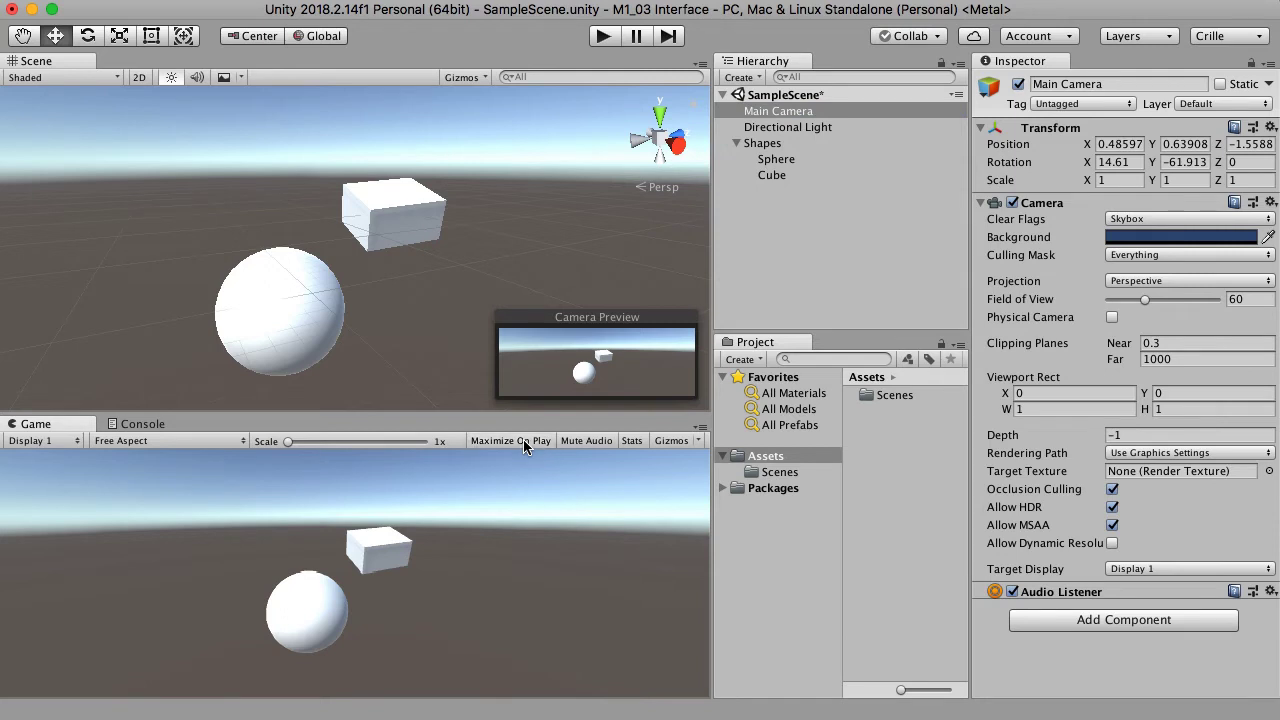
{"action": "left_click", "coordinate": [144, 425]}
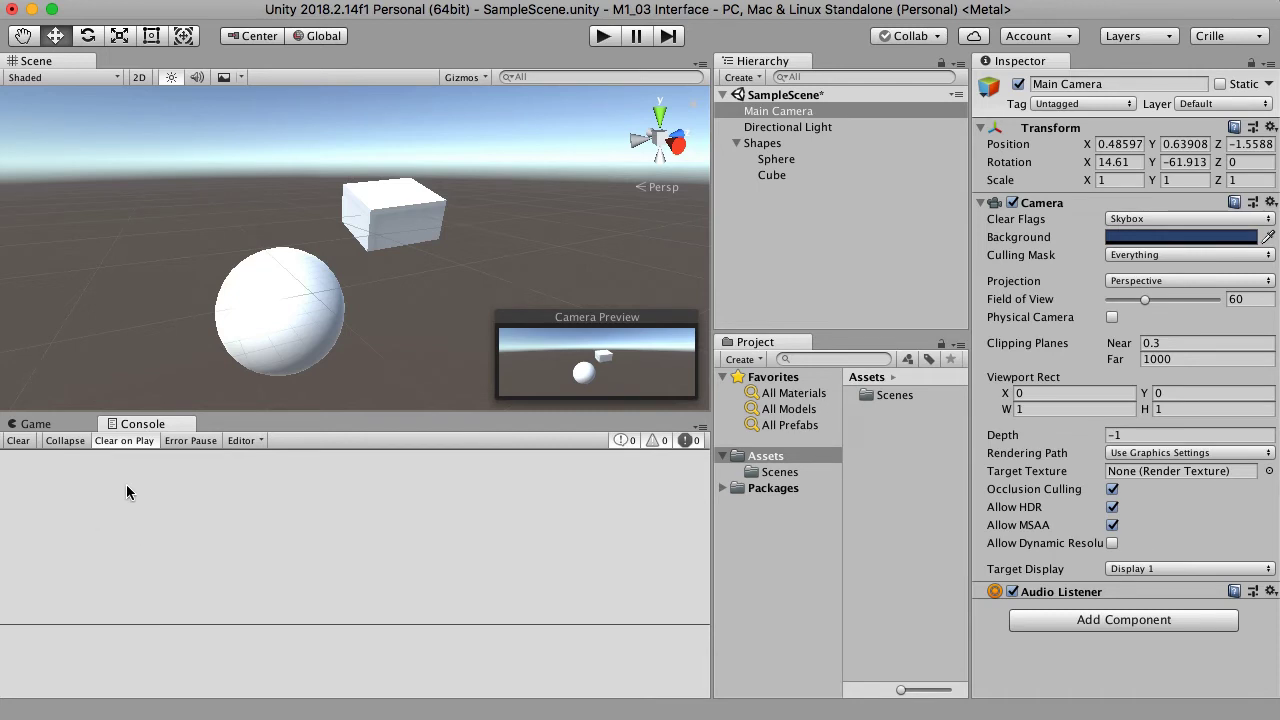
{"action": "left_click", "coordinate": [52, 425]}
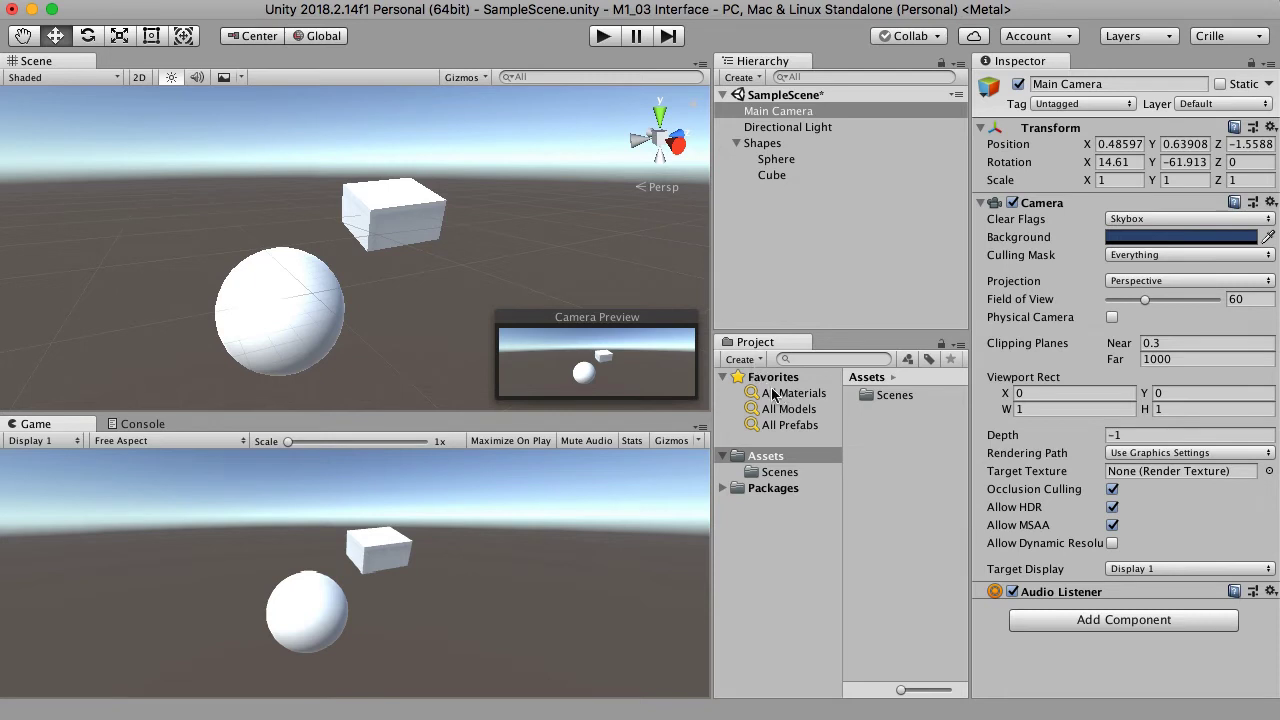
- Create a new folder named Material inside the project's Assets folder
{"action": "left_click", "coordinate": [750, 360]}
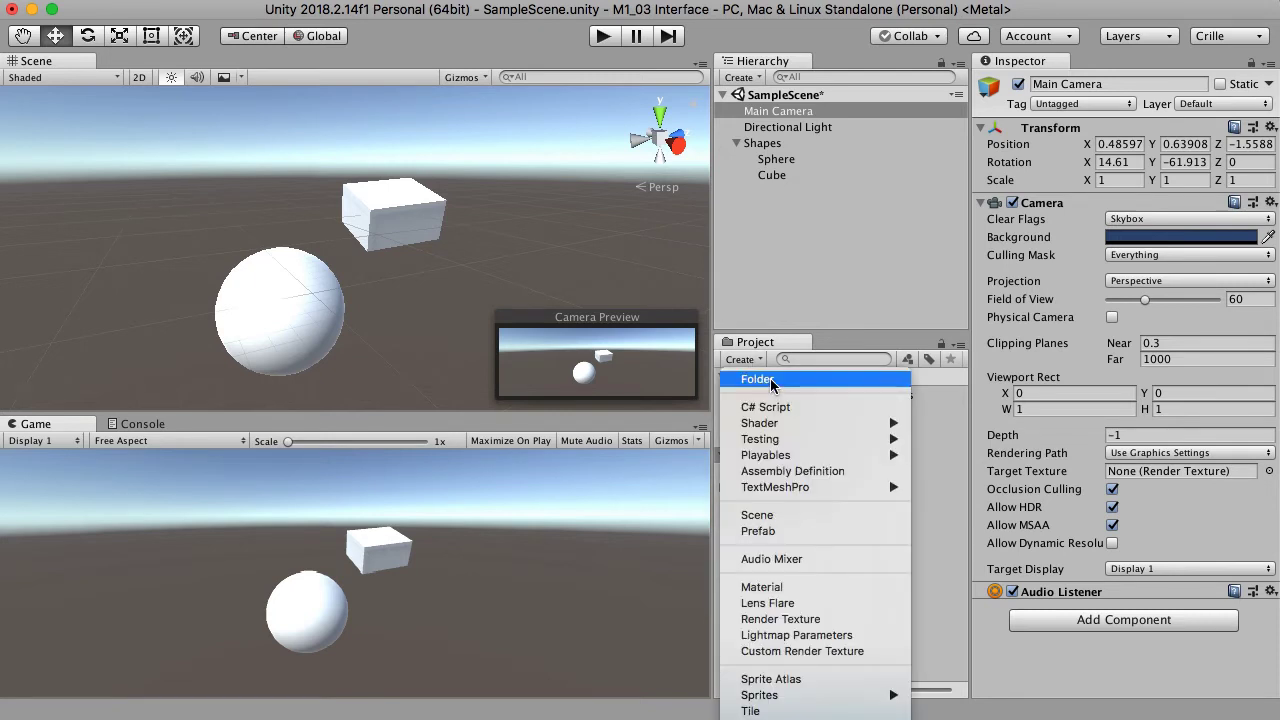
{"action": "left_click", "coordinate": [760, 380]}
{"action": "type", "text": "Material"}
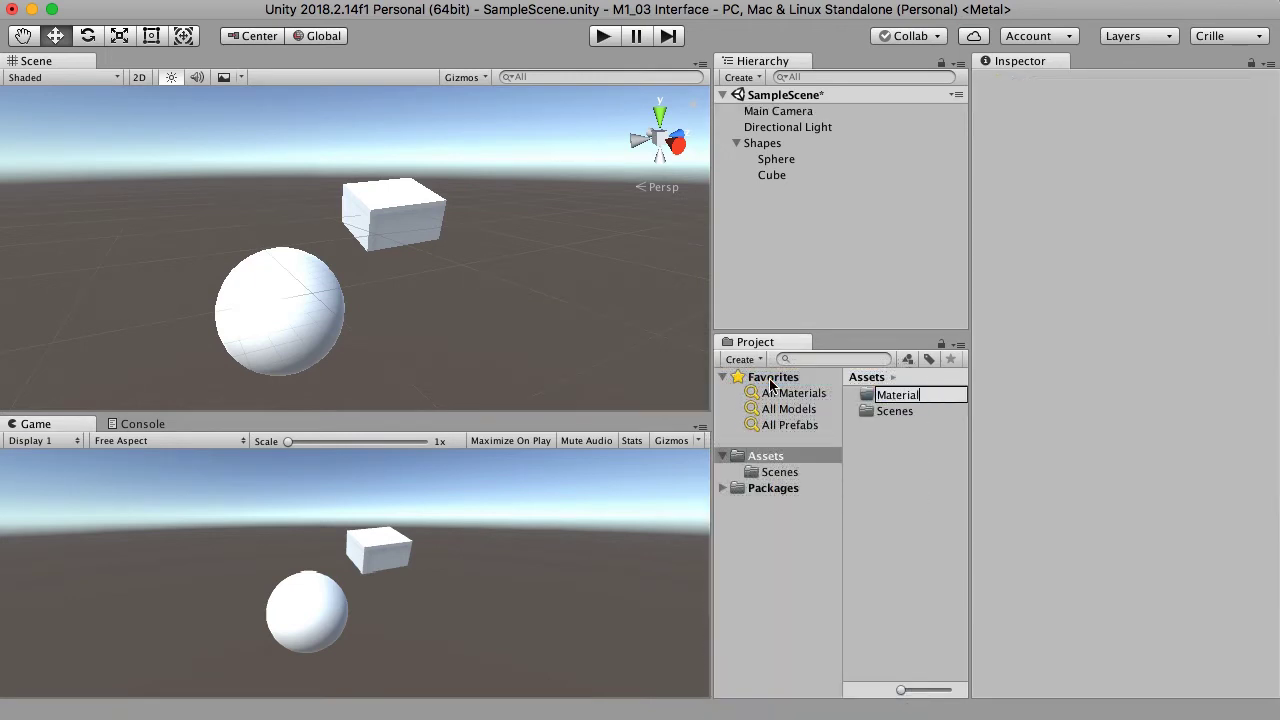
{"action": "key", "text": "Return"}
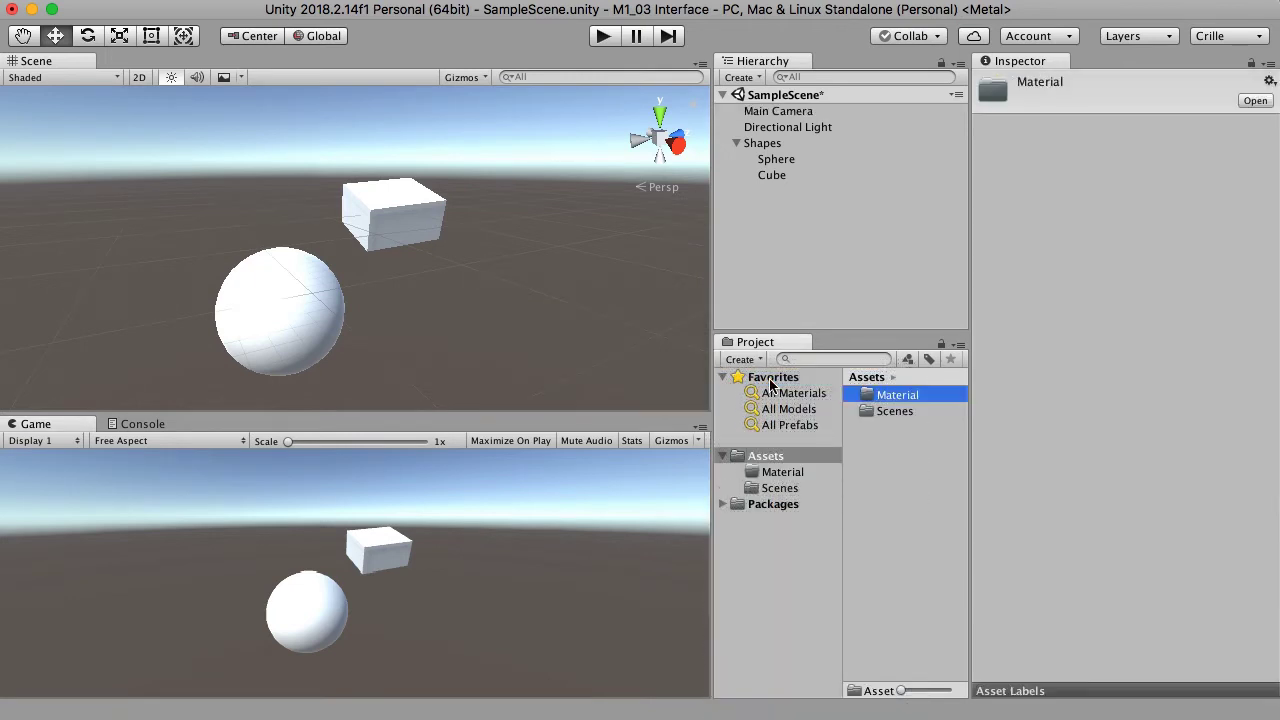
- Create a new material named Bollen inside the Material folder
{"action": "left_click", "coordinate": [786, 473]}
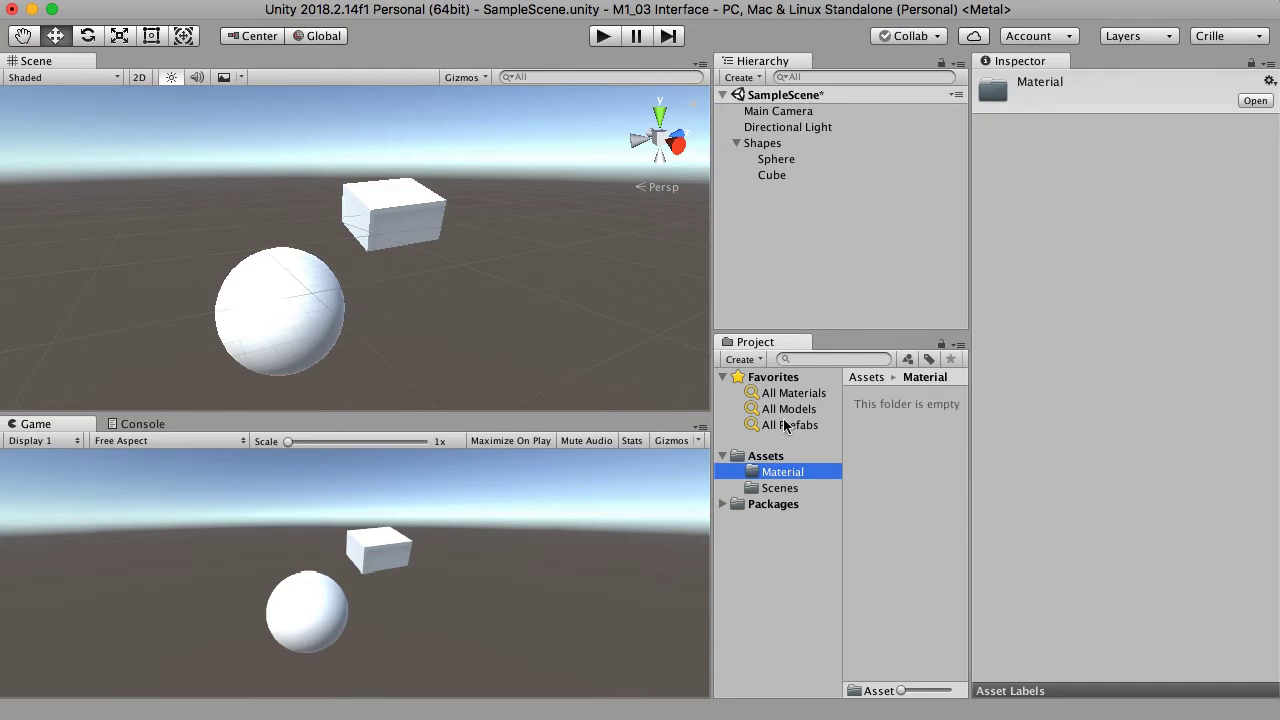
{"action": "left_click", "coordinate": [742, 359]}
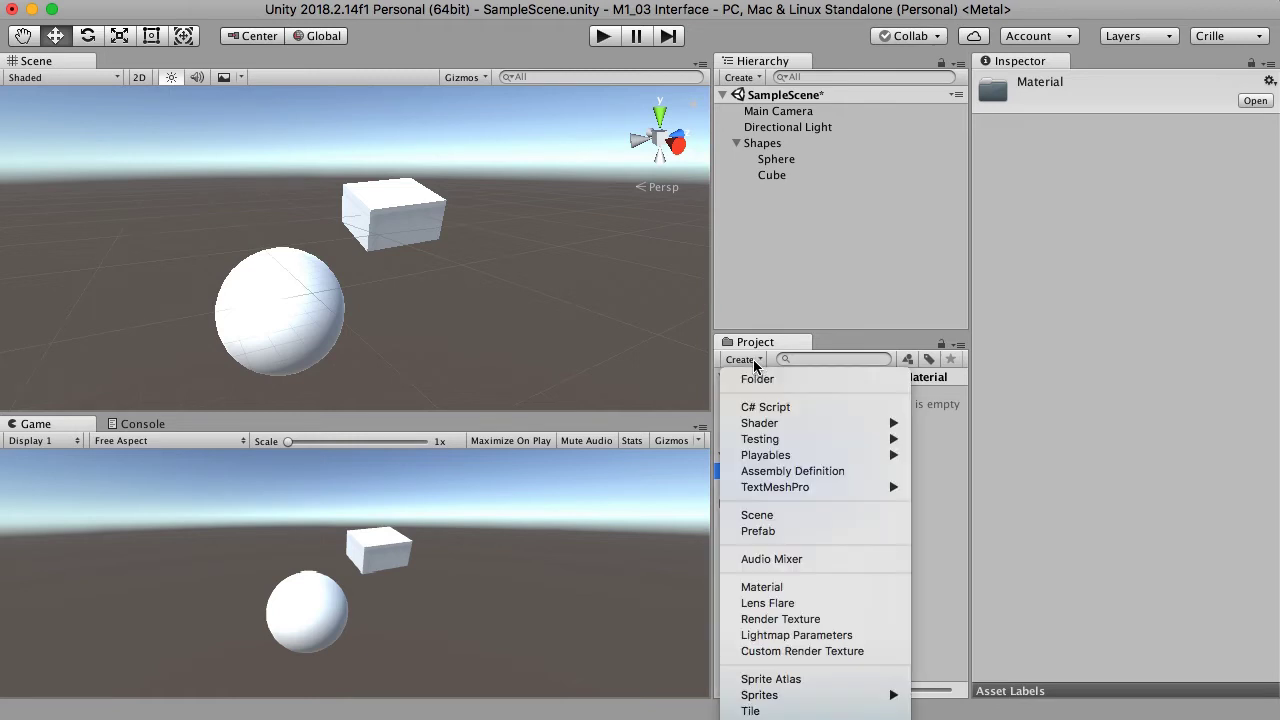
{"action": "left_click", "coordinate": [771, 587]}
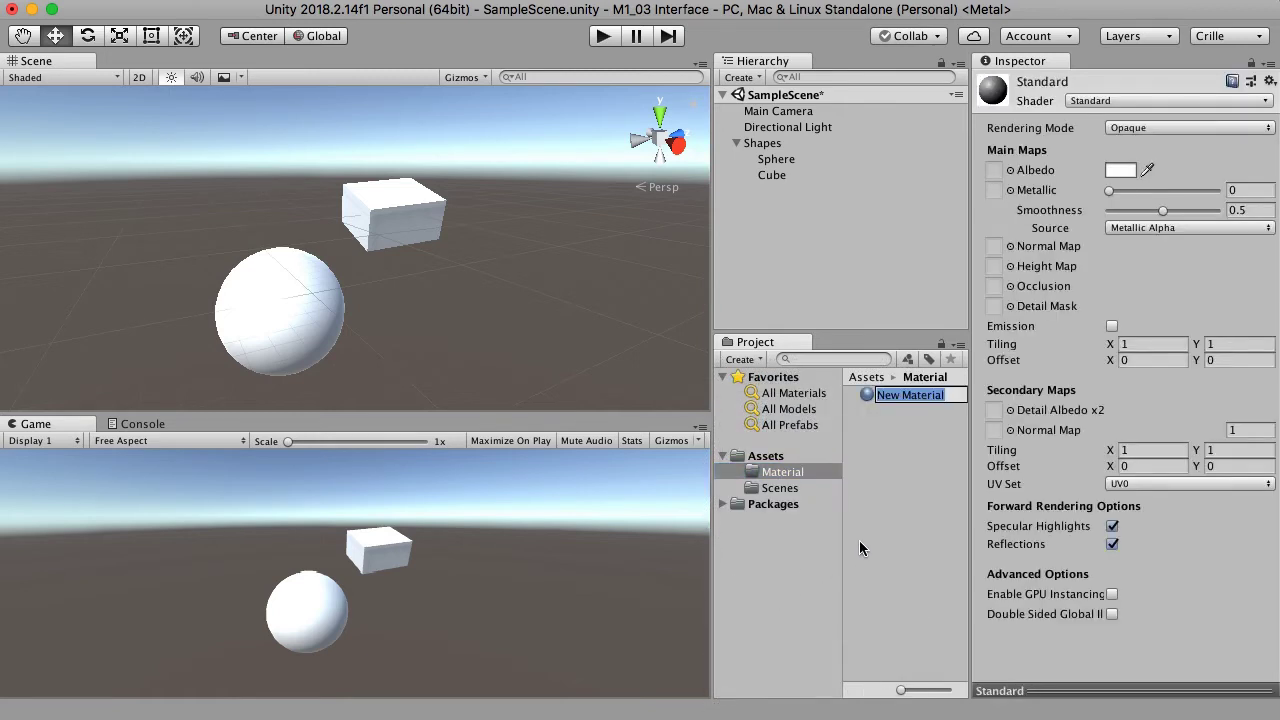
{"action": "type", "text": "Bollen"}
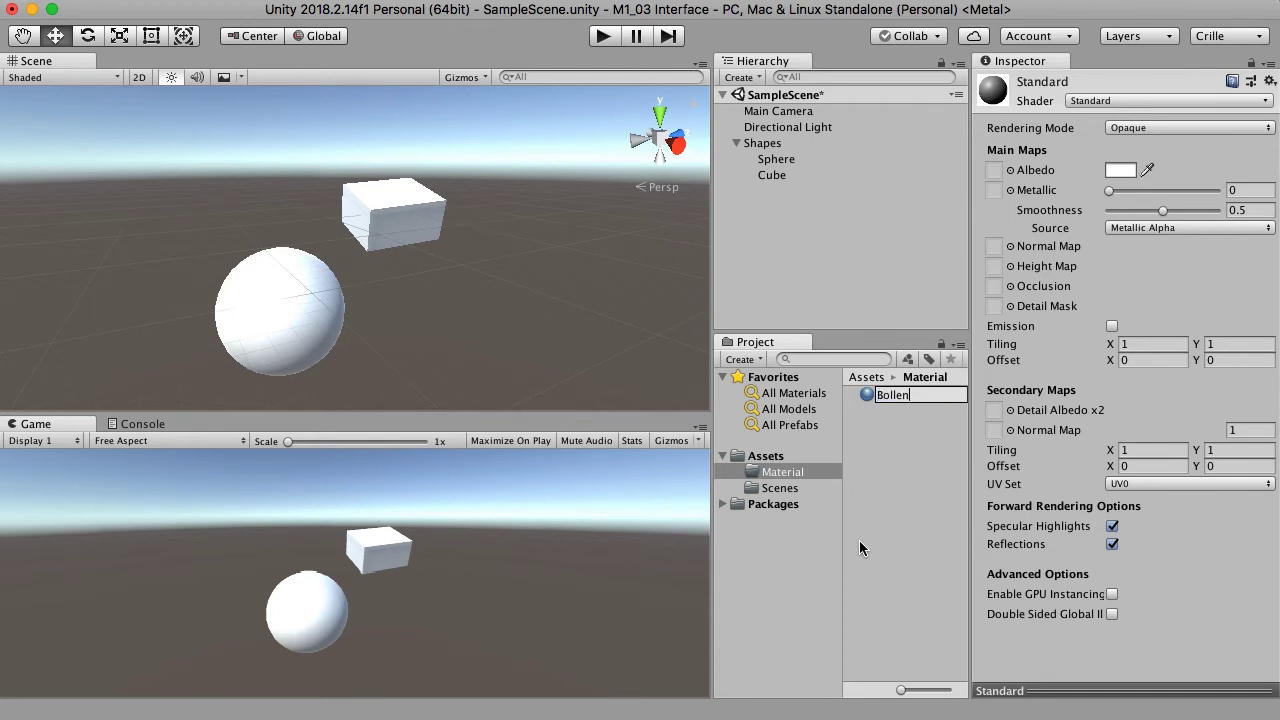
{"action": "key", "text": "Return"}
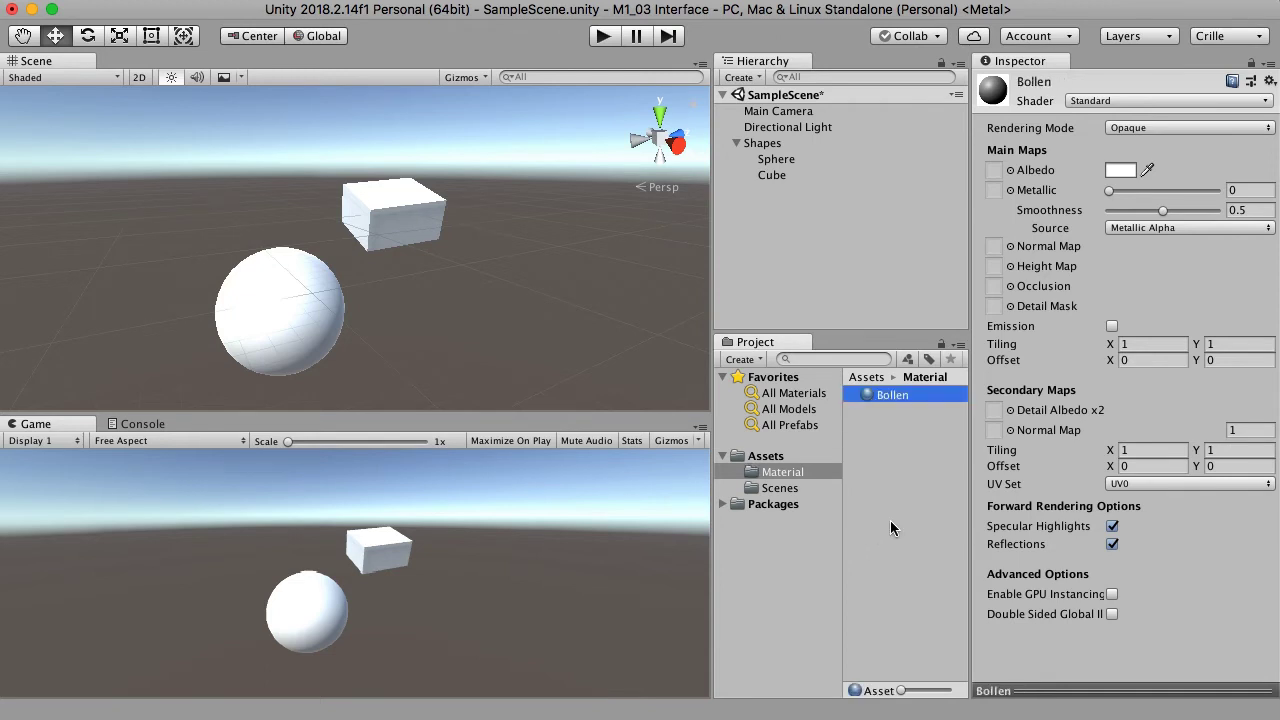
- Create a second material named Kuben inside the Material folder
{"action": "right_click", "coordinate": [897, 474]}
{"action": "mouse_move", "coordinate": [905, 482]}
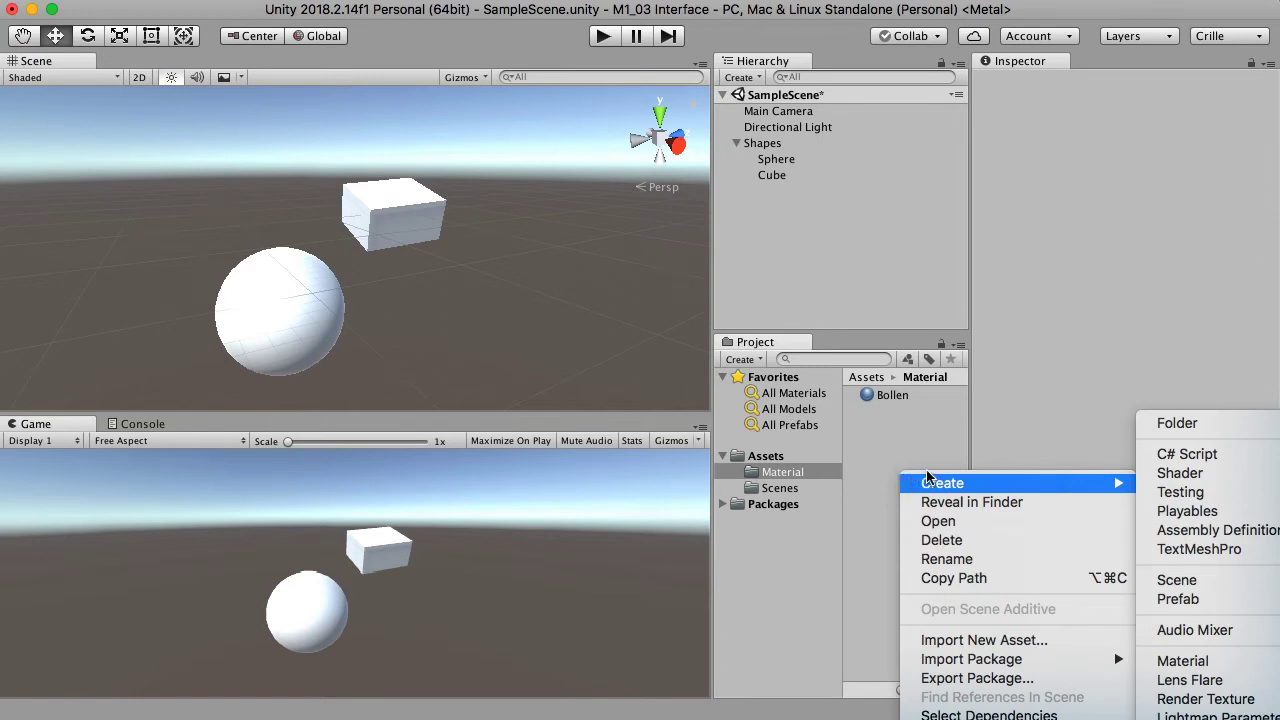
{"action": "left_click", "coordinate": [1190, 660]}
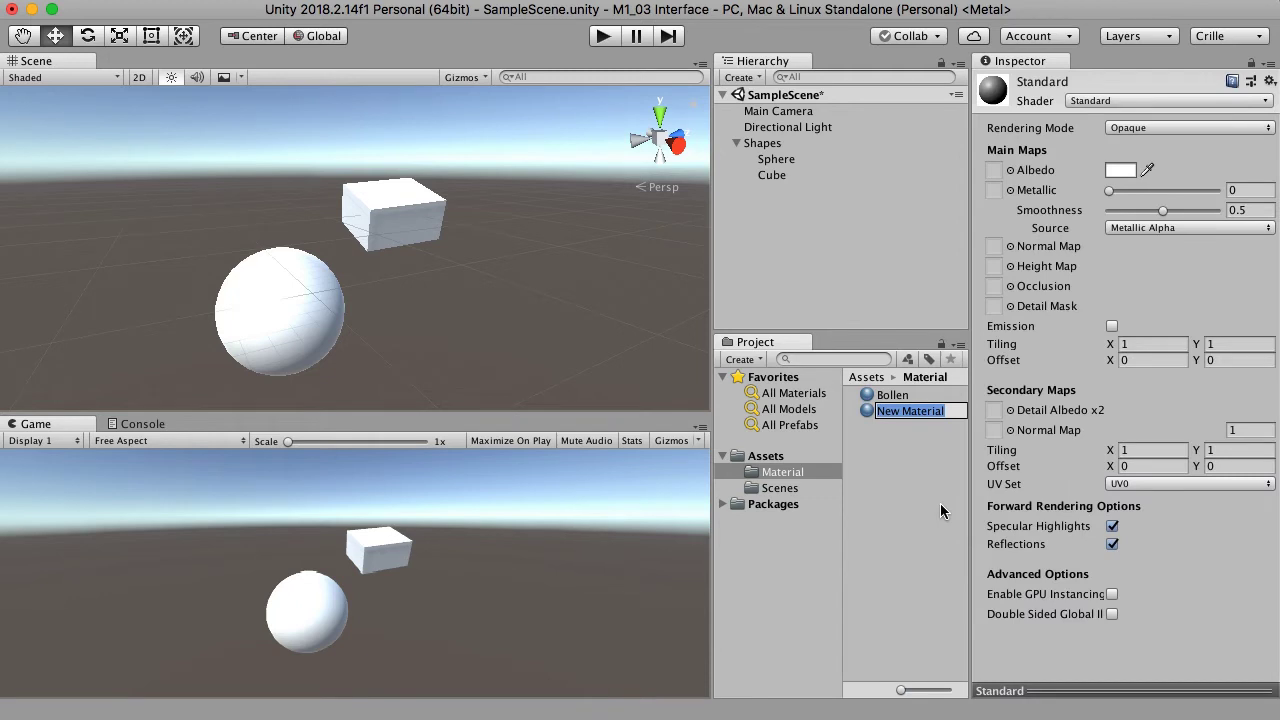
{"action": "type", "text": "Kuben"}
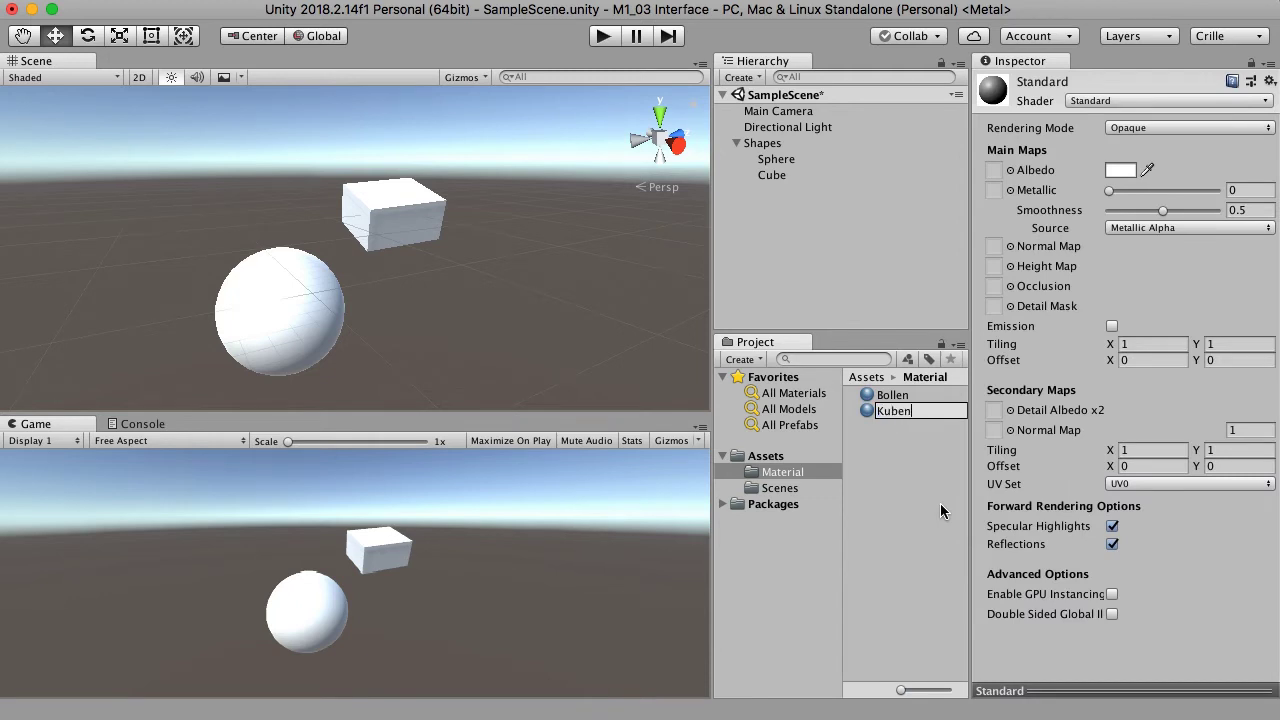
{"action": "key", "text": "Return"}
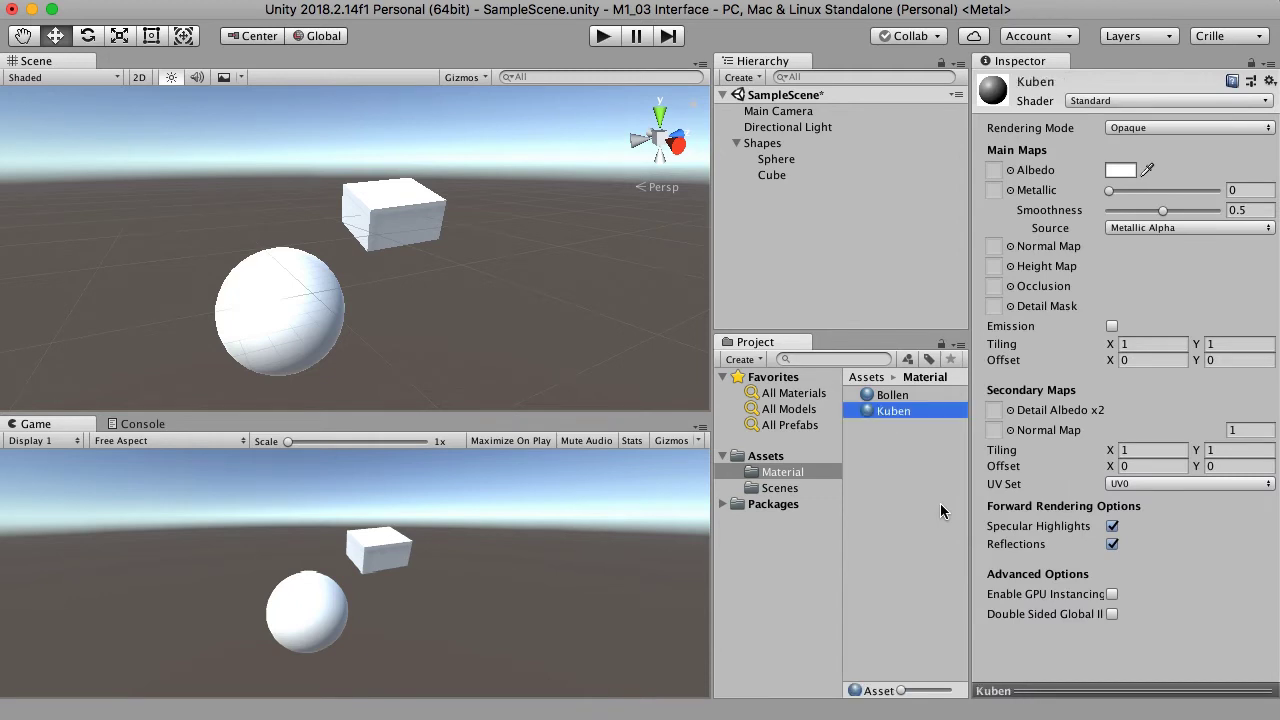
- Set the Bollen material's Albedo colour to green, hex 49B033 (RGB 73, 176, 51), and close the colour picker
{"action": "left_click", "coordinate": [889, 398]}
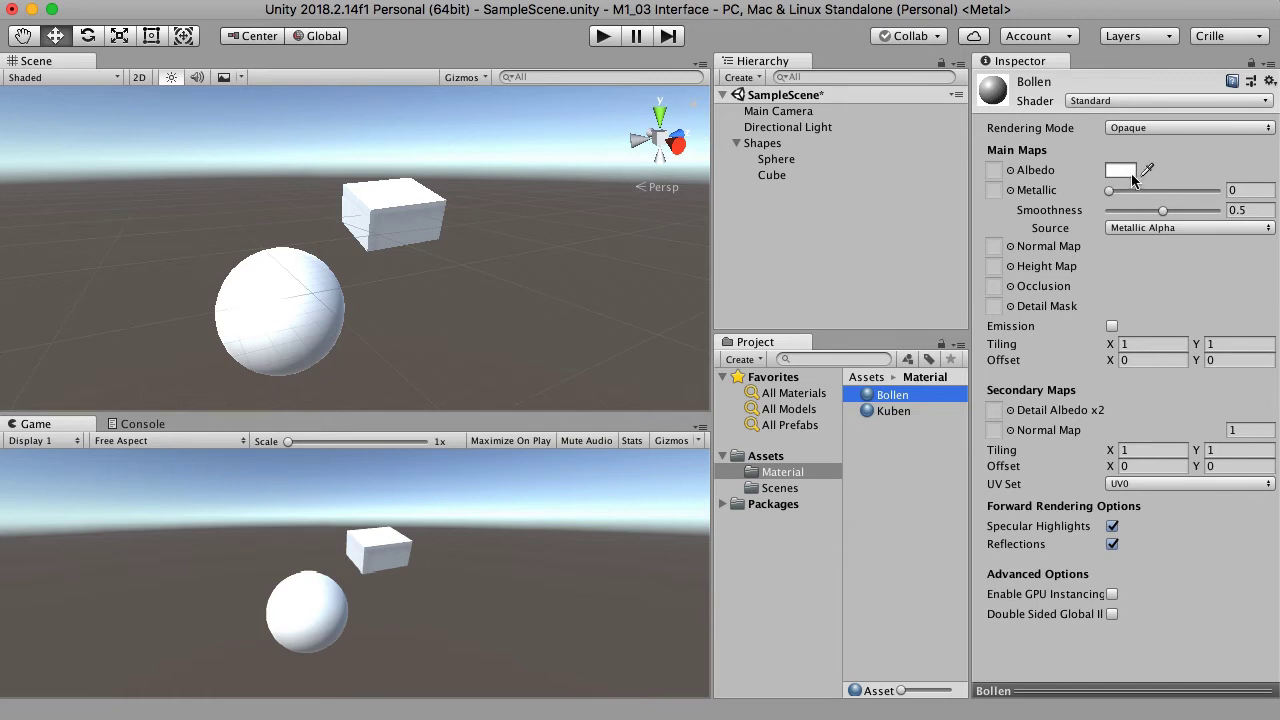
{"action": "left_click", "coordinate": [1121, 171]}
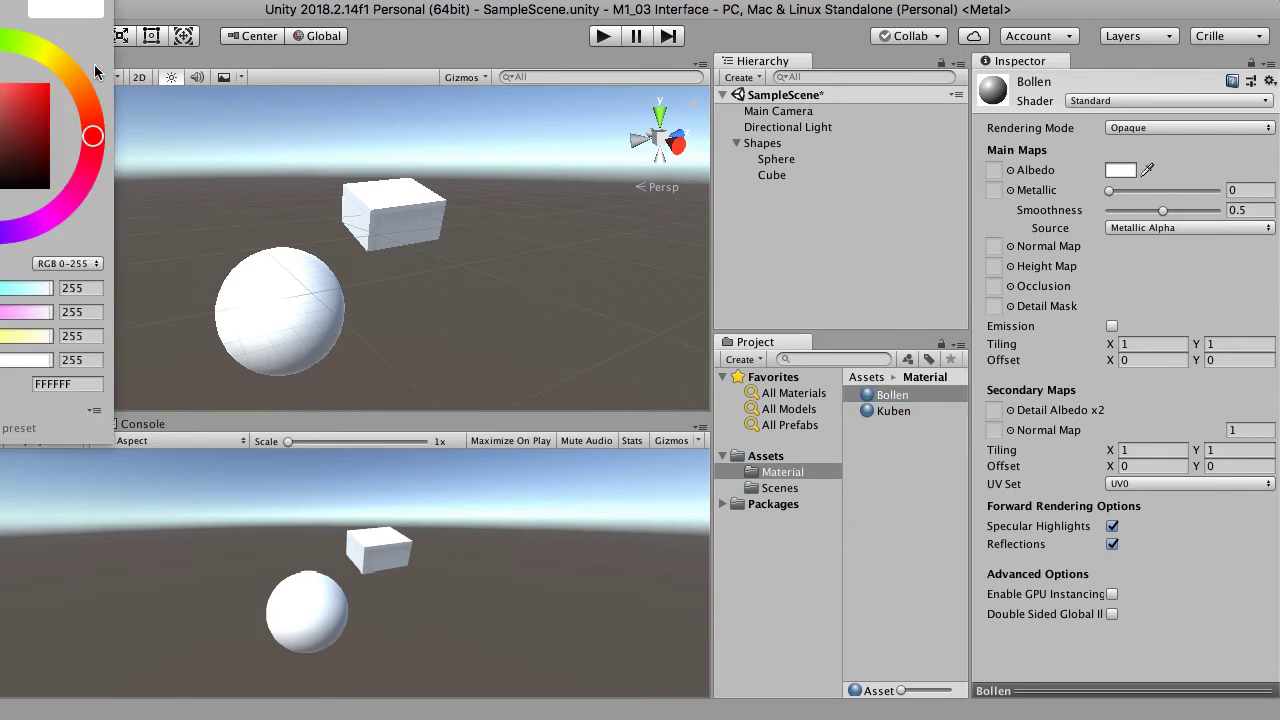
{"action": "left_click_drag", "start_coordinate": [48, 60], "coordinate": [2, 70]}
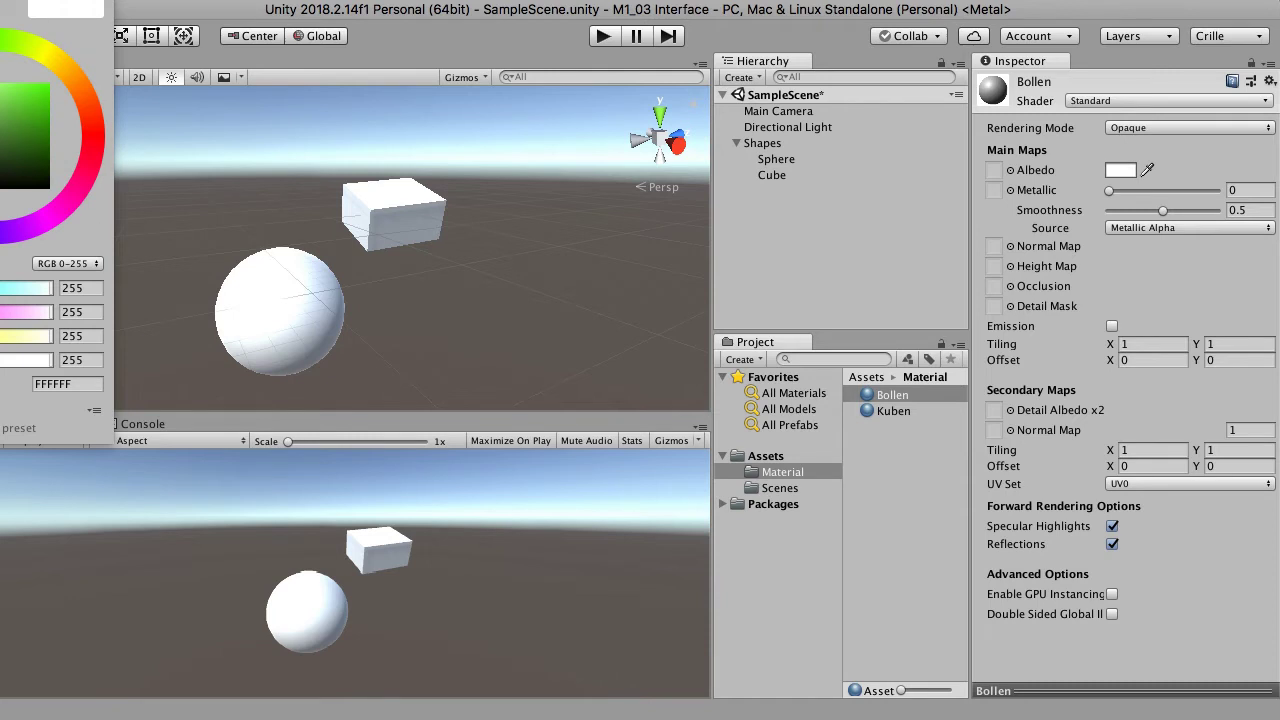
{"action": "key", "text": "Escape"}
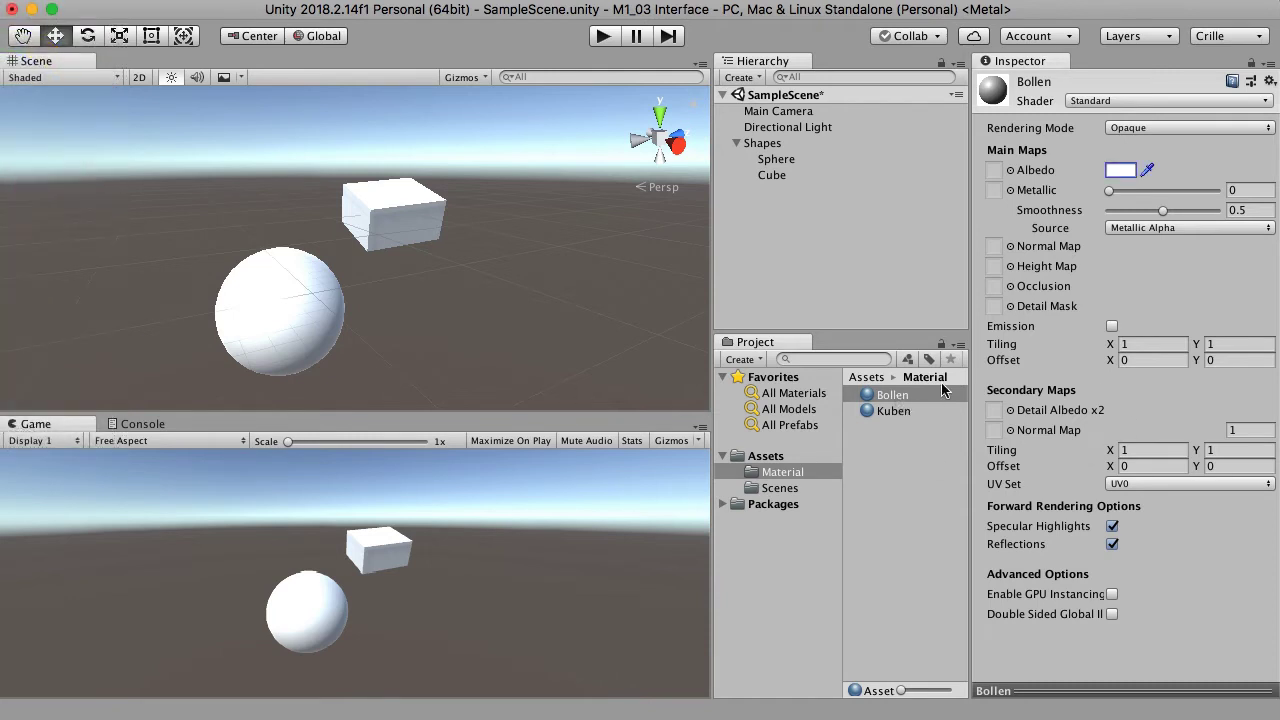
{"action": "left_click", "coordinate": [1116, 171]}
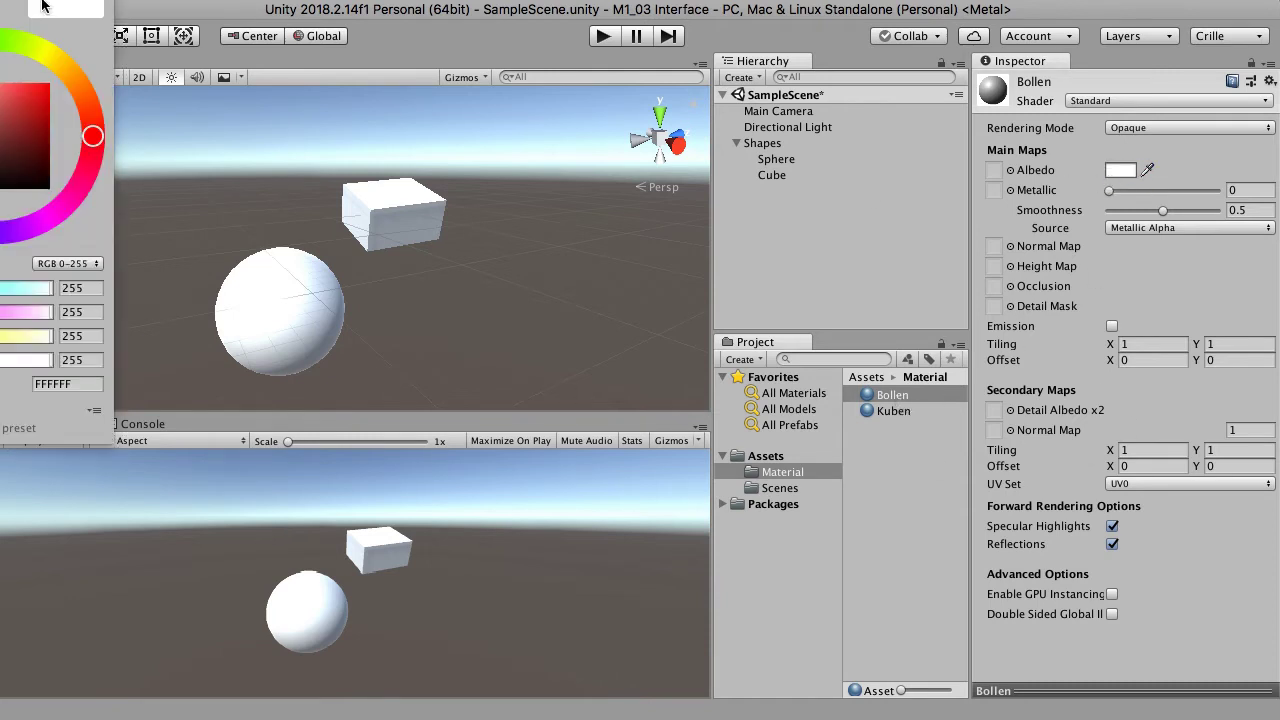
{"action": "left_click_drag", "start_coordinate": [92, 136], "coordinate": [3, 55]}
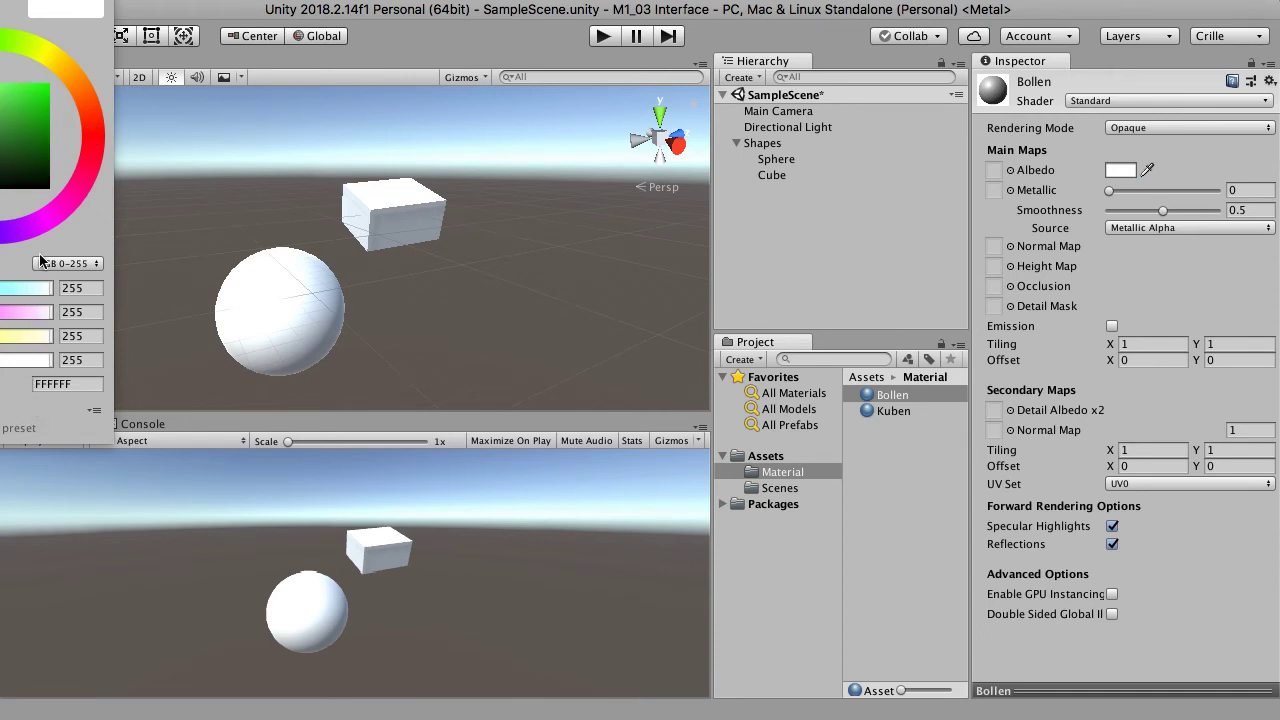
{"action": "left_click", "coordinate": [12, 9]}
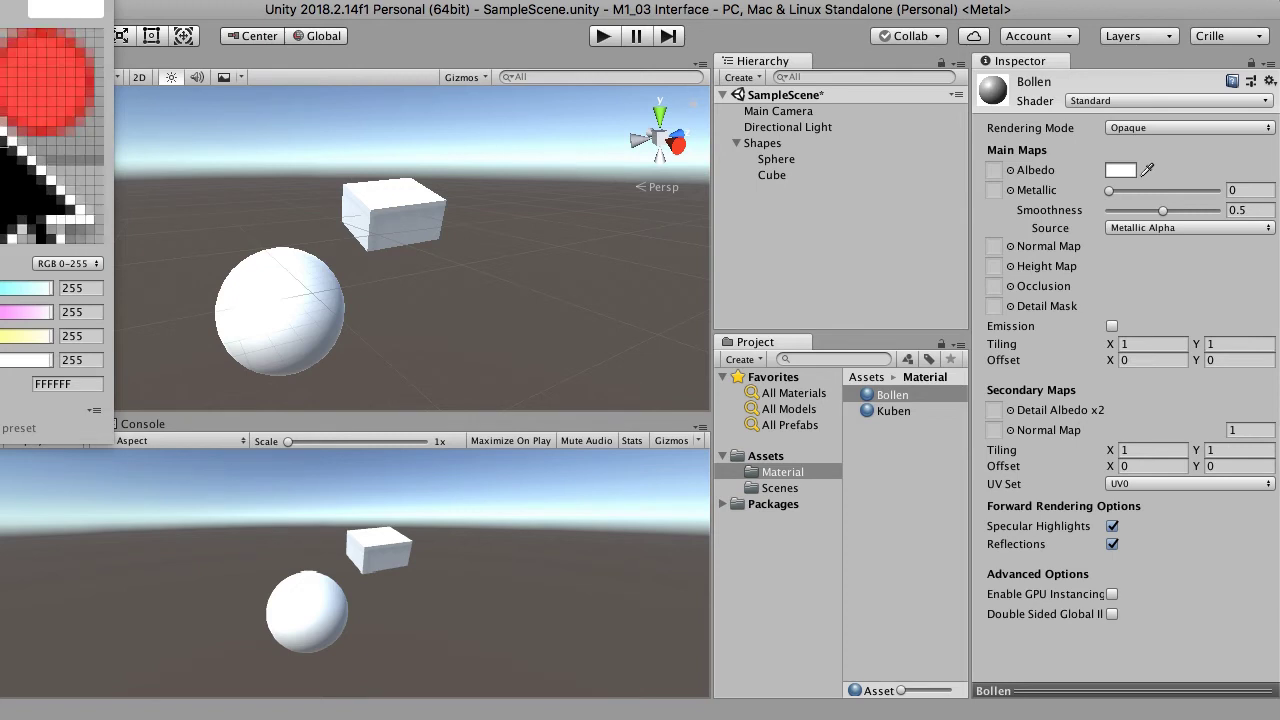
{"action": "left_click", "coordinate": [252, 256]}
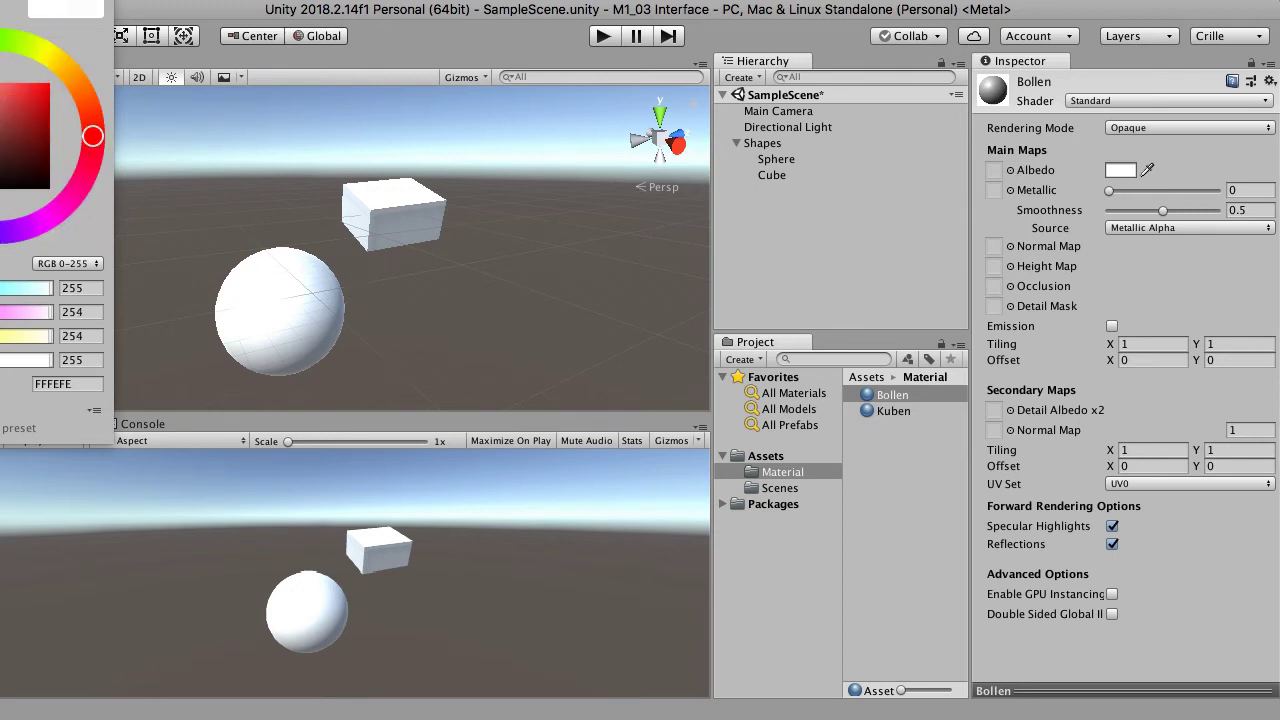
{"action": "left_click", "coordinate": [3, 108]}
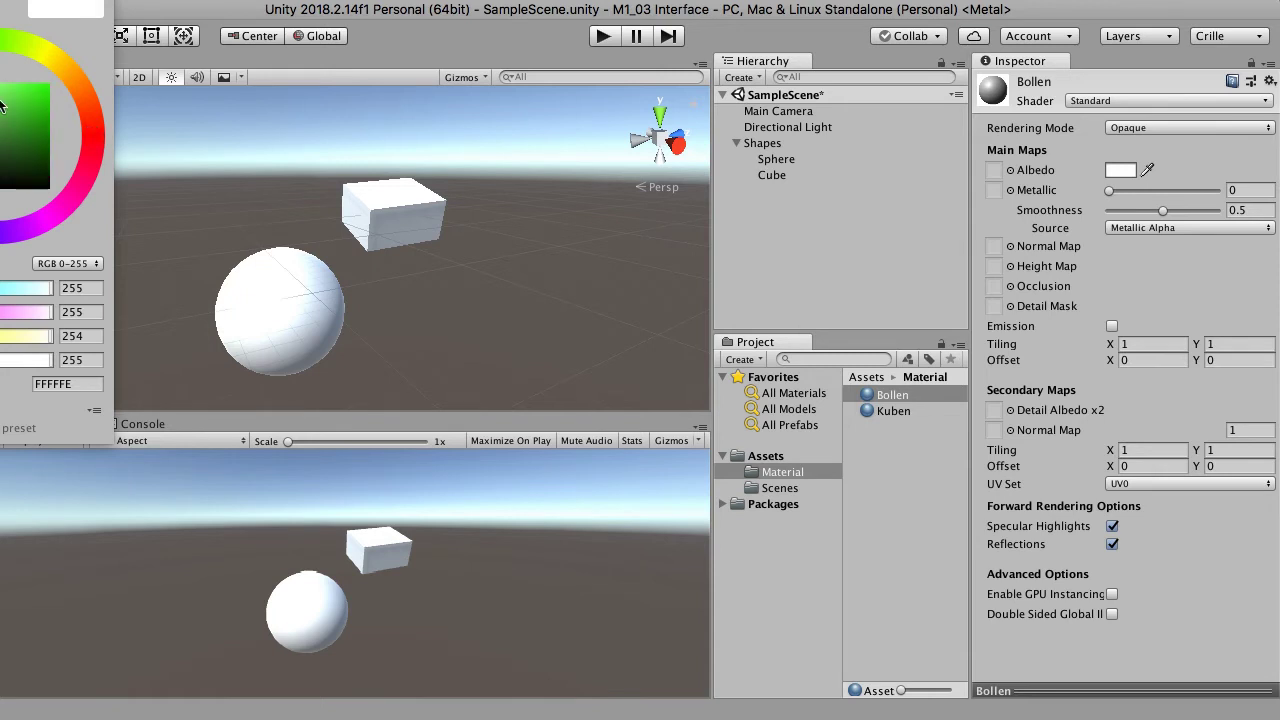
{"action": "left_click", "coordinate": [21, 121]}
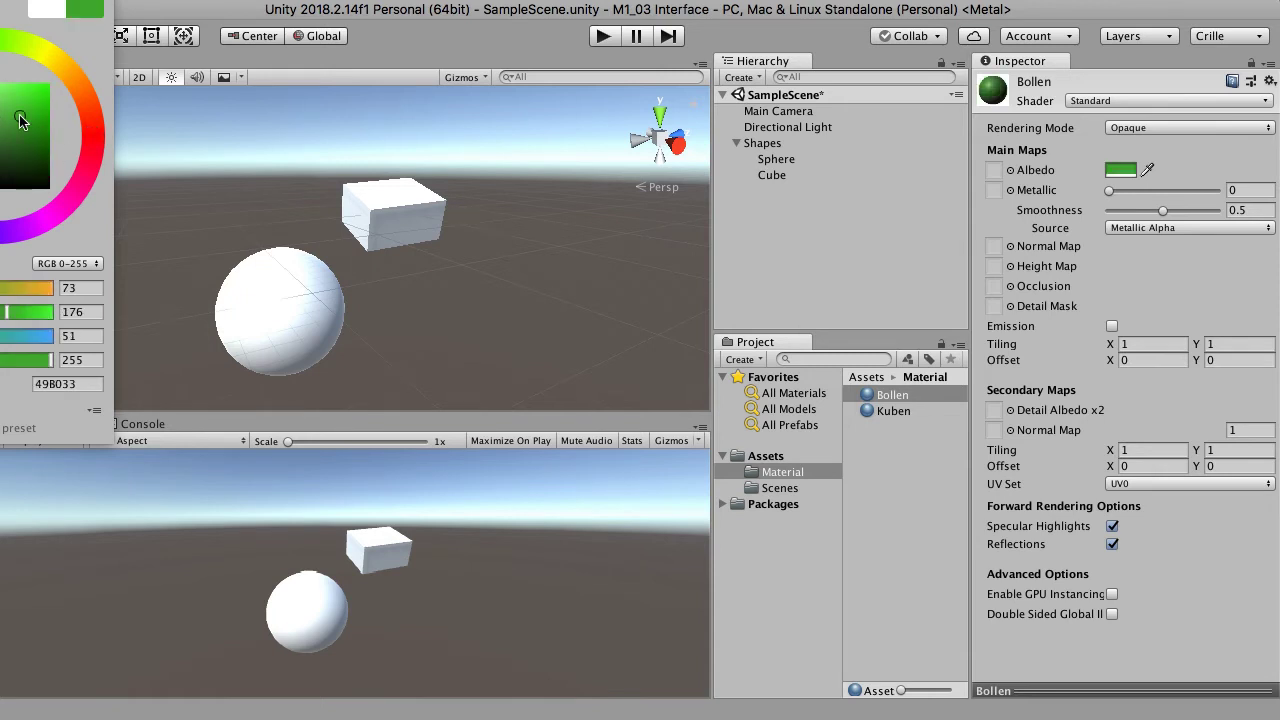
{"action": "left_click", "coordinate": [600, 432]}
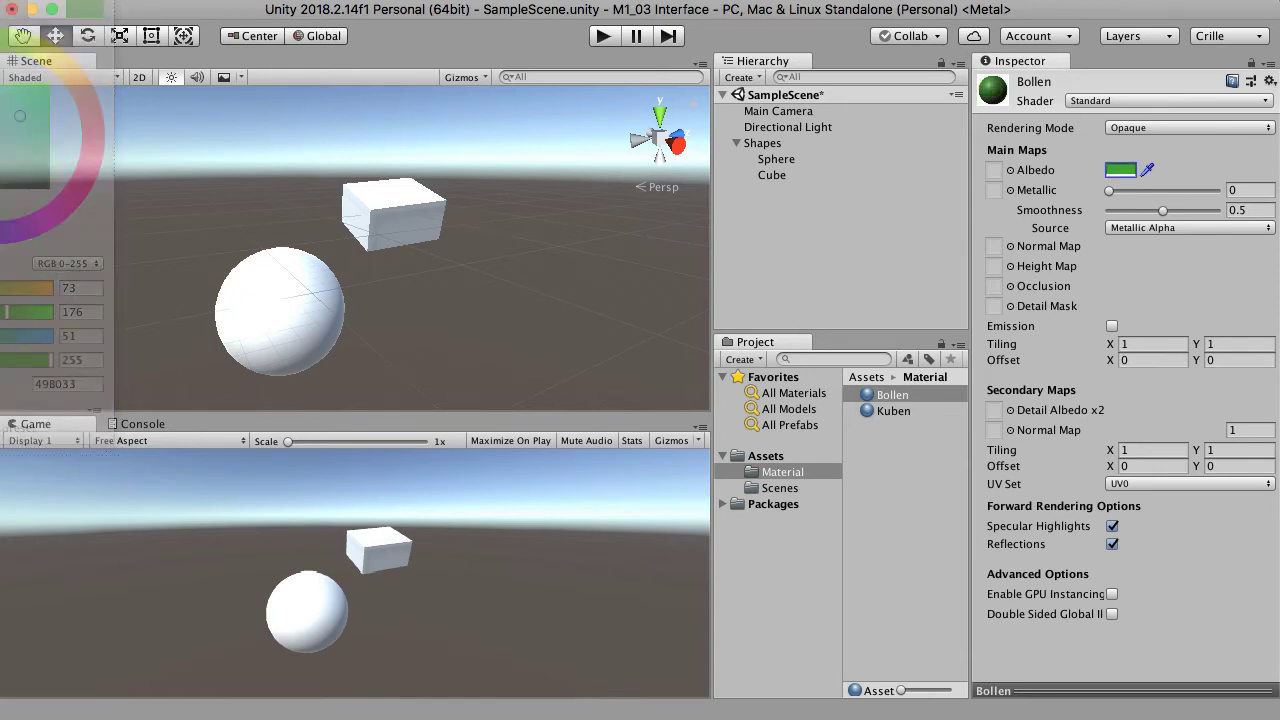
- Set the Kuben material's Albedo colour to dark pink, hex B0355E (RGB 176, 53, 94), and close the colour picker
{"action": "left_click", "coordinate": [900, 411]}
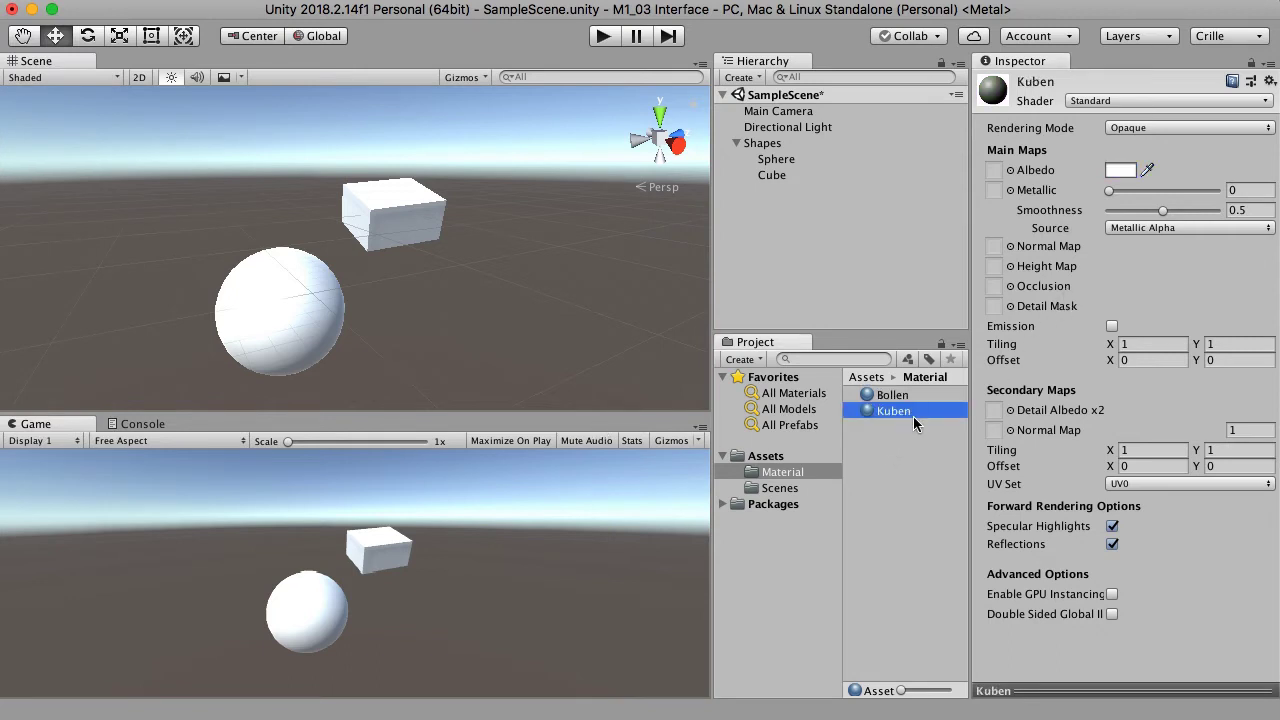
{"action": "left_click", "coordinate": [1122, 170]}
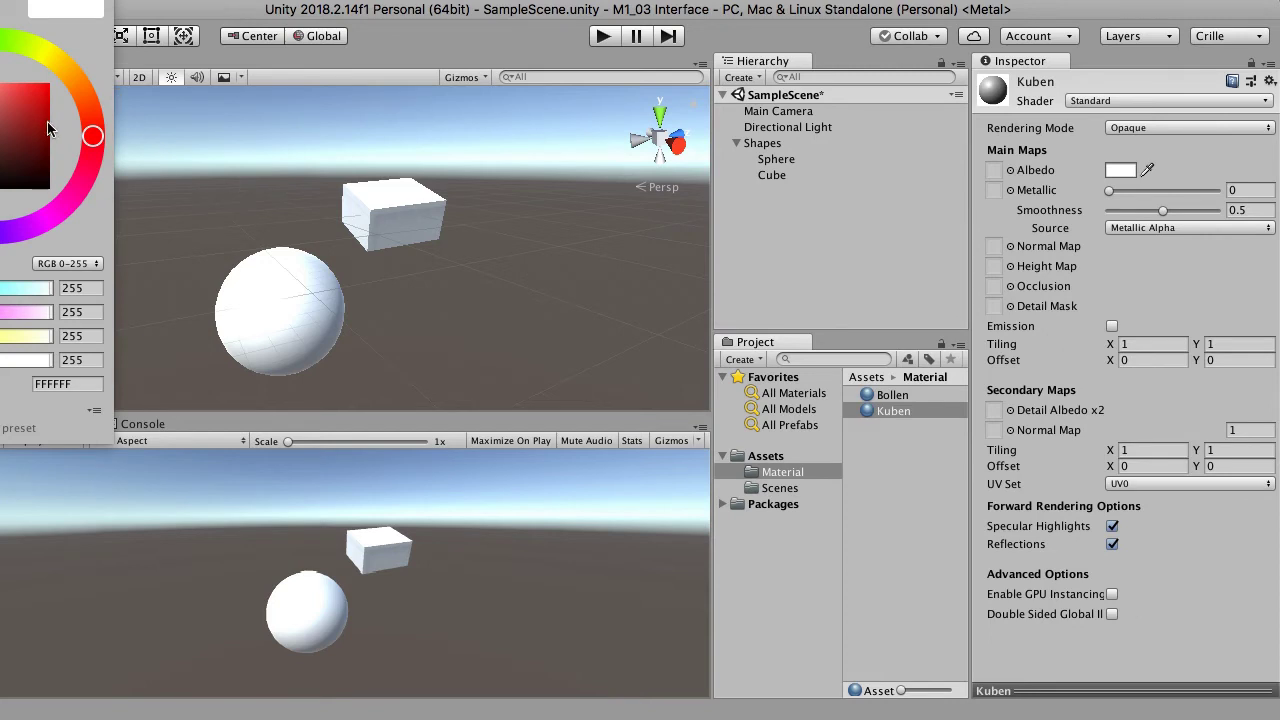
{"action": "left_click_drag", "start_coordinate": [92, 131], "coordinate": [87, 170]}
{"action": "left_click", "coordinate": [13, 120]}
{"action": "left_click_drag", "start_coordinate": [13, 120], "coordinate": [18, 116]}
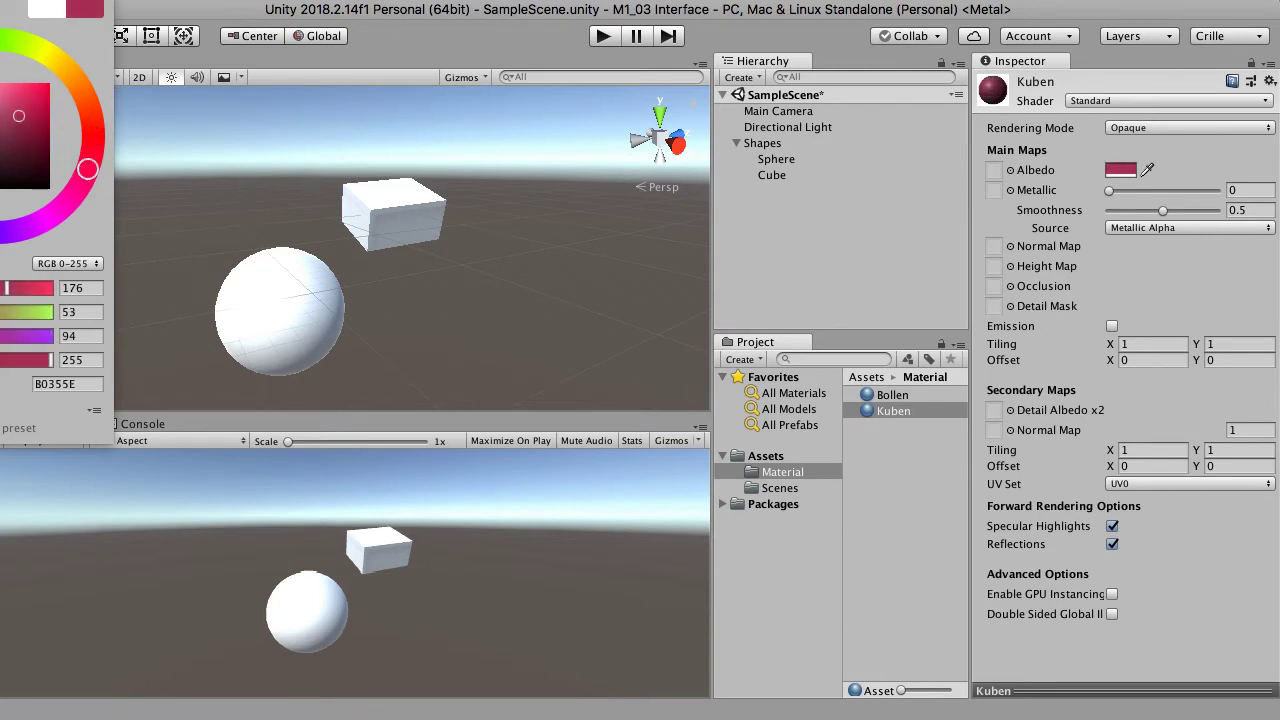
{"action": "left_click", "coordinate": [490, 410]}
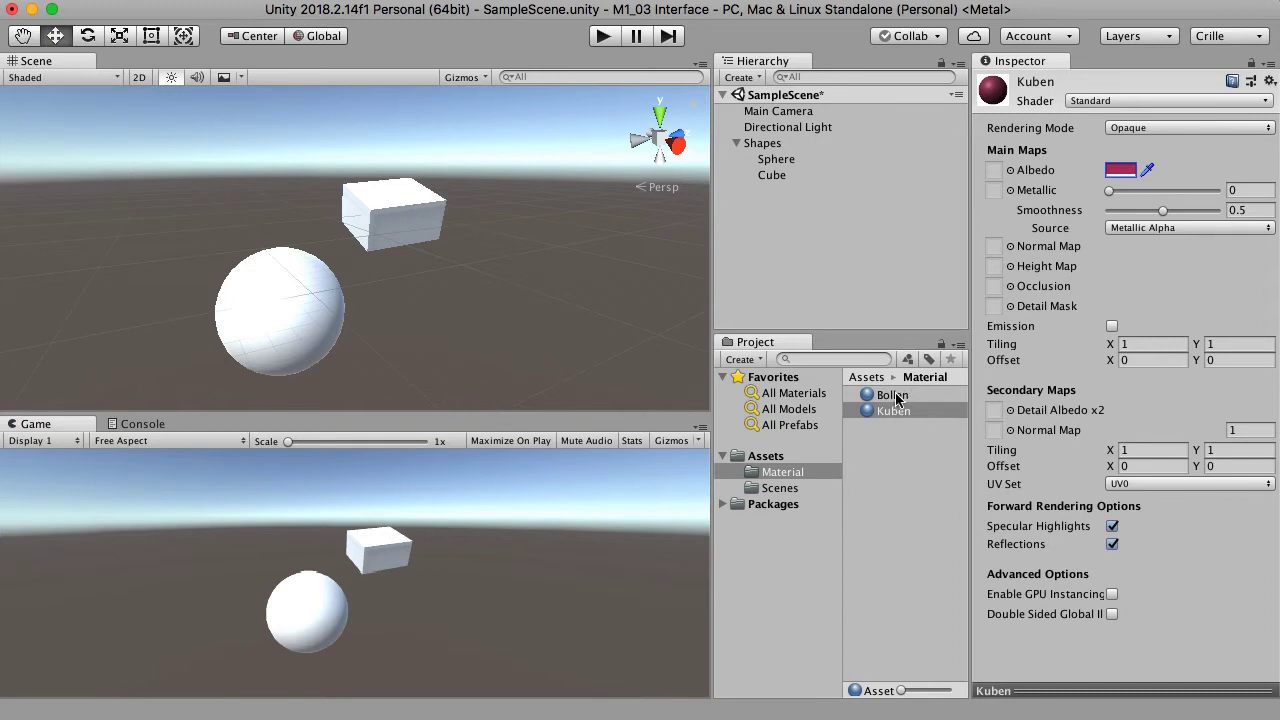
- Apply the Bollen material to the sphere and the Kuben material to the cube in the scene
{"action": "left_click_drag", "start_coordinate": [895, 400], "coordinate": [314, 321]}
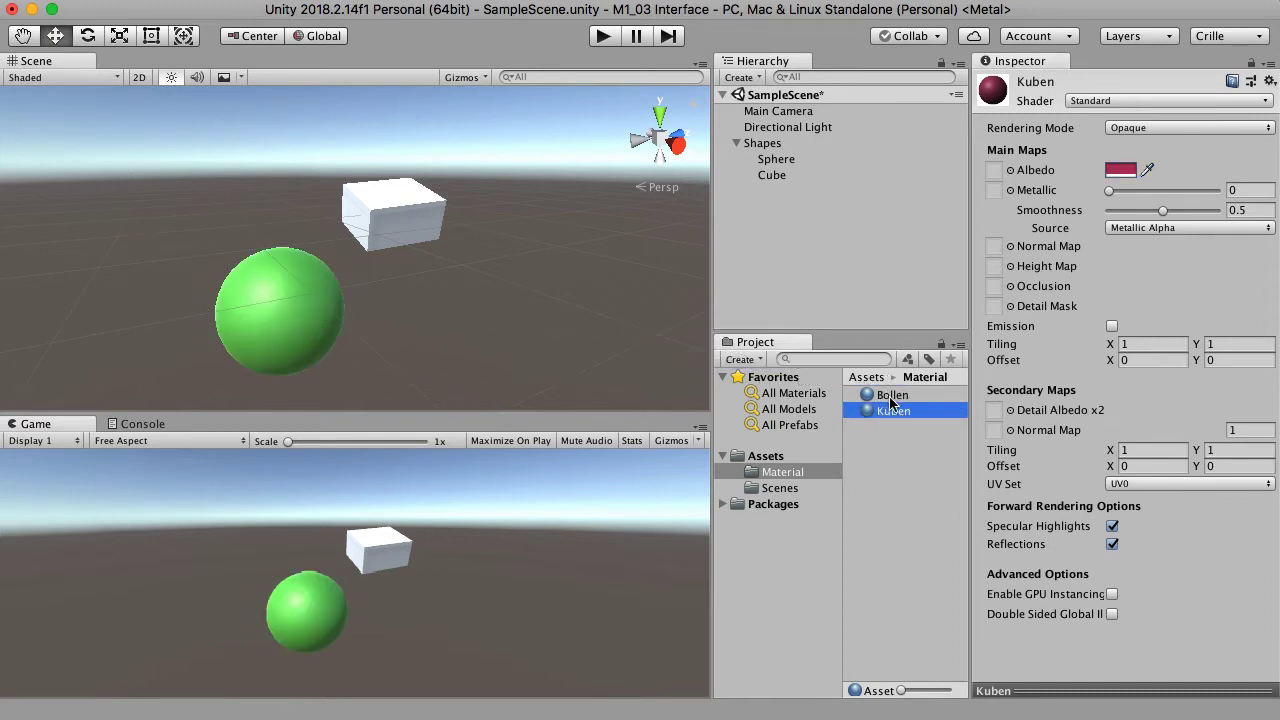
{"action": "left_click_drag", "start_coordinate": [897, 411], "coordinate": [405, 200]}
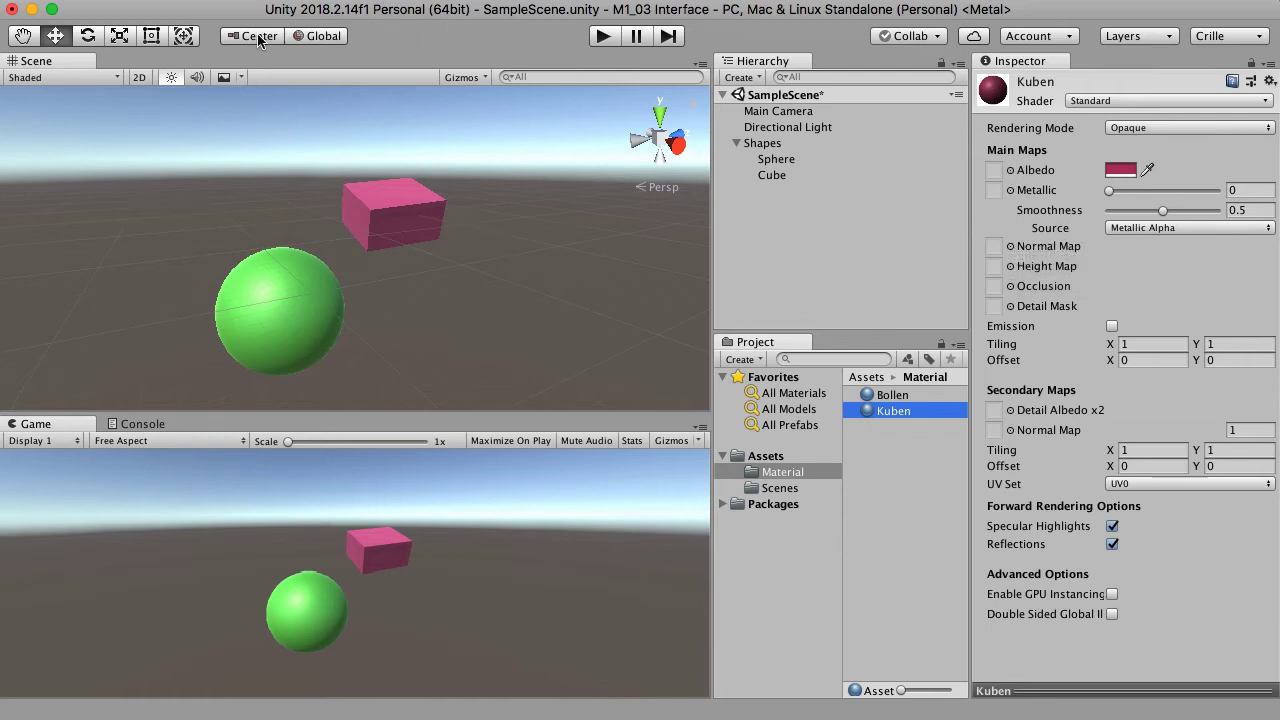
- Open the Asset Store inside the editor and look over the offers on its start page
{"action": "left_click", "coordinate": [60, 0]}
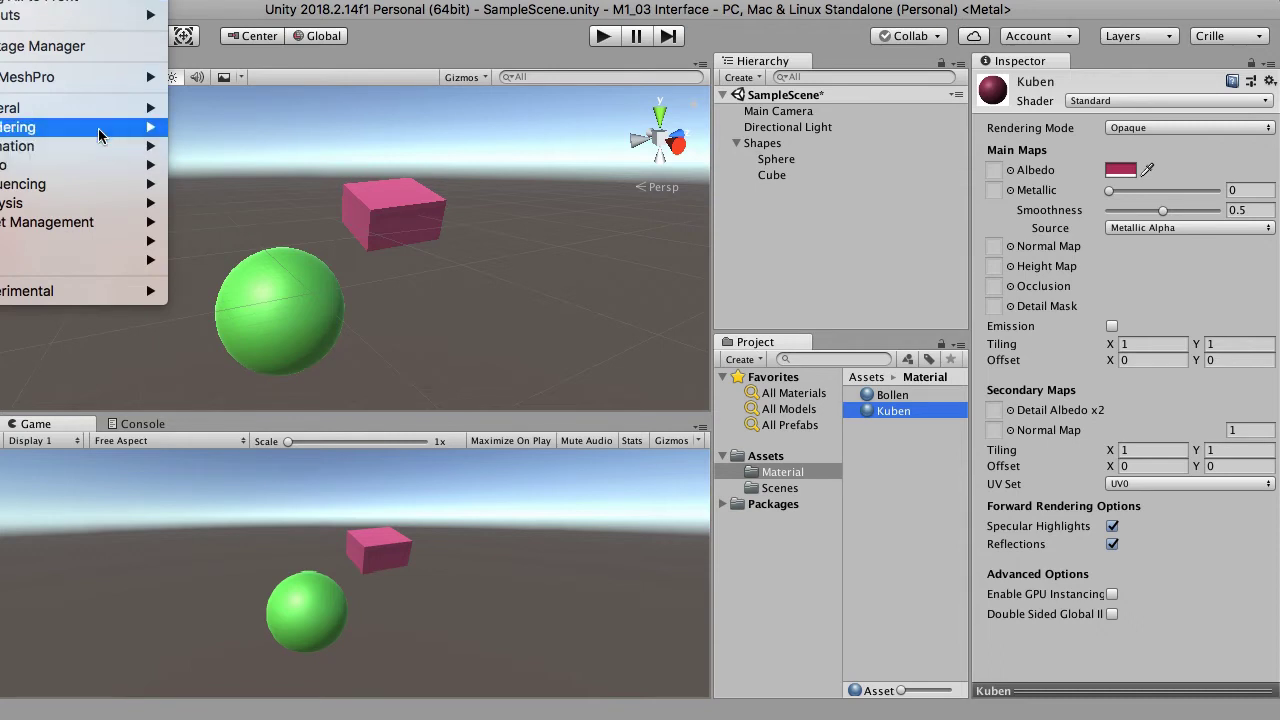
{"action": "mouse_move", "coordinate": [91, 104]}
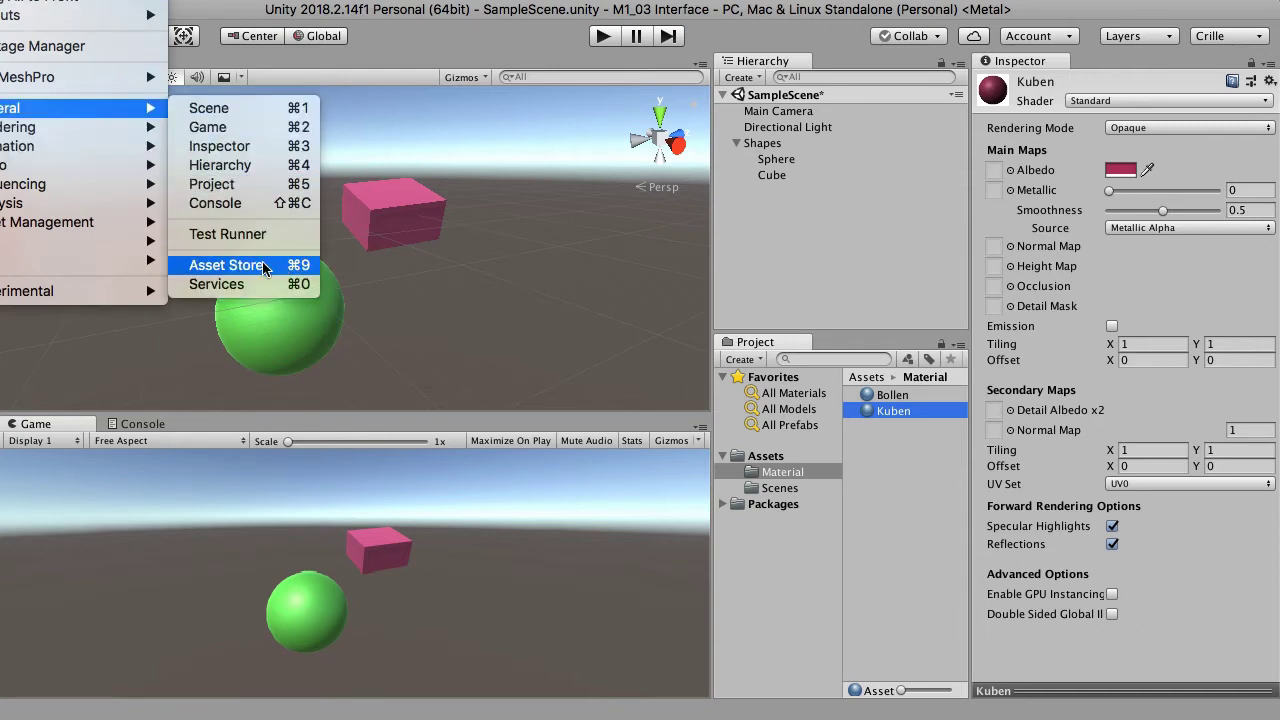
{"action": "left_click", "coordinate": [226, 265]}
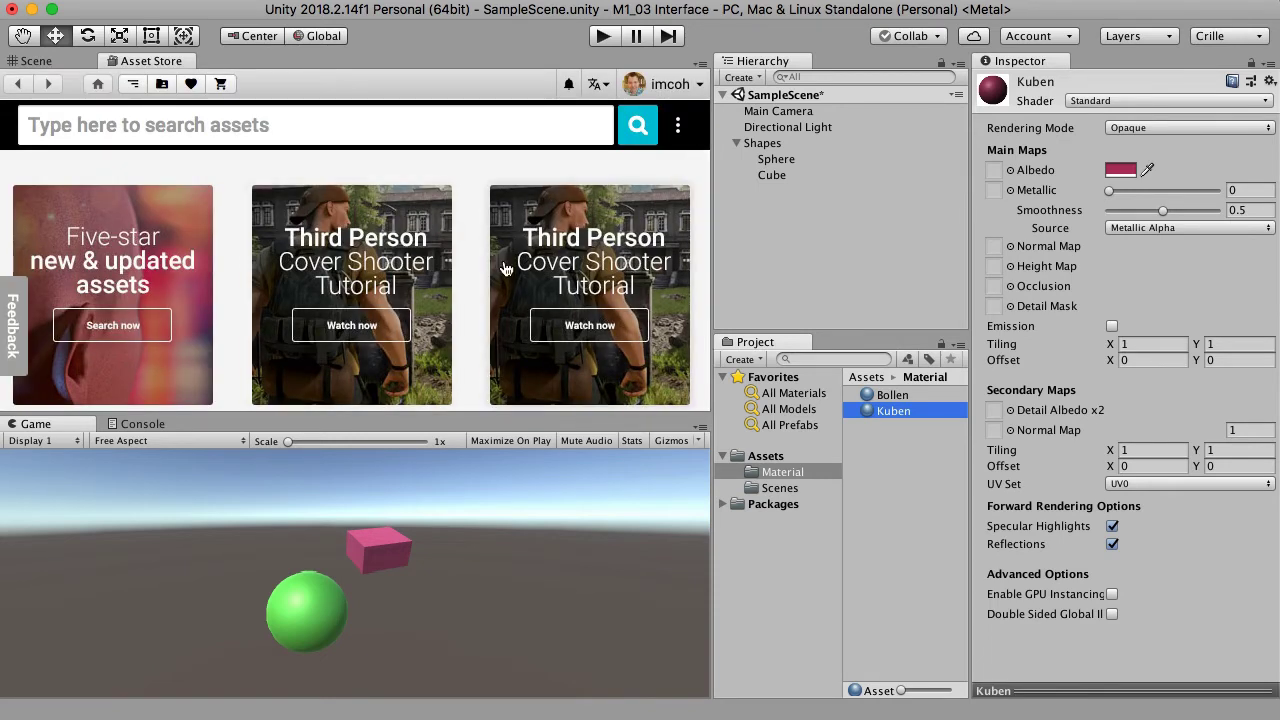
{"action": "scroll", "coordinate": [490, 290], "scroll_direction": "down", "scroll_amount": 10}
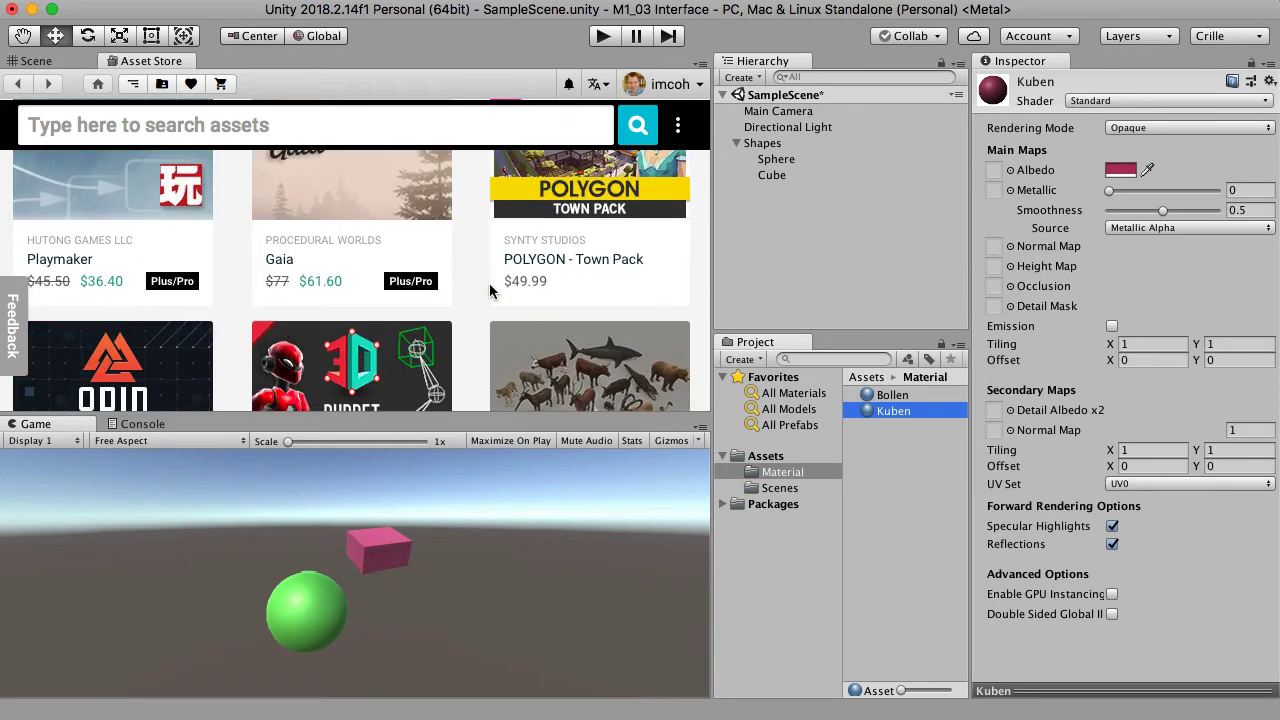
{"action": "scroll", "coordinate": [490, 290], "scroll_direction": "up", "scroll_amount": 10}
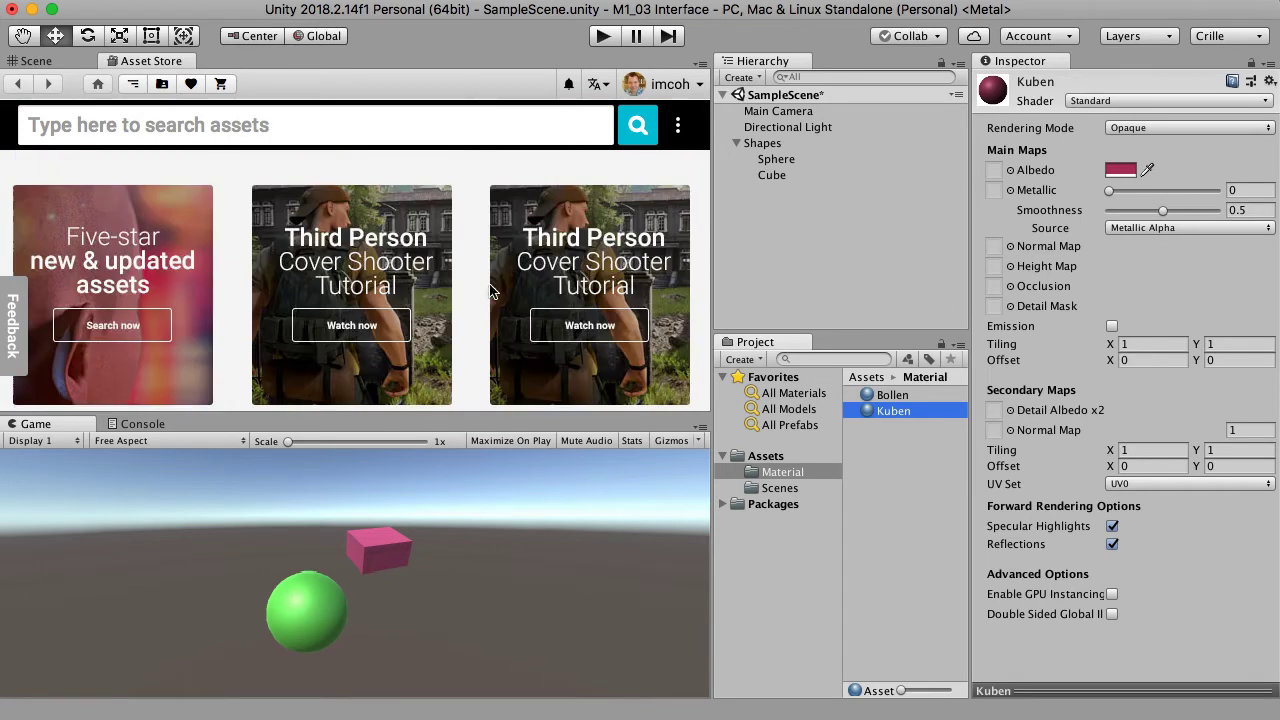
- Search the Asset Store for "house" and look at the first results and the store's additional options
{"action": "left_click", "coordinate": [194, 124]}
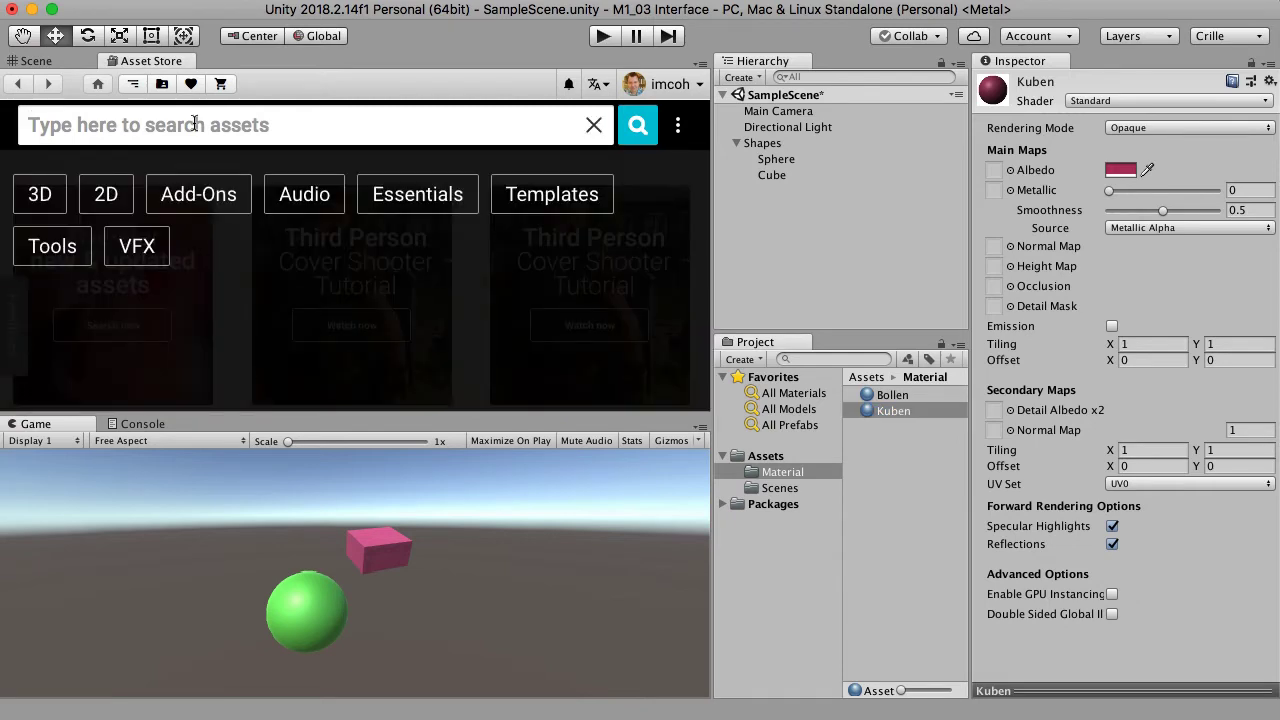
{"action": "type", "text": "house"}
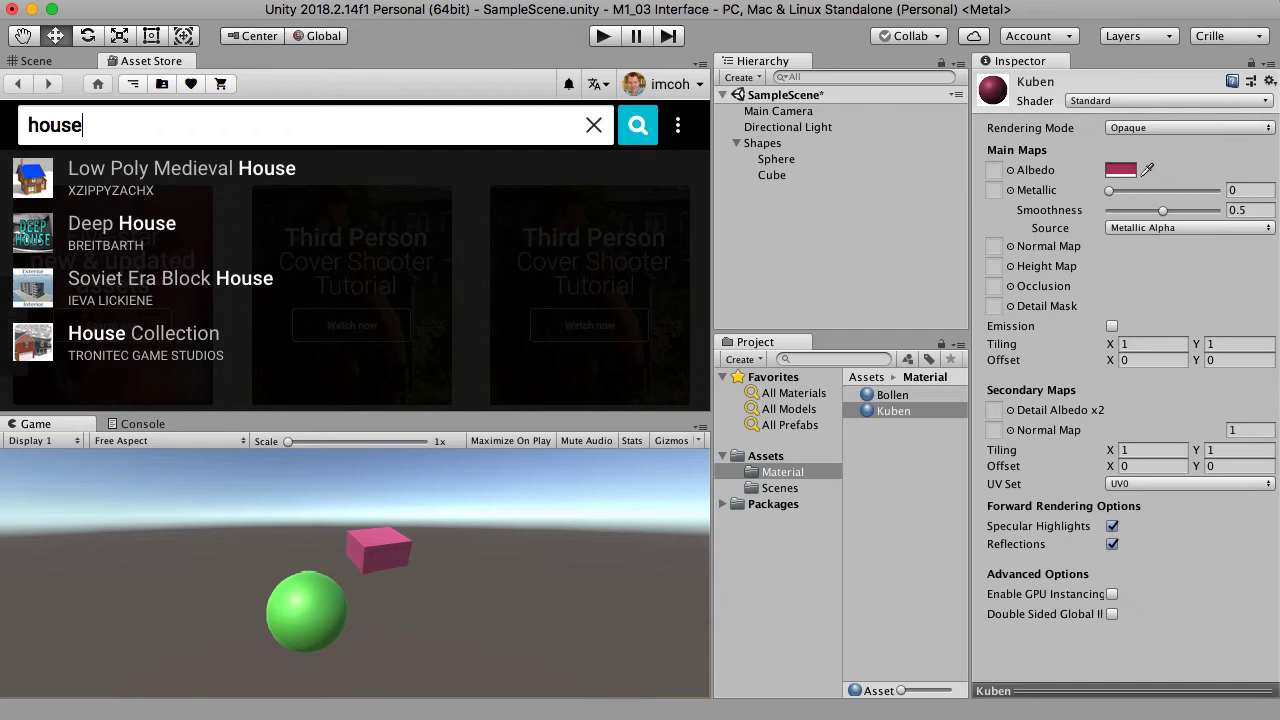
{"action": "key", "text": "Return"}
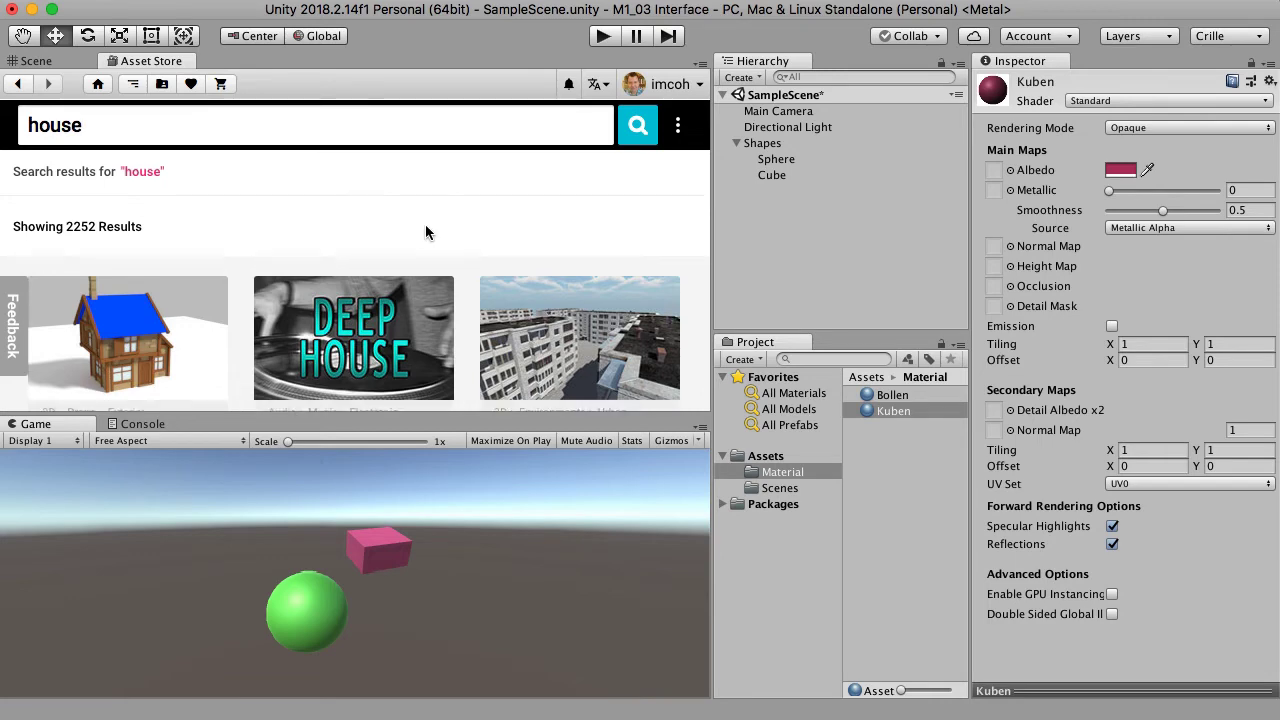
{"action": "scroll", "coordinate": [425, 228], "scroll_direction": "down", "scroll_amount": 5}
{"action": "scroll", "coordinate": [425, 232], "scroll_direction": "down", "scroll_amount": 2}
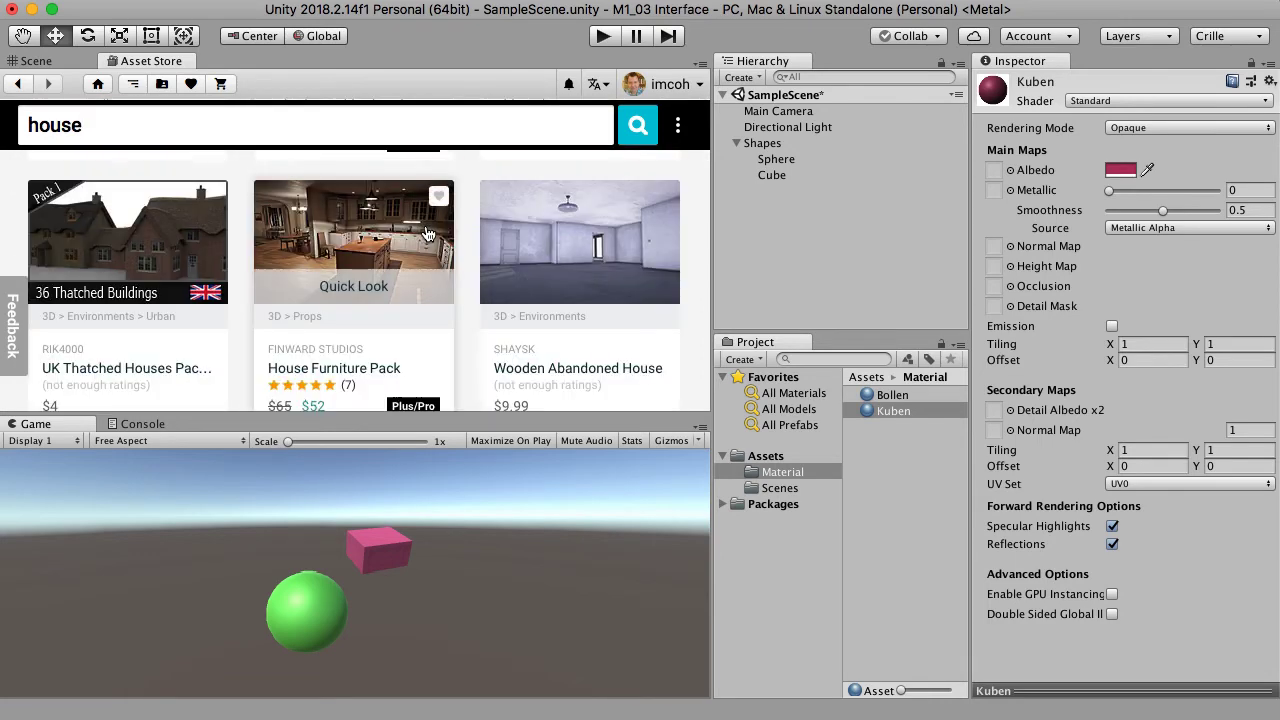
{"action": "scroll", "coordinate": [395, 283], "scroll_direction": "up", "scroll_amount": 7}
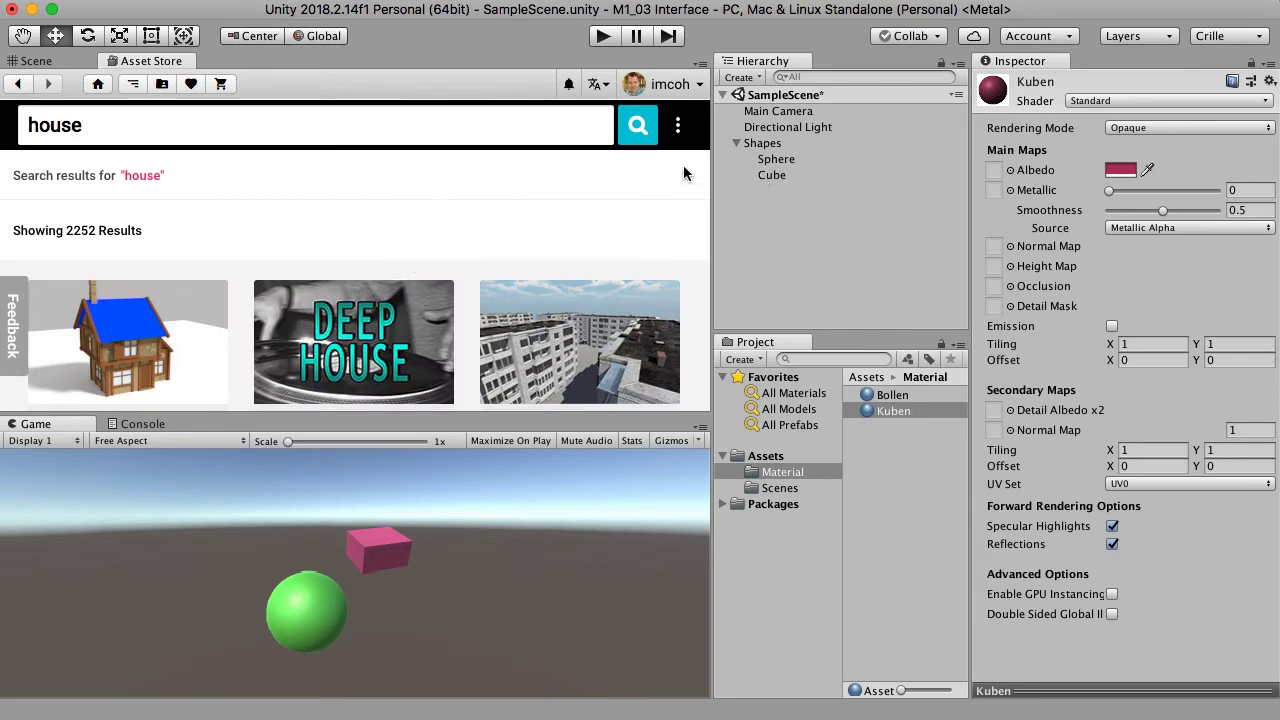
{"action": "left_click", "coordinate": [679, 128]}
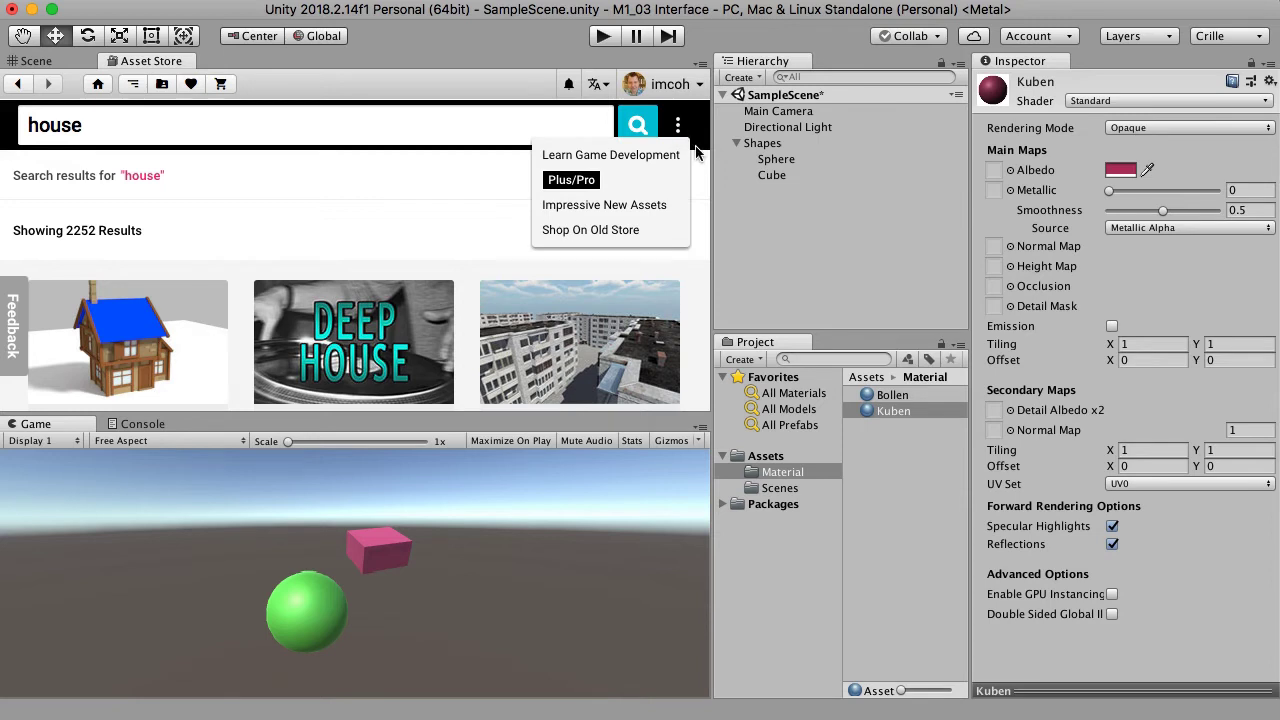
{"action": "left_click", "coordinate": [421, 219]}
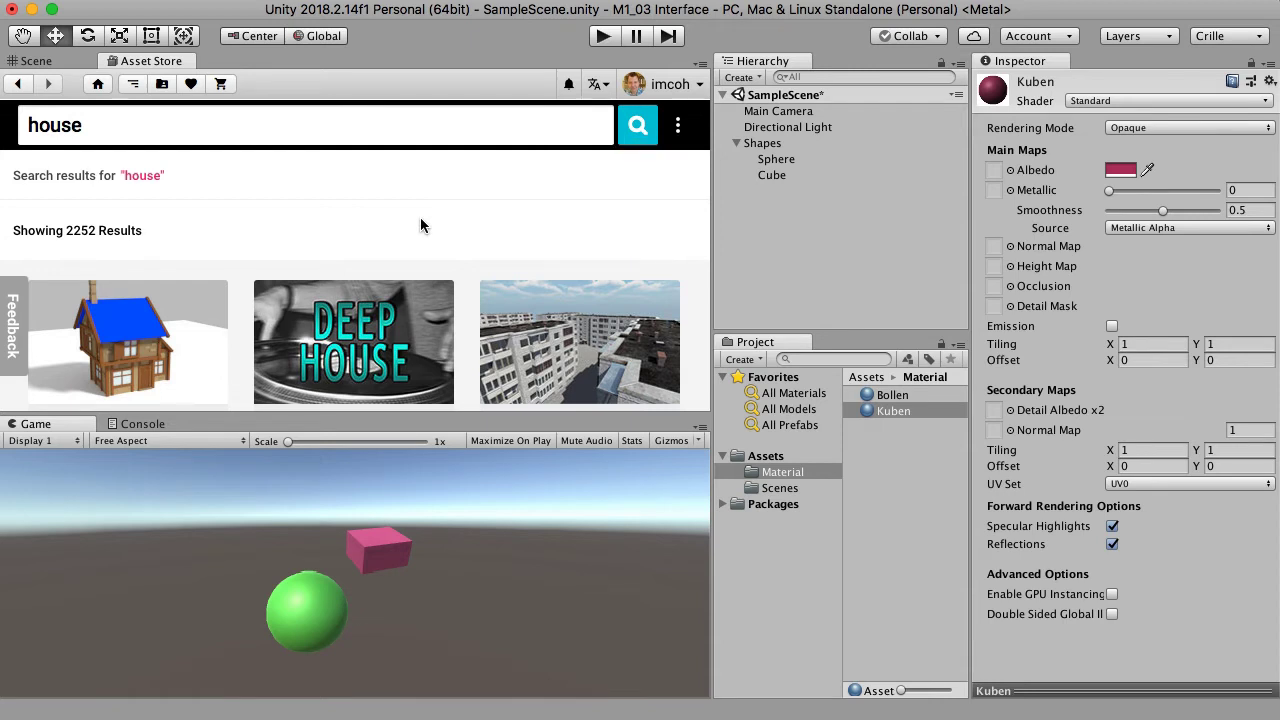
- Browse the rest of the first page of house assets and close the Asset Store
{"action": "scroll", "coordinate": [422, 225], "scroll_direction": "down", "scroll_amount": 10}
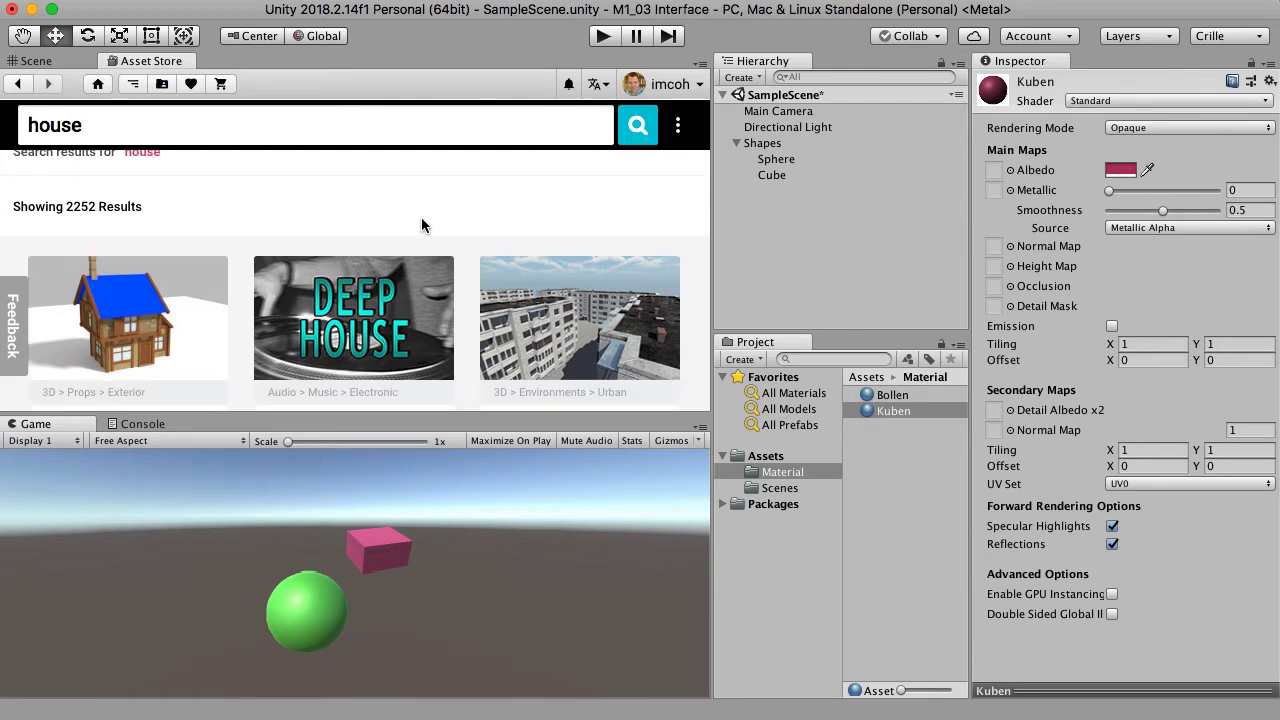
{"action": "scroll", "coordinate": [424, 228], "scroll_direction": "down", "scroll_amount": 15}
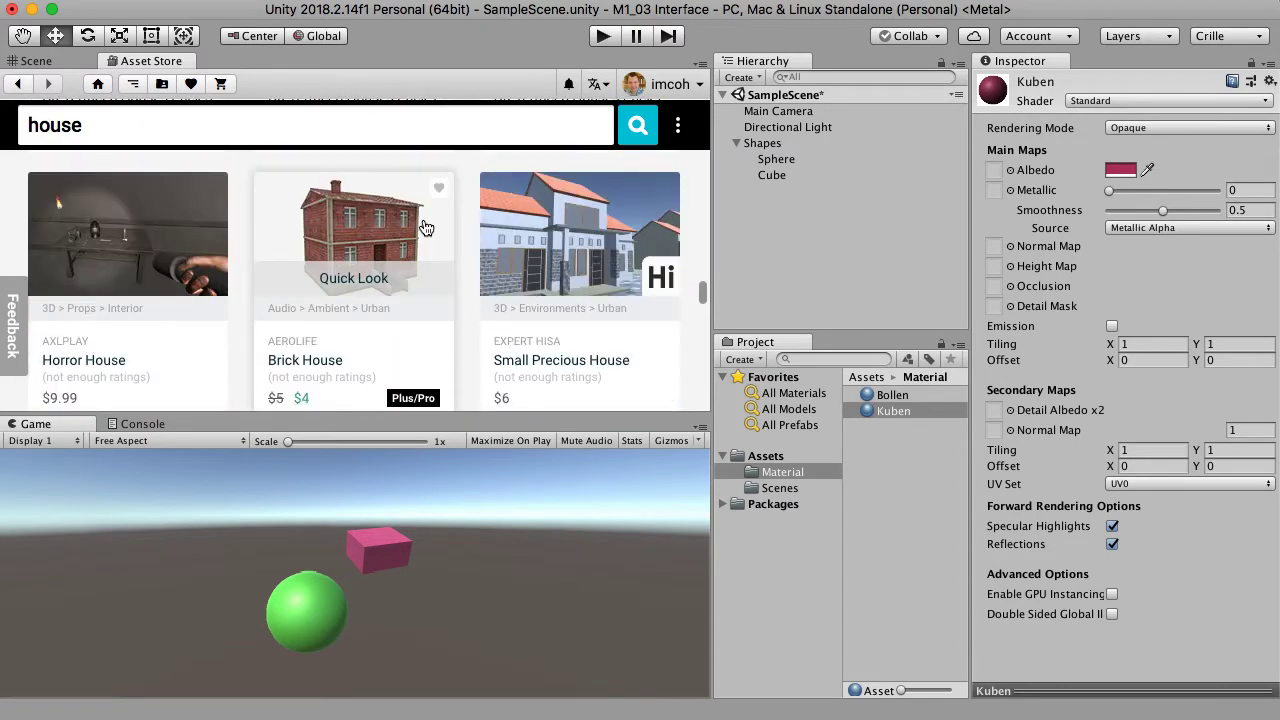
{"action": "scroll", "coordinate": [426, 228], "scroll_direction": "down", "scroll_amount": 10}
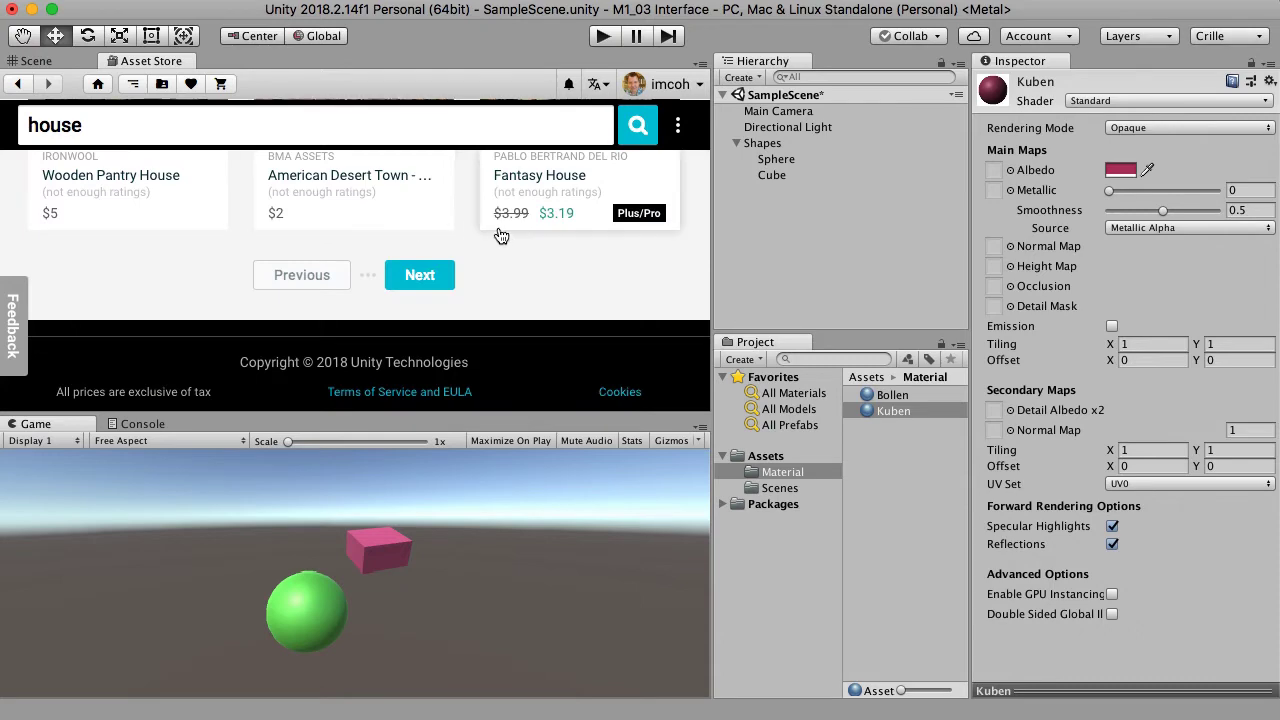
{"action": "scroll", "coordinate": [501, 236], "scroll_direction": "up", "scroll_amount": 20}
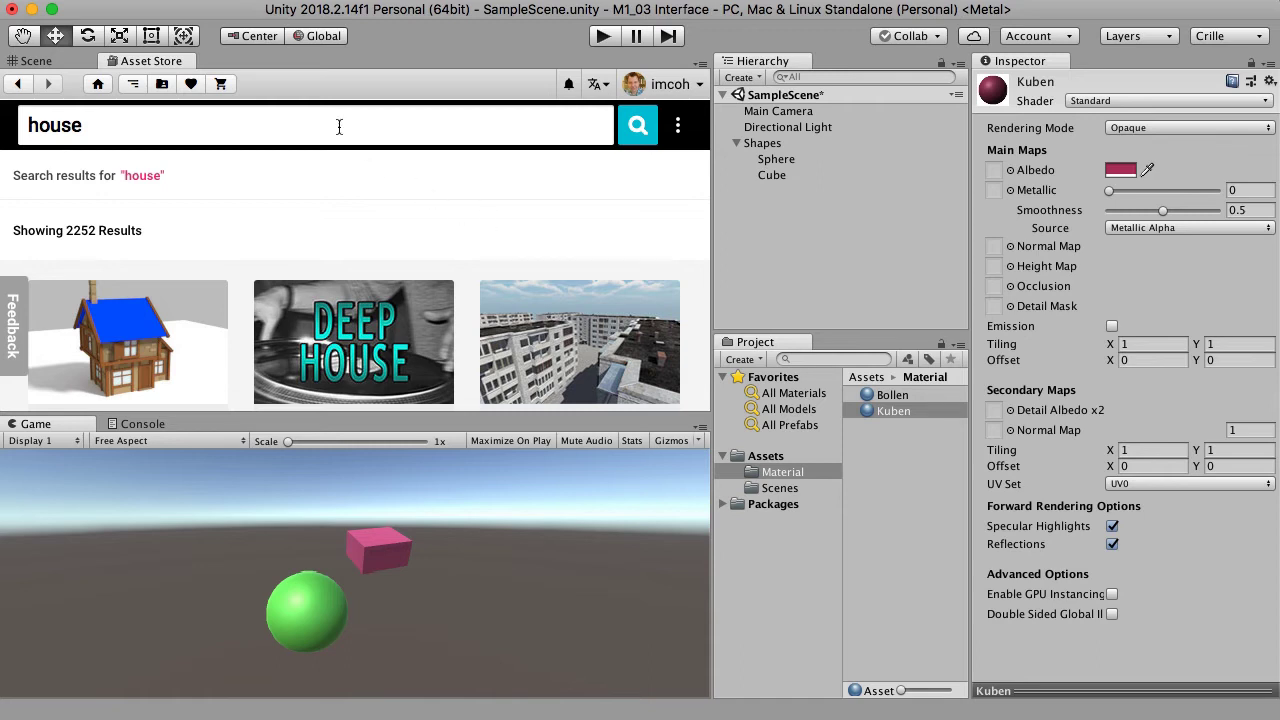
{"action": "right_click", "coordinate": [178, 64]}
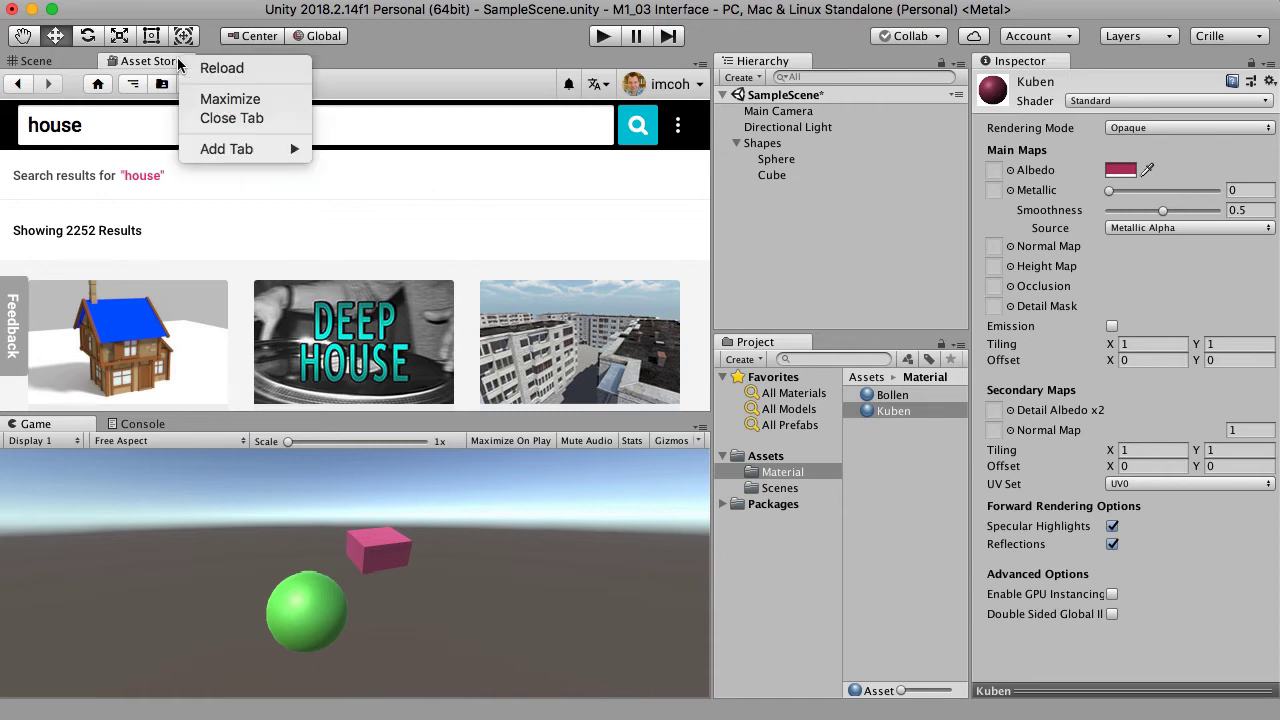
{"action": "left_click", "coordinate": [231, 124]}
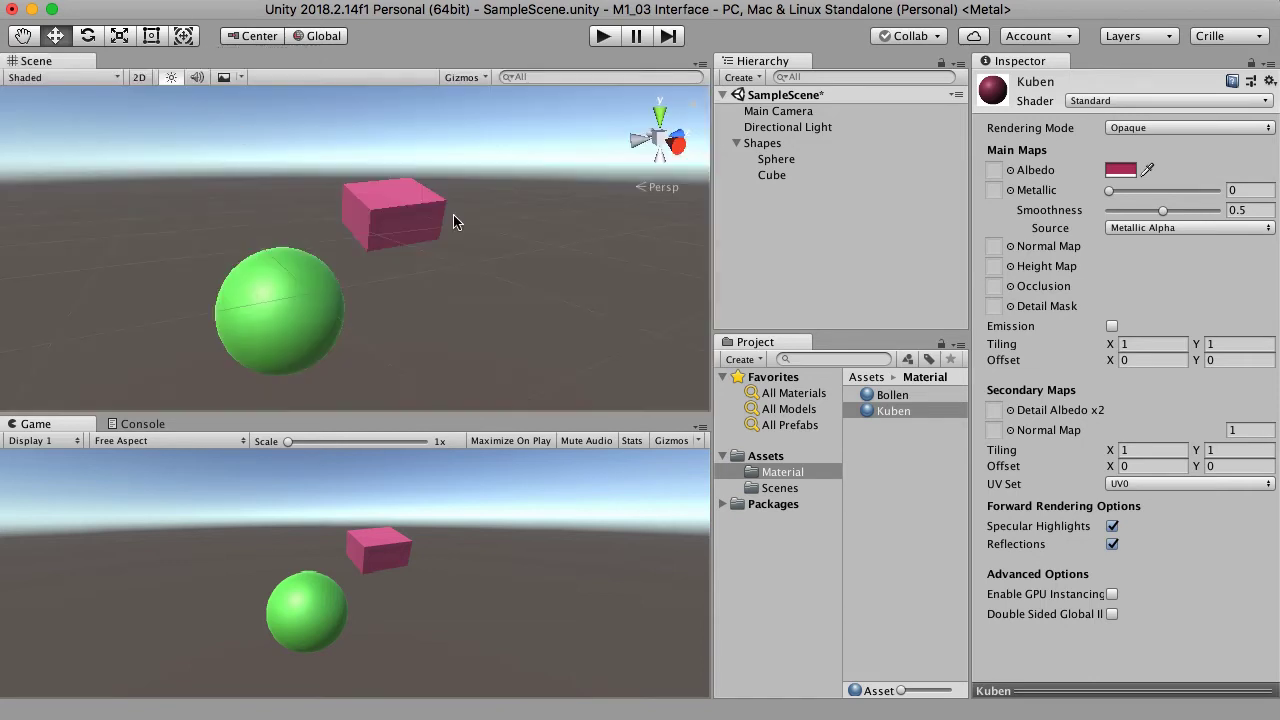
- Frame the Sphere and then the Cube in the Scene view
{"action": "scroll", "coordinate": [418, 322], "scroll_direction": "down", "scroll_amount": 10}
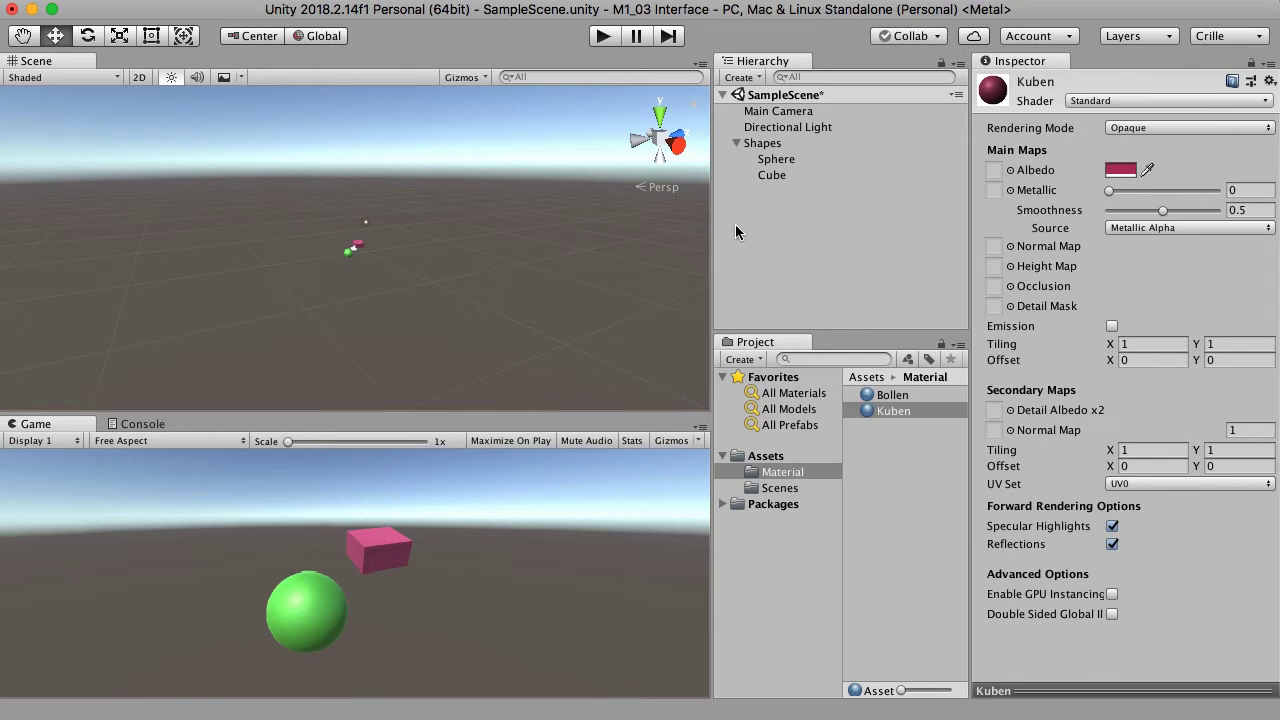
{"action": "left_click", "coordinate": [790, 161]}
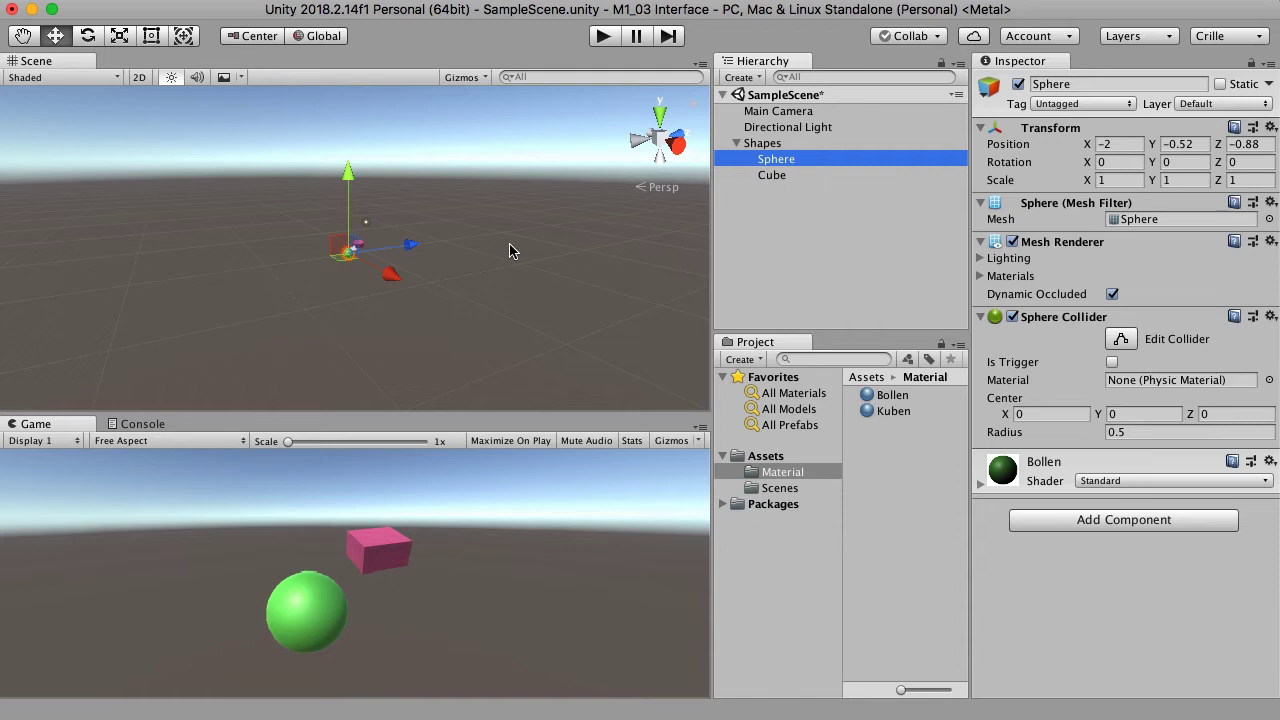
{"action": "key", "text": "f"}
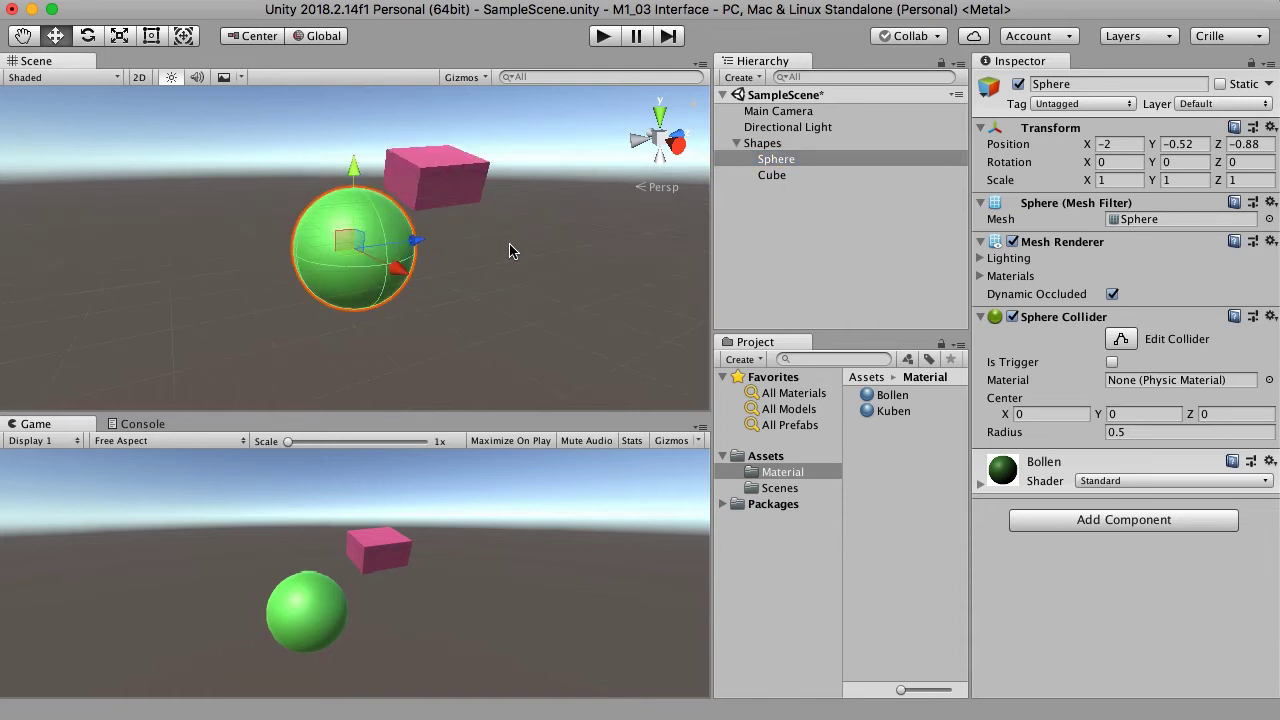
{"action": "left_click", "coordinate": [795, 175]}
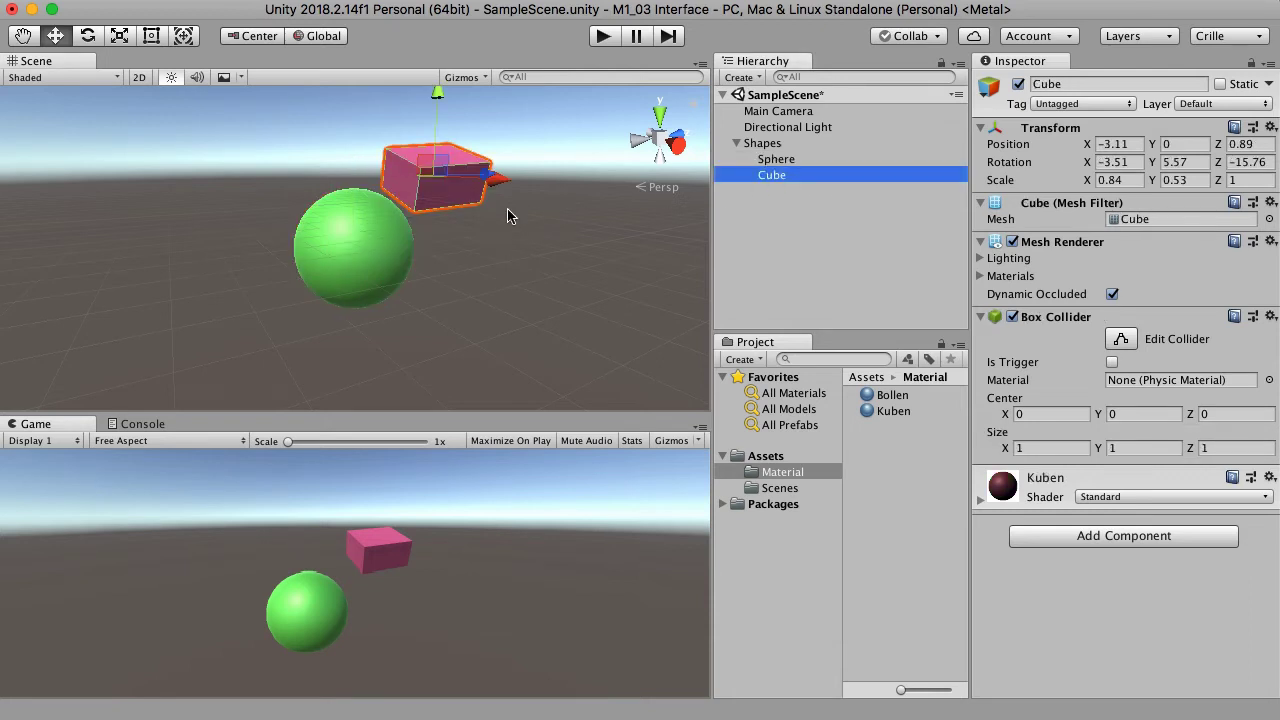
{"action": "key", "text": "f"}
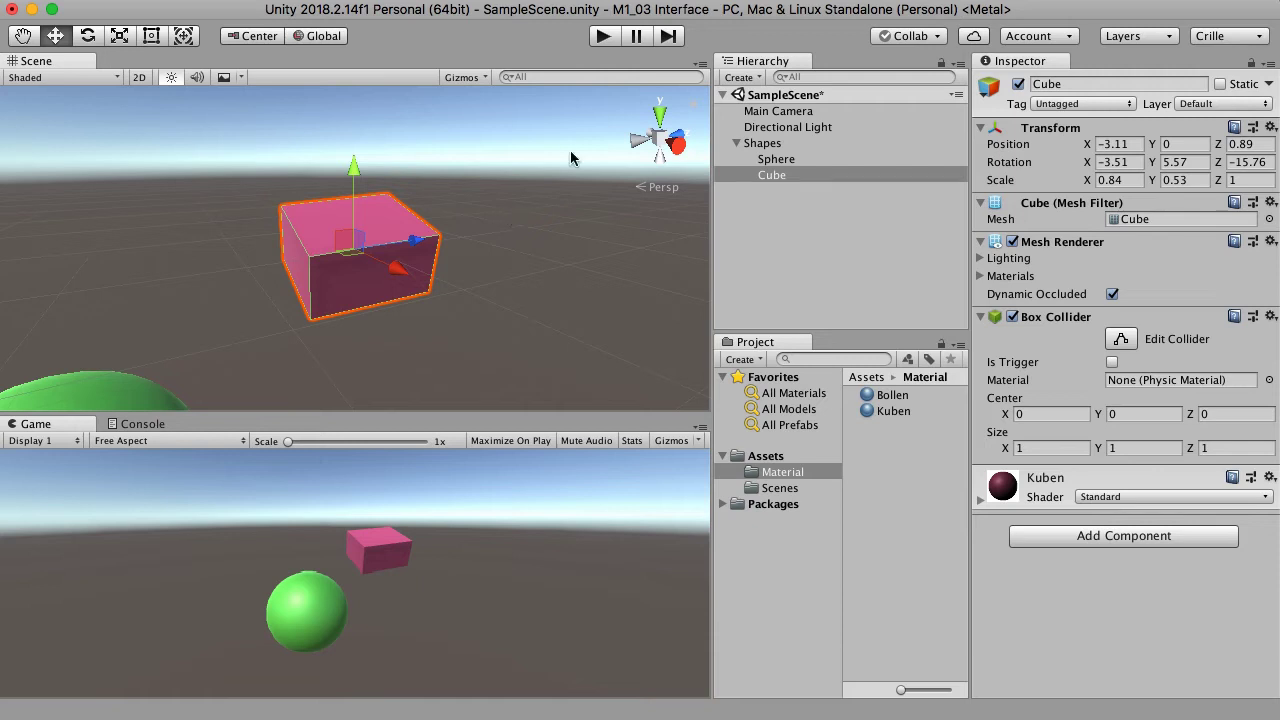
- Add a 3D Plane object to the scene outside the Shapes group and clear the selection
{"action": "scroll", "coordinate": [517, 249], "scroll_direction": "down", "scroll_amount": 5}
{"action": "left_click", "coordinate": [776, 265]}
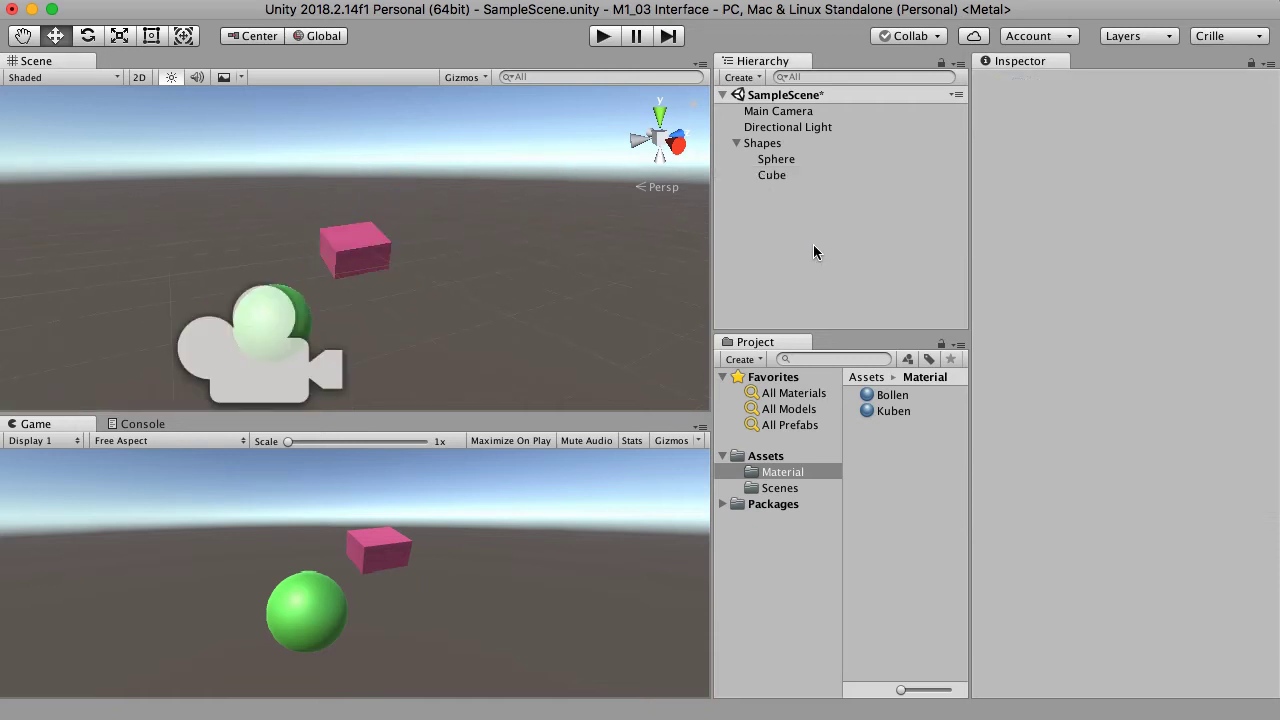
{"action": "left_click", "coordinate": [745, 78]}
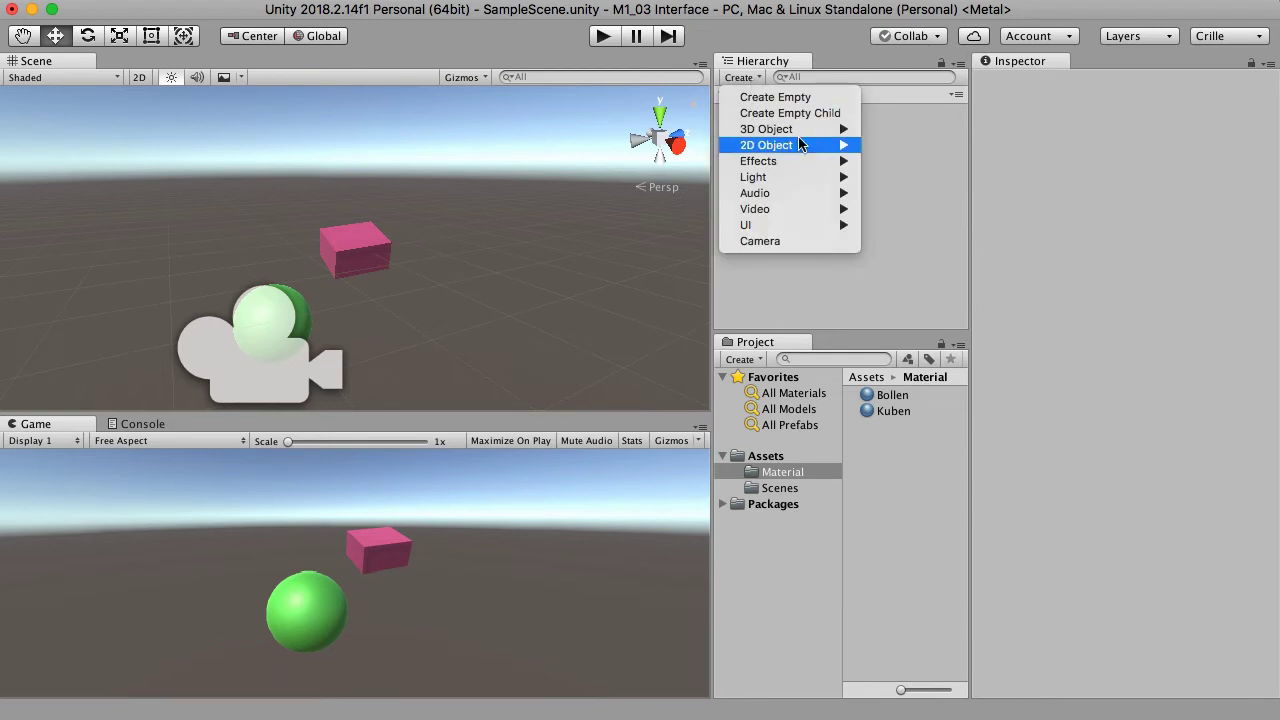
{"action": "mouse_move", "coordinate": [805, 129]}
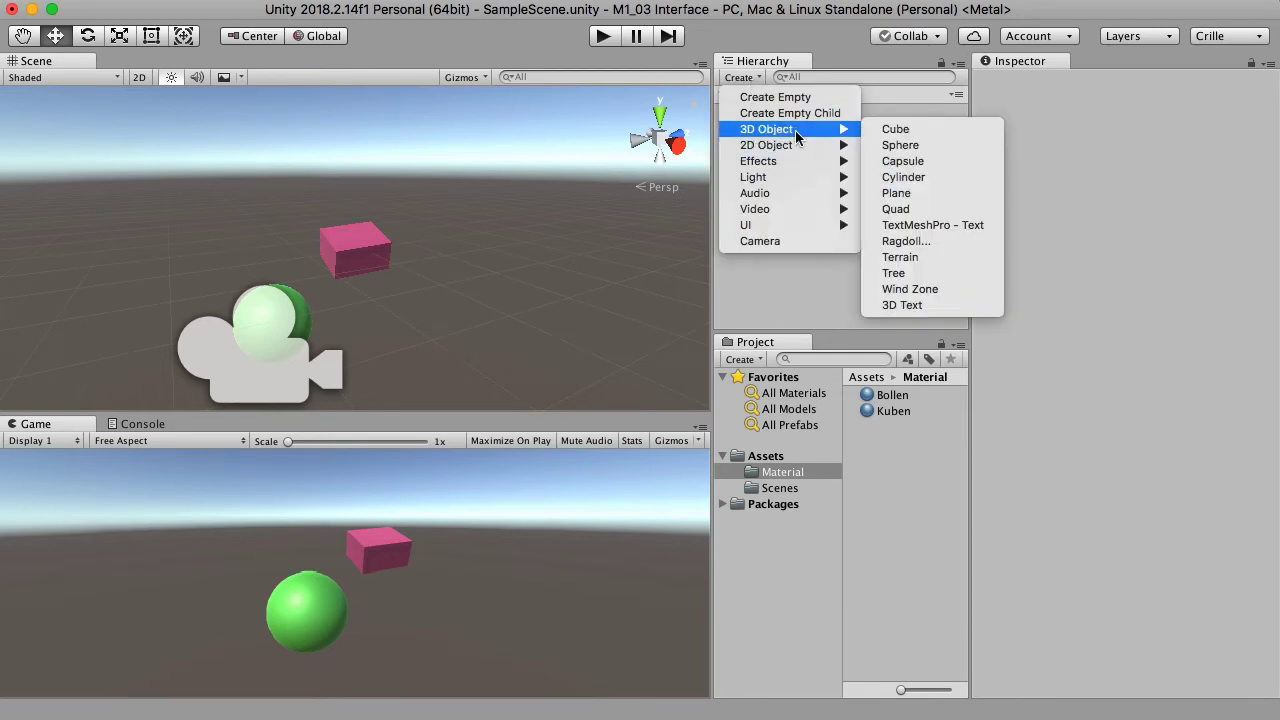
{"action": "left_click", "coordinate": [949, 192]}
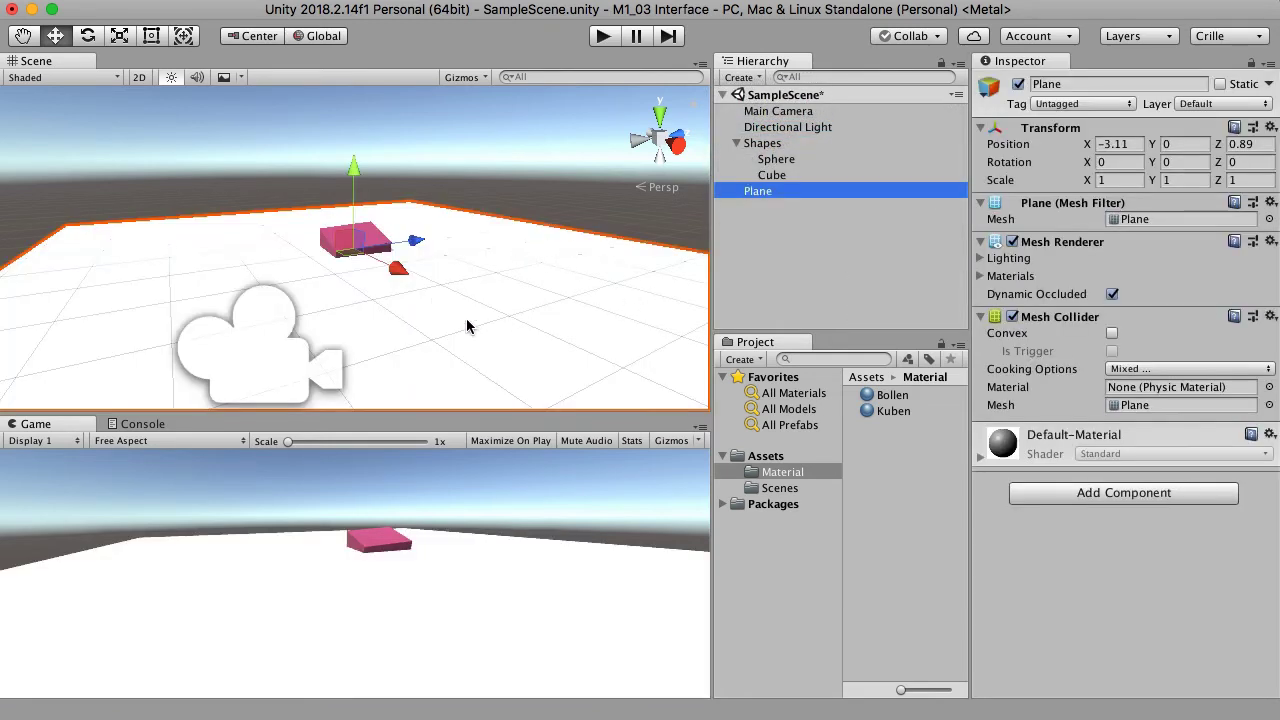
{"action": "scroll", "coordinate": [469, 342], "scroll_direction": "down", "scroll_amount": 3}
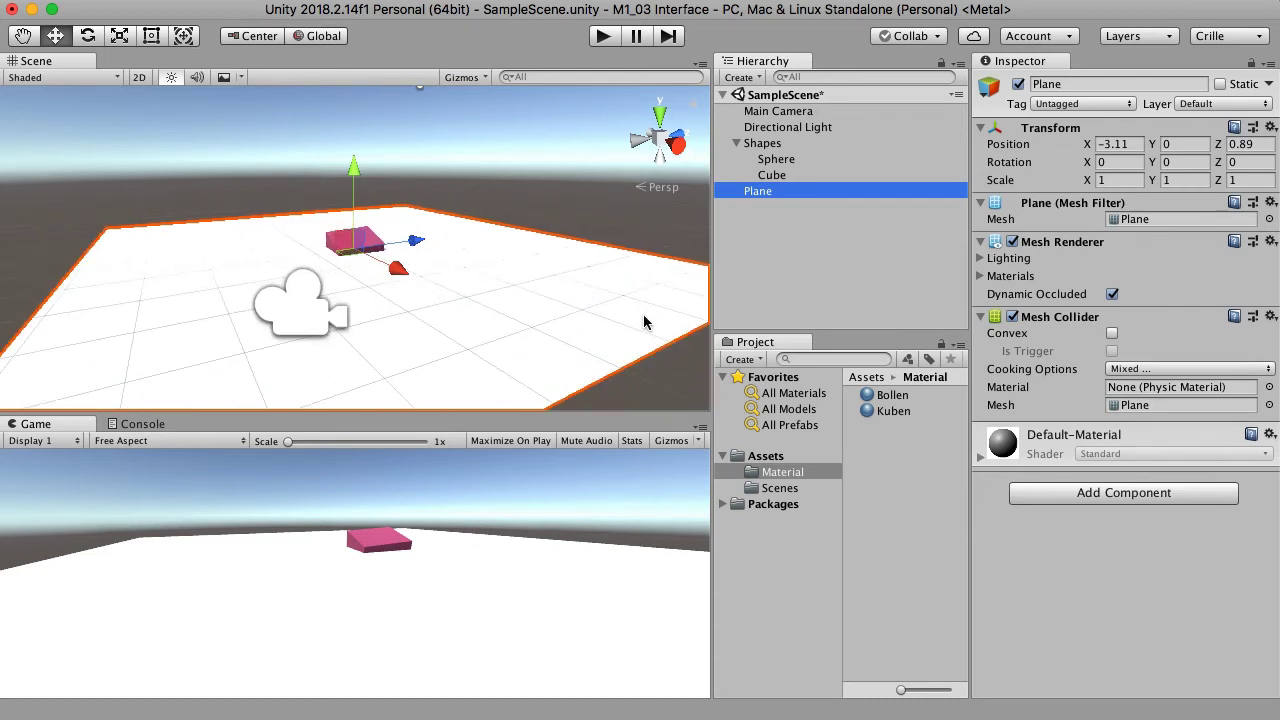
{"action": "left_click", "coordinate": [894, 457]}
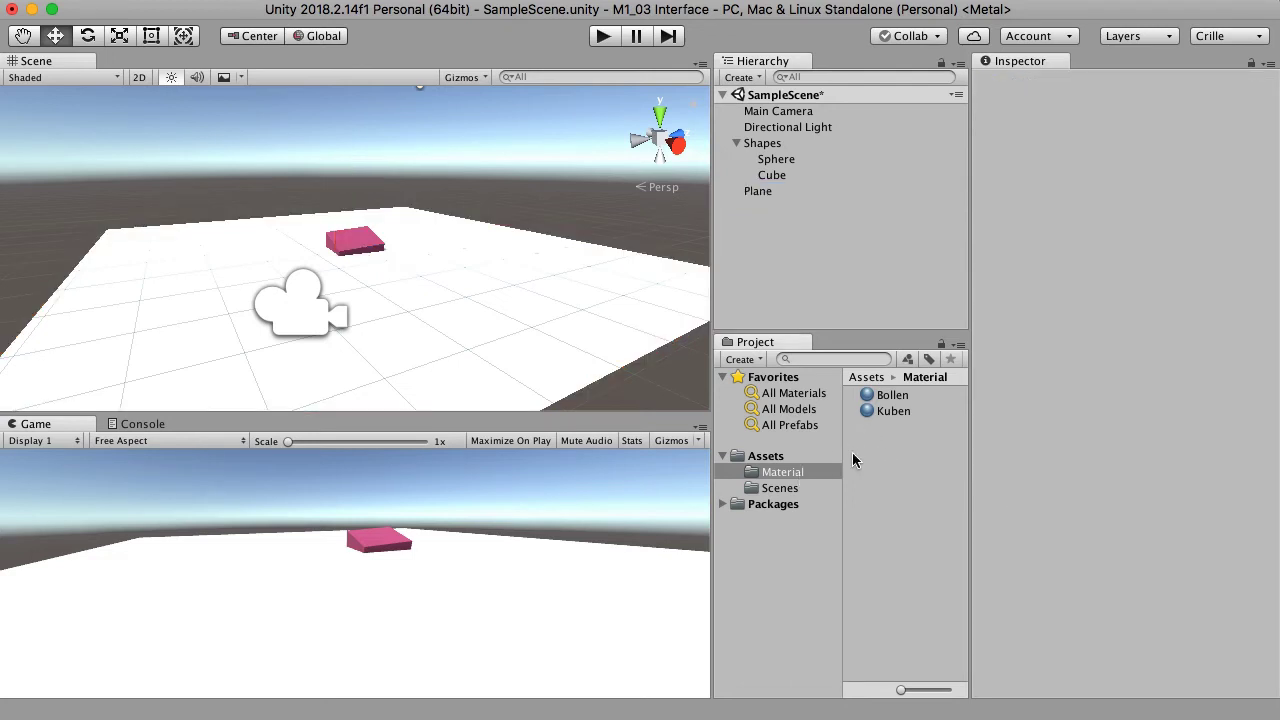
- Create a new material named Golv in the Material folder
{"action": "right_click", "coordinate": [866, 449]}
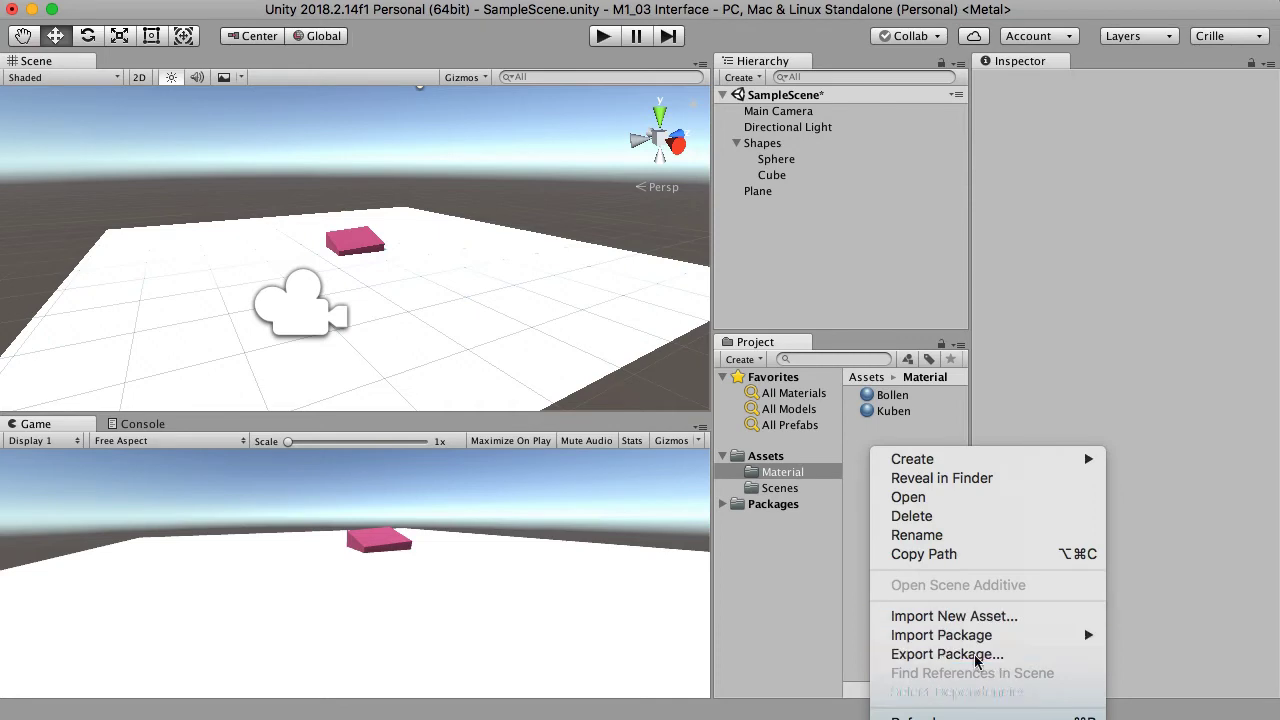
{"action": "mouse_move", "coordinate": [968, 459]}
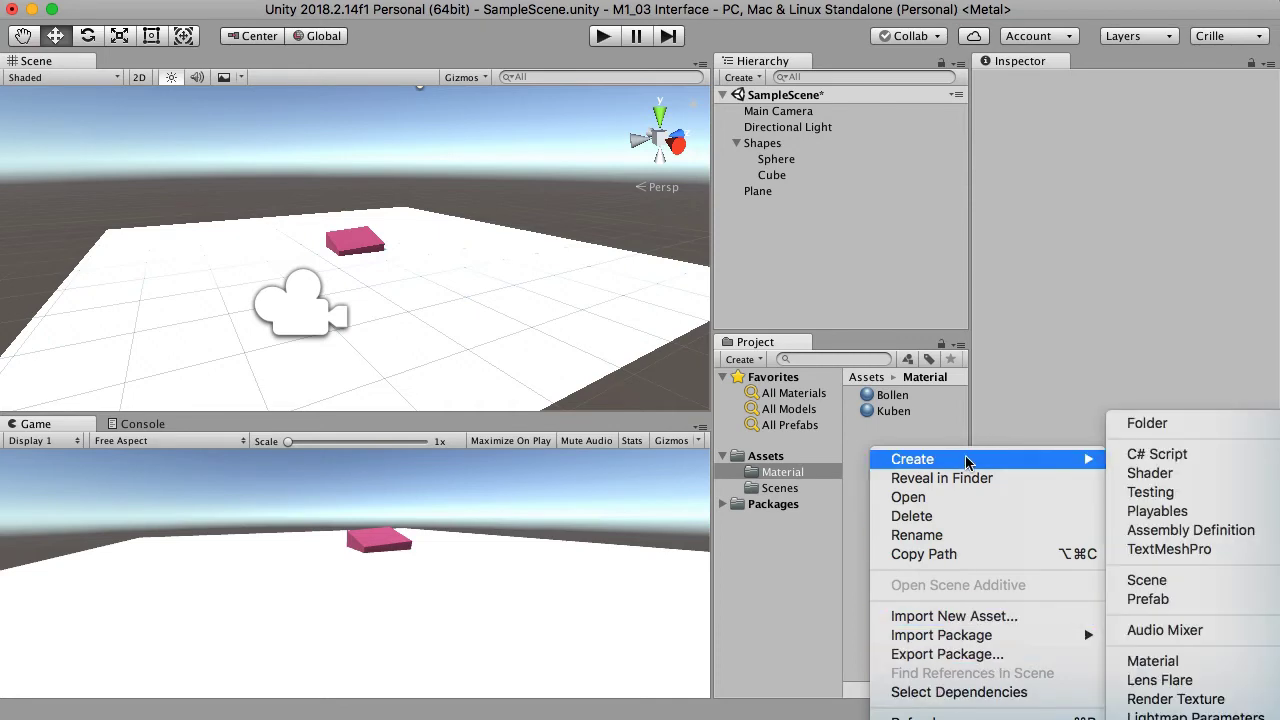
{"action": "left_click", "coordinate": [1184, 662]}
{"action": "type", "text": "Golv"}
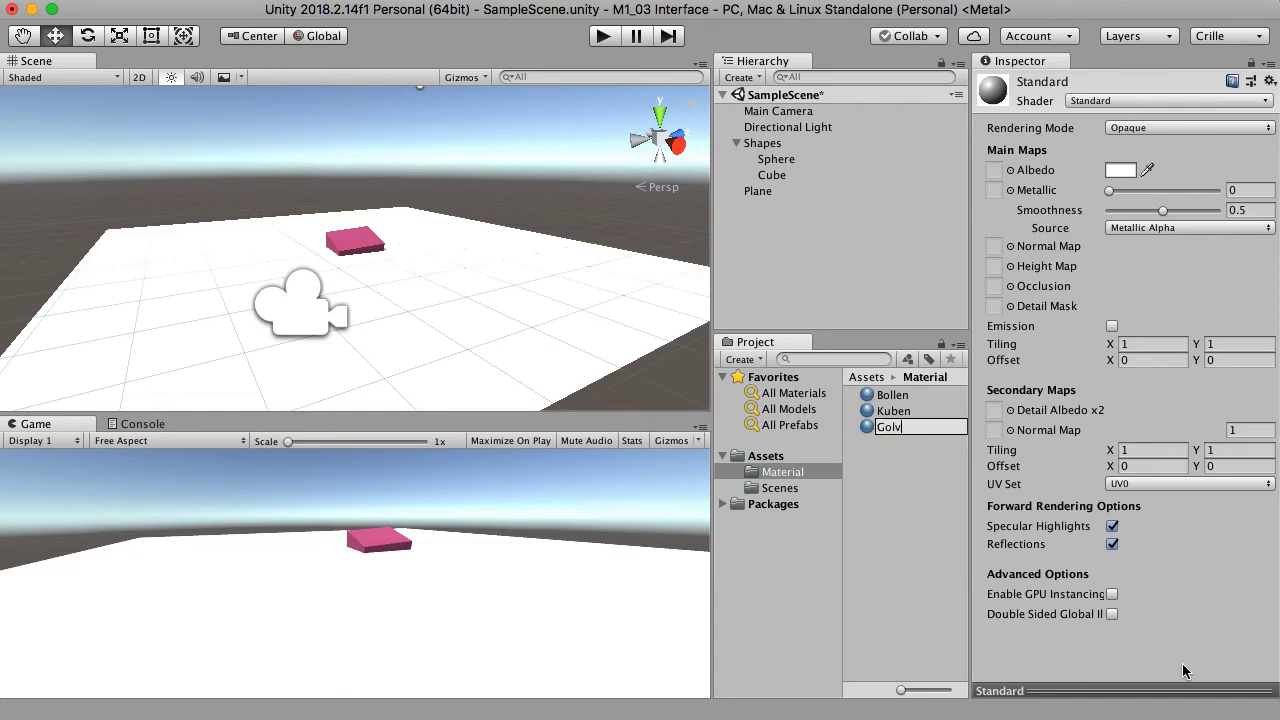
{"action": "key", "text": "Return"}
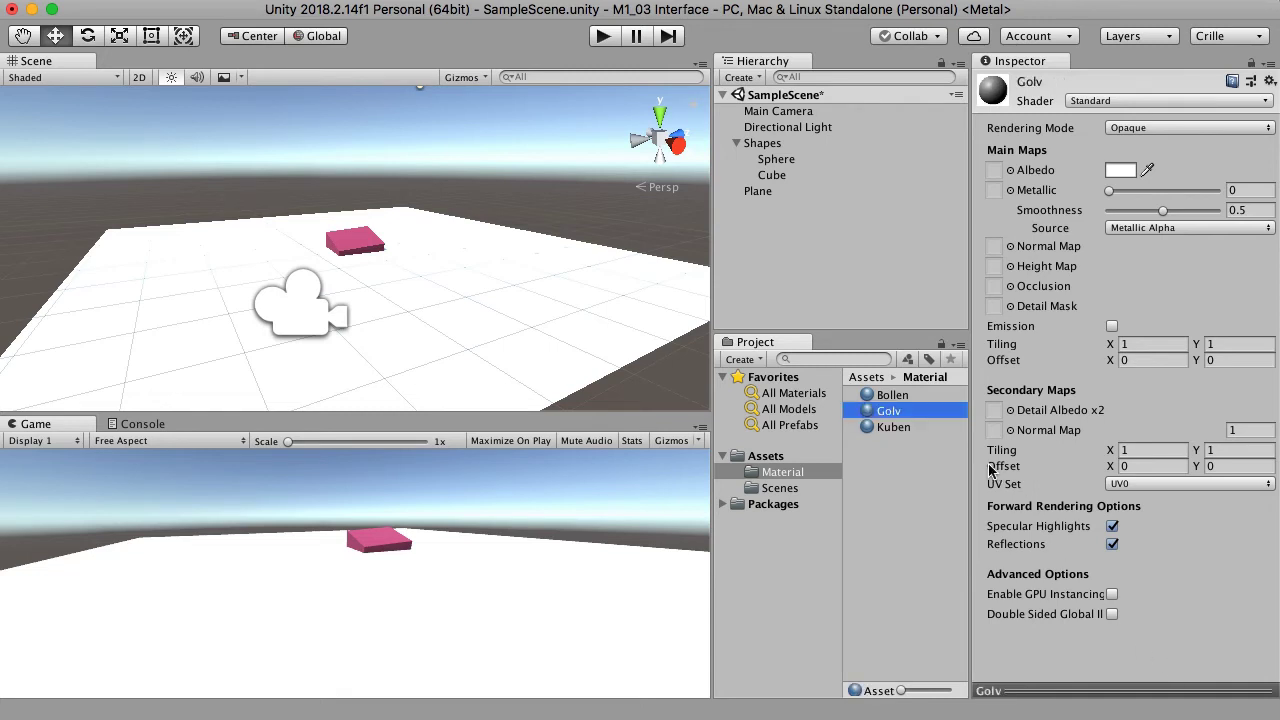
- Set the Golv material's albedo to pale yellow E4E78D and apply the material to the Plane in the scene
{"action": "left_click", "coordinate": [1121, 170]}
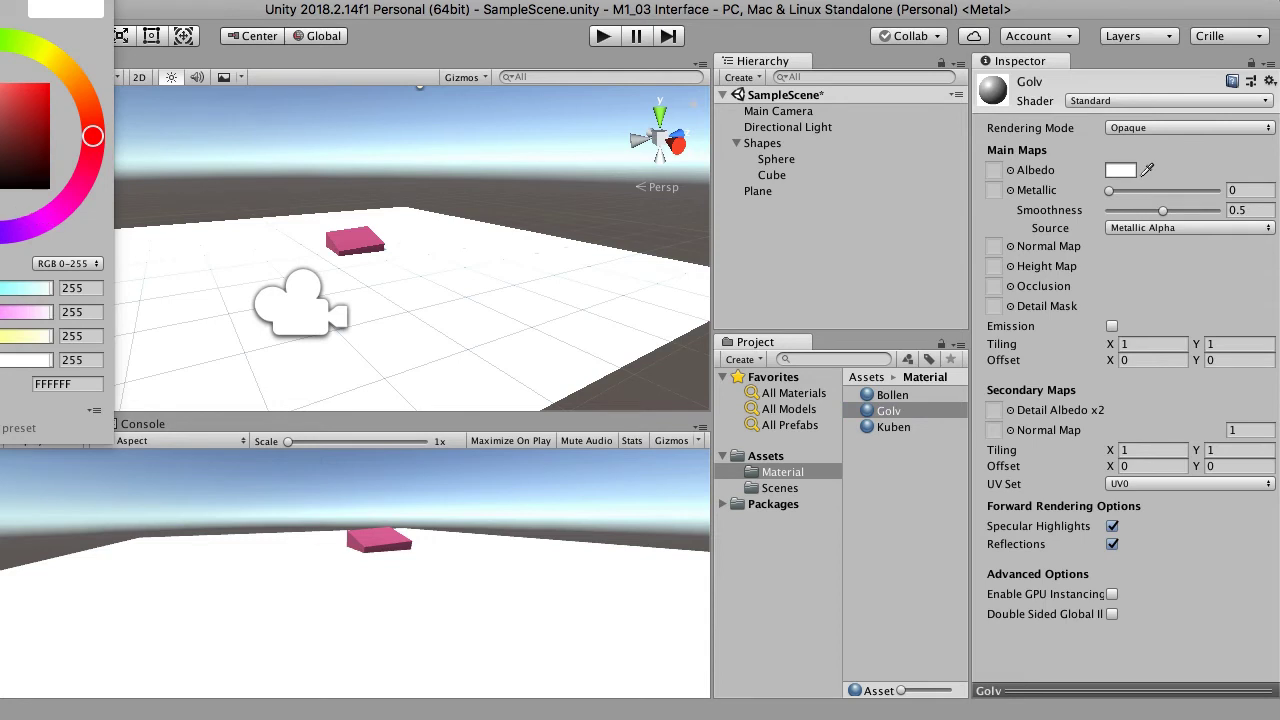
{"action": "left_click", "coordinate": [41, 51]}
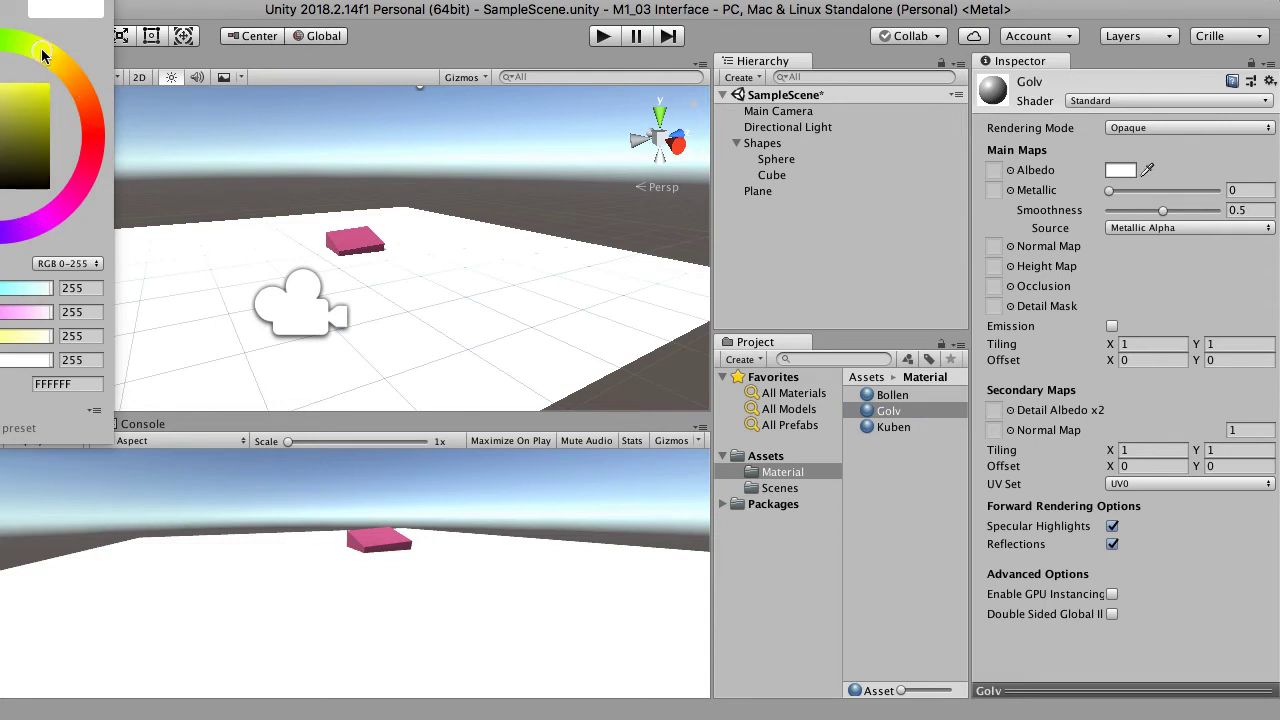
{"action": "left_click", "coordinate": [16, 94]}
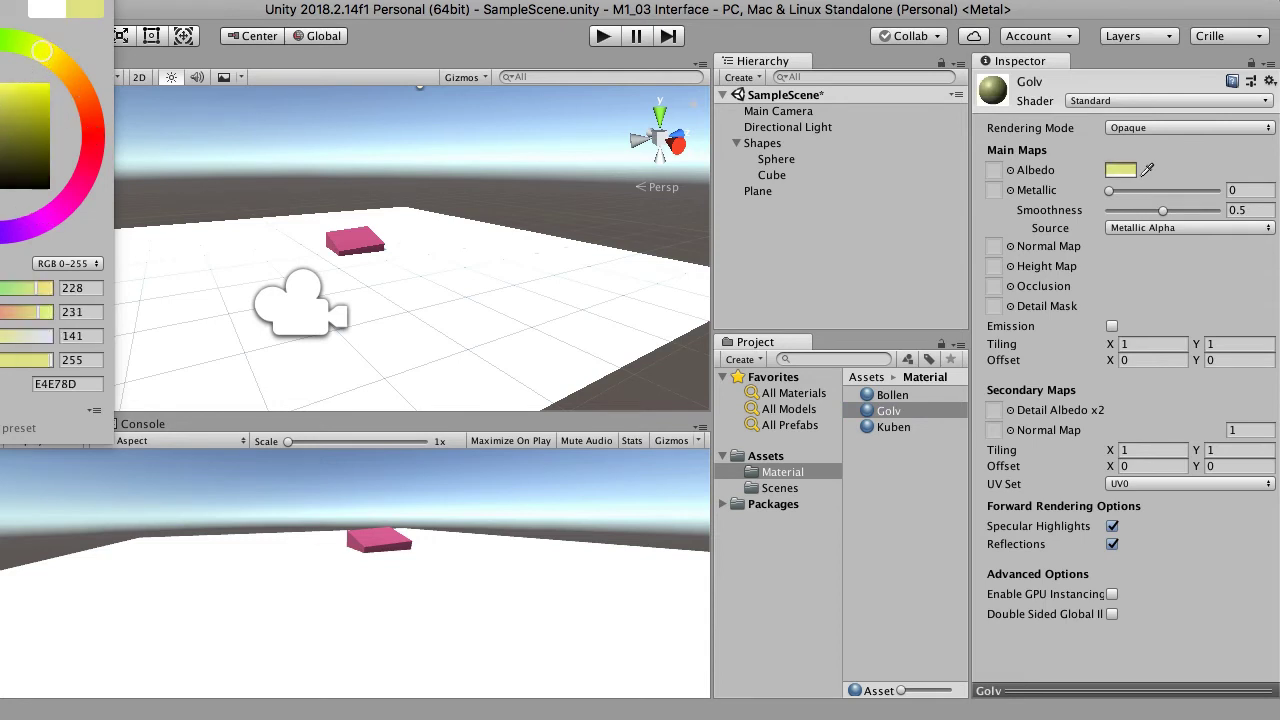
{"action": "key", "text": "Return"}
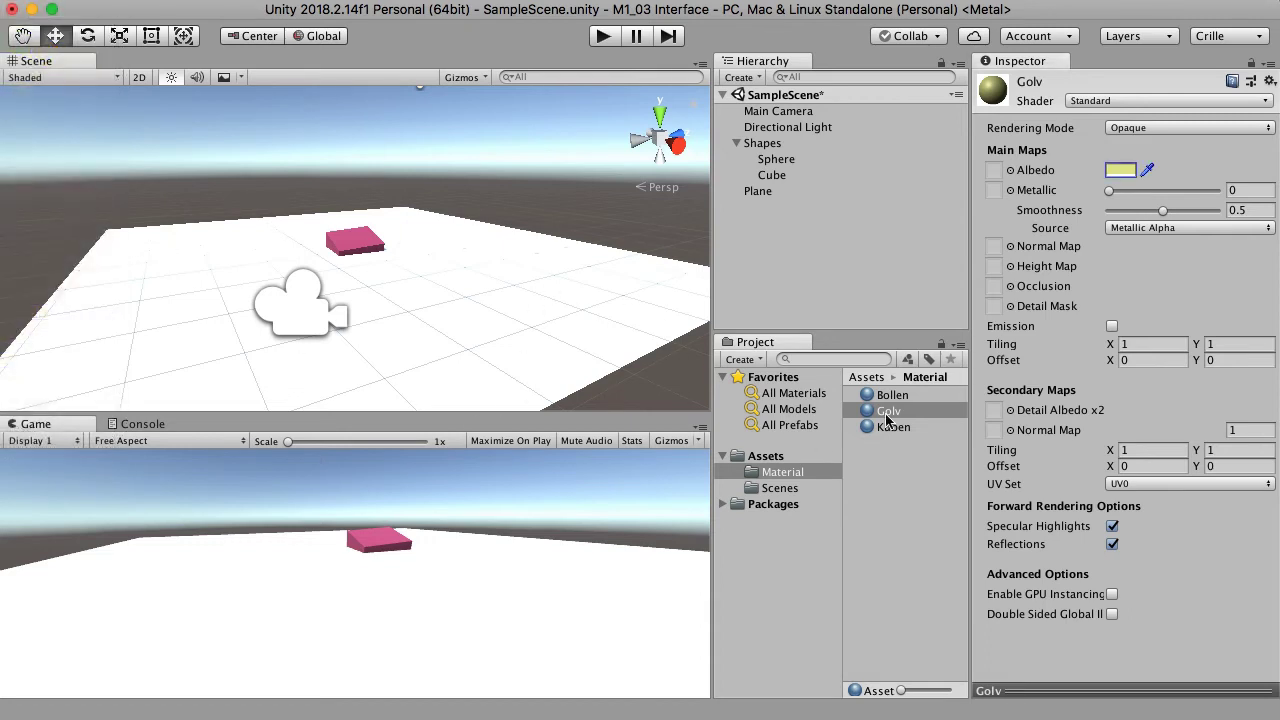
{"action": "left_click_drag", "start_coordinate": [893, 414], "coordinate": [532, 338]}
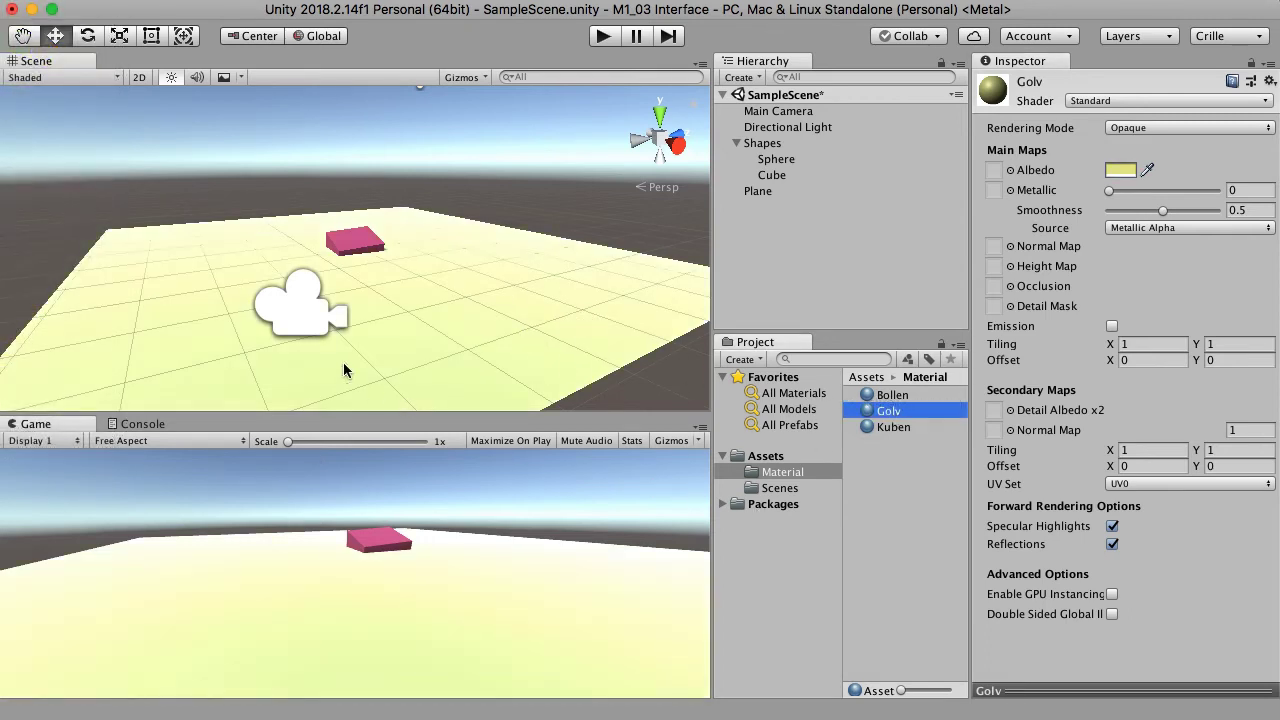
- Reset the Plane's transform to place it at position 0, 0, 0
{"action": "scroll", "coordinate": [398, 380], "scroll_direction": "up", "scroll_amount": 3}
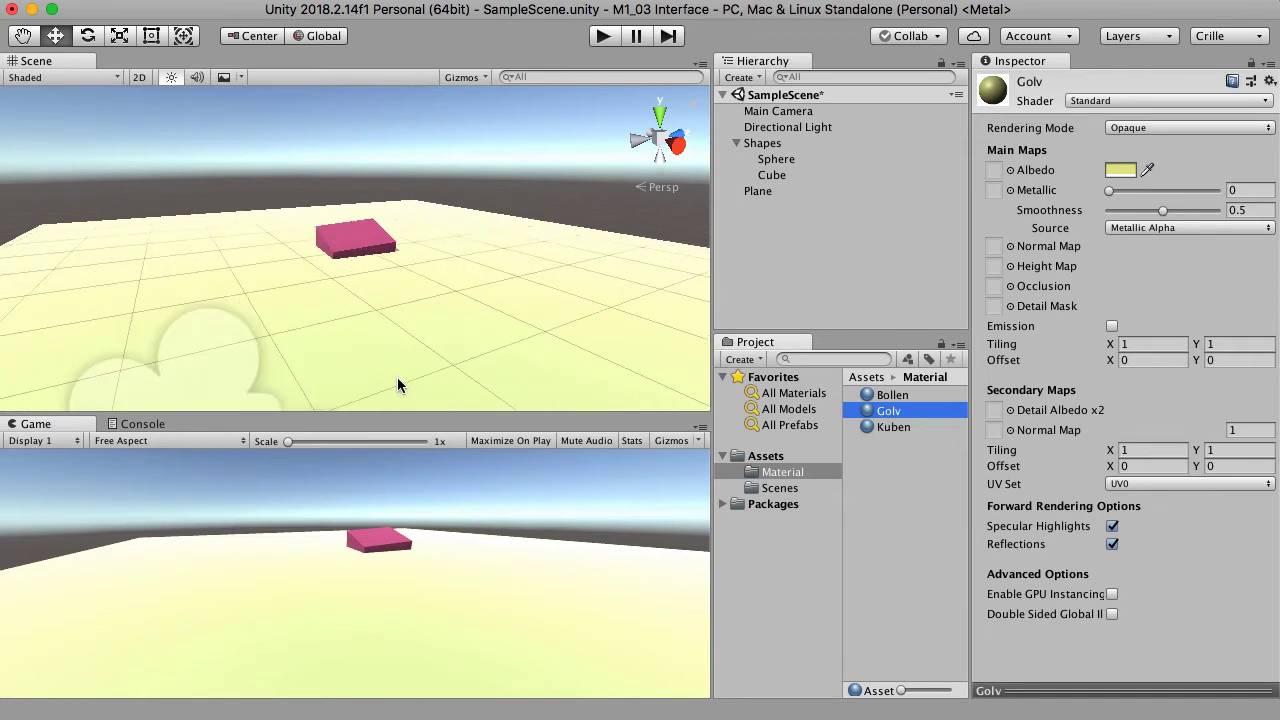
{"action": "left_click", "coordinate": [791, 162]}
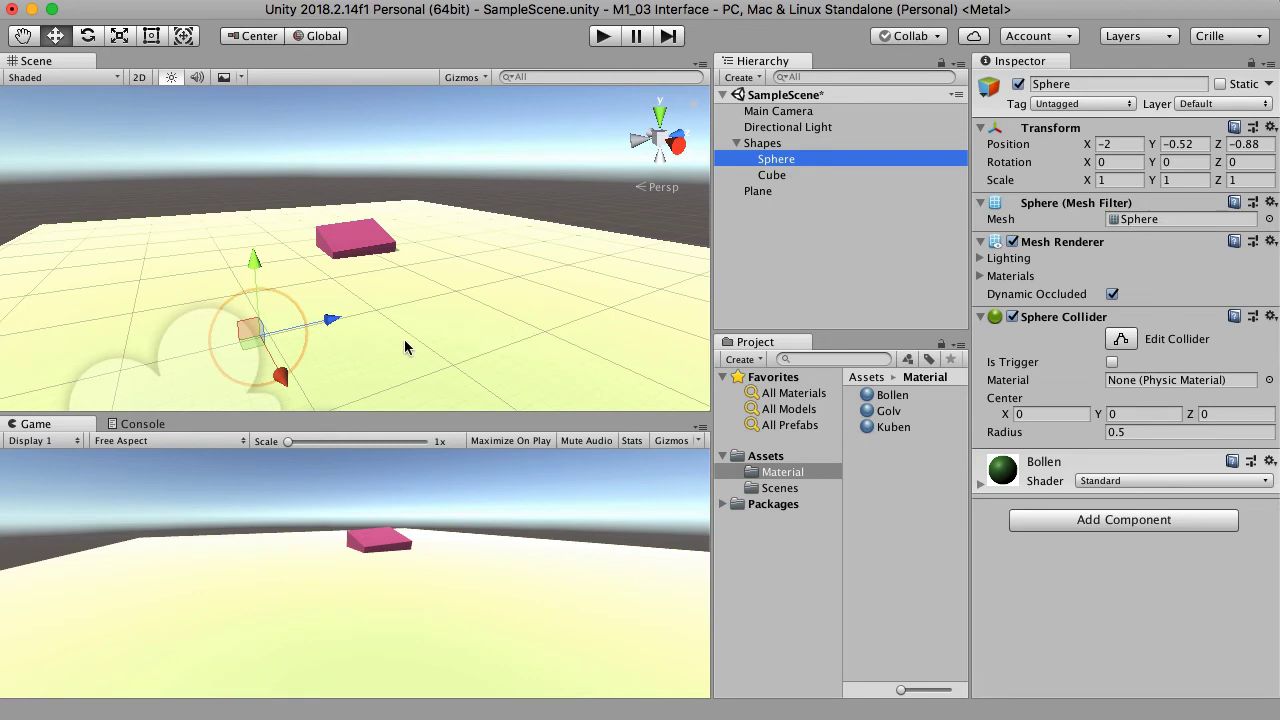
{"action": "middle_click_drag", "start_coordinate": [406, 338], "coordinate": [243, 357]}
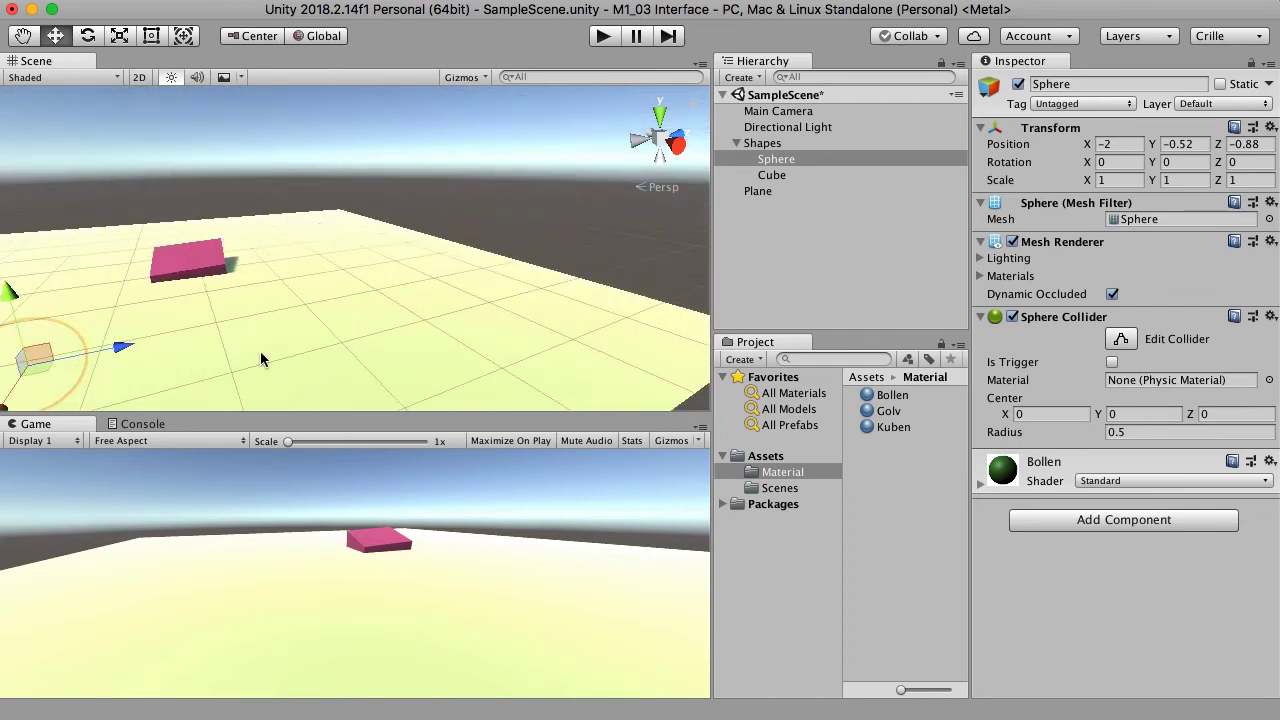
{"action": "left_click_drag", "start_coordinate": [260, 351], "coordinate": [221, 328], "text": "alt"}
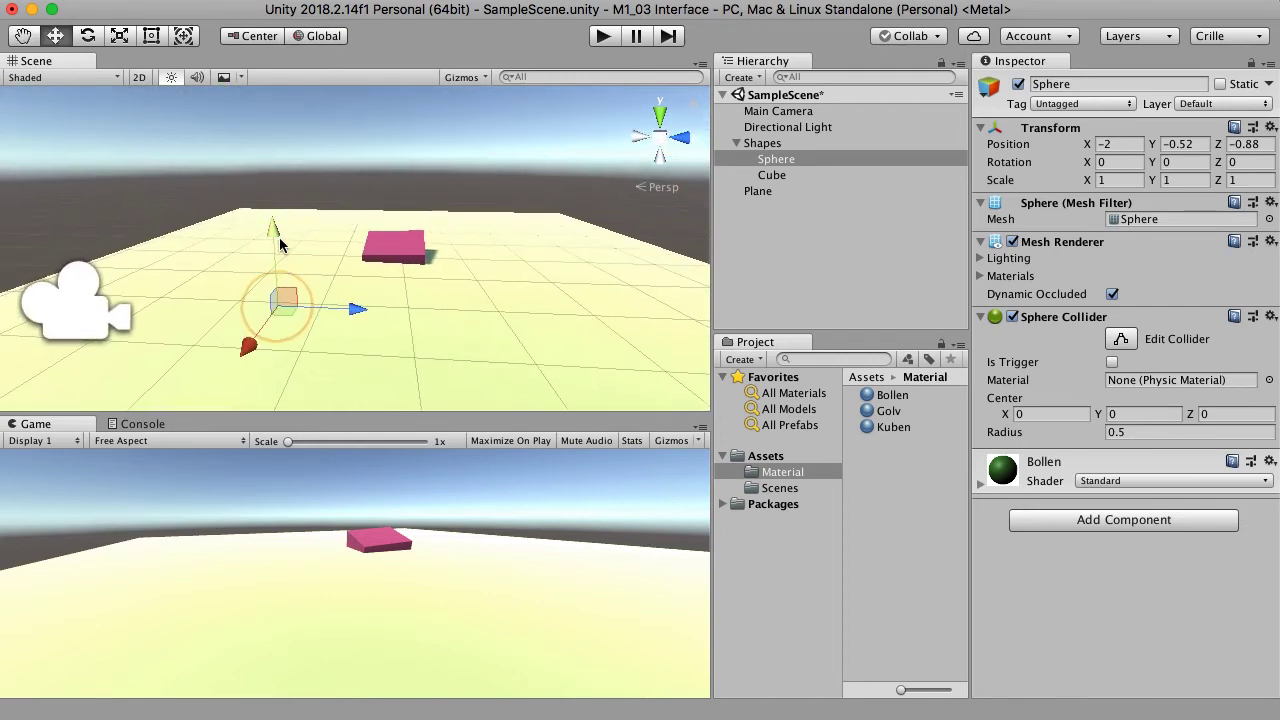
{"action": "left_click", "coordinate": [783, 192]}
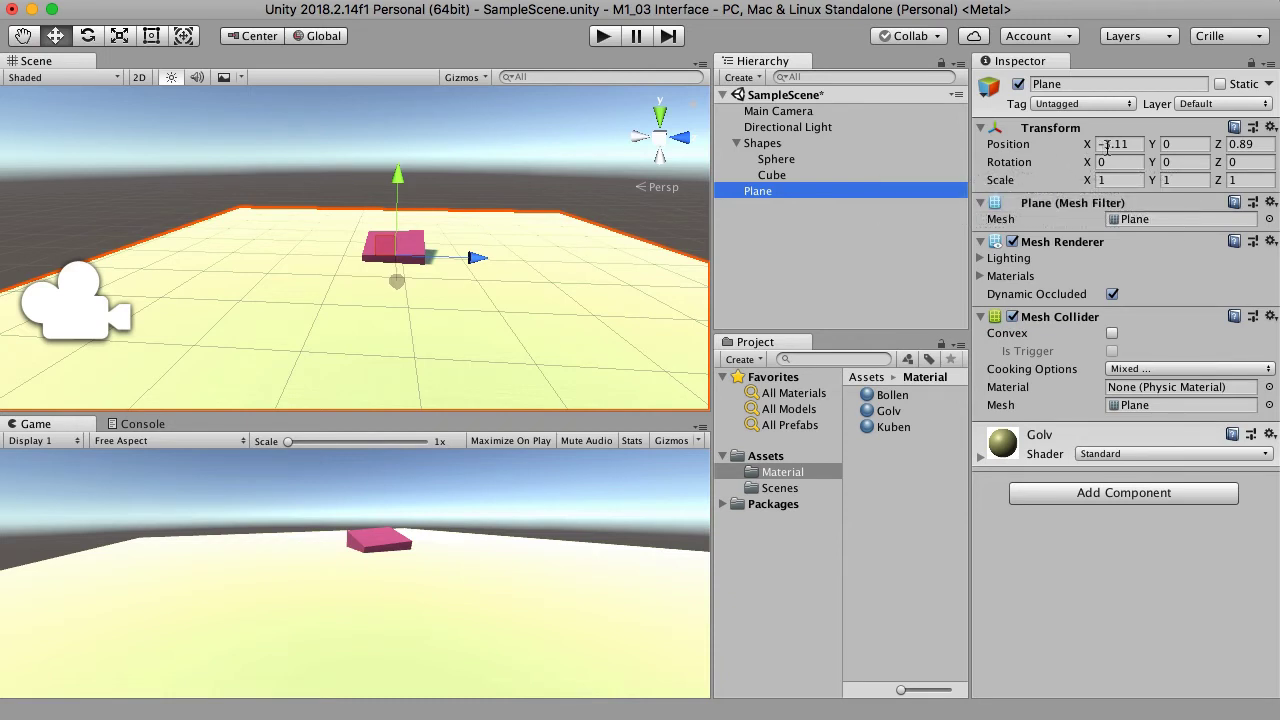
{"action": "left_click", "coordinate": [1270, 127]}
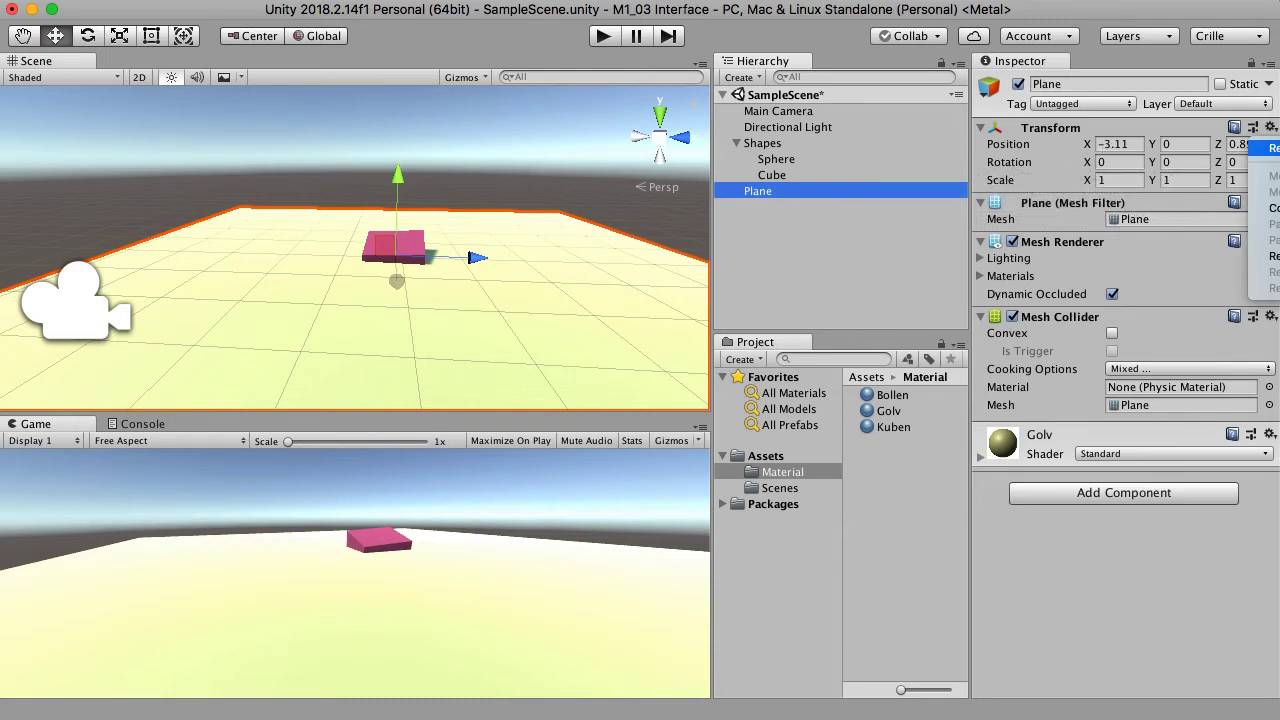
{"action": "left_click", "coordinate": [1272, 148]}
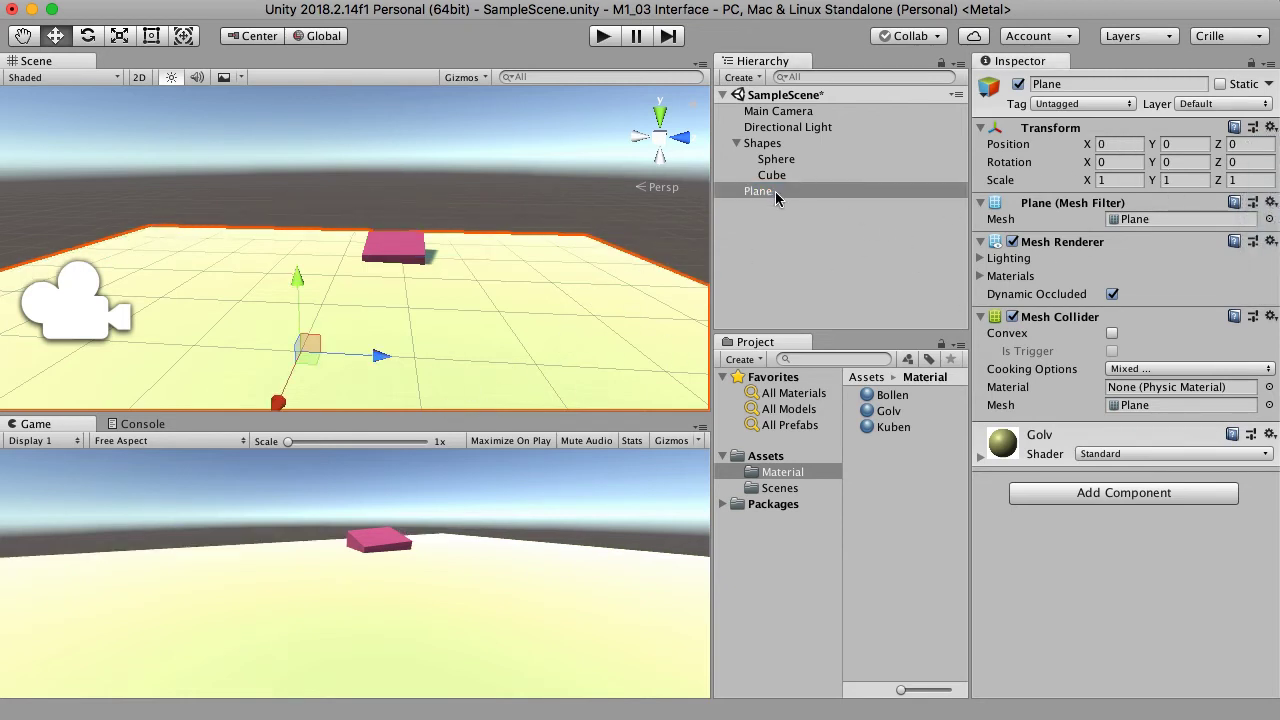
- Raise the Sphere to about Y 0.91 and the Cube to about Y 0.73, above the Plane
{"action": "left_click", "coordinate": [778, 160]}
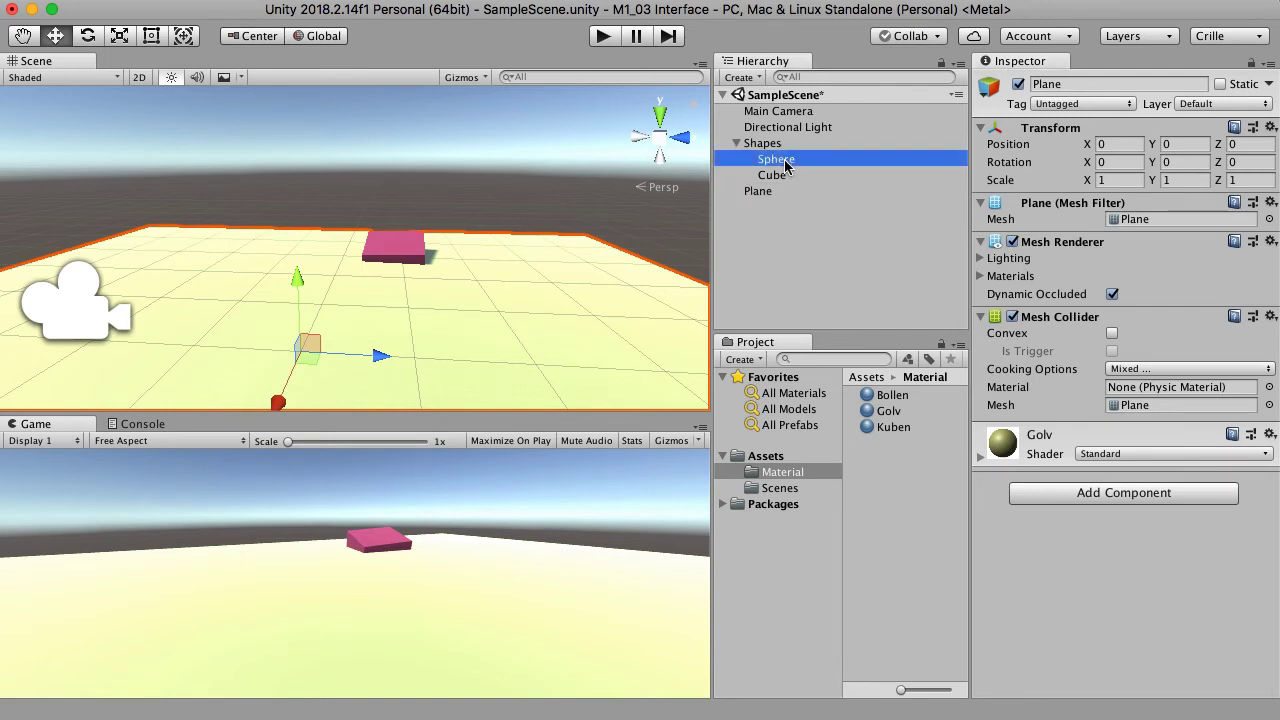
{"action": "left_click_drag", "start_coordinate": [274, 224], "coordinate": [271, 130]}
{"action": "left_click", "coordinate": [416, 248]}
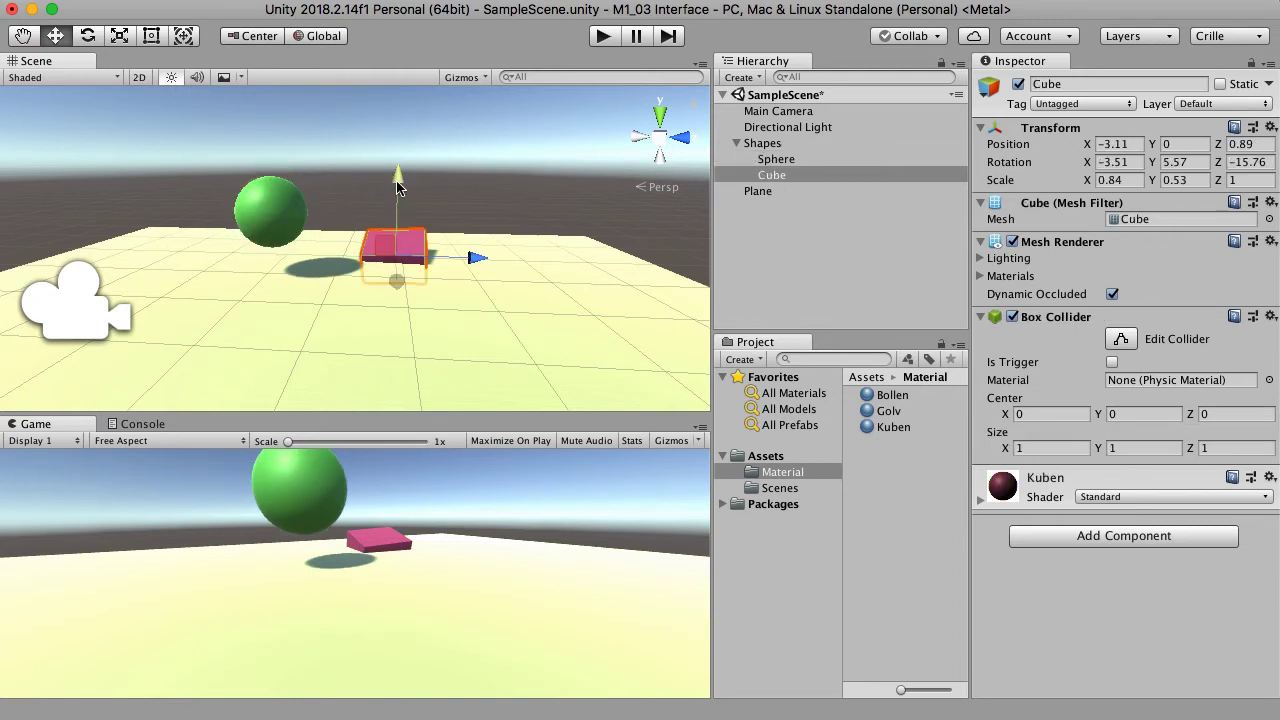
{"action": "left_click_drag", "start_coordinate": [399, 192], "coordinate": [403, 149]}
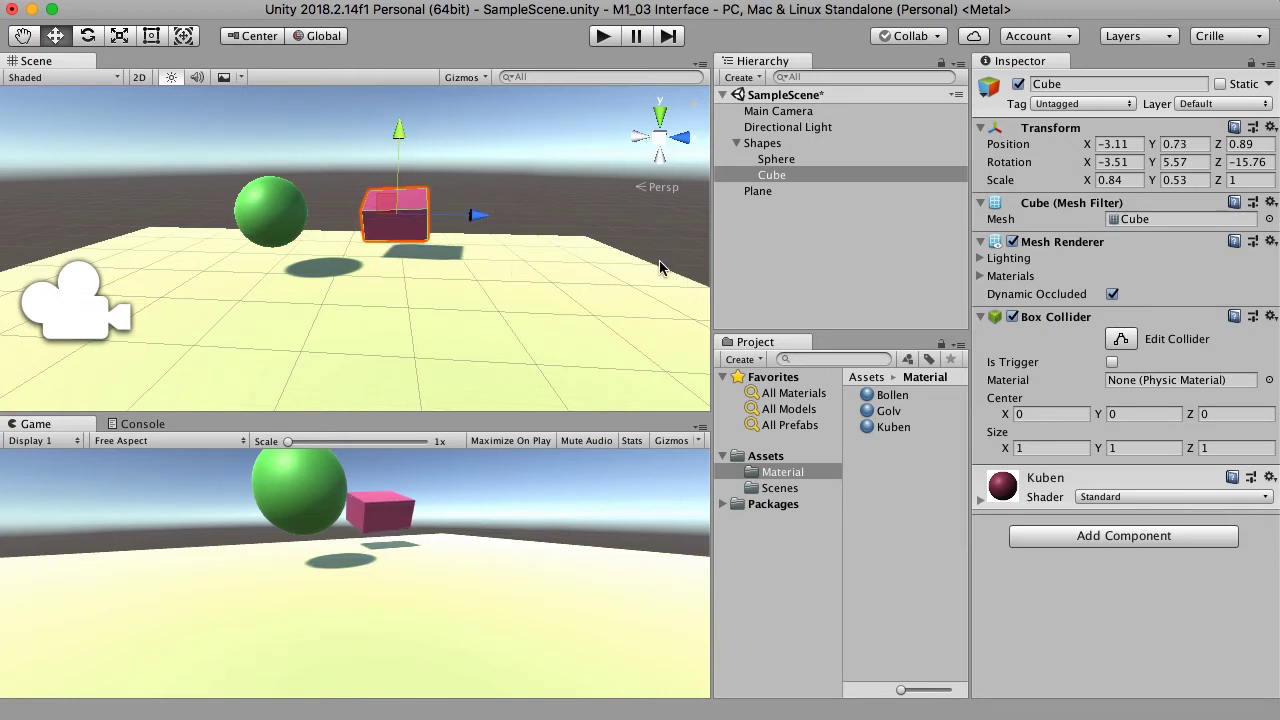
- In the top view, scale the Plane to about 2.48 on X and 1.78 on Z
{"action": "left_click", "coordinate": [662, 117]}
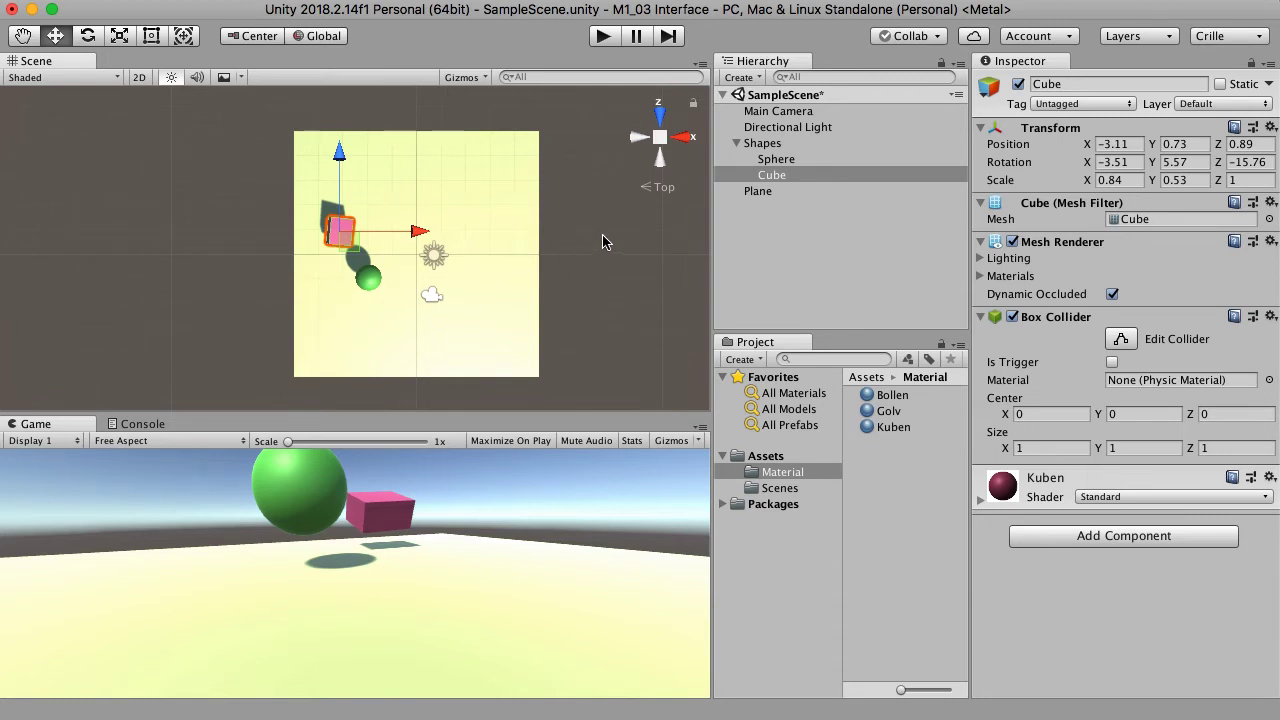
{"action": "left_click", "coordinate": [766, 193]}
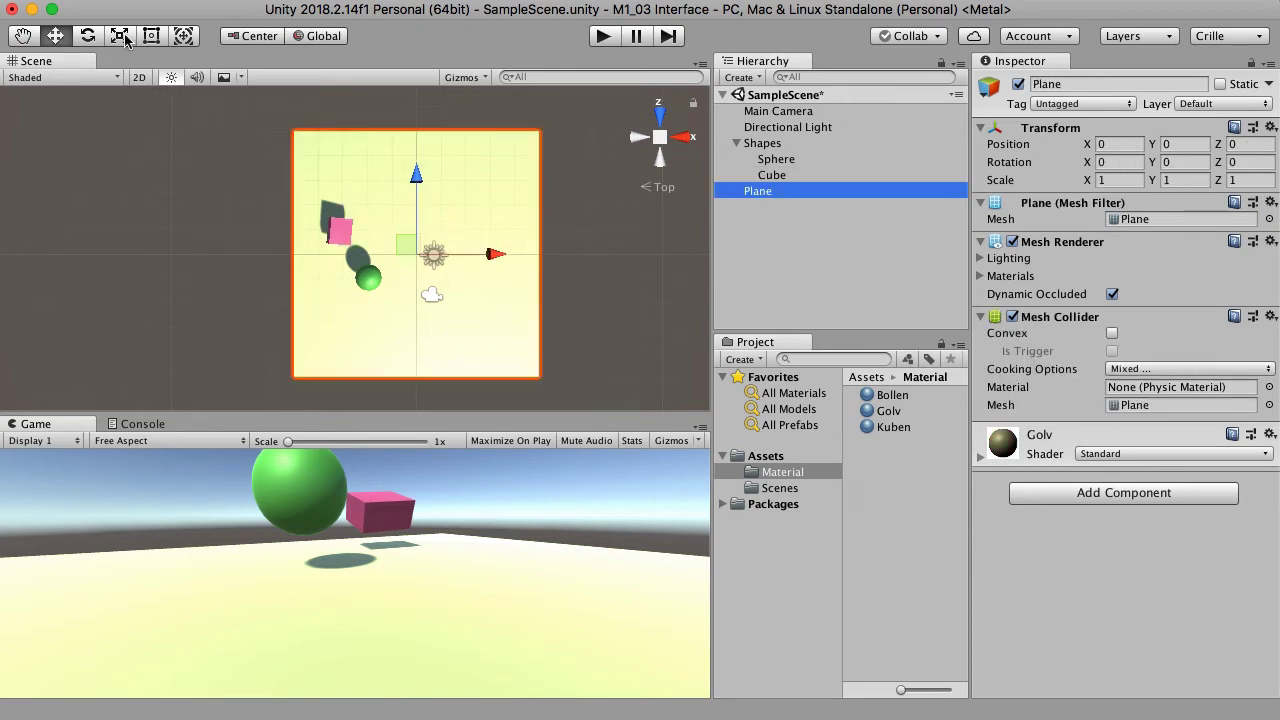
{"action": "left_click", "coordinate": [160, 36]}
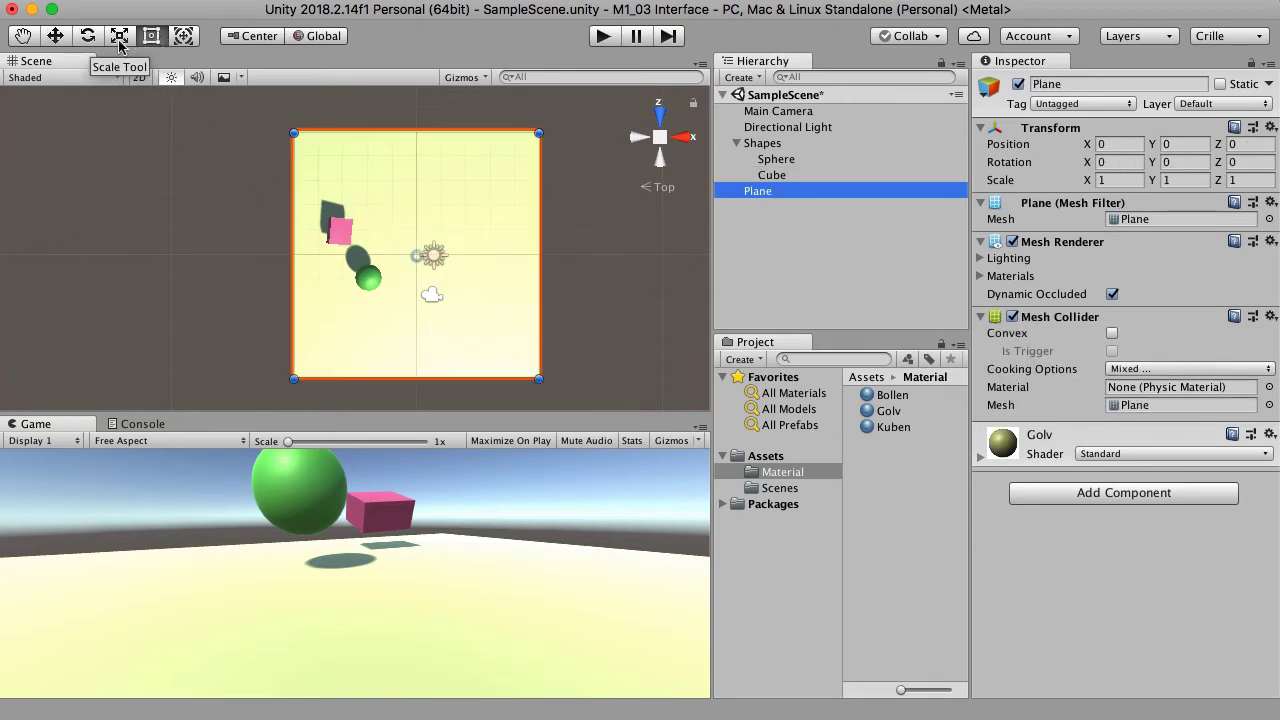
{"action": "left_click", "coordinate": [119, 36]}
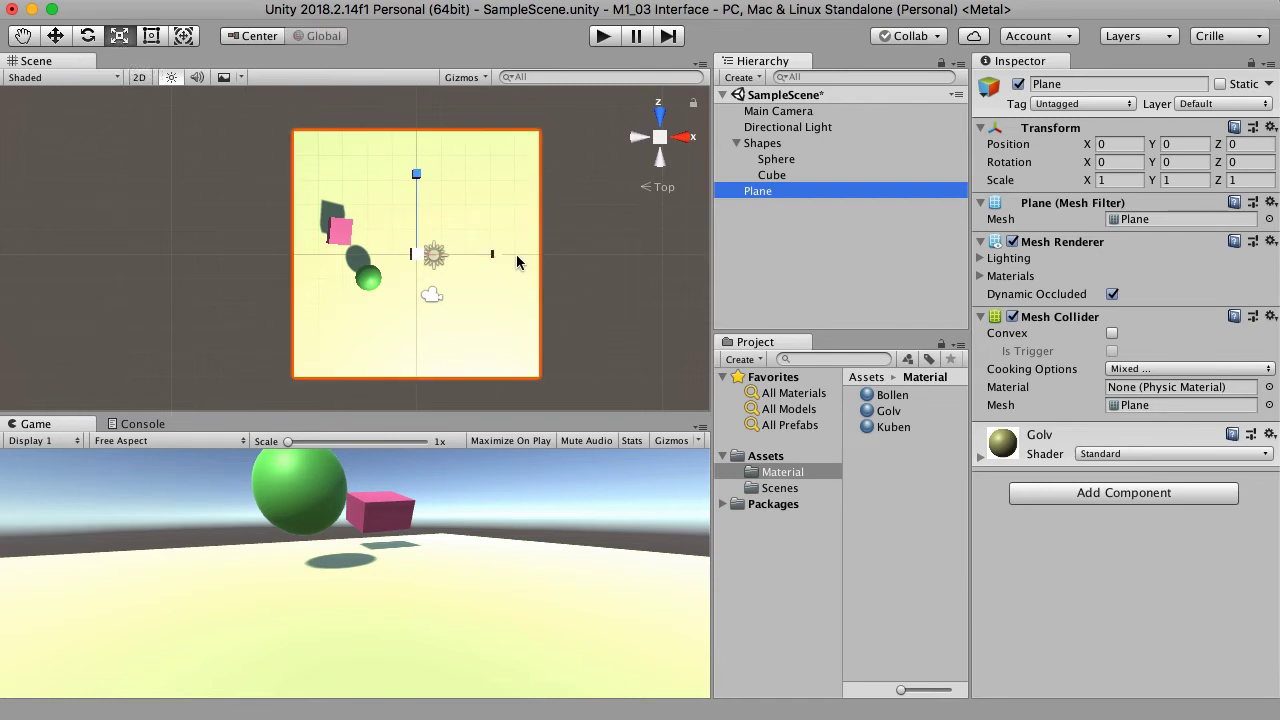
{"action": "left_click_drag", "start_coordinate": [496, 254], "coordinate": [568, 249]}
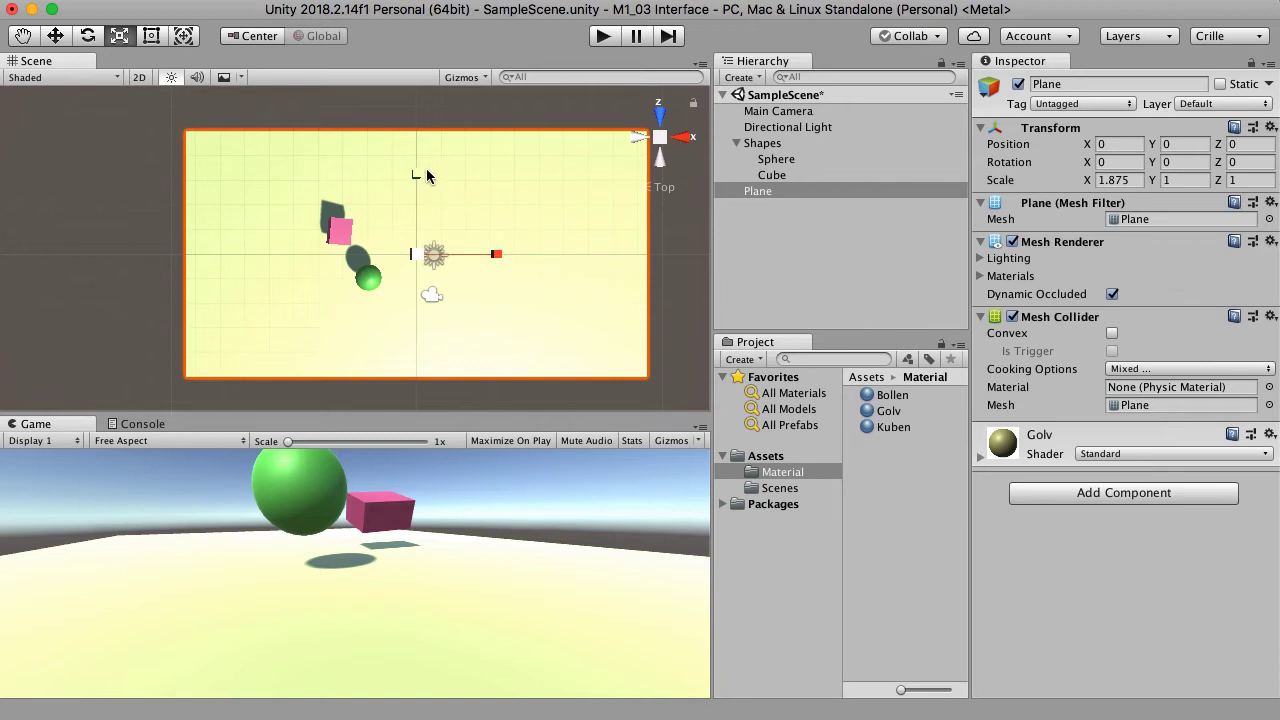
{"action": "mouse_move", "coordinate": [417, 174]}
{"action": "left_mouse_down"}
{"action": "mouse_move", "coordinate": [420, 145]}
{"action": "mouse_move", "coordinate": [397, 172]}
{"action": "mouse_move", "coordinate": [403, 155]}
{"action": "left_mouse_up"}
{"action": "scroll", "coordinate": [420, 262], "scroll_direction": "down", "scroll_amount": 3}
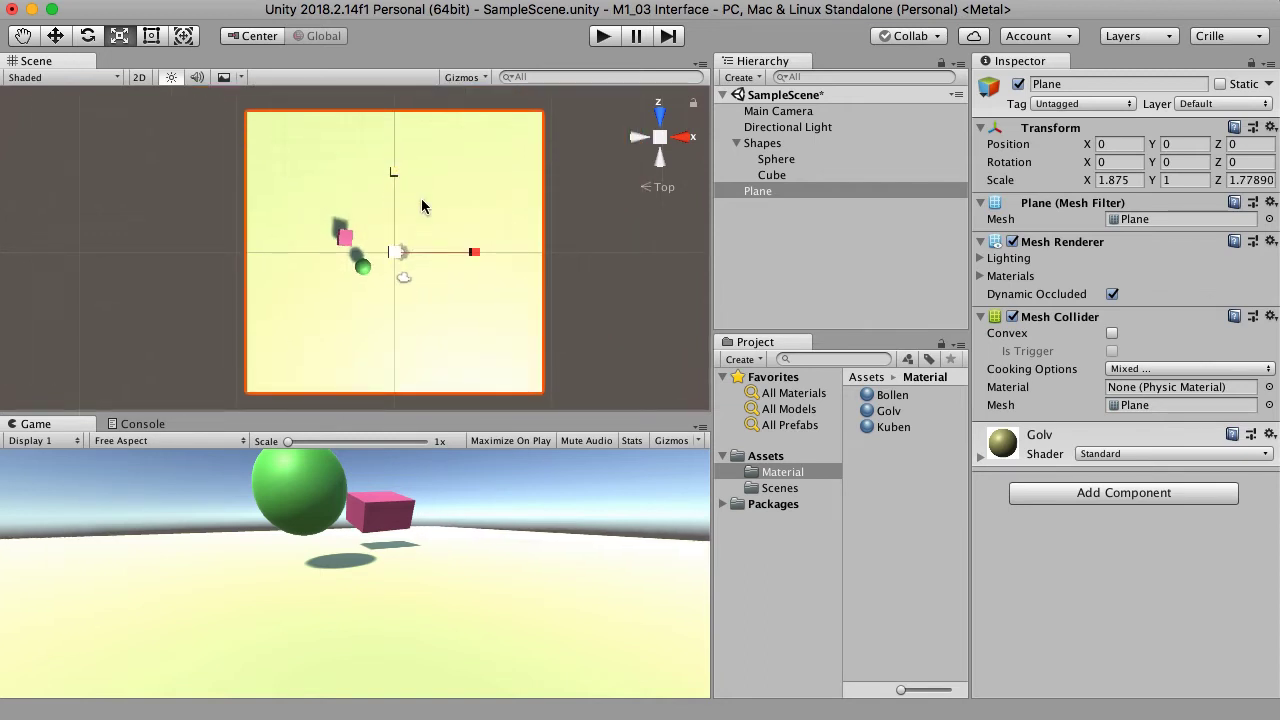
{"action": "left_click_drag", "start_coordinate": [472, 251], "coordinate": [500, 250]}
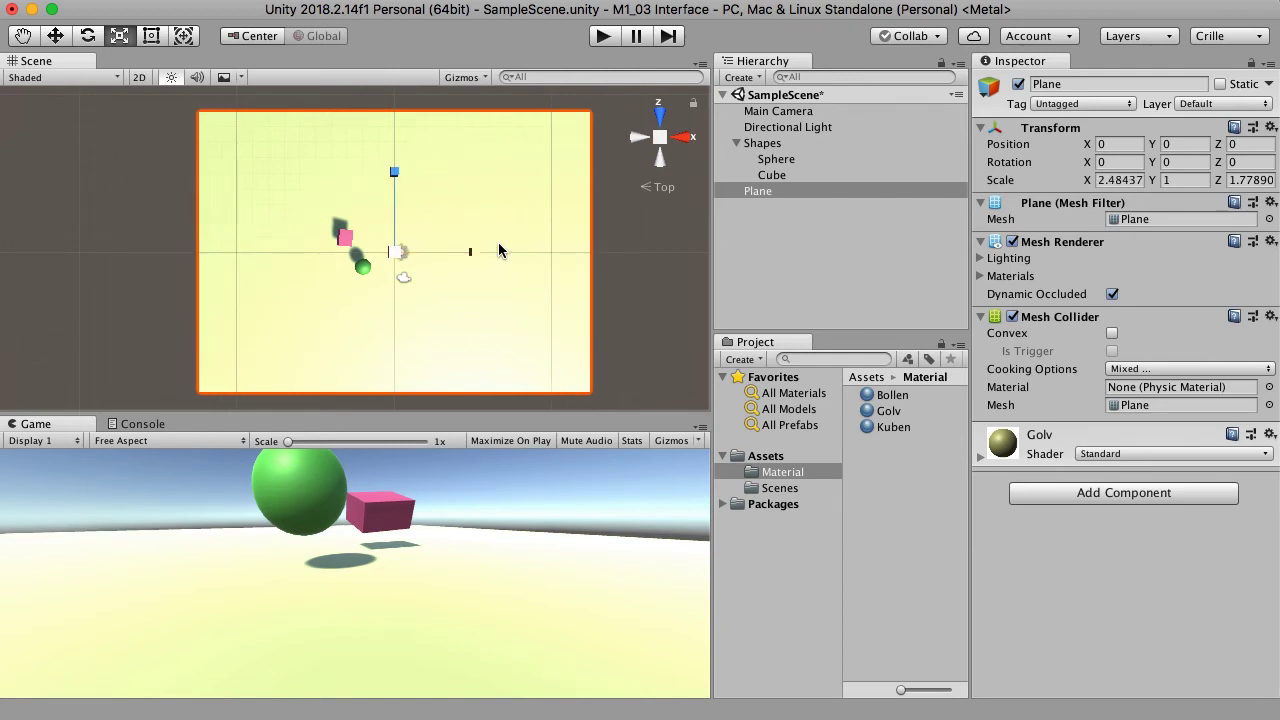
- Frame the Cube in the Scene view and orbit to a low perspective showing the Cube and Sphere above the Plane
{"action": "left_click", "coordinate": [361, 267]}
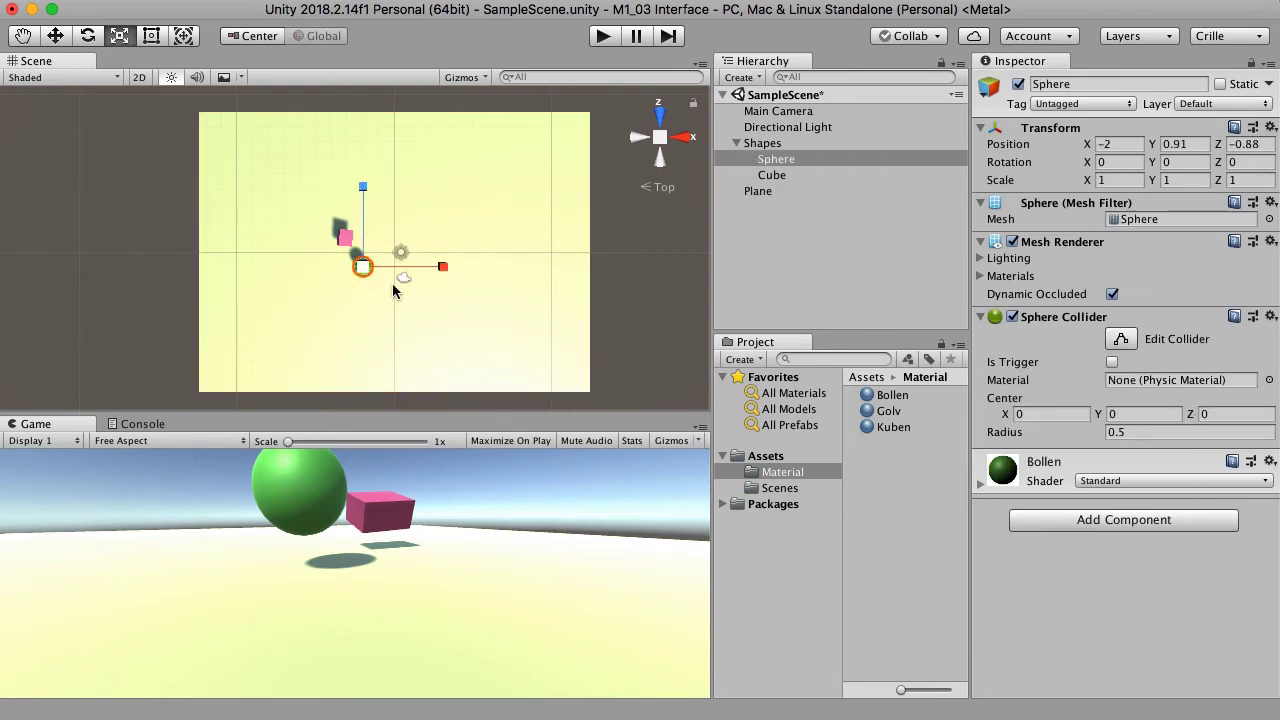
{"action": "left_click", "coordinate": [344, 238]}
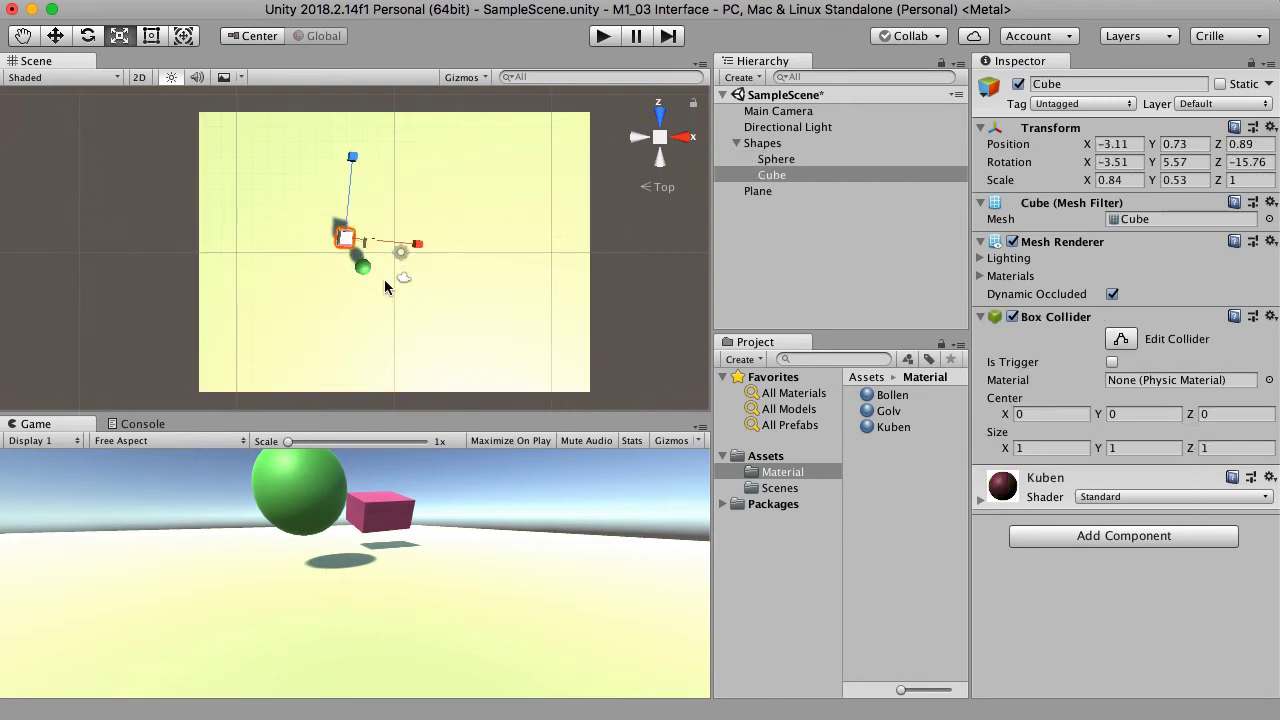
{"action": "key", "text": "f"}
{"action": "left_click_drag", "start_coordinate": [393, 284], "coordinate": [277, 247], "text": "alt"}
{"action": "scroll", "coordinate": [300, 285], "scroll_direction": "down", "scroll_amount": 3}
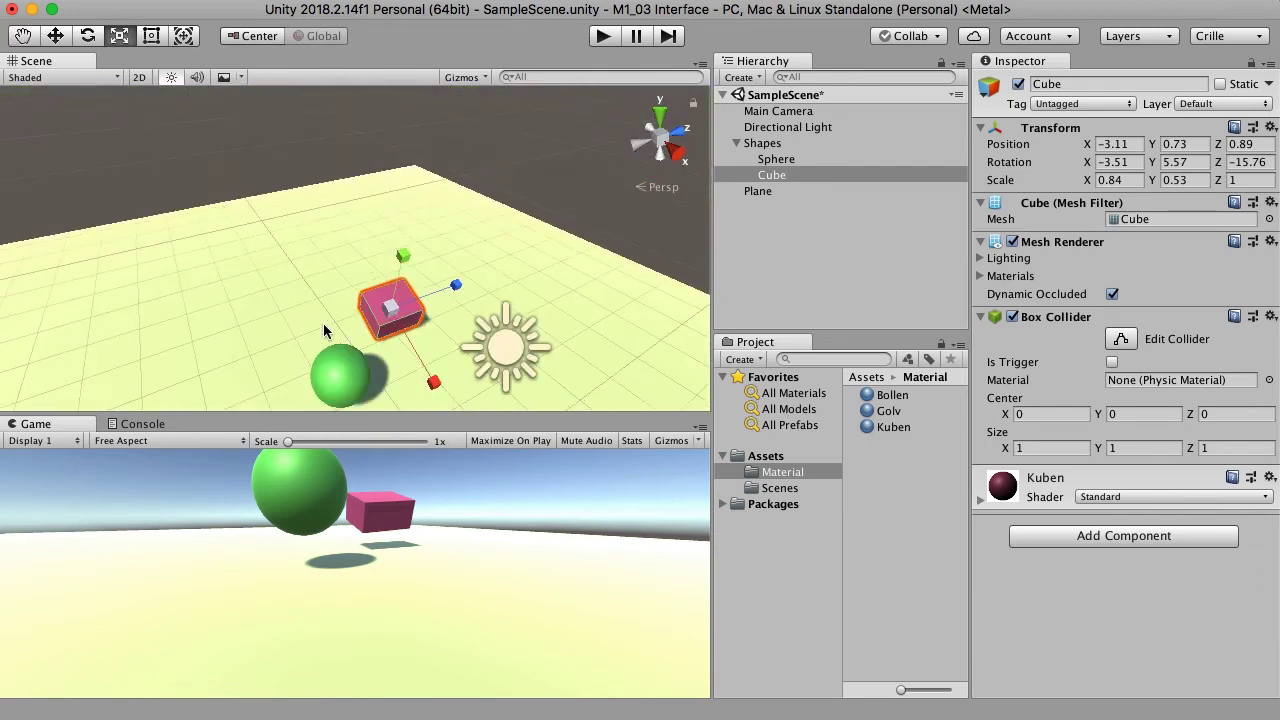
{"action": "left_click_drag", "start_coordinate": [323, 323], "coordinate": [263, 240], "text": "alt"}
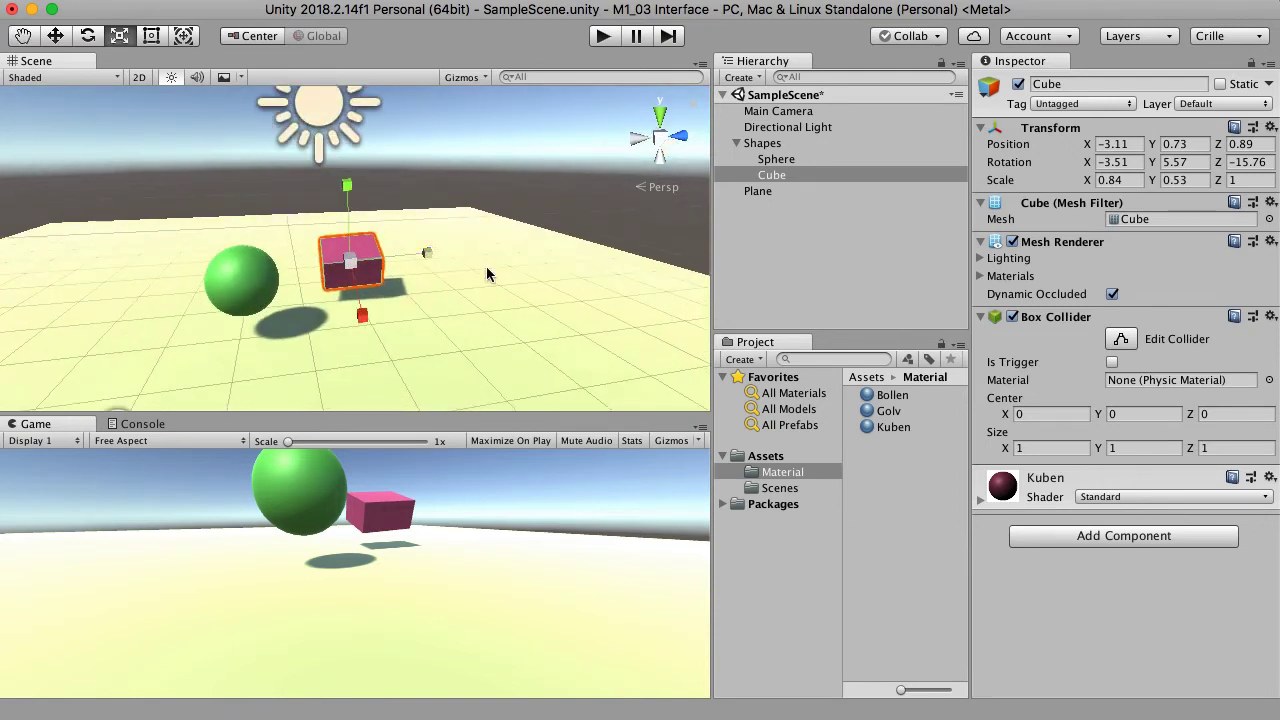
- Create a folder named Prefabs in Assets and open it
{"action": "left_click", "coordinate": [778, 457]}
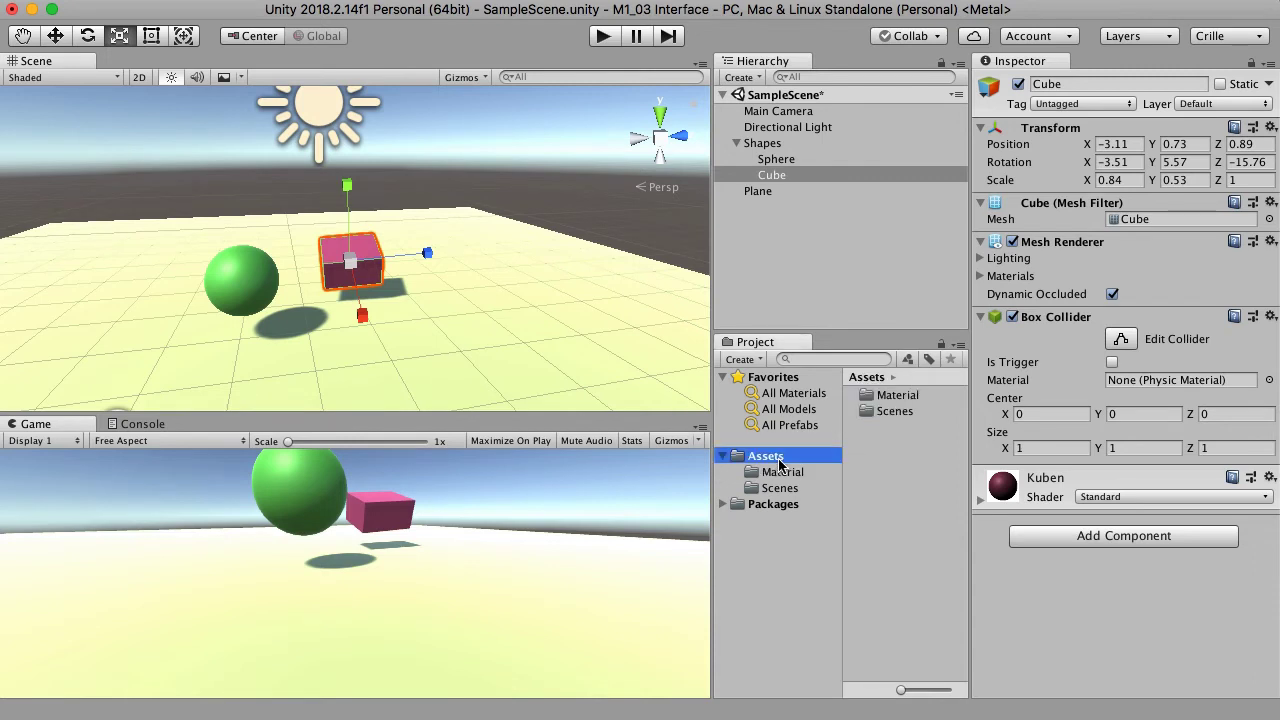
{"action": "right_click", "coordinate": [881, 469]}
{"action": "mouse_move", "coordinate": [910, 484]}
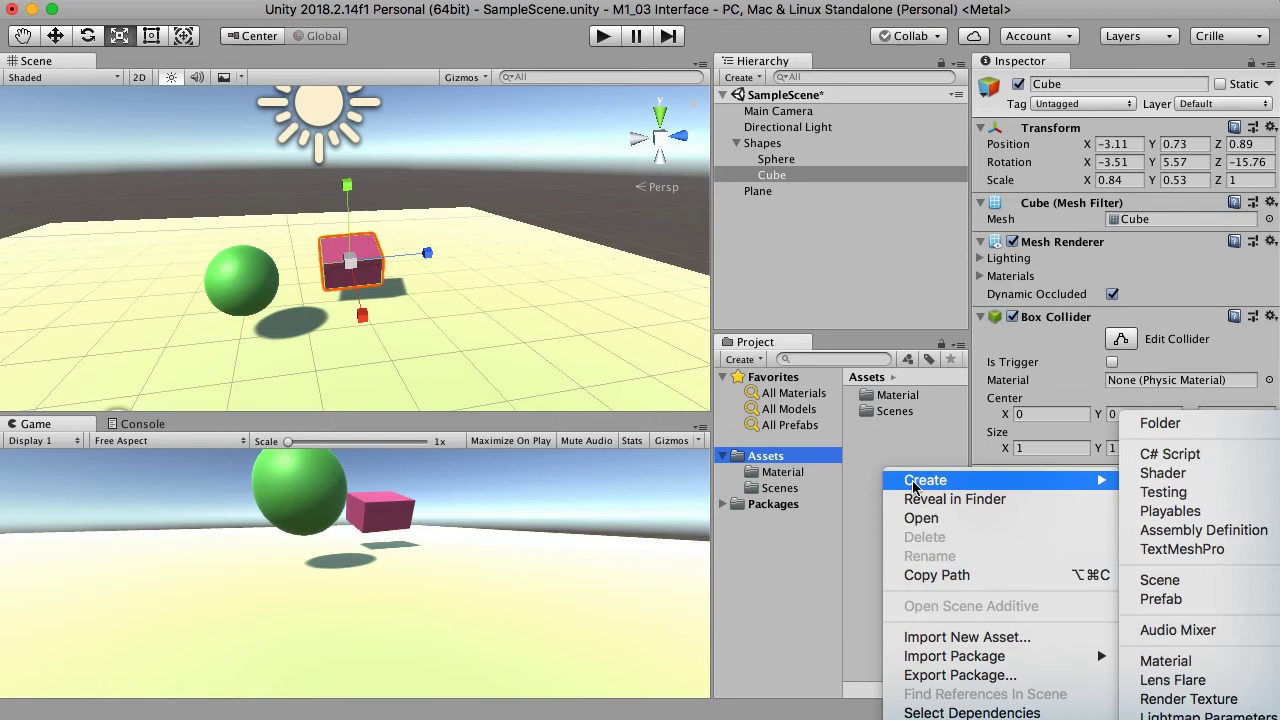
{"action": "left_click", "coordinate": [1148, 423]}
{"action": "type", "text": "Prefabs"}
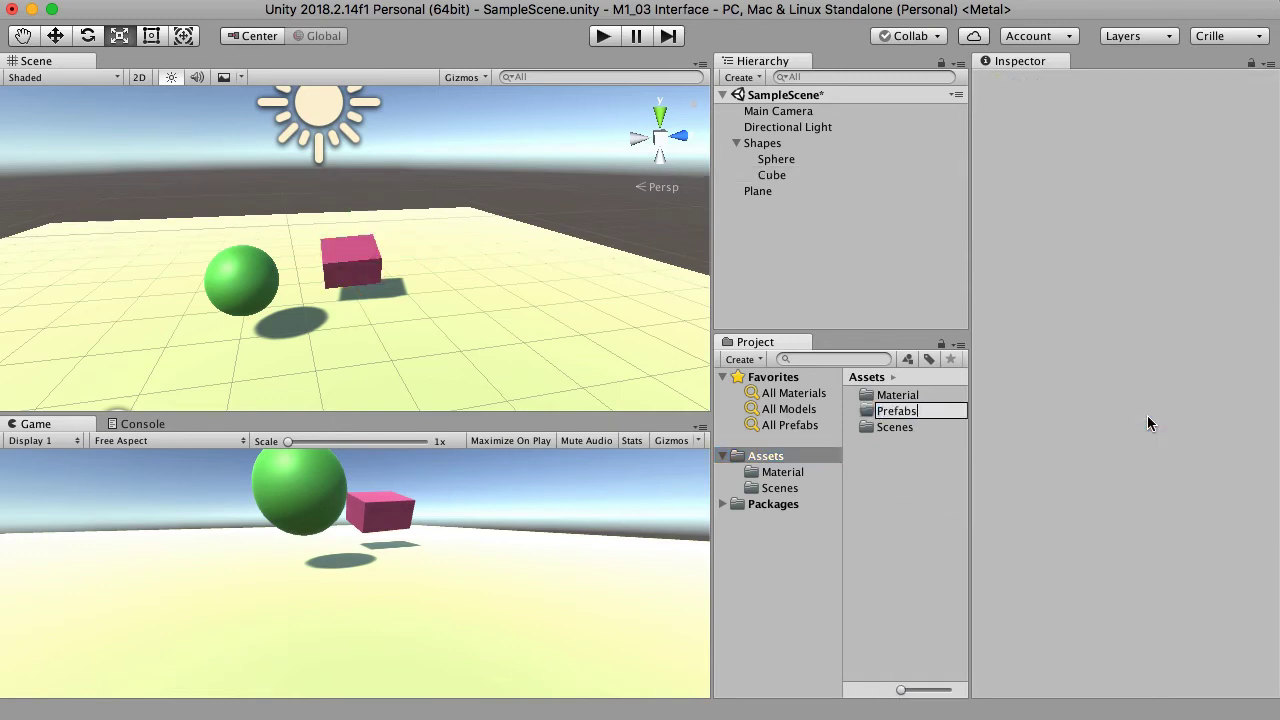
{"action": "key", "text": "Return"}
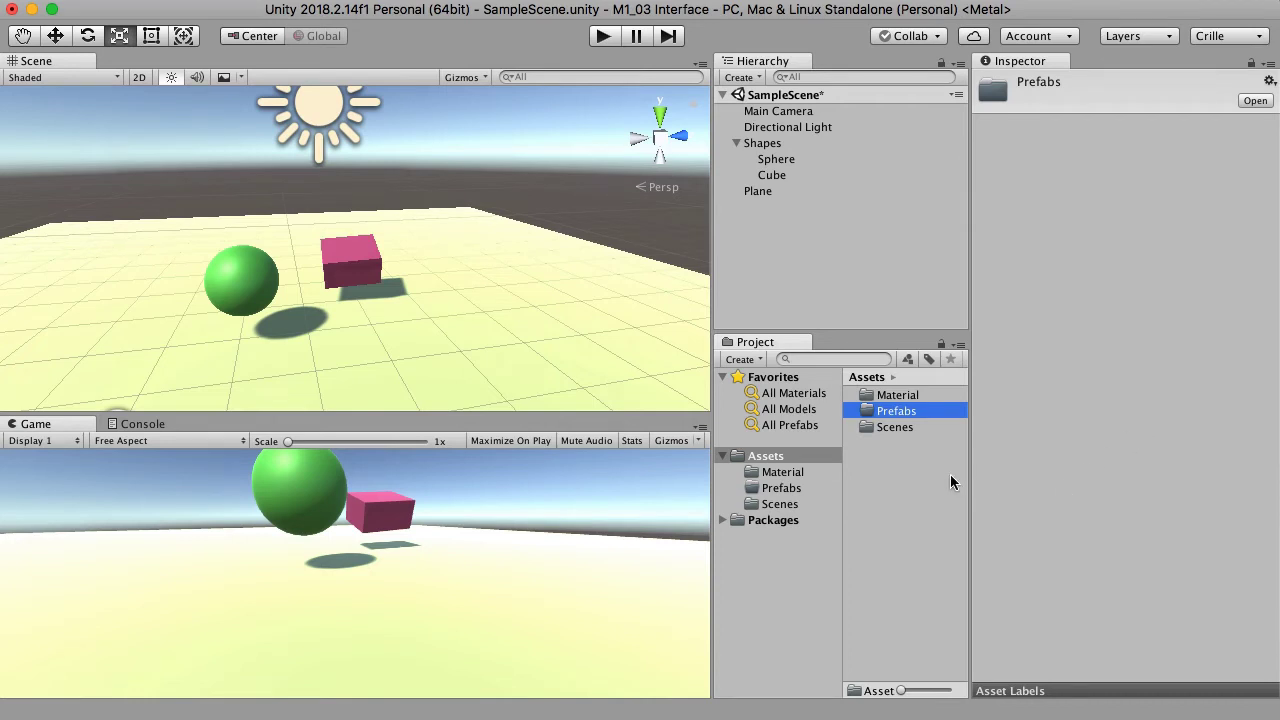
{"action": "left_click", "coordinate": [785, 488]}
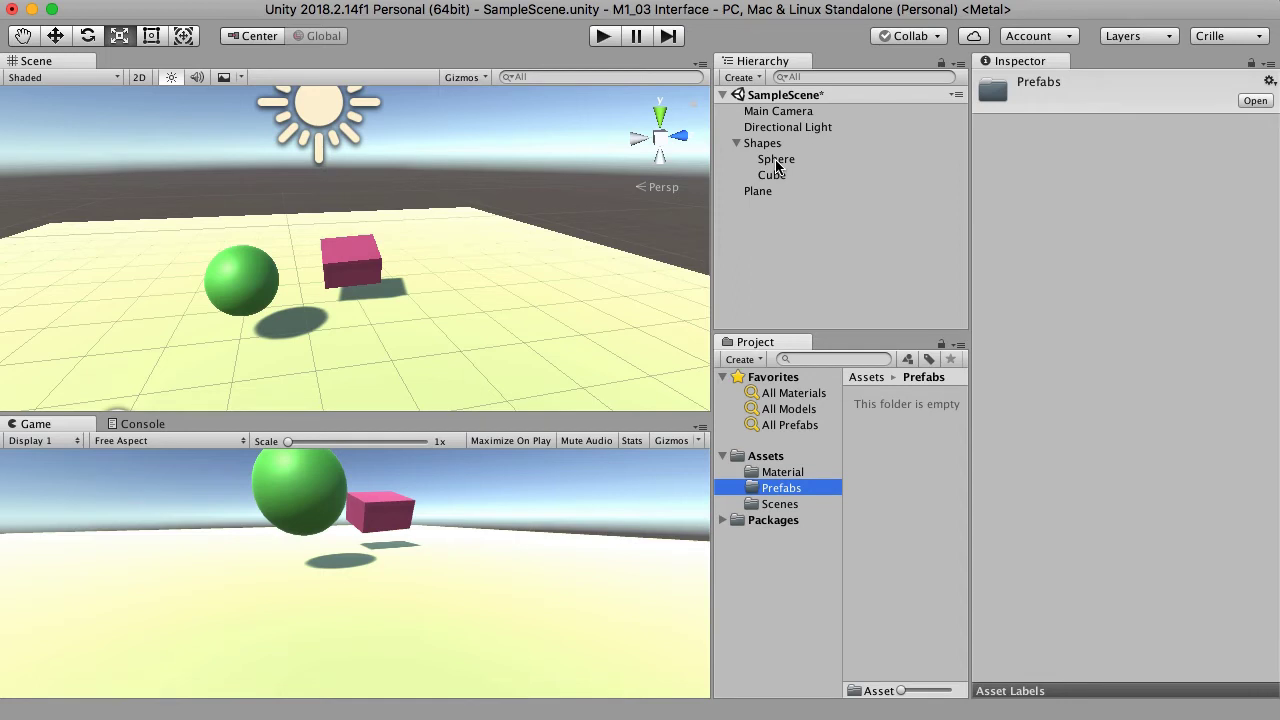
- Make a prefab from the Sphere in the Prefabs folder and place two instances on the Plane beyond and in front of the Cube
{"action": "left_click_drag", "start_coordinate": [777, 164], "coordinate": [891, 498]}
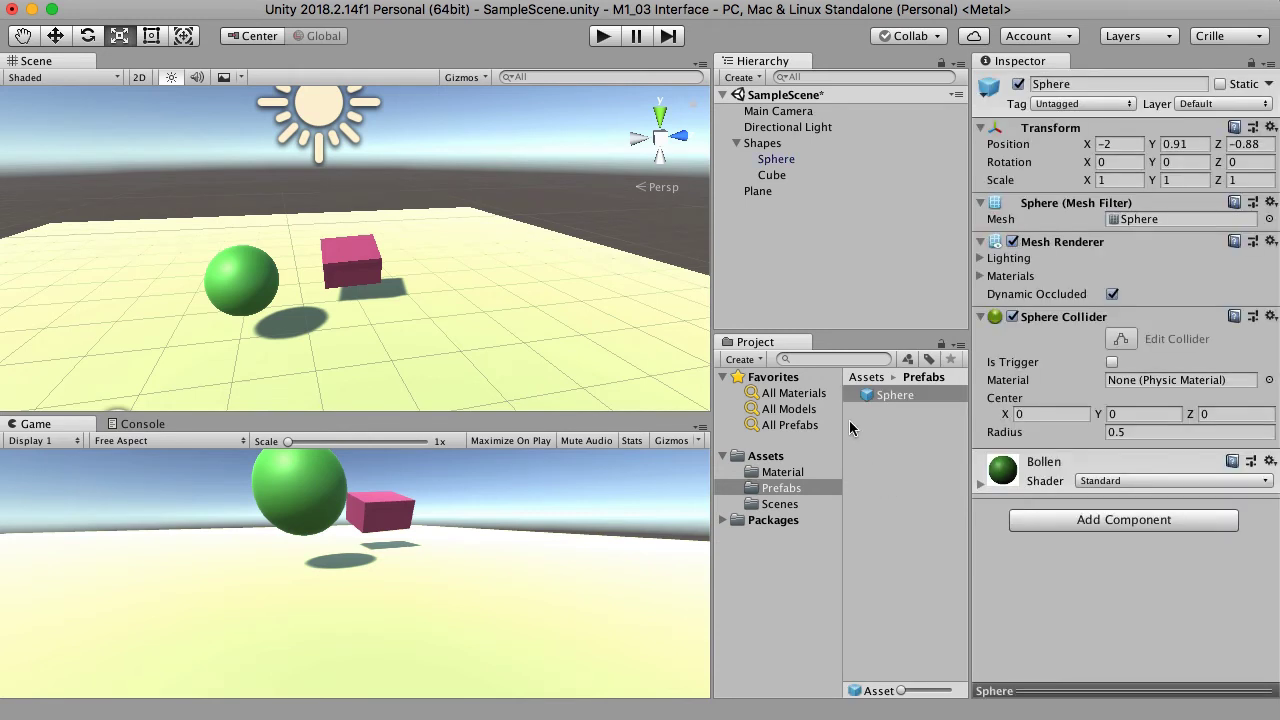
{"action": "left_click_drag", "start_coordinate": [899, 399], "coordinate": [535, 289]}
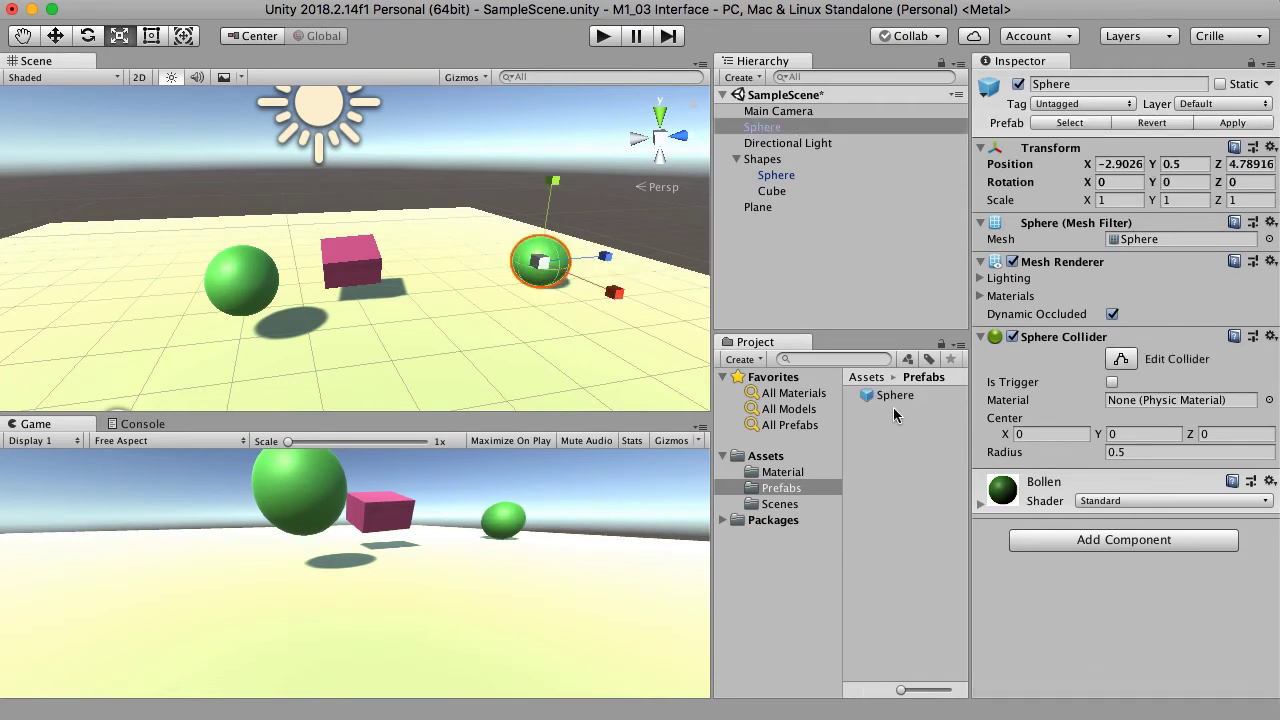
{"action": "left_click_drag", "start_coordinate": [895, 397], "coordinate": [398, 384]}
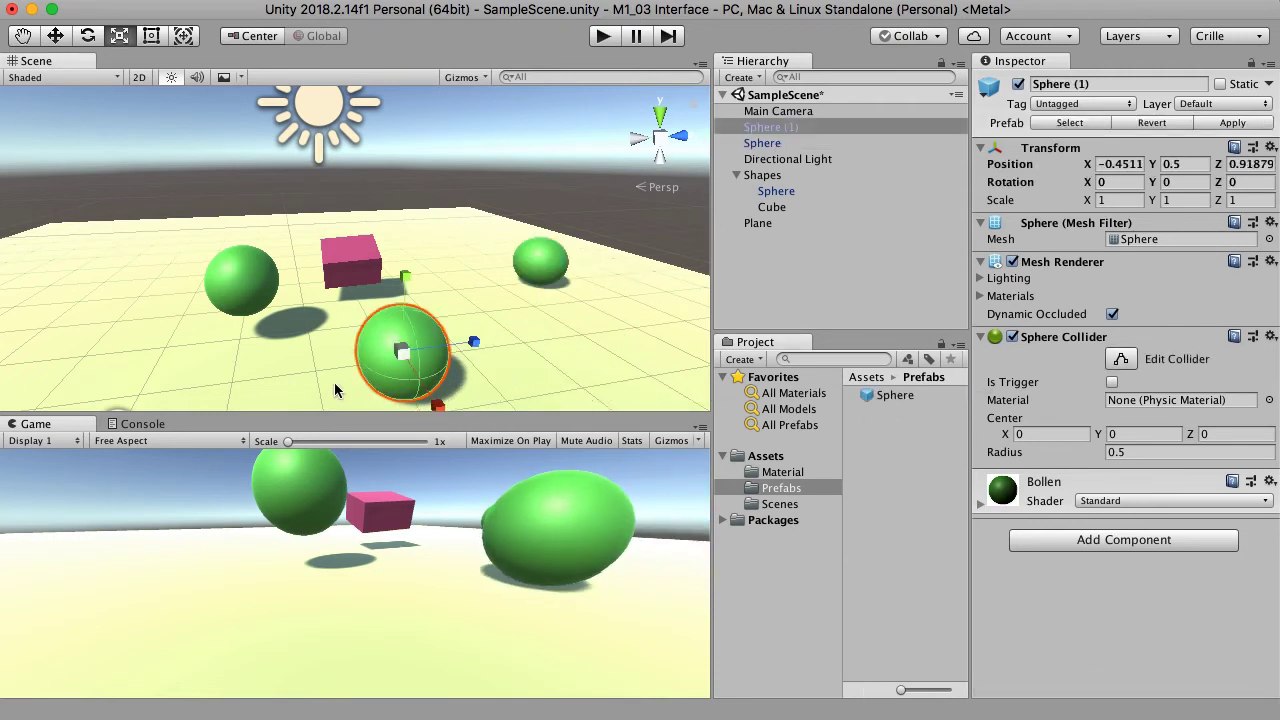
- Raise the two new sphere instances above the Plane, the nearer one to Y 0.8
{"action": "key", "text": "q"}
{"action": "left_click_drag", "start_coordinate": [269, 373], "coordinate": [503, 344], "text": "alt"}
{"action": "key", "text": "f"}
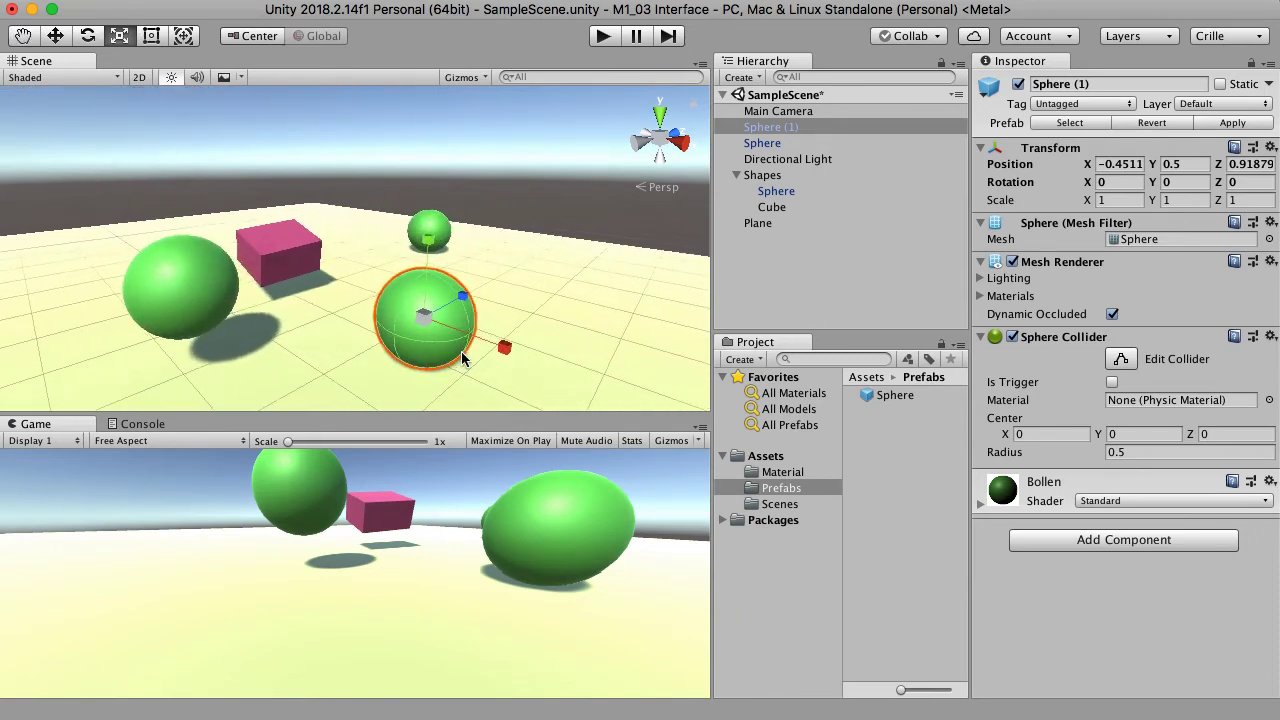
{"action": "left_click", "coordinate": [56, 36]}
{"action": "left_click", "coordinate": [438, 220]}
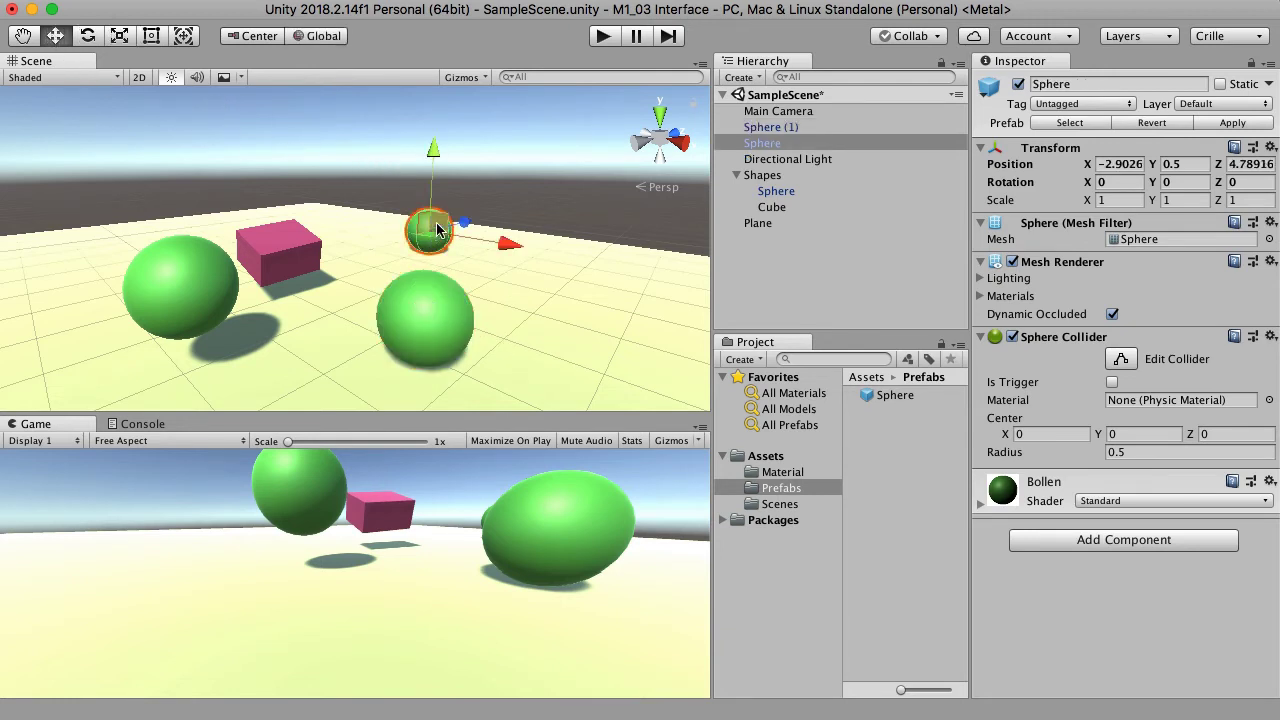
{"action": "left_click", "coordinate": [430, 345]}
{"action": "left_click_drag", "start_coordinate": [432, 244], "coordinate": [432, 217]}
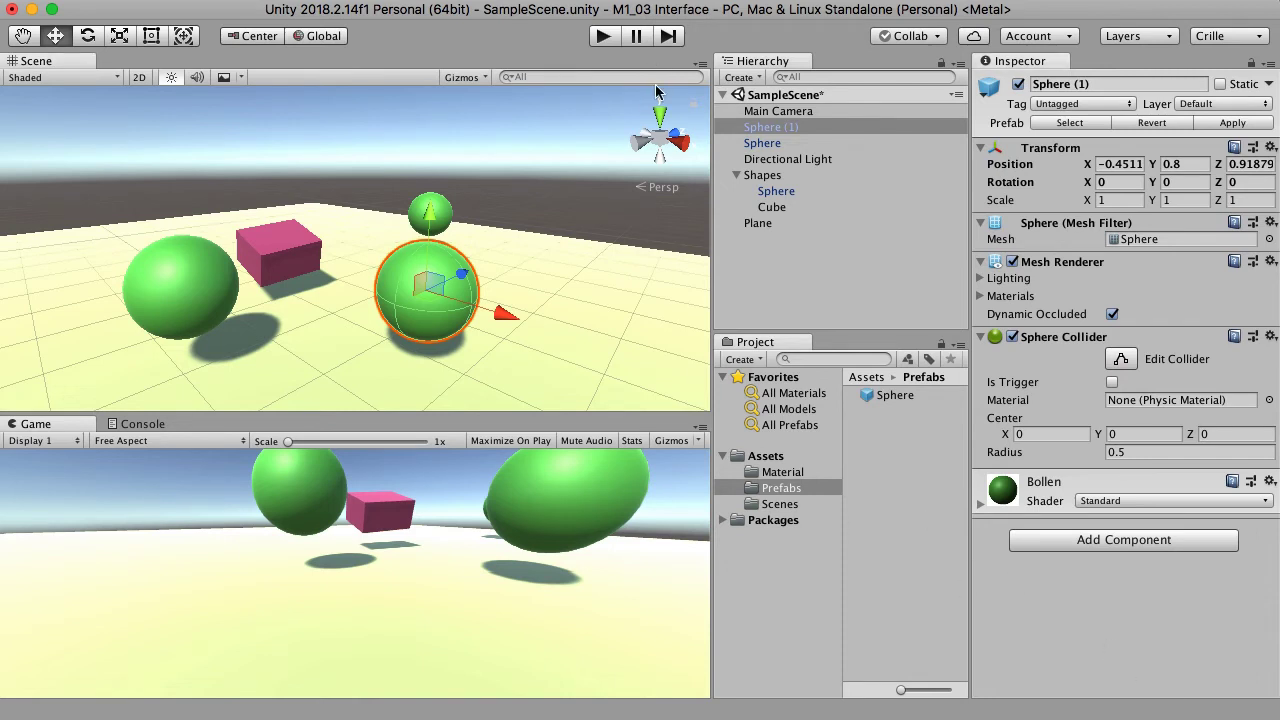
- Test the scene in Play mode, enable Maximize On Play, and run and stop it again with the maximized view
{"action": "left_click", "coordinate": [604, 38]}
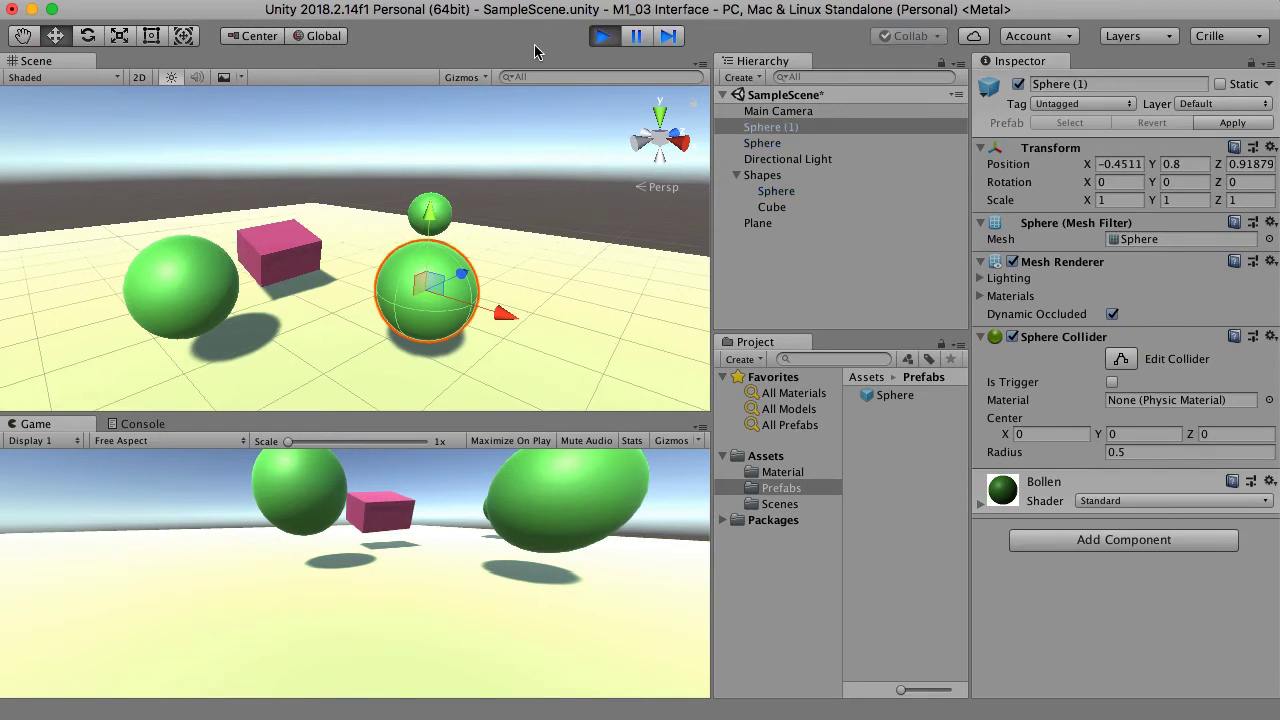
{"action": "left_click", "coordinate": [604, 38]}
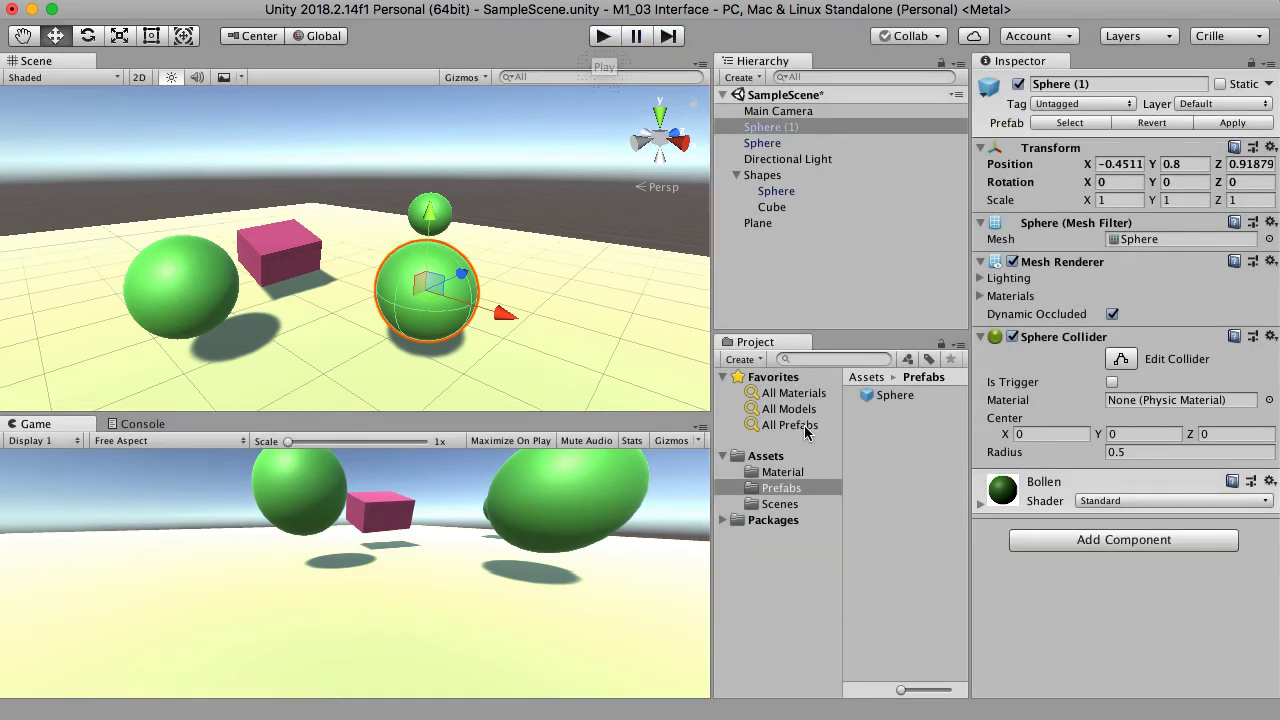
{"action": "left_click", "coordinate": [521, 443]}
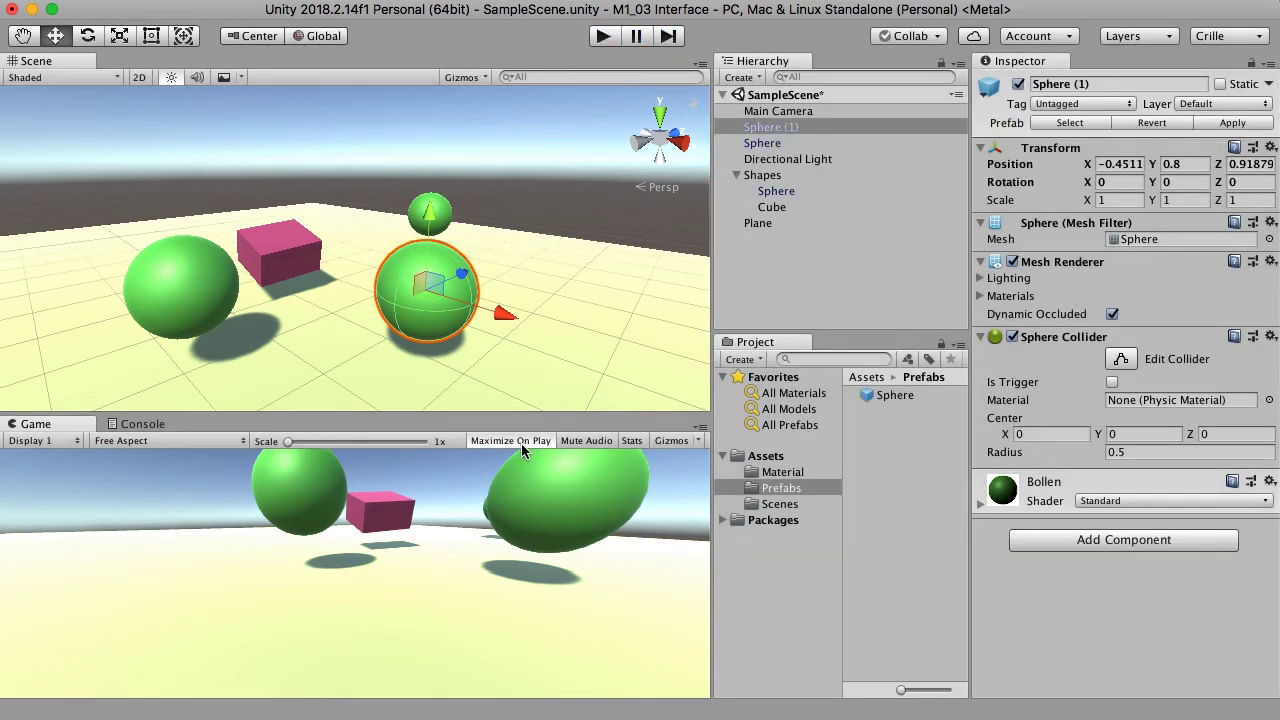
{"action": "left_click", "coordinate": [603, 37]}
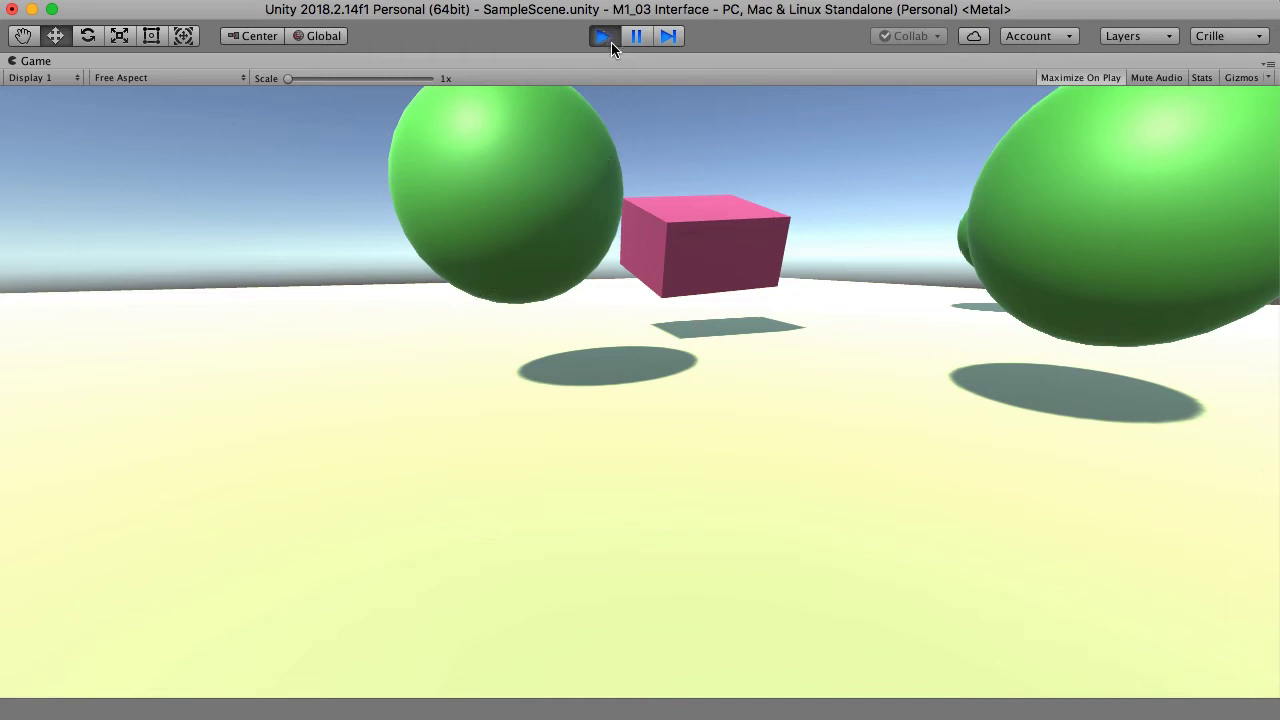
{"action": "left_click", "coordinate": [611, 42]}
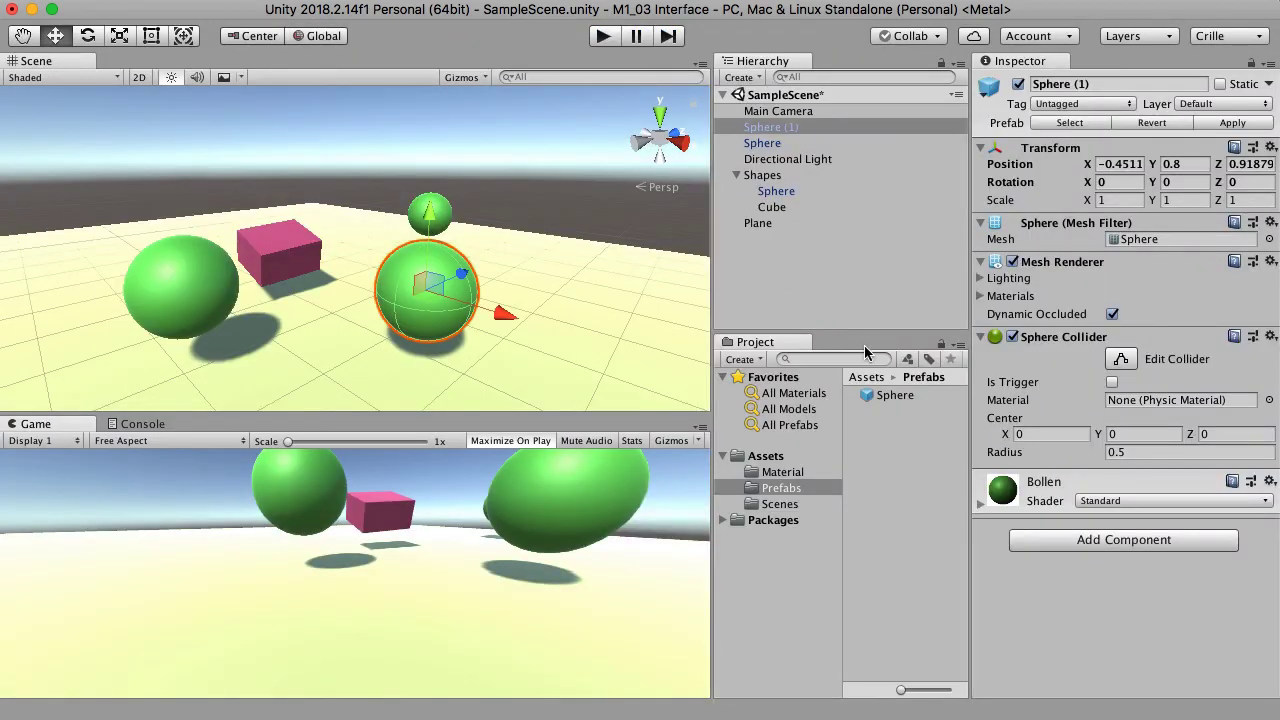
- Select the Assets folder and look through the course page "Unity3D: En guidad tur" in the web browser
{"action": "left_click", "coordinate": [765, 462]}
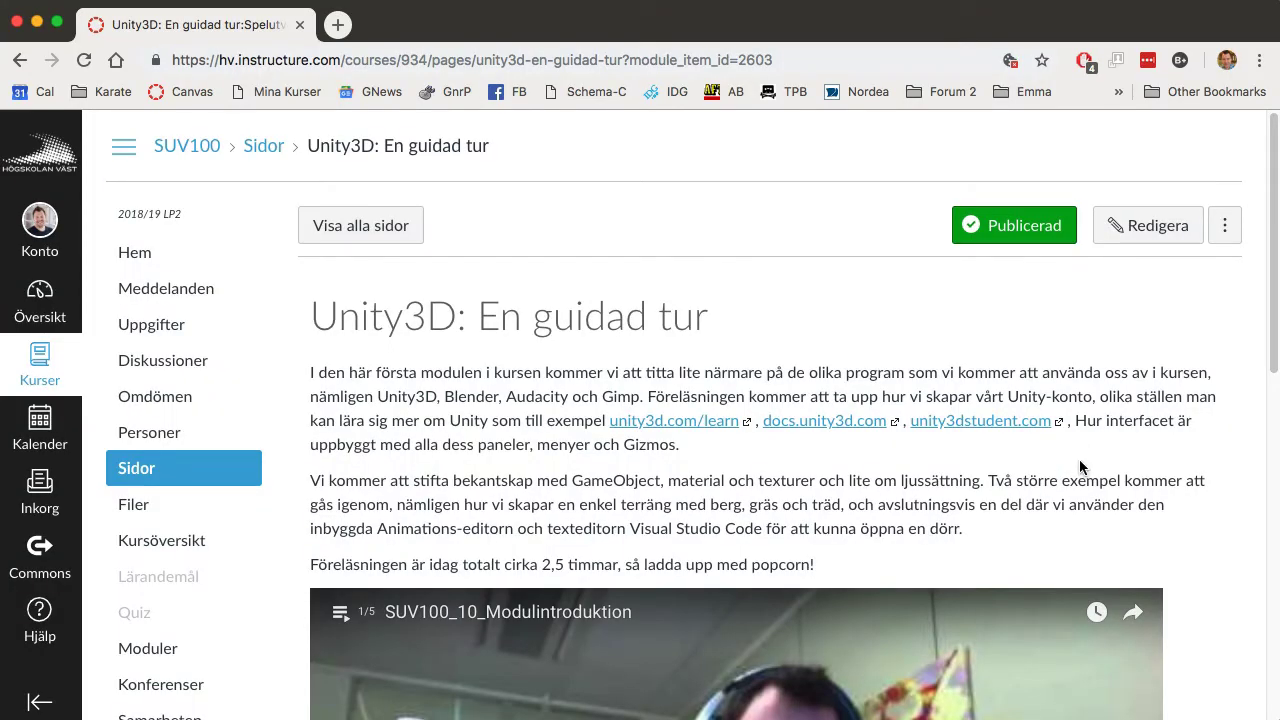
{"action": "scroll", "coordinate": [1096, 455], "scroll_direction": "down", "scroll_amount": 10}
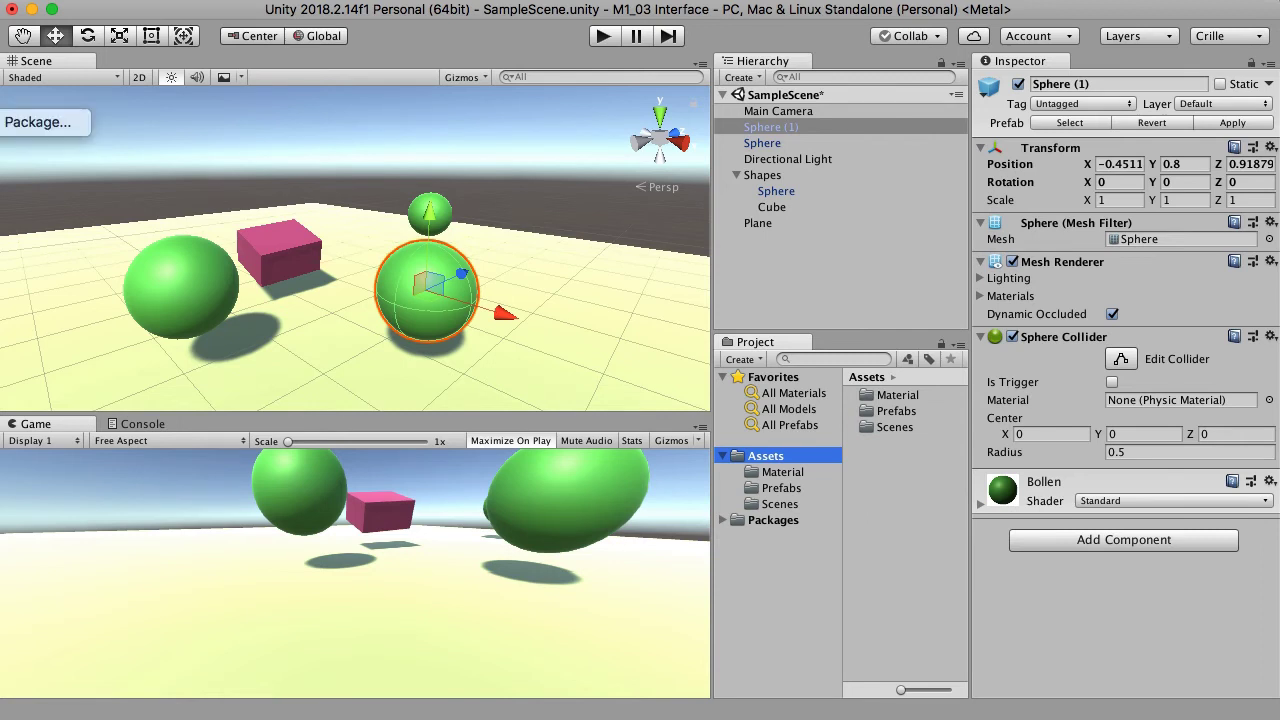
- Start importing a custom package and browse to kurser, Spelutveckling i 3D-miljö, Mina UnityAssets, widening the Name column to read the file names
{"action": "left_click", "coordinate": [22, 124]}
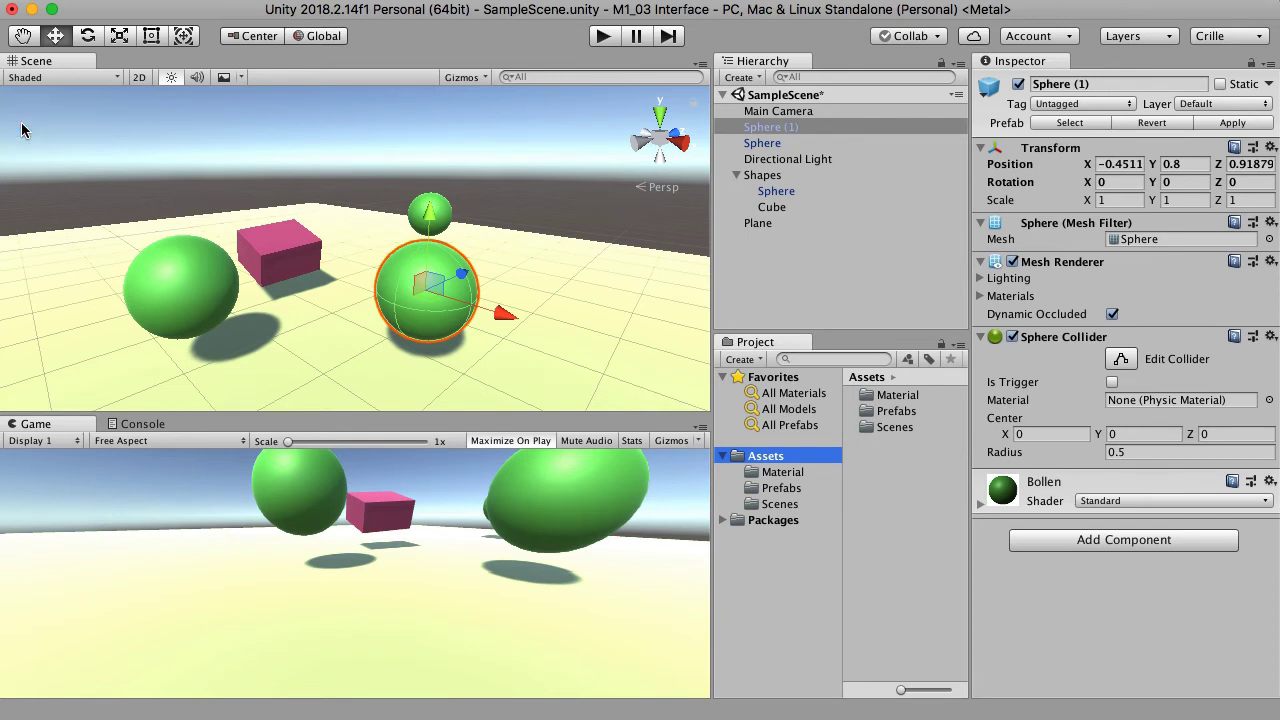
{"action": "left_click_drag", "start_coordinate": [580, 128], "coordinate": [596, 124]}
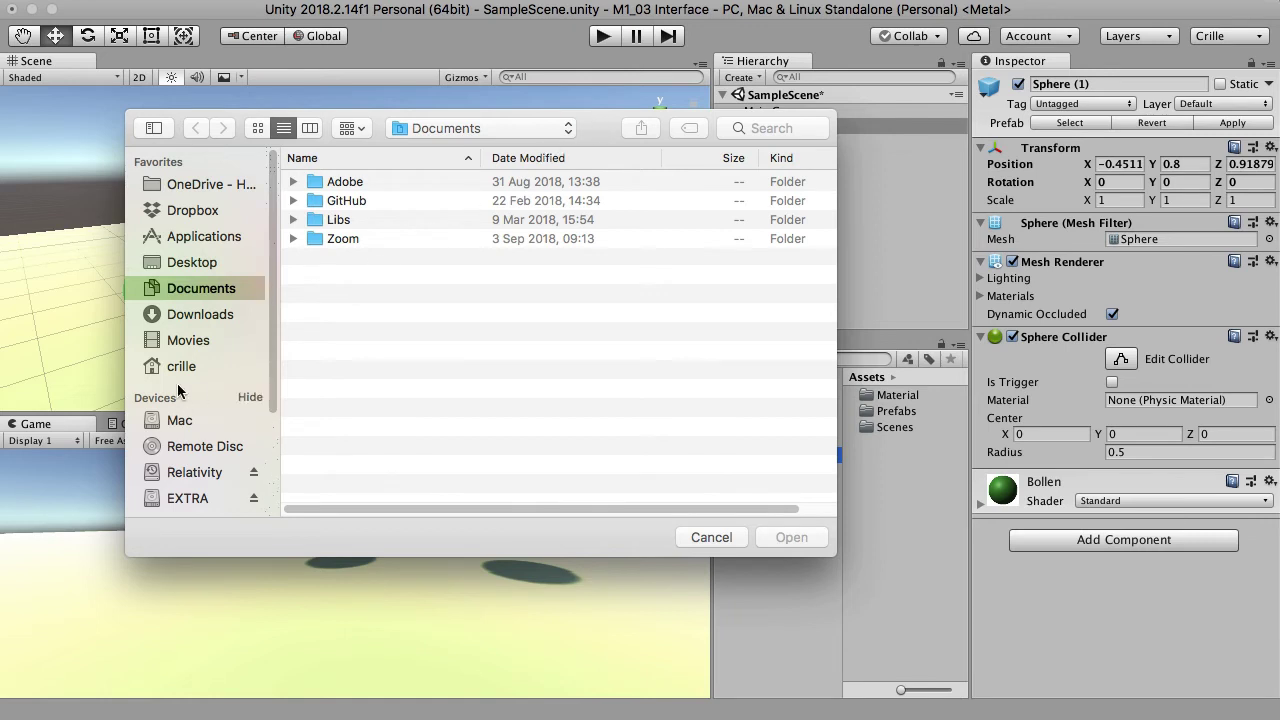
{"action": "left_click", "coordinate": [192, 183]}
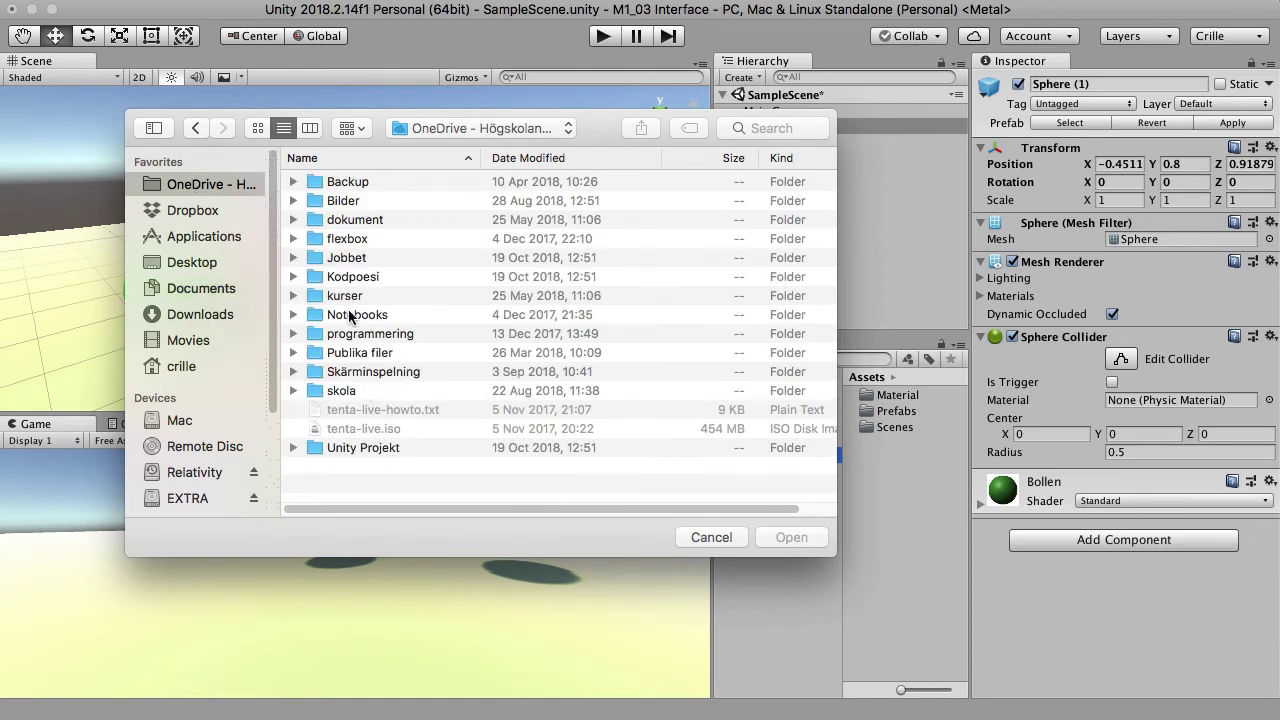
{"action": "double_click", "coordinate": [350, 296]}
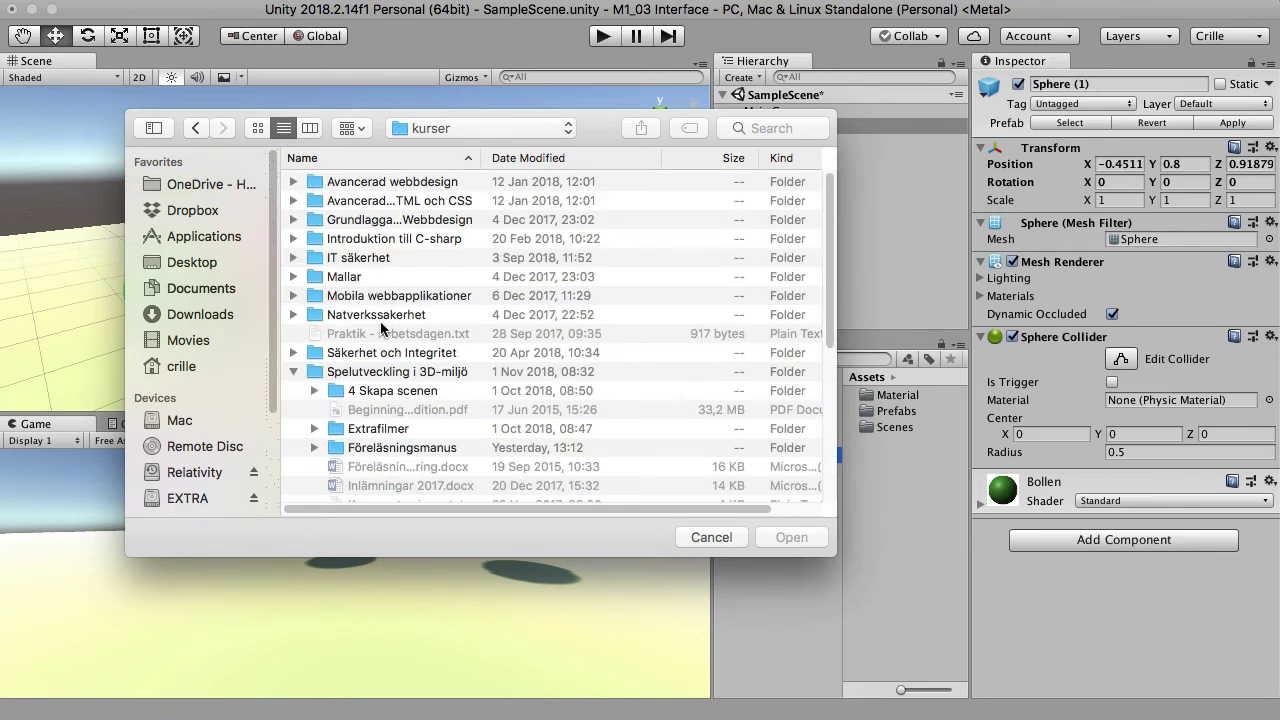
{"action": "double_click", "coordinate": [378, 373]}
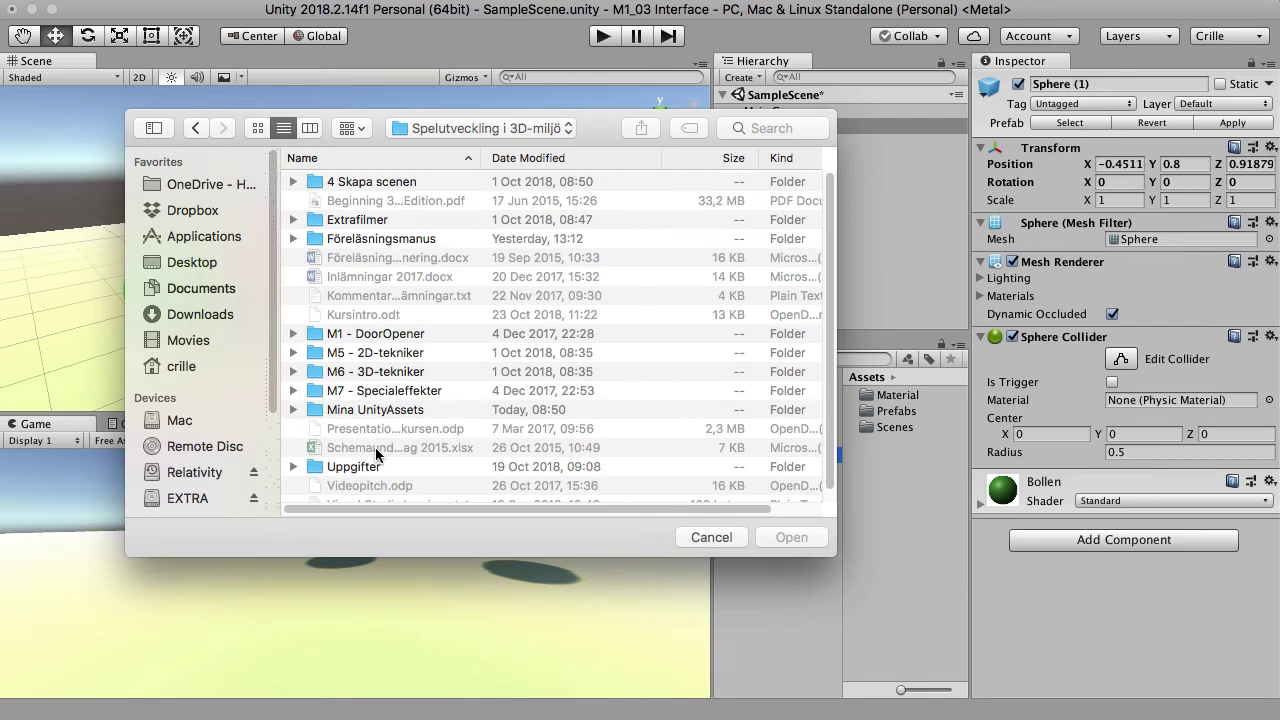
{"action": "left_click", "coordinate": [378, 412]}
{"action": "double_click", "coordinate": [378, 412]}
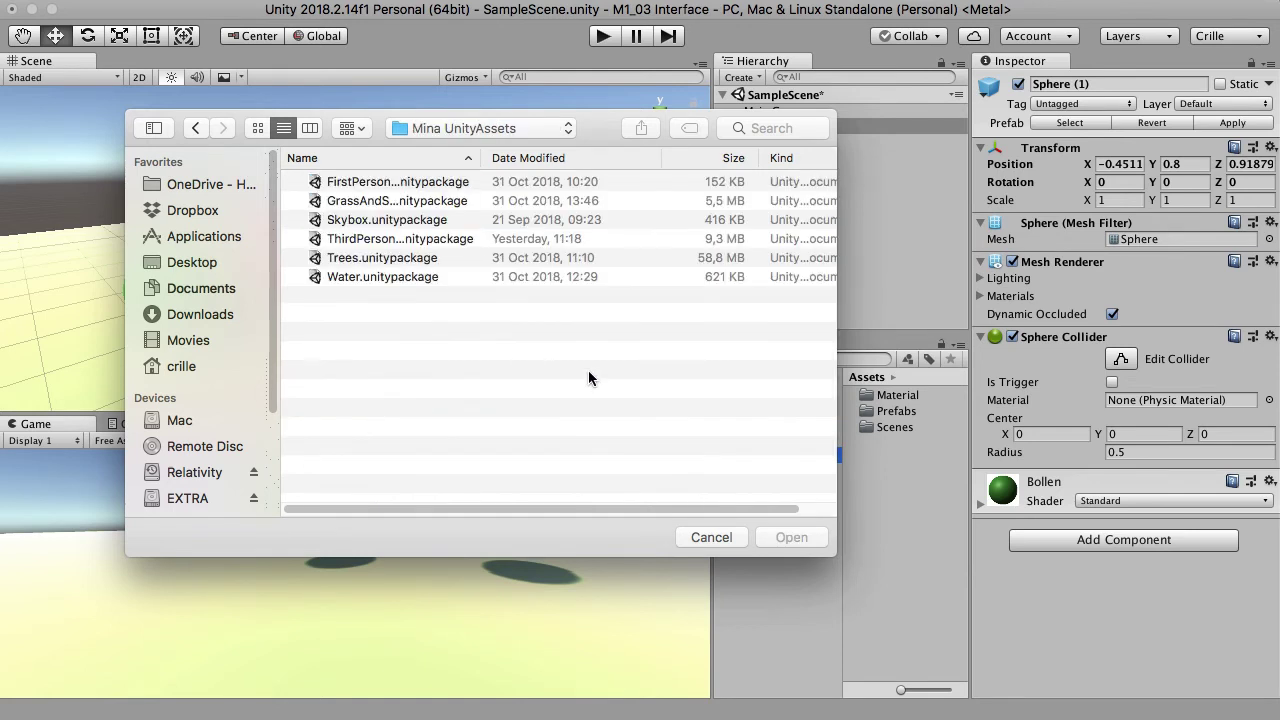
{"action": "left_click_drag", "start_coordinate": [481, 152], "coordinate": [577, 152]}
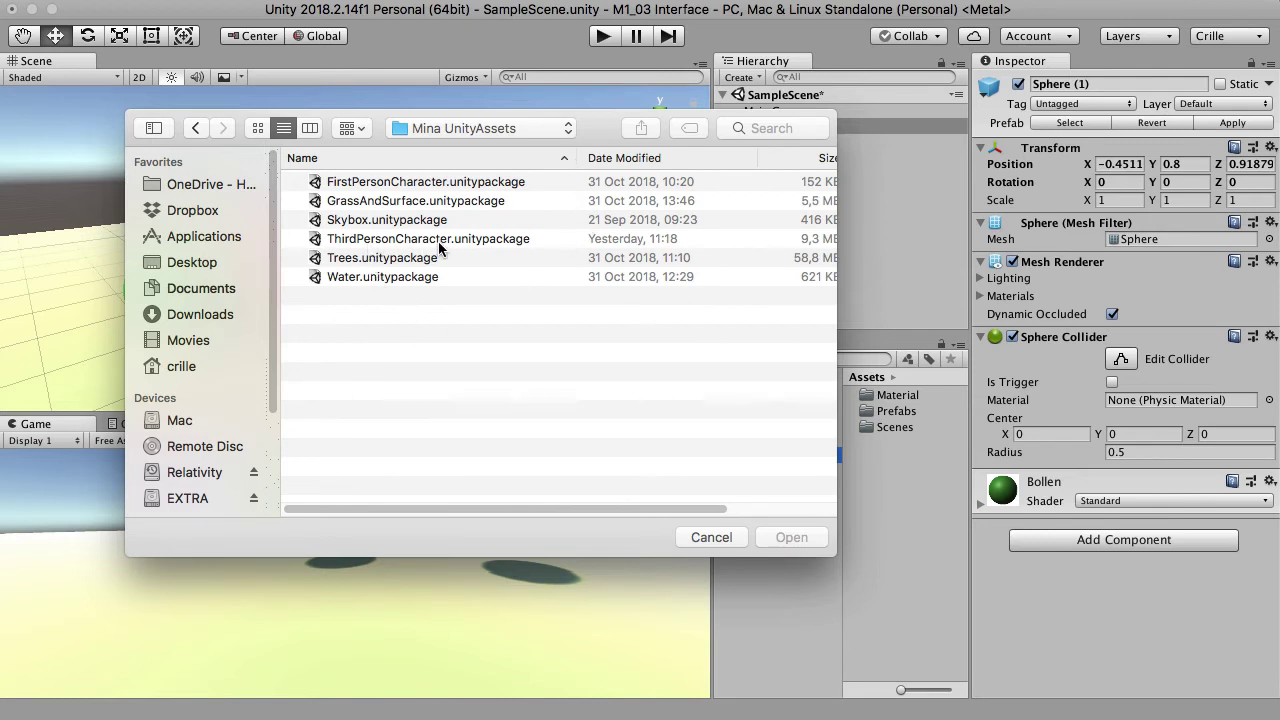
- Import all contents of FirstPersonCharacter.unitypackage into the project
{"action": "left_click", "coordinate": [381, 182]}
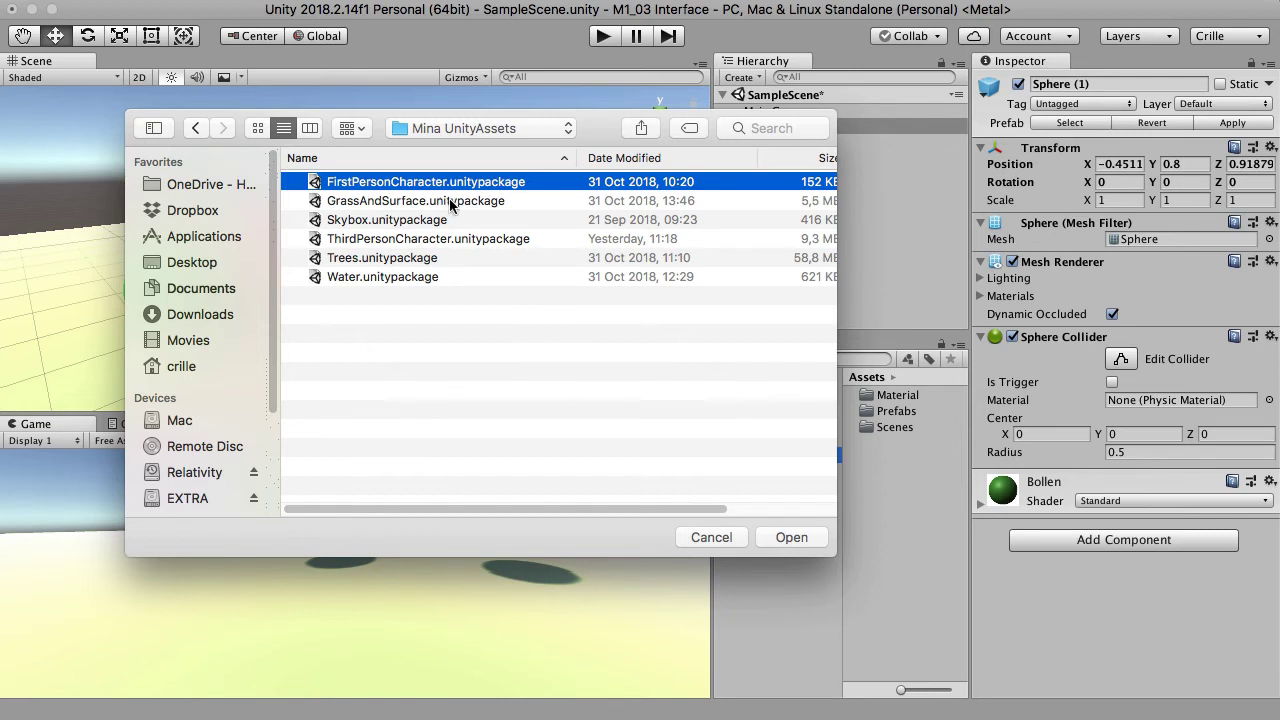
{"action": "left_click", "coordinate": [797, 538]}
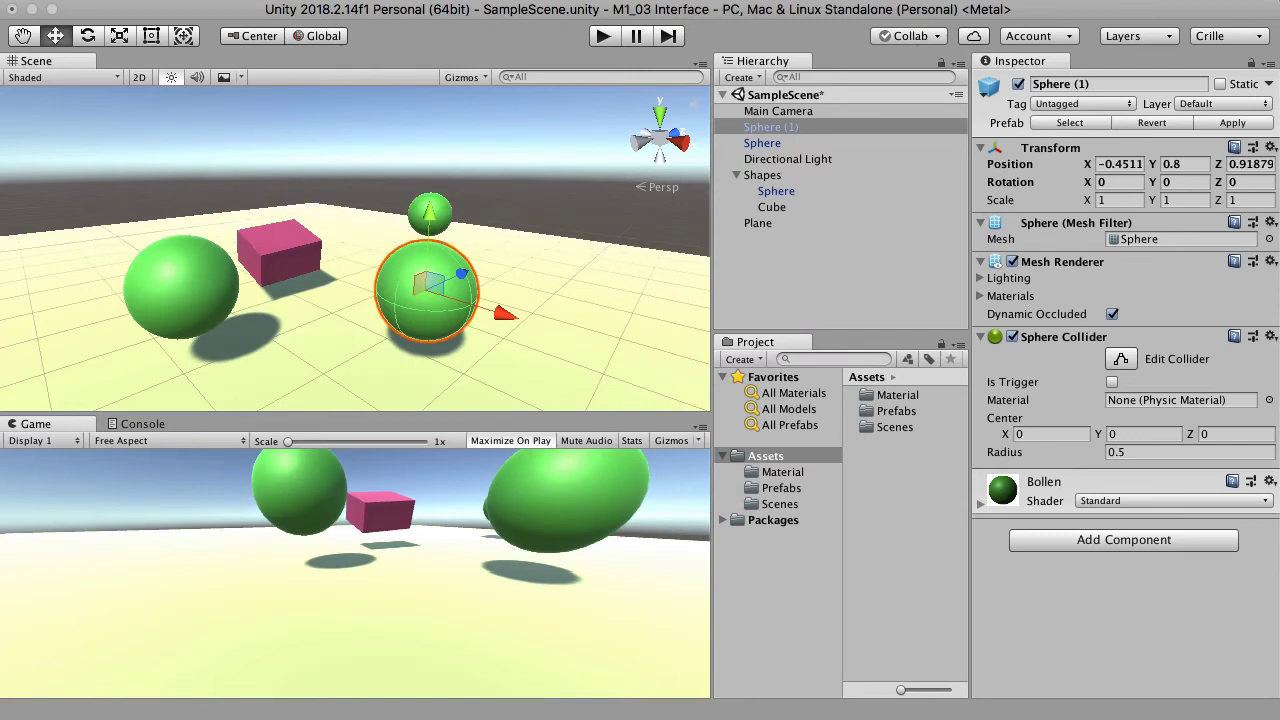
{"action": "left_click_drag", "start_coordinate": [634, 150], "coordinate": [626, 88]}
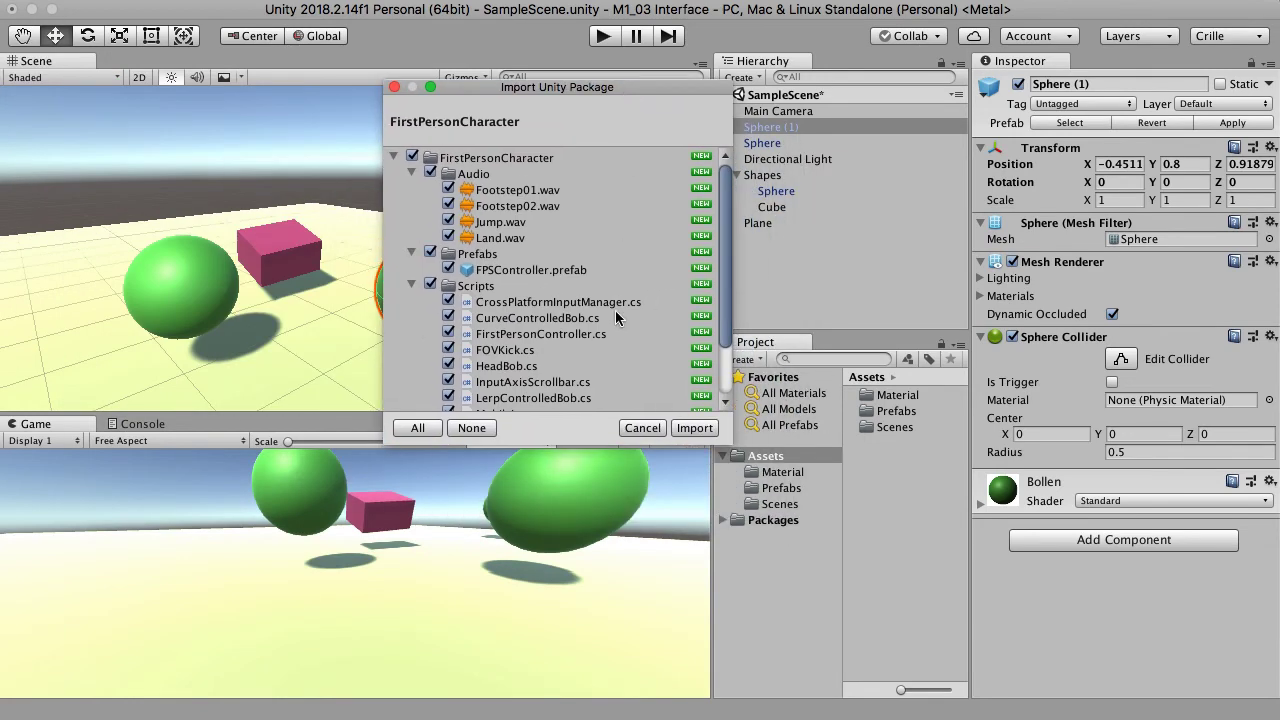
{"action": "scroll", "coordinate": [617, 309], "scroll_direction": "down", "scroll_amount": 3}
{"action": "scroll", "coordinate": [619, 309], "scroll_direction": "up", "scroll_amount": 3}
{"action": "left_click", "coordinate": [695, 428]}
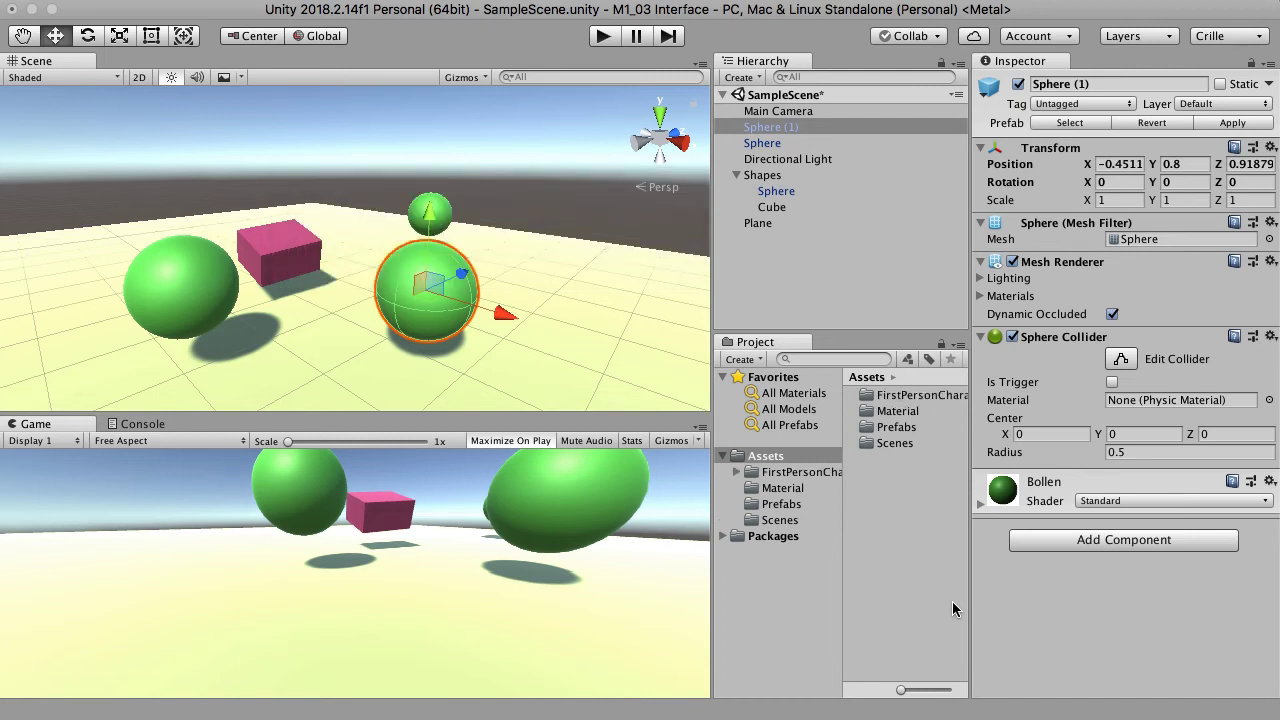
- Expand the FirstPersonCharacter folder and widen the Project panel and its folder column to show the full names
{"action": "left_click", "coordinate": [813, 476]}
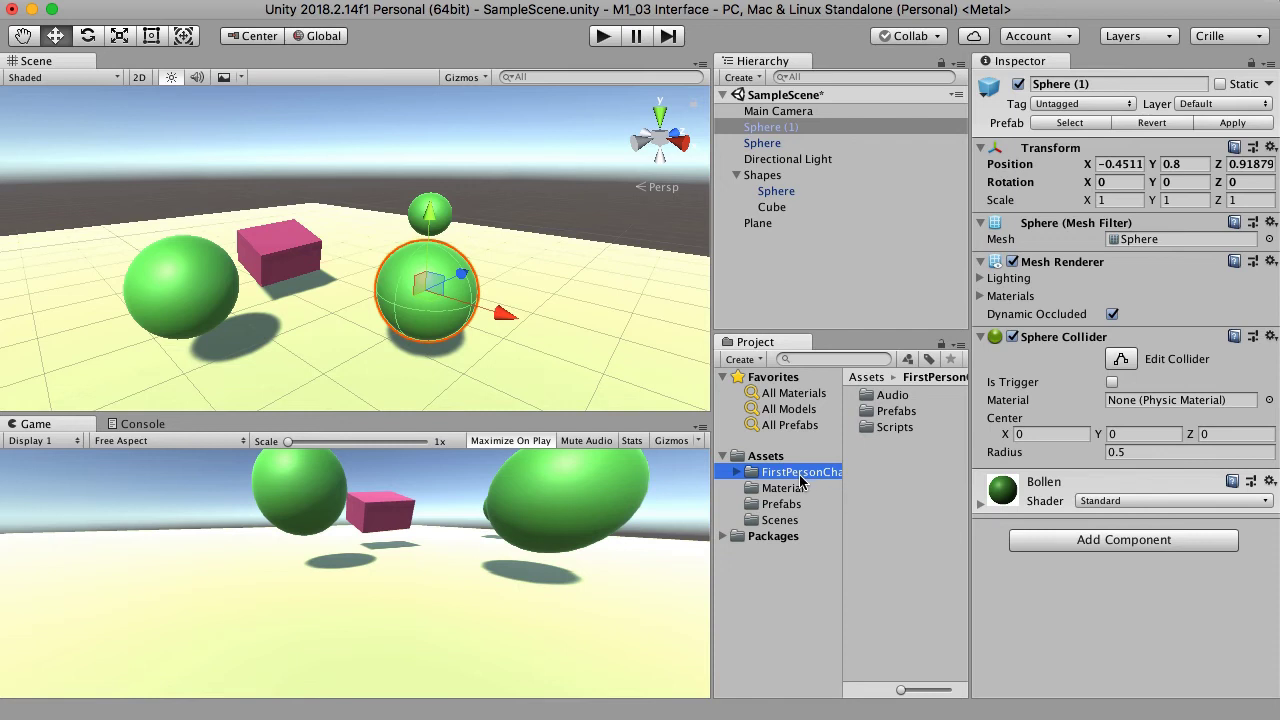
{"action": "left_click", "coordinate": [738, 475]}
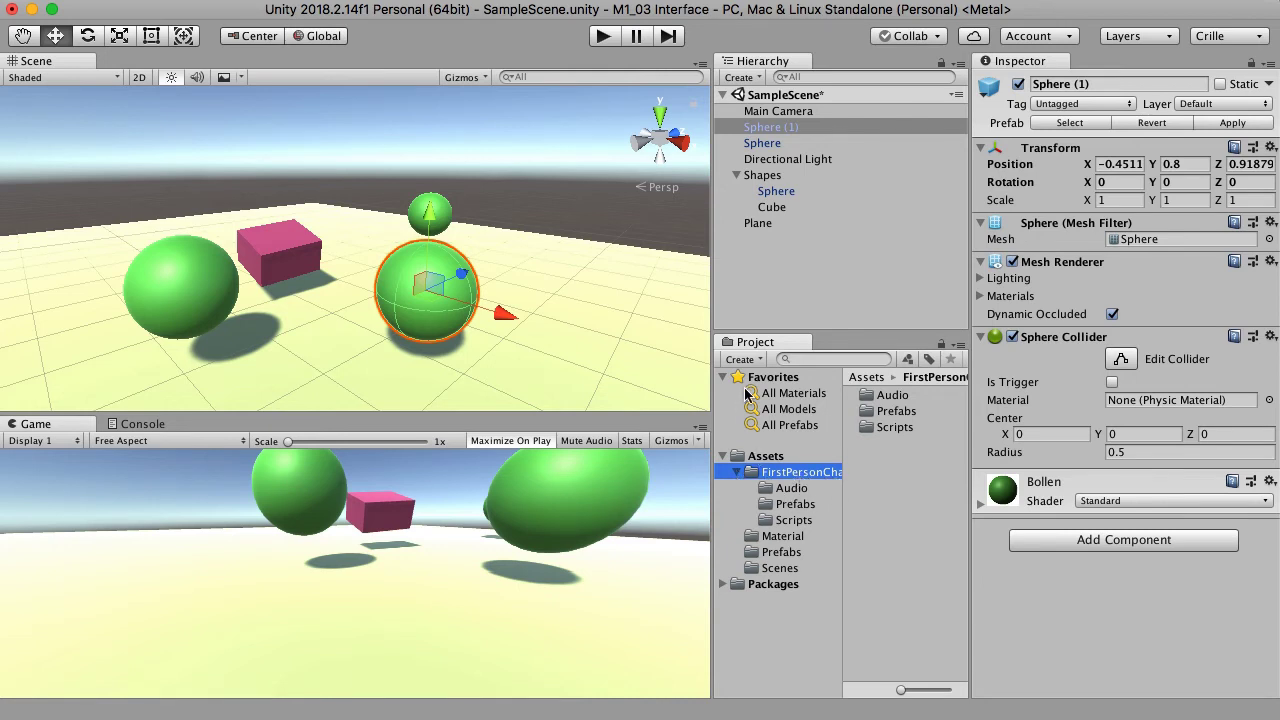
{"action": "left_click_drag", "start_coordinate": [711, 381], "coordinate": [634, 379]}
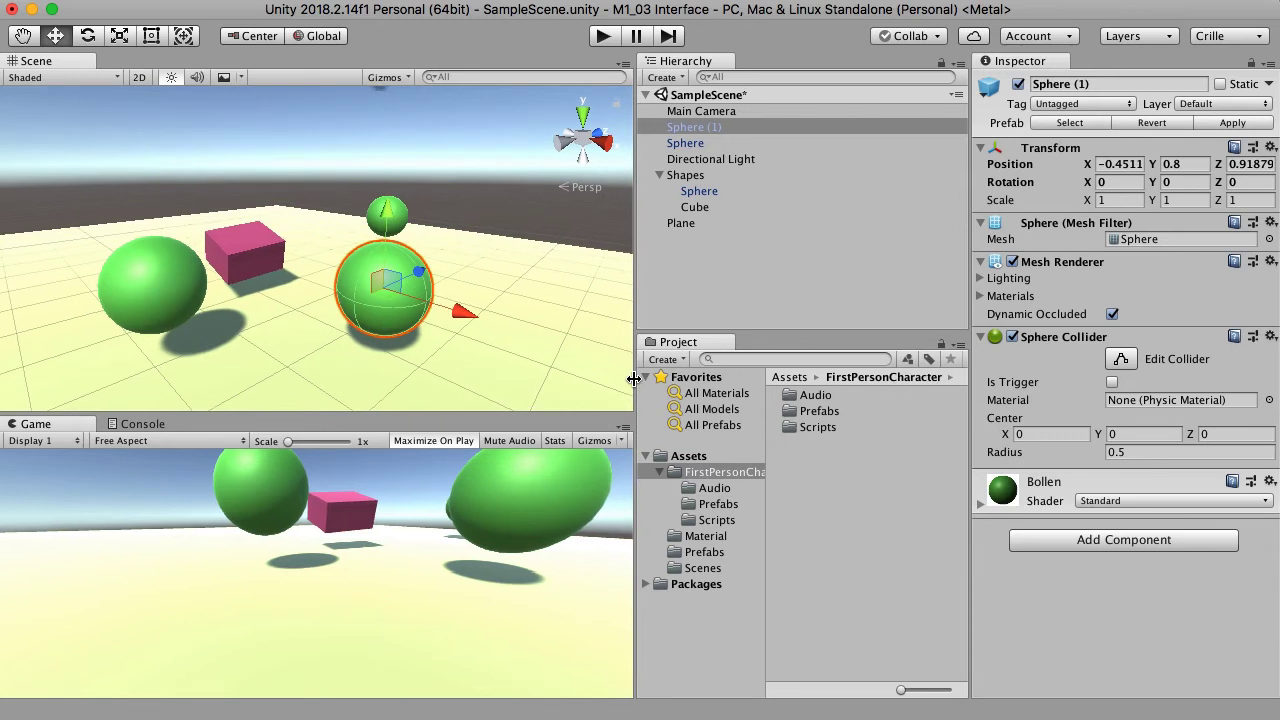
{"action": "left_click_drag", "start_coordinate": [766, 517], "coordinate": [807, 517]}
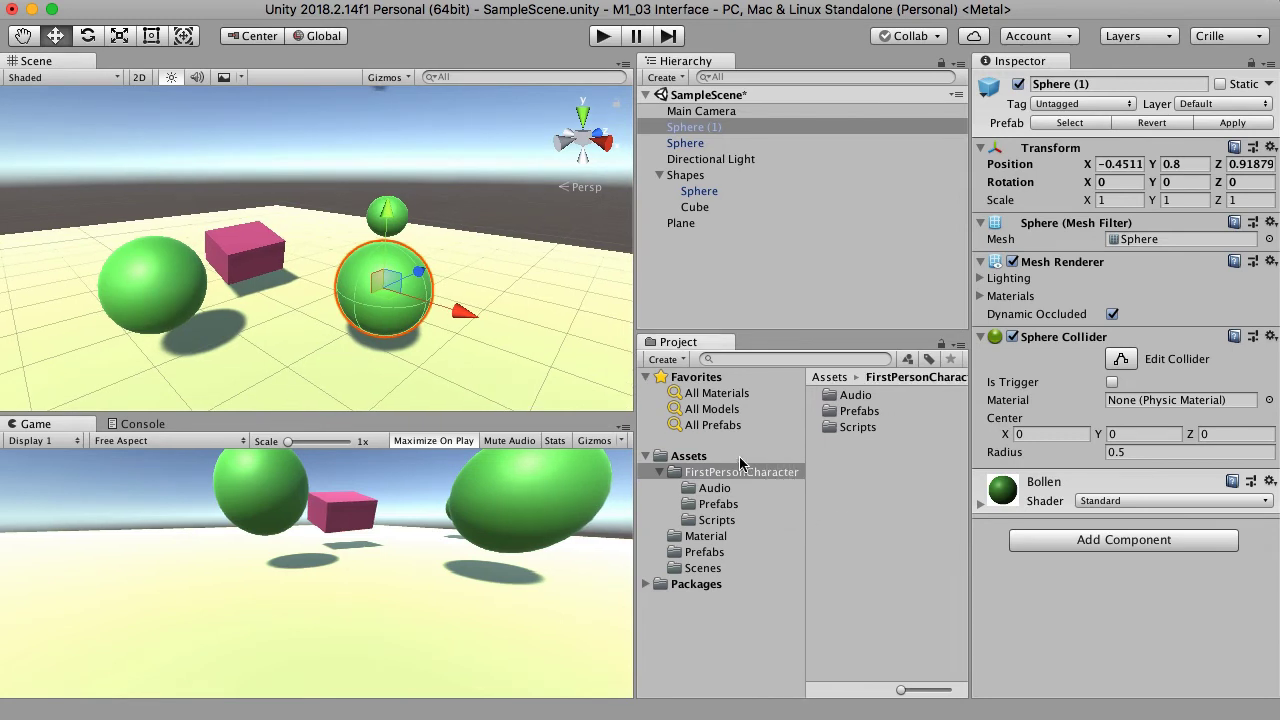
- Place the FPSController prefab on the Plane at about X -1.01, Z -0.83, and test it briefly in Play mode
{"action": "left_click", "coordinate": [727, 508]}
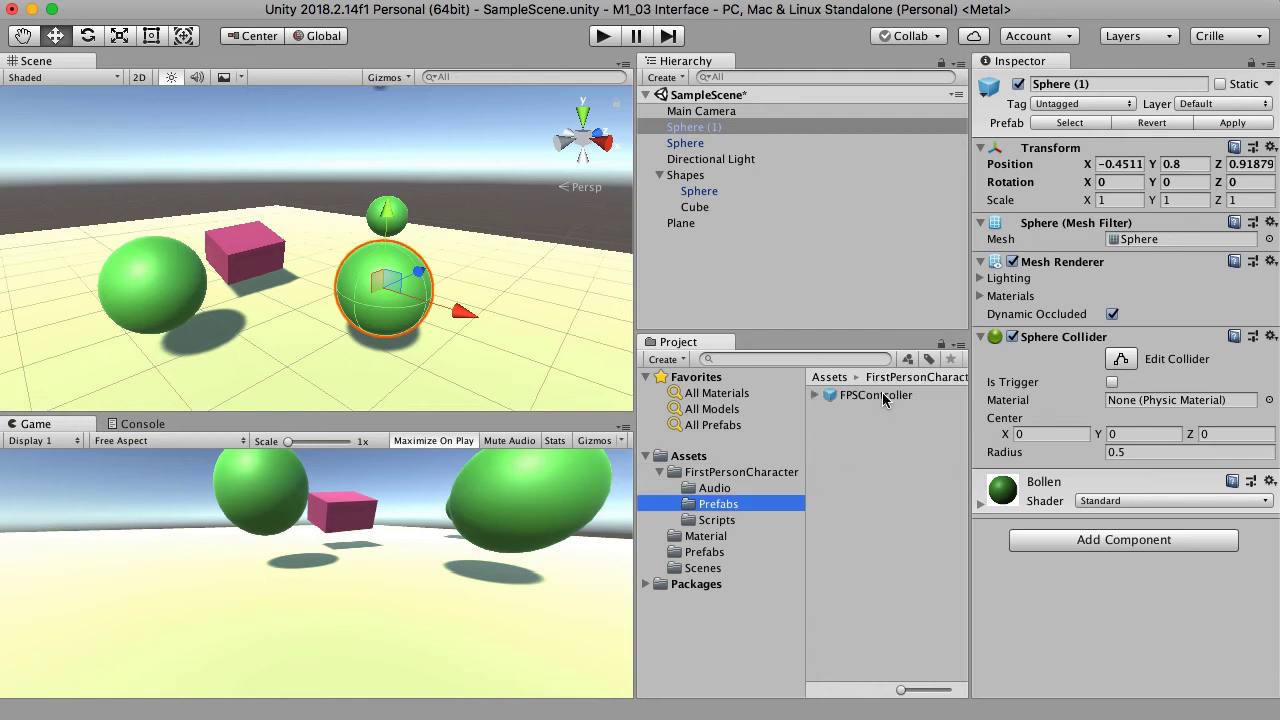
{"action": "left_click_drag", "start_coordinate": [883, 400], "coordinate": [212, 418]}
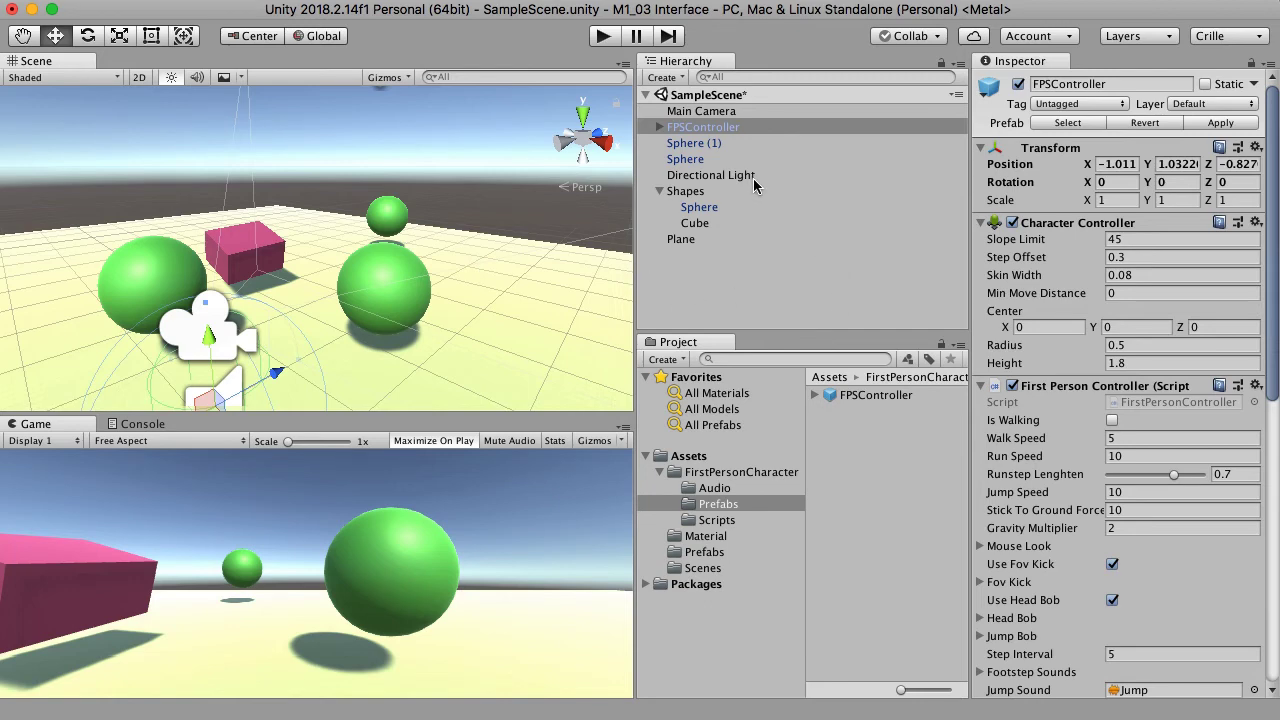
{"action": "left_click", "coordinate": [606, 36]}
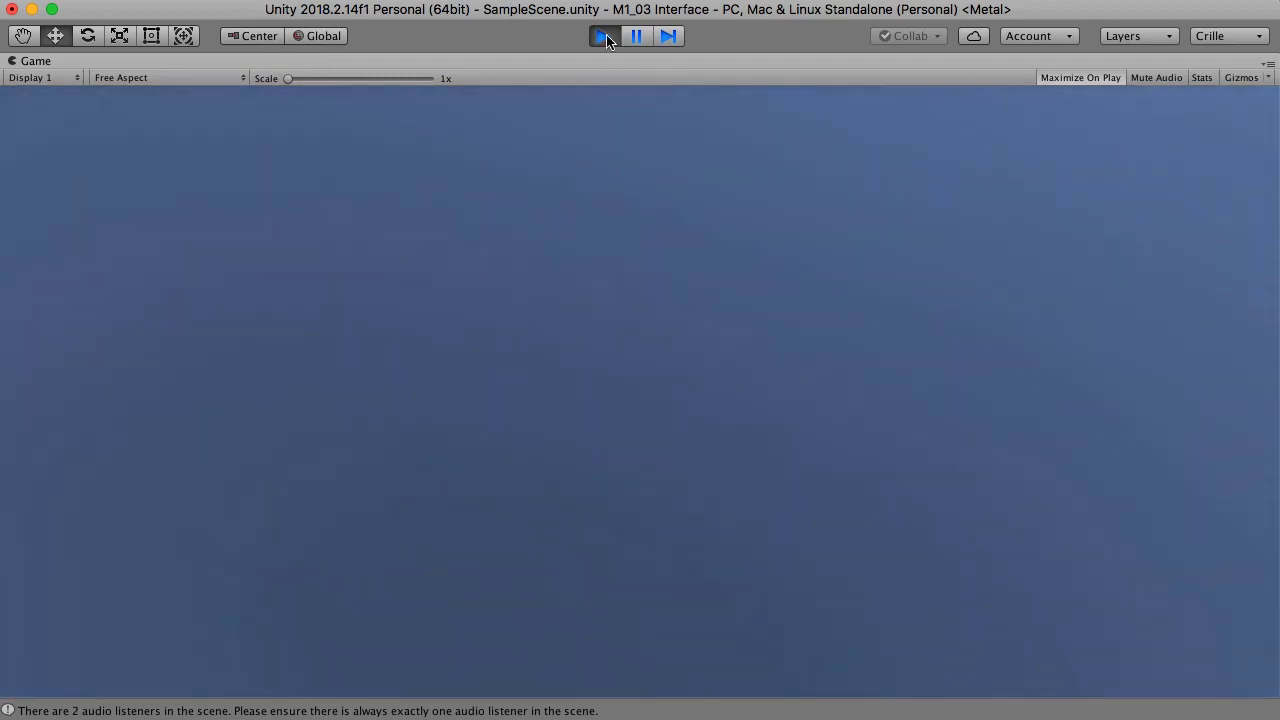
{"action": "left_click", "coordinate": [604, 37]}
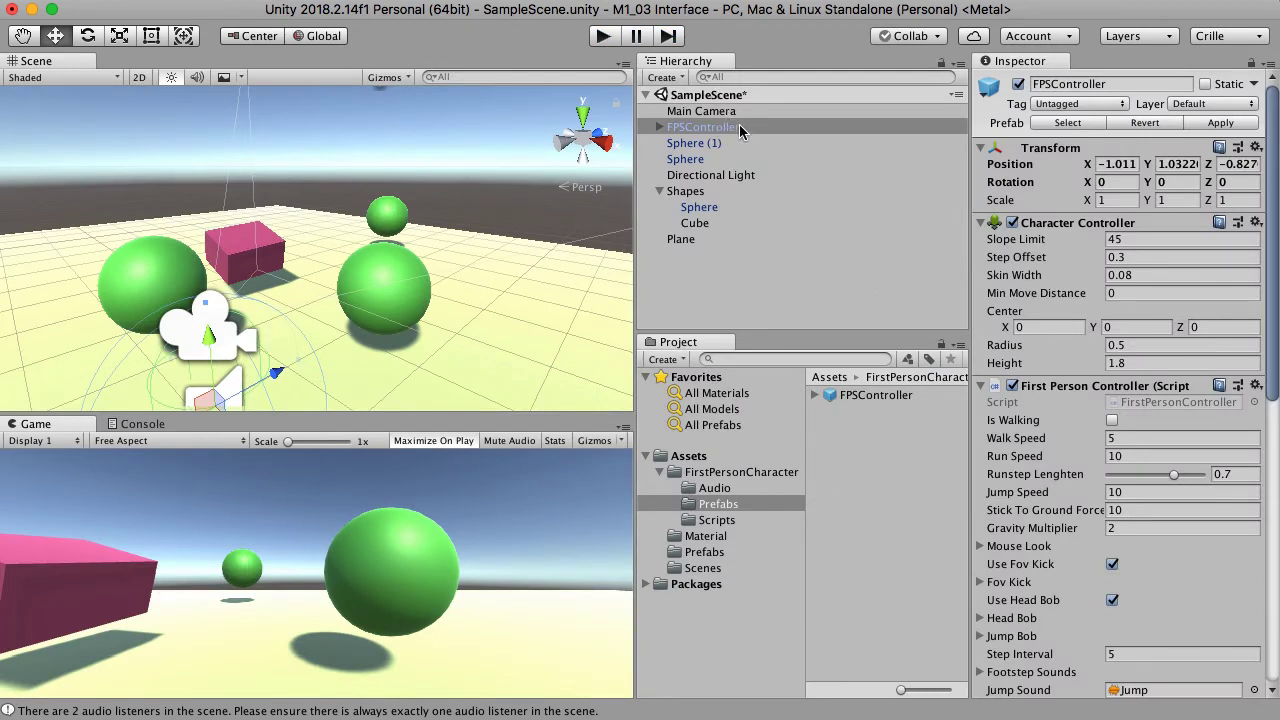
- Inspect the Audio Listener components on FirstPersonCharacter under FPSController and on Main Camera
{"action": "left_click", "coordinate": [659, 128]}
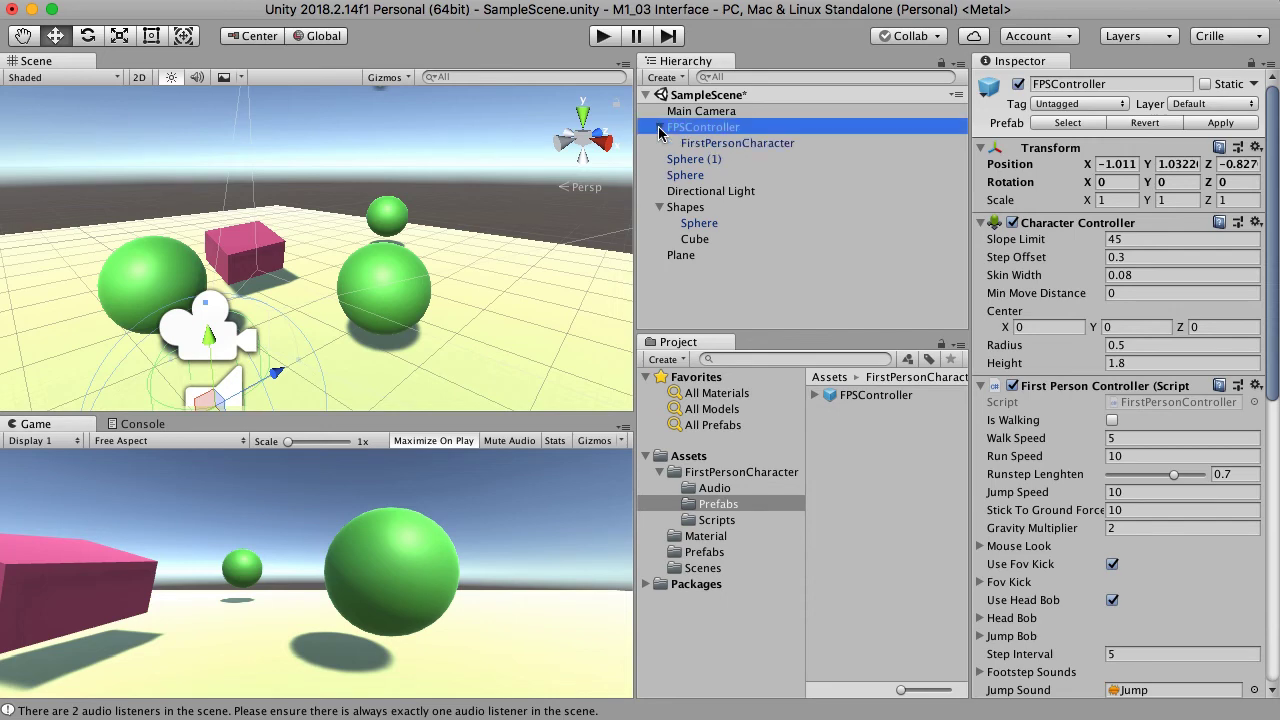
{"action": "left_click", "coordinate": [781, 143]}
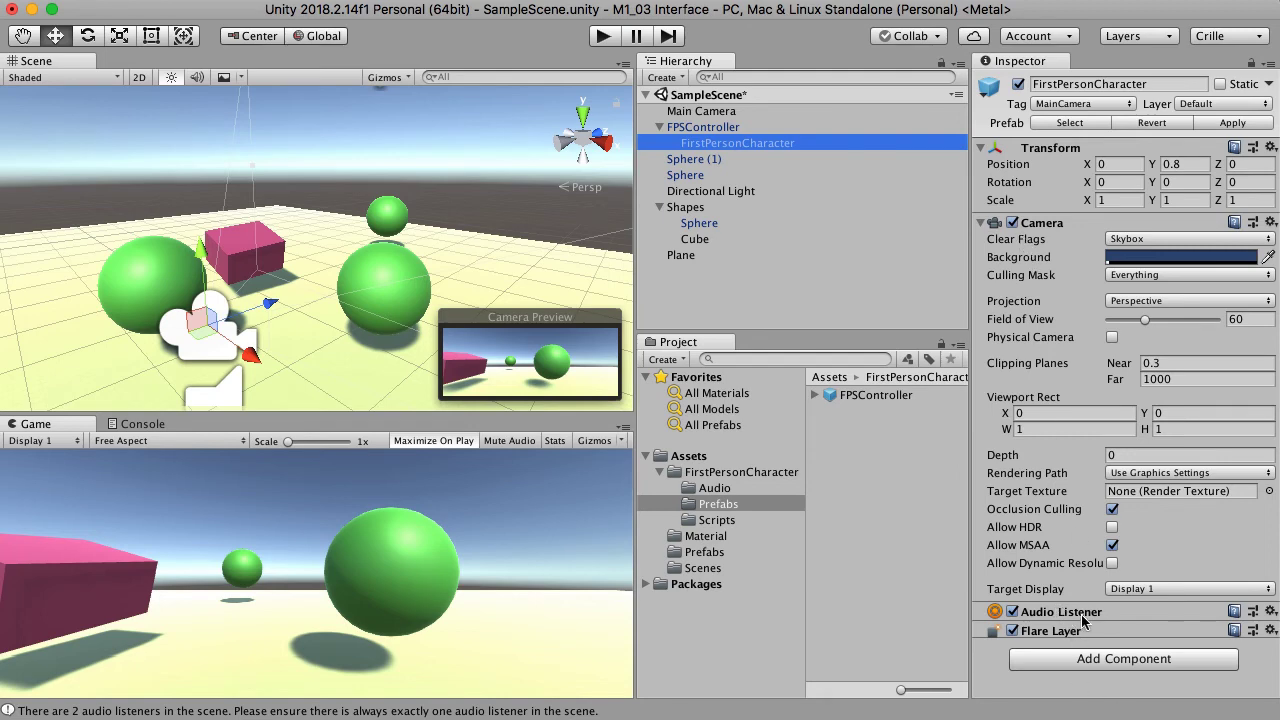
{"action": "left_click", "coordinate": [713, 112]}
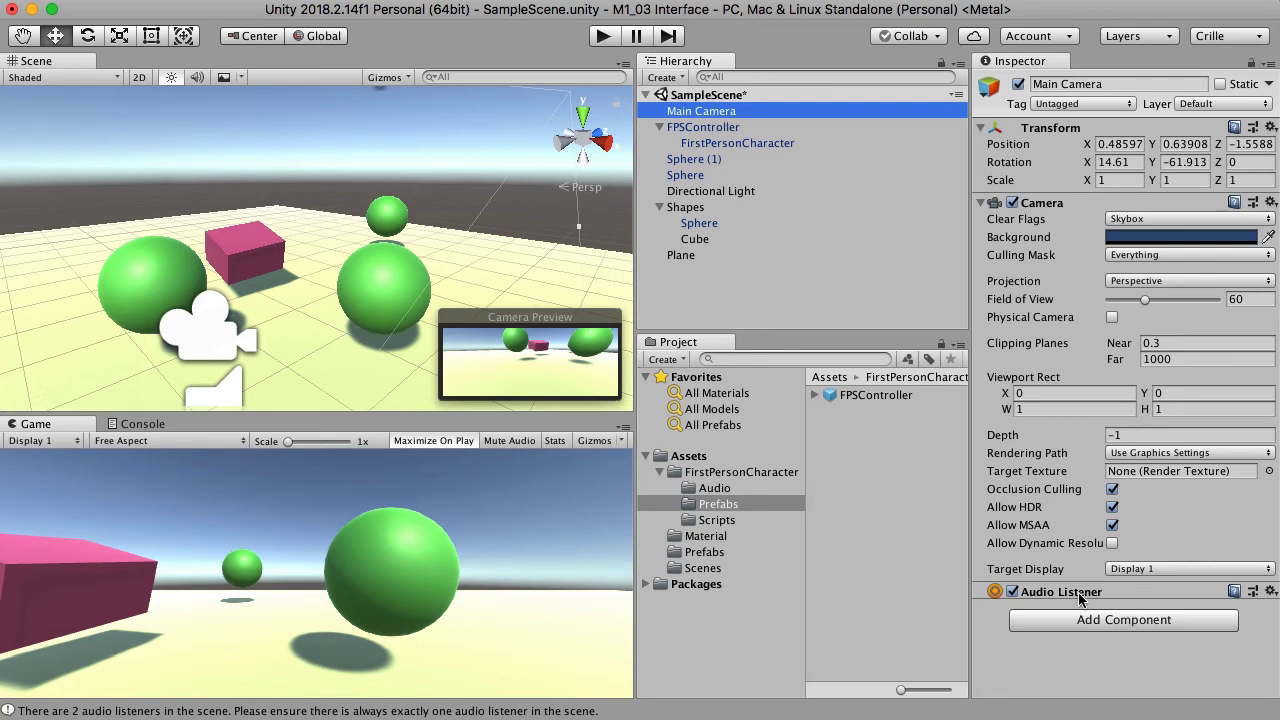
- Delete Main Camera from the scene and run the scene in Play mode to test it, then stop
{"action": "right_click", "coordinate": [718, 118]}
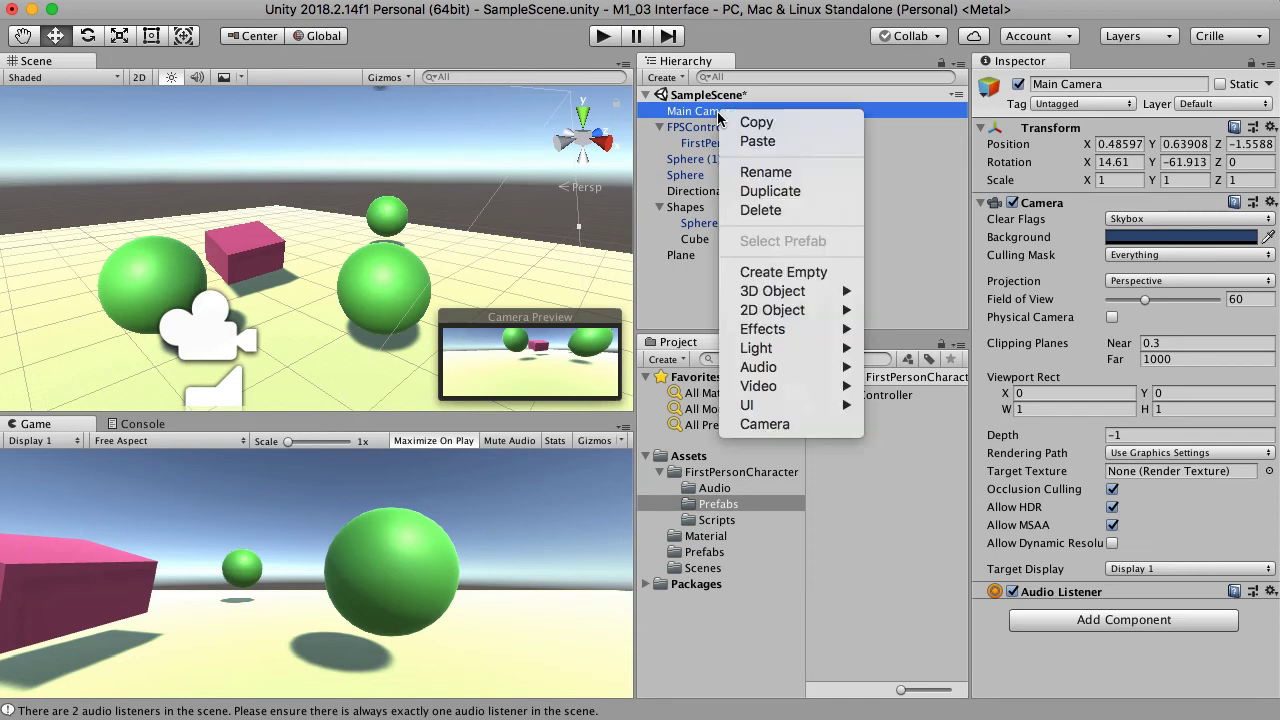
{"action": "left_click", "coordinate": [812, 212]}
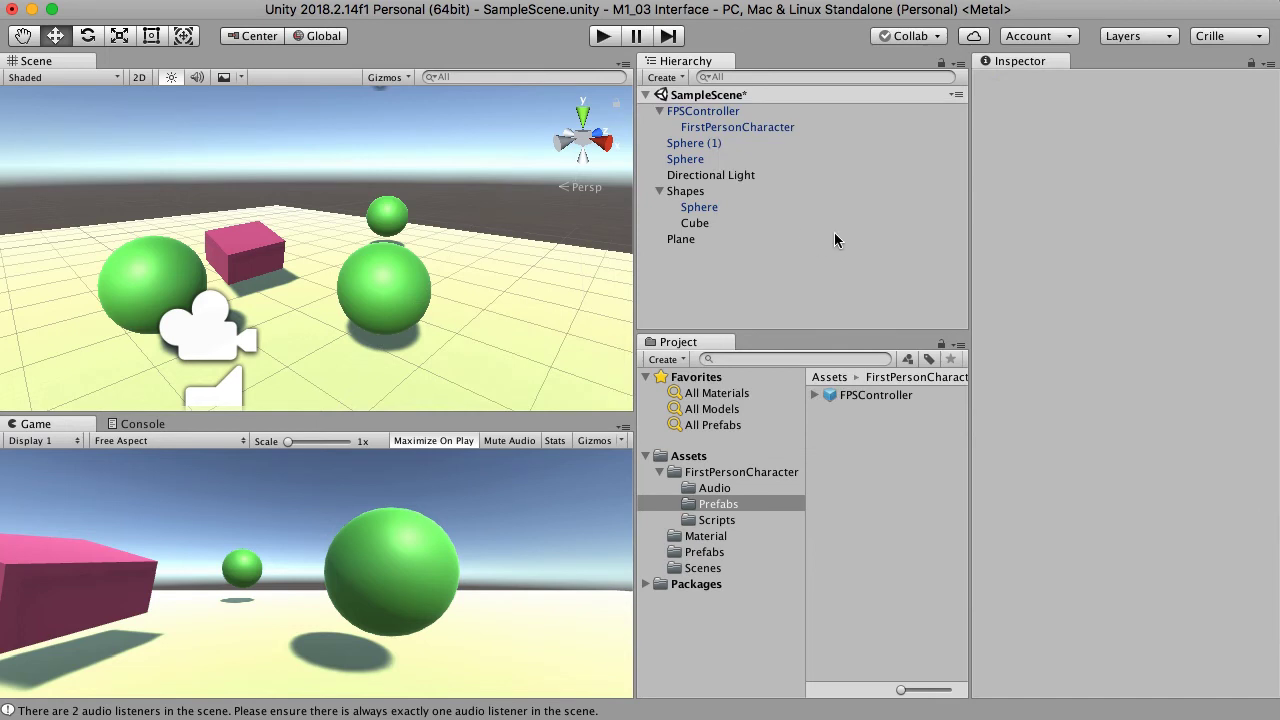
{"action": "left_click", "coordinate": [603, 37]}
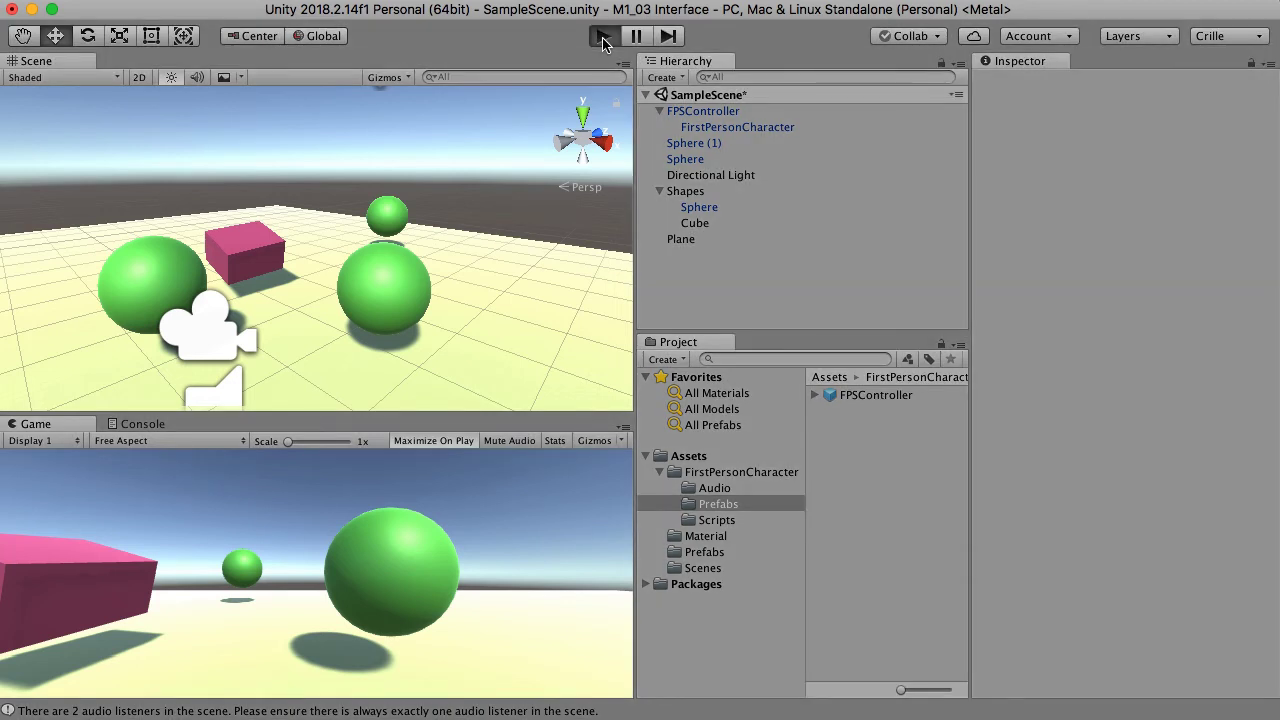
{"action": "left_click", "coordinate": [603, 37]}
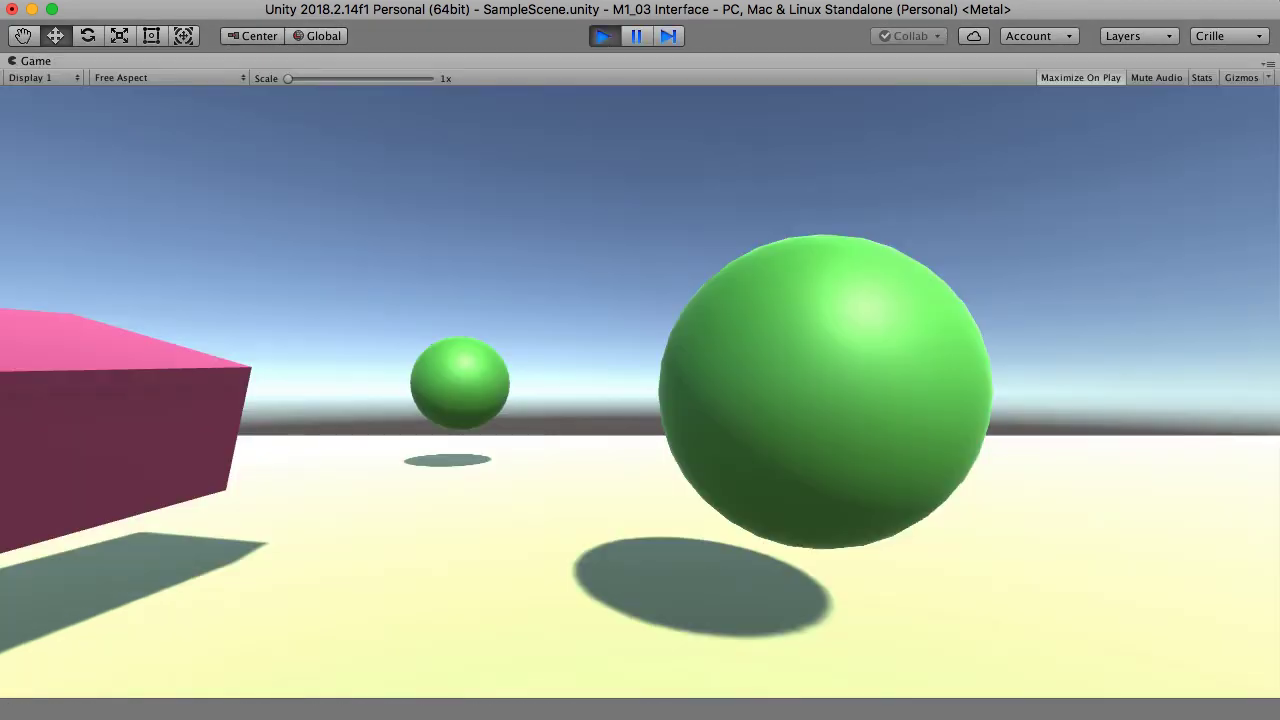
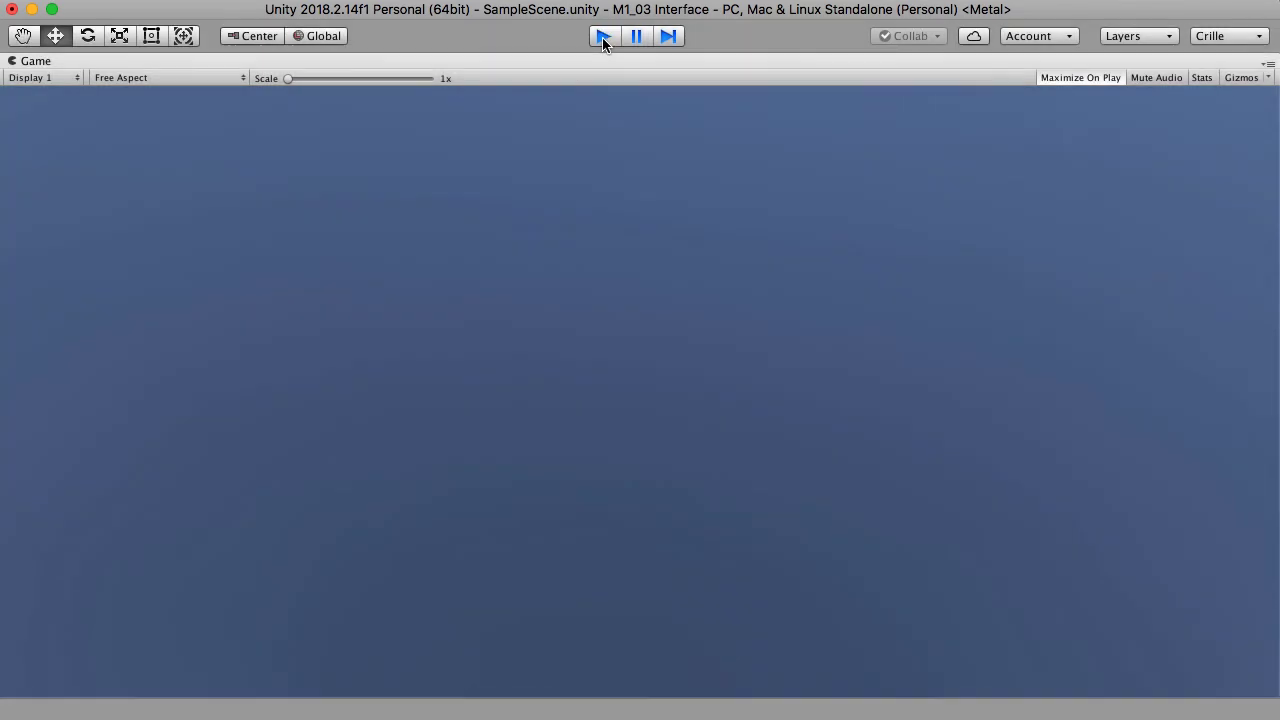
{"action": "left_click", "coordinate": [602, 37]}
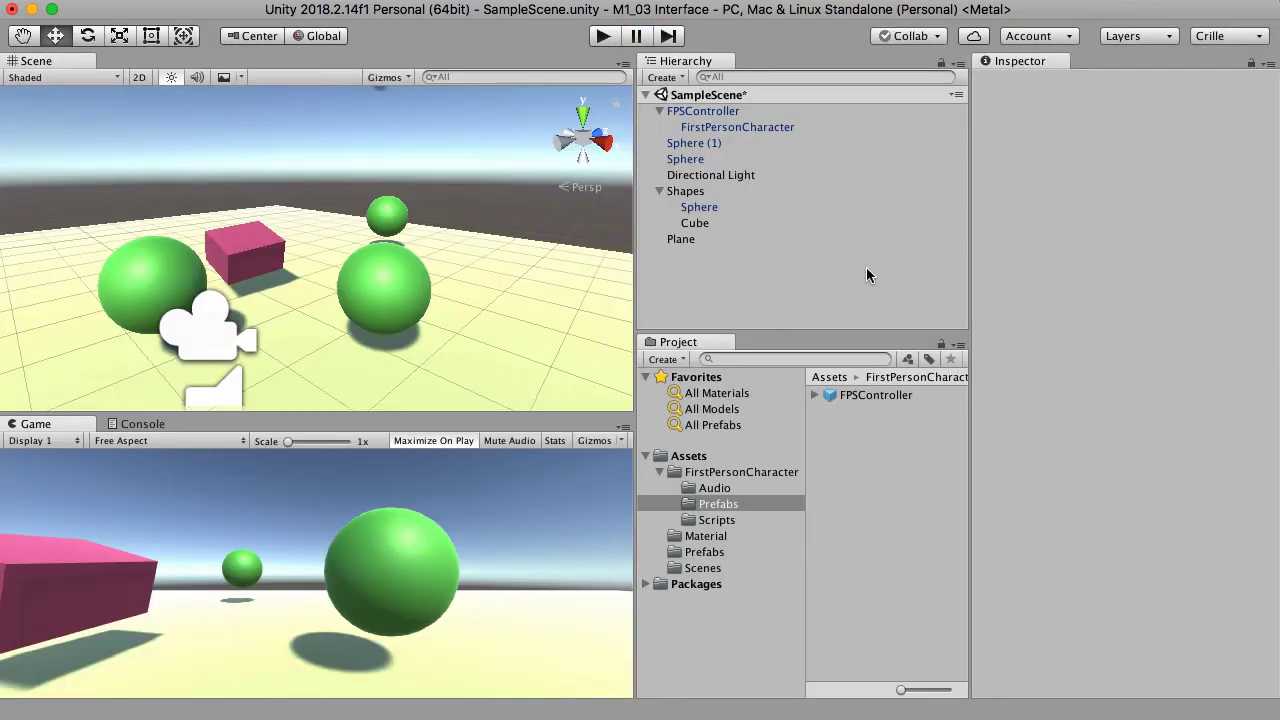
- Set the Walk Speed of FPSController's First Person Controller script to 1
{"action": "left_click", "coordinate": [750, 131]}
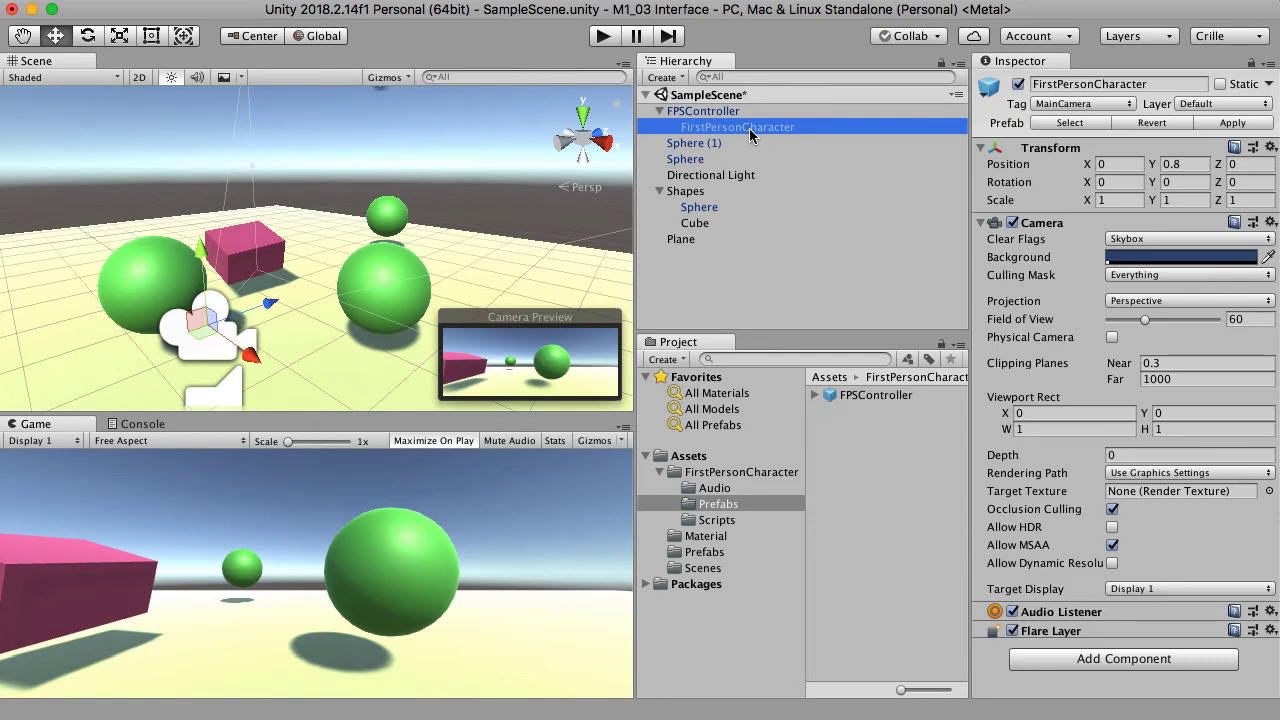
{"action": "left_click", "coordinate": [715, 111]}
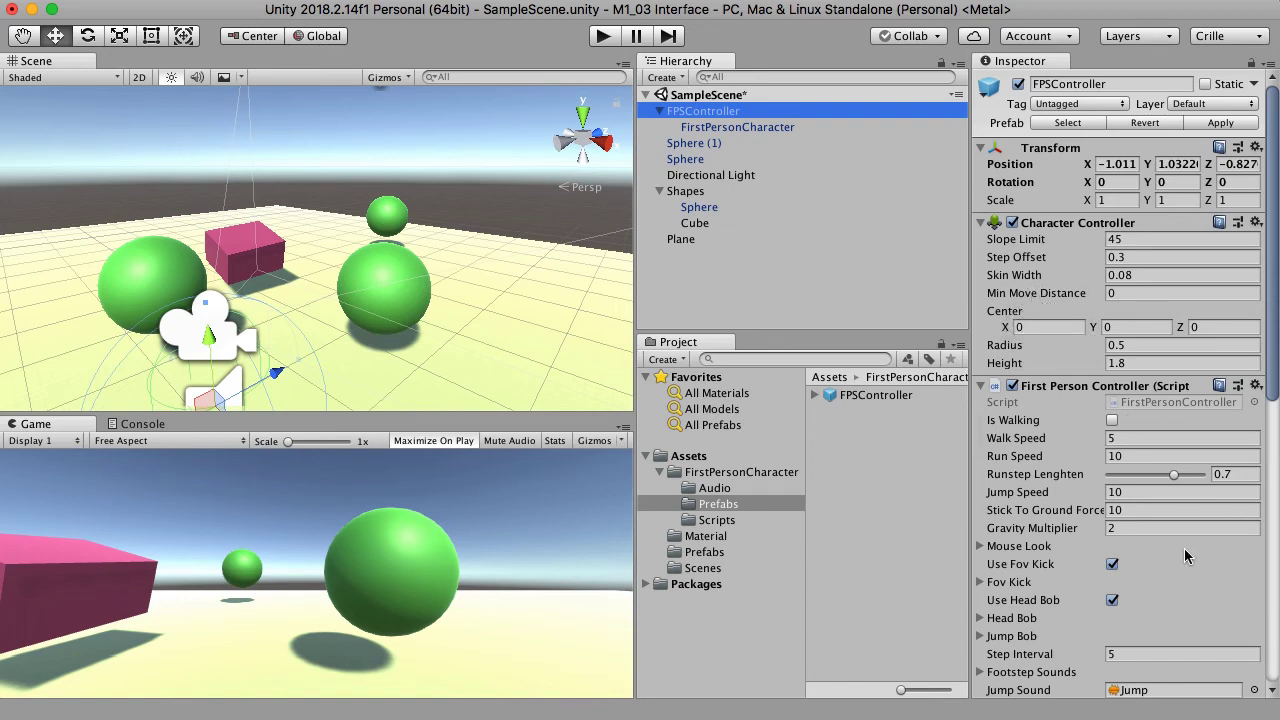
{"action": "scroll", "coordinate": [1184, 548], "scroll_direction": "down", "scroll_amount": 10}
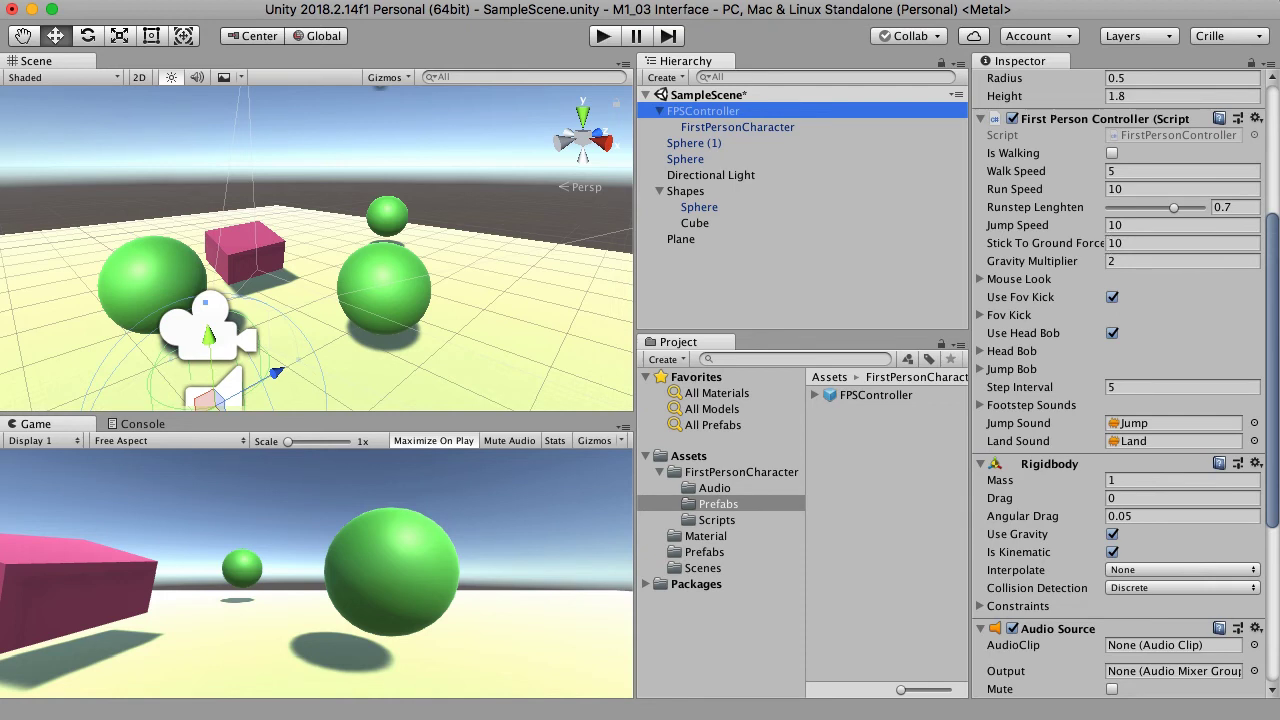
{"action": "left_click", "coordinate": [1083, 176]}
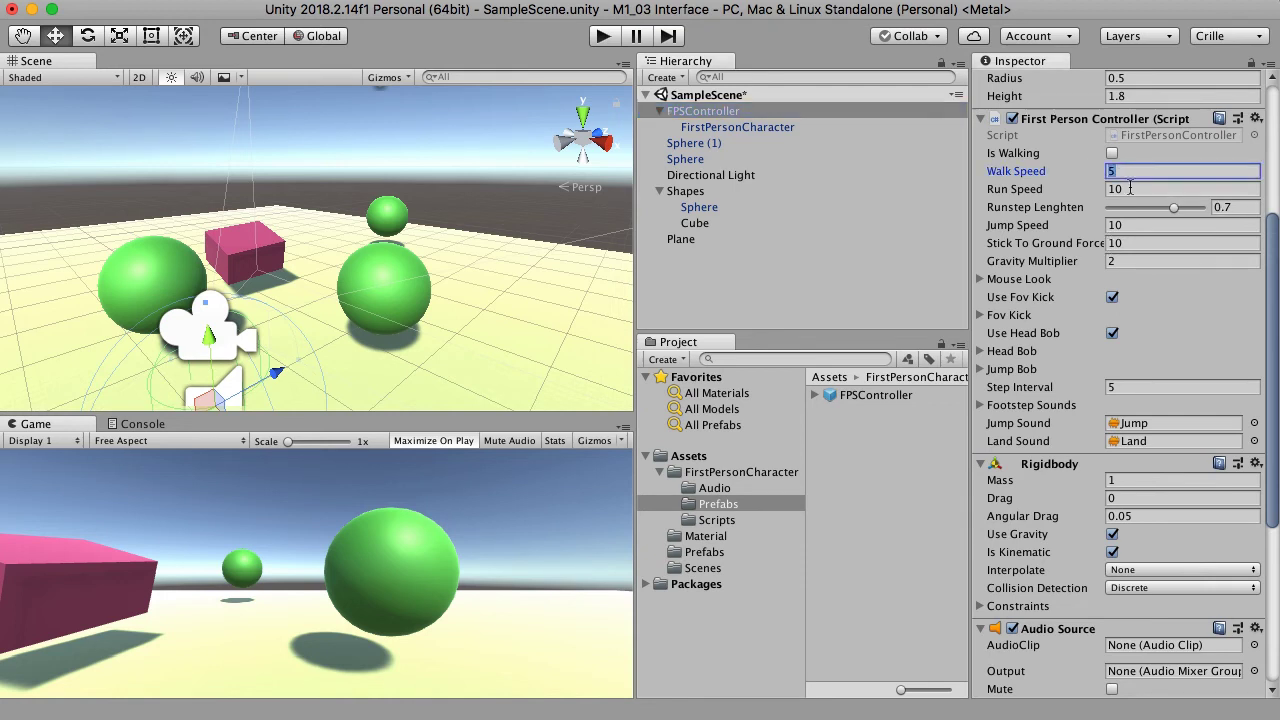
{"action": "type", "text": "1"}
- Play-test the slow walk speed by moving the character backward, sideways and forward, and stop Play mode
{"action": "left_click", "coordinate": [603, 37]}
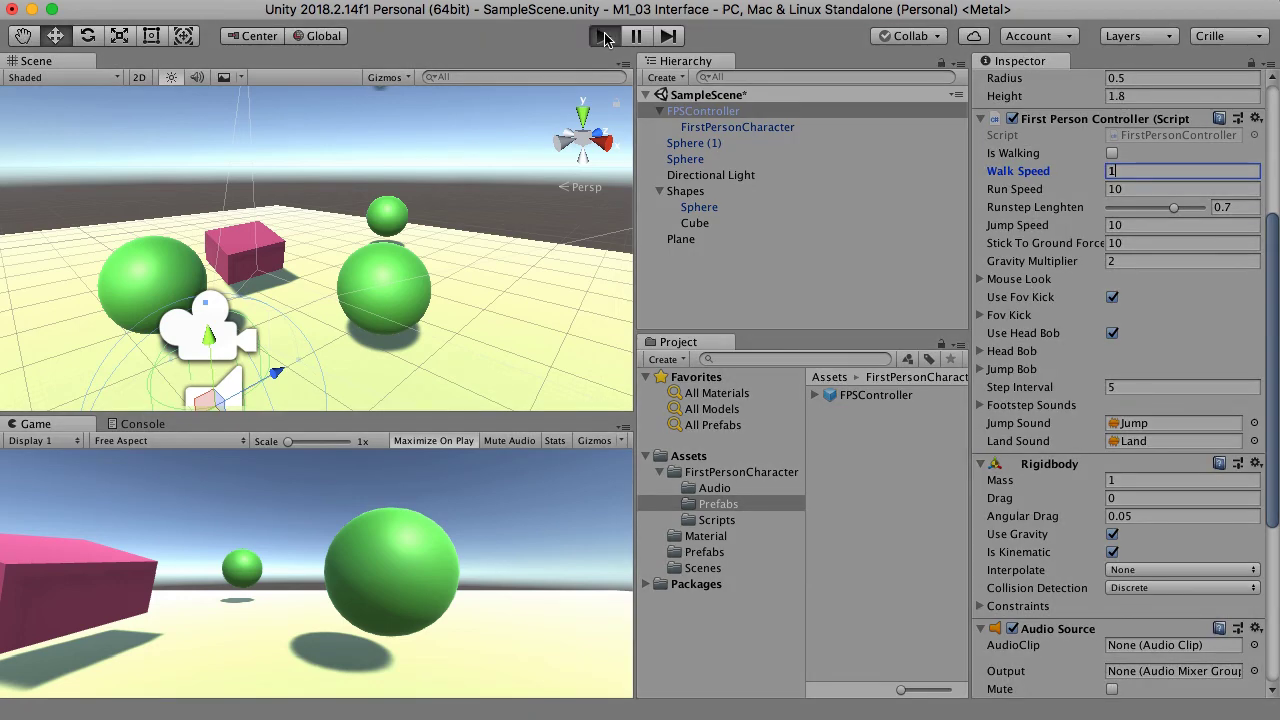
{"action": "key", "text": "s"}
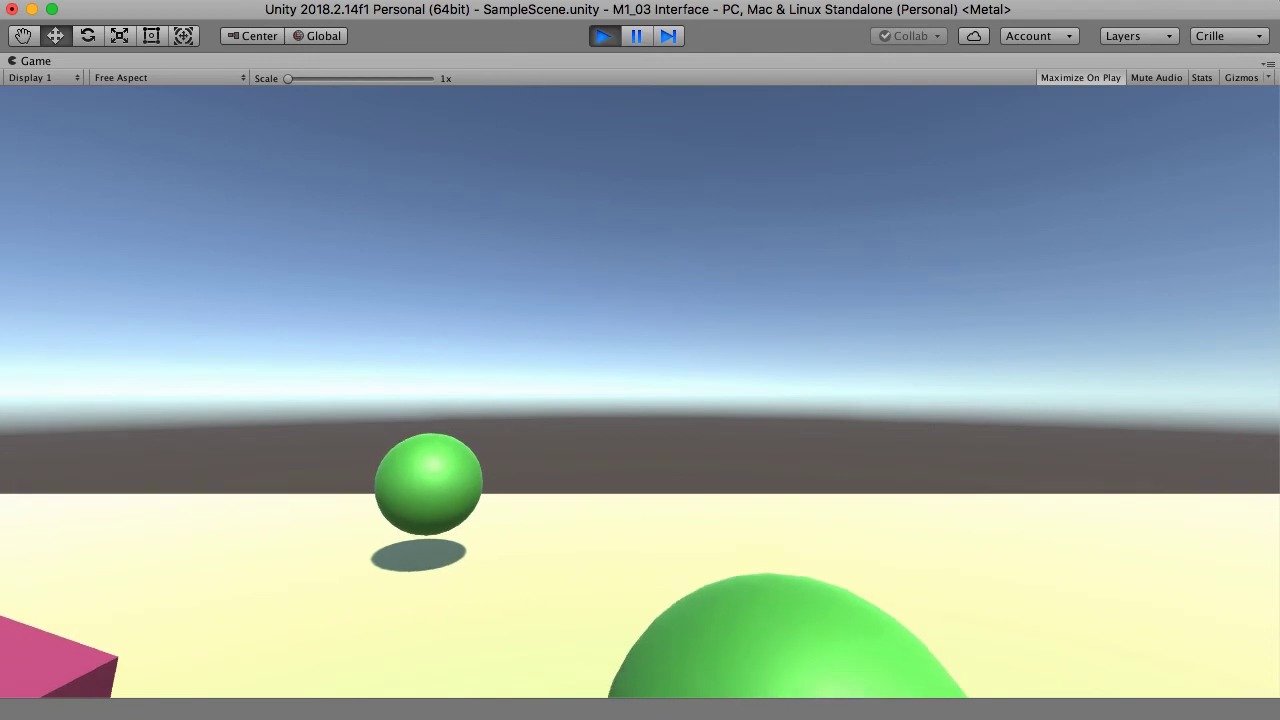
{"action": "key", "text": "s"}
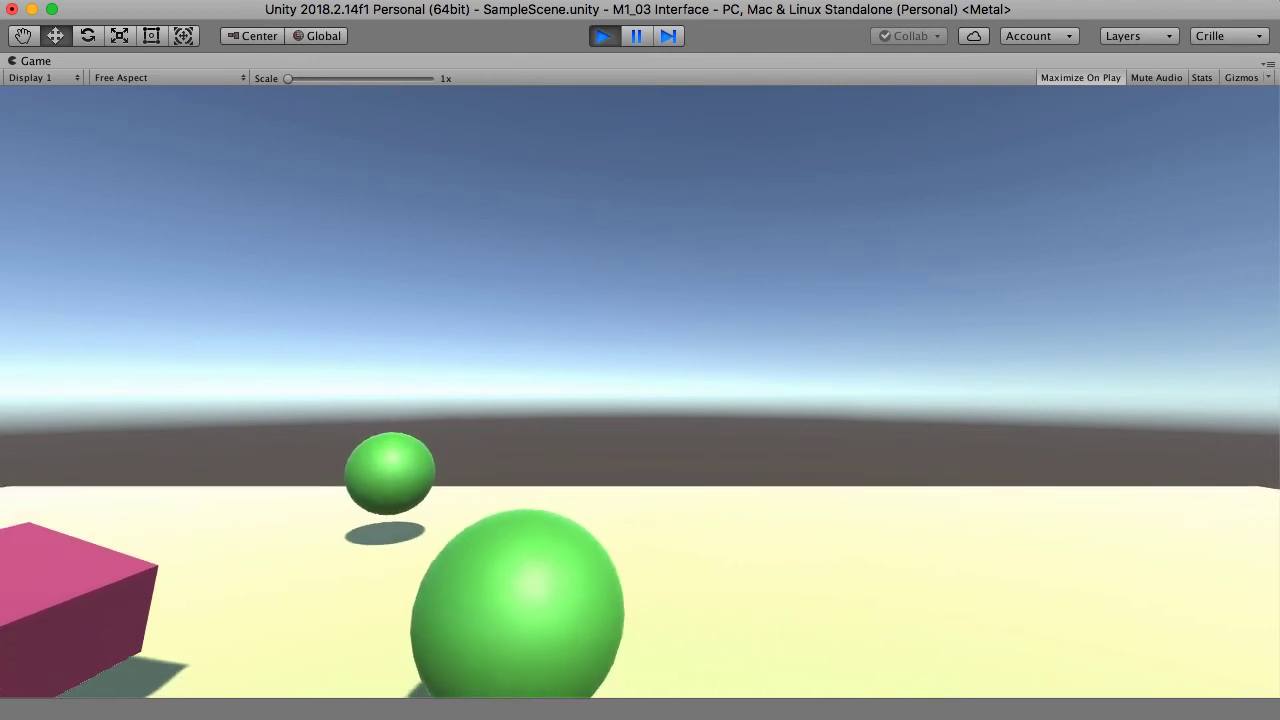
{"action": "key", "text": "a"}
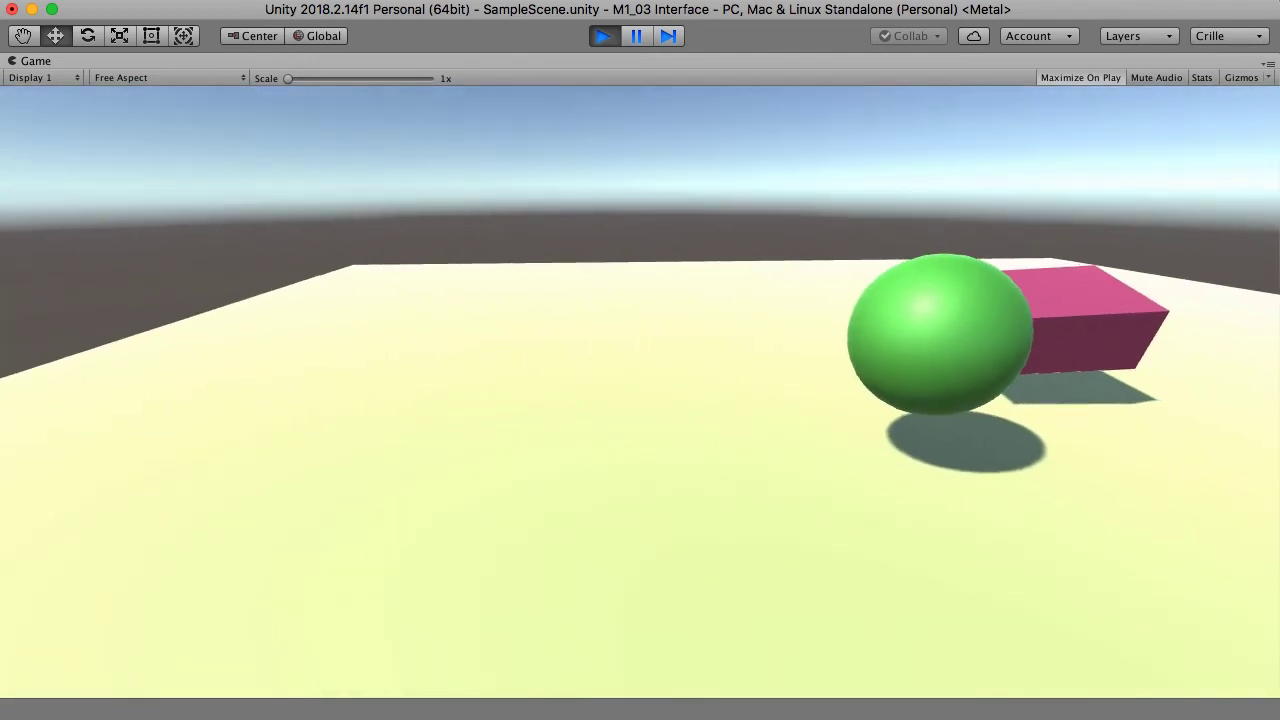
{"action": "key", "text": "a"}
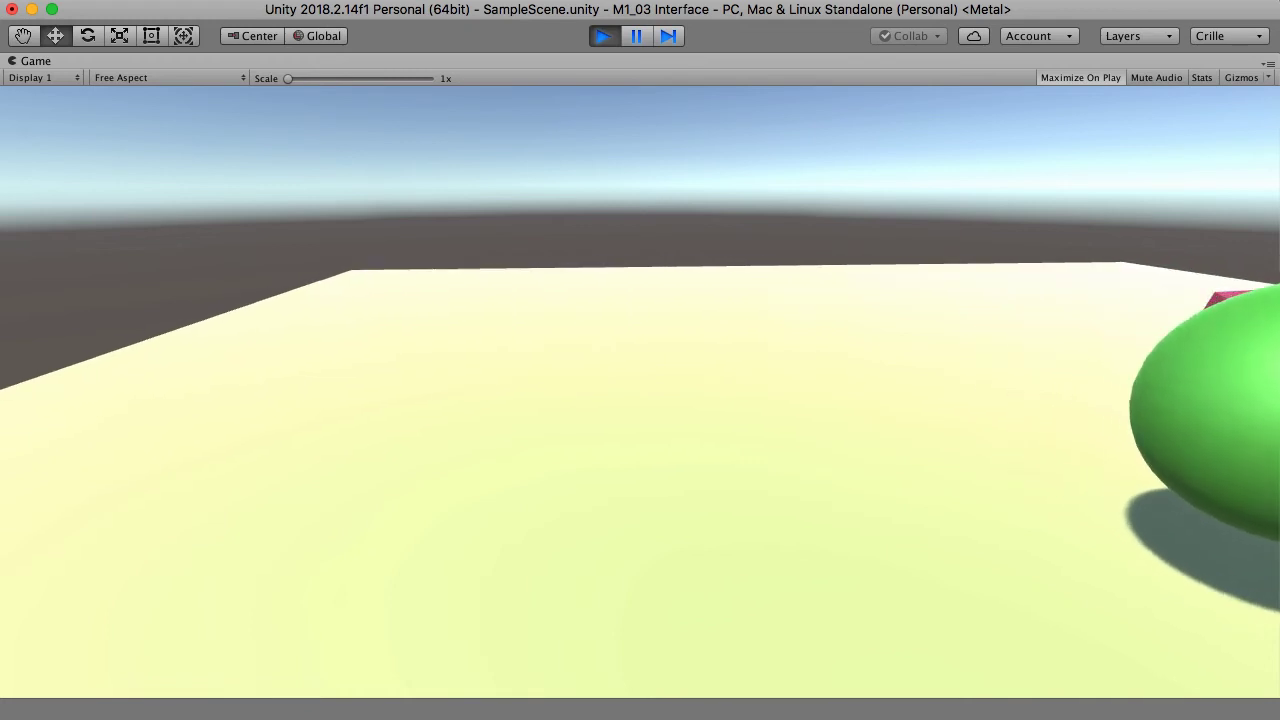
{"action": "key", "text": "d"}
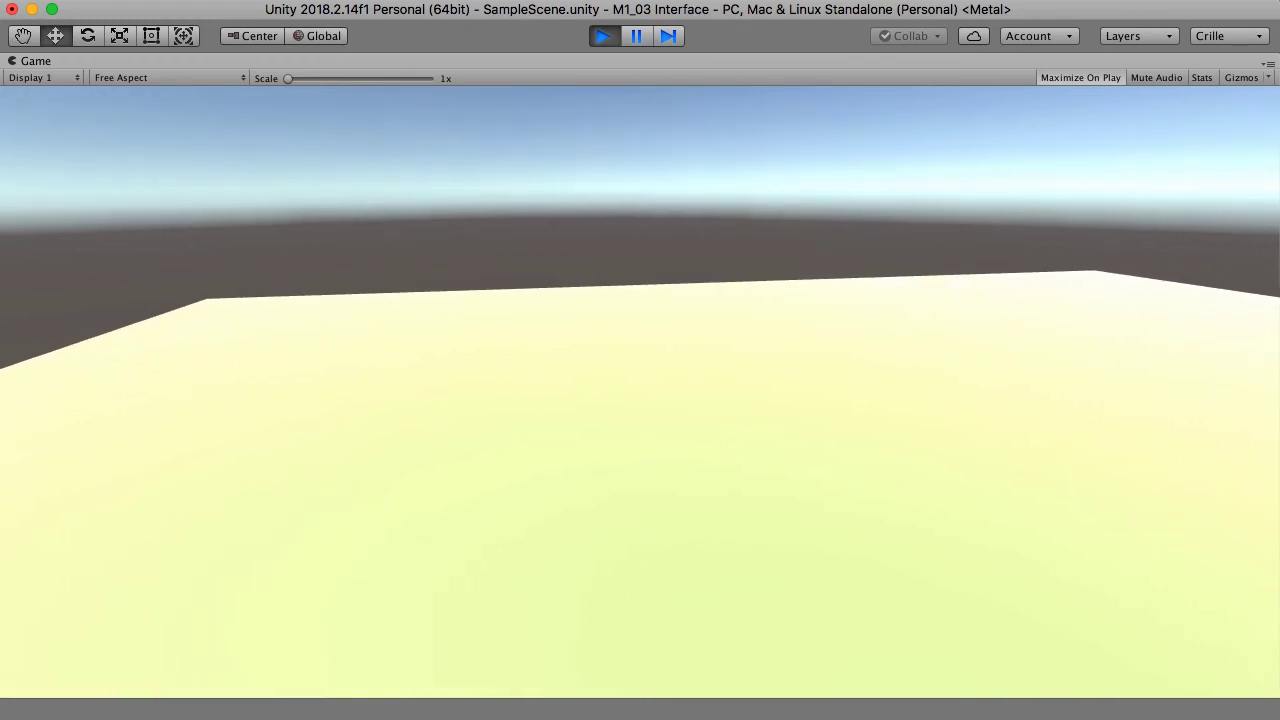
{"action": "key", "text": "w"}
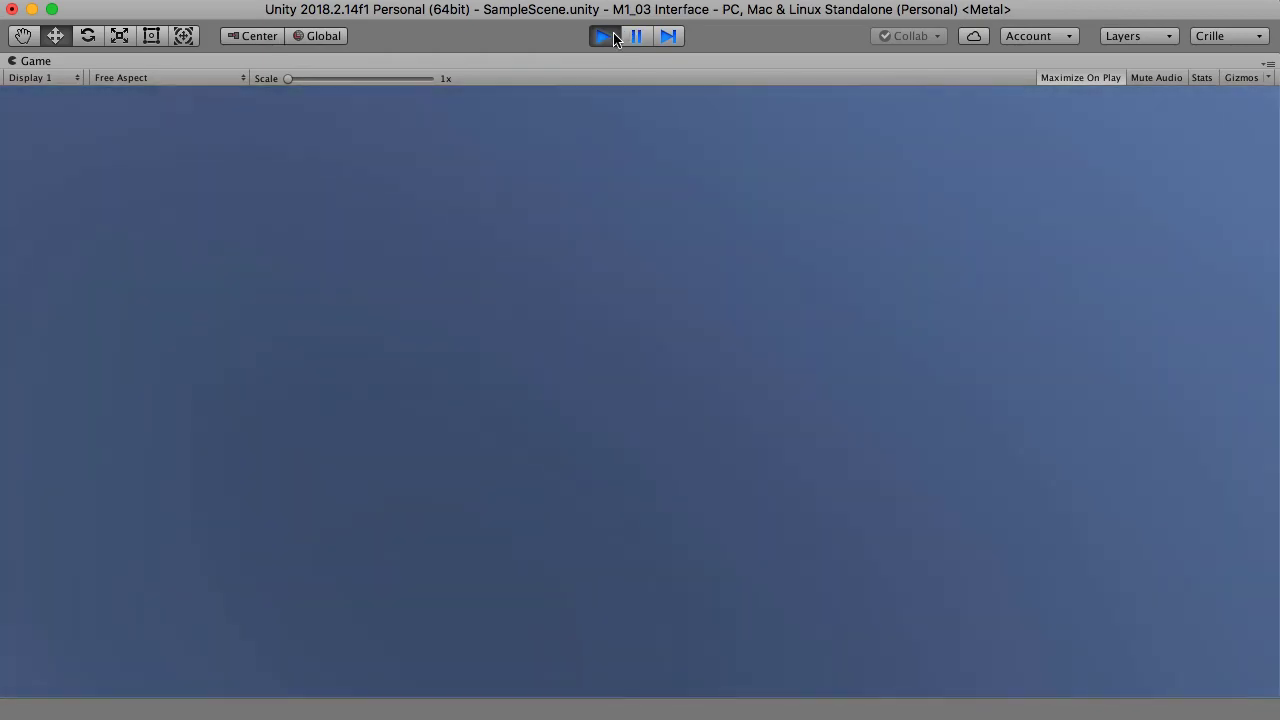
{"action": "left_click", "coordinate": [605, 36]}
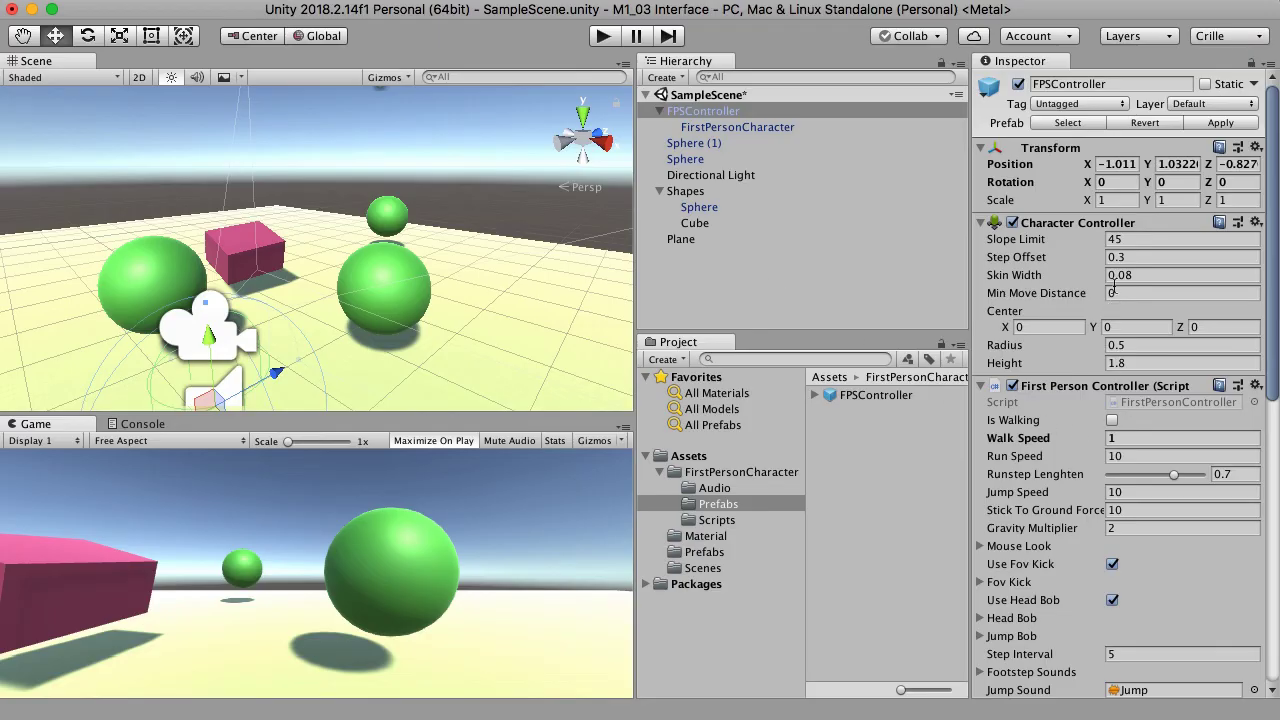
- Set FPSController's Walk Speed to 10
{"action": "left_click", "coordinate": [1088, 438]}
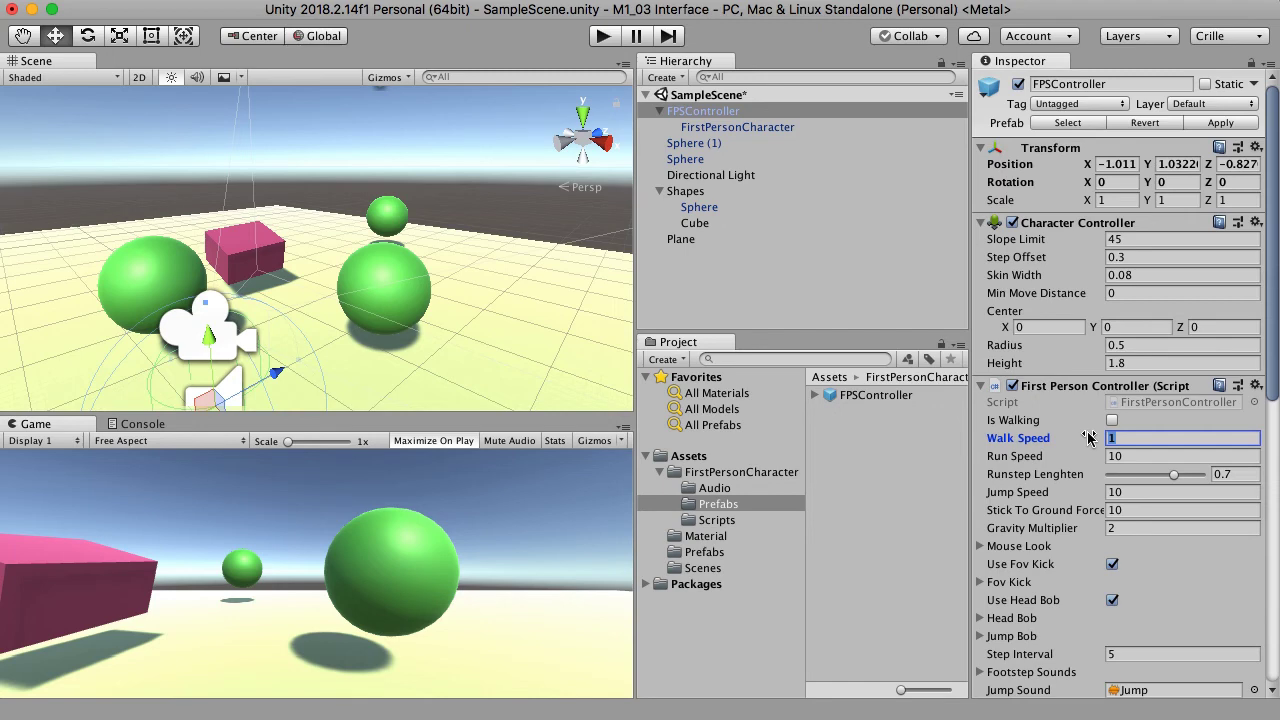
{"action": "type", "text": "8"}
{"action": "key", "text": "BackSpace"}
{"action": "type", "text": "10"}
- Play-test the fast walk speed by moving the character backward and forward around the shapes, and stop Play mode
{"action": "left_click", "coordinate": [606, 36]}
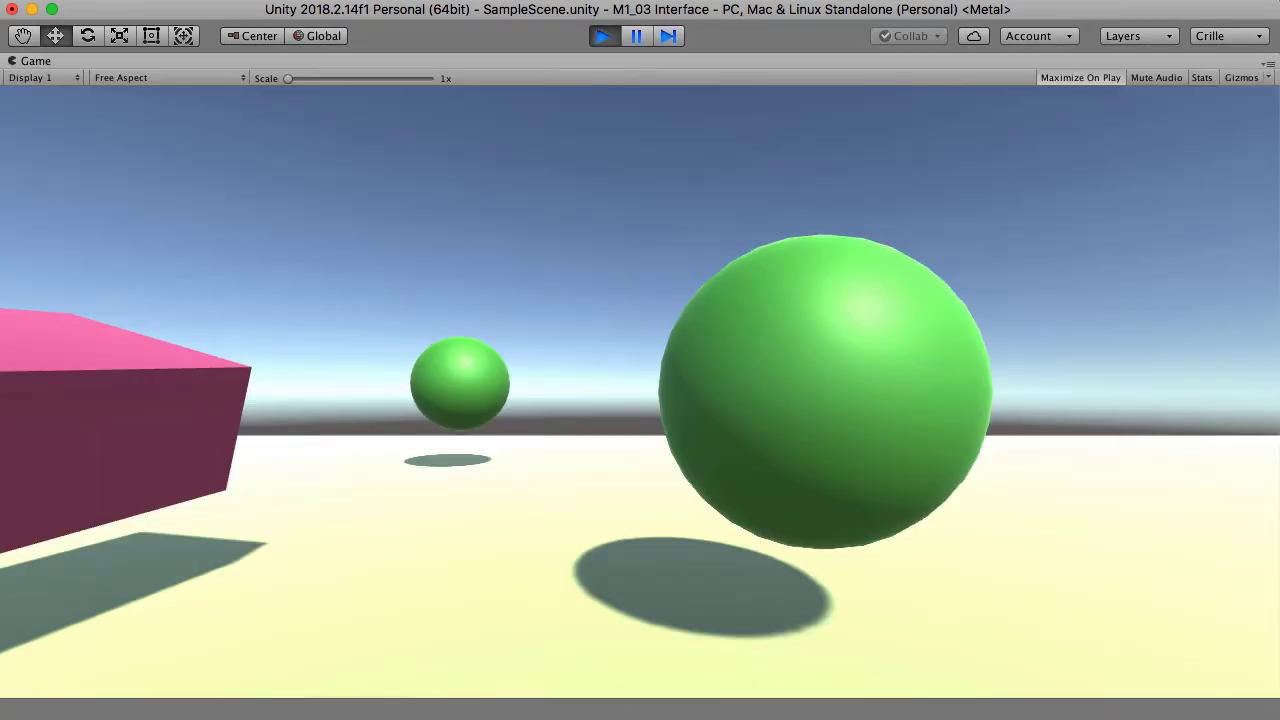
{"action": "key", "text": "s"}
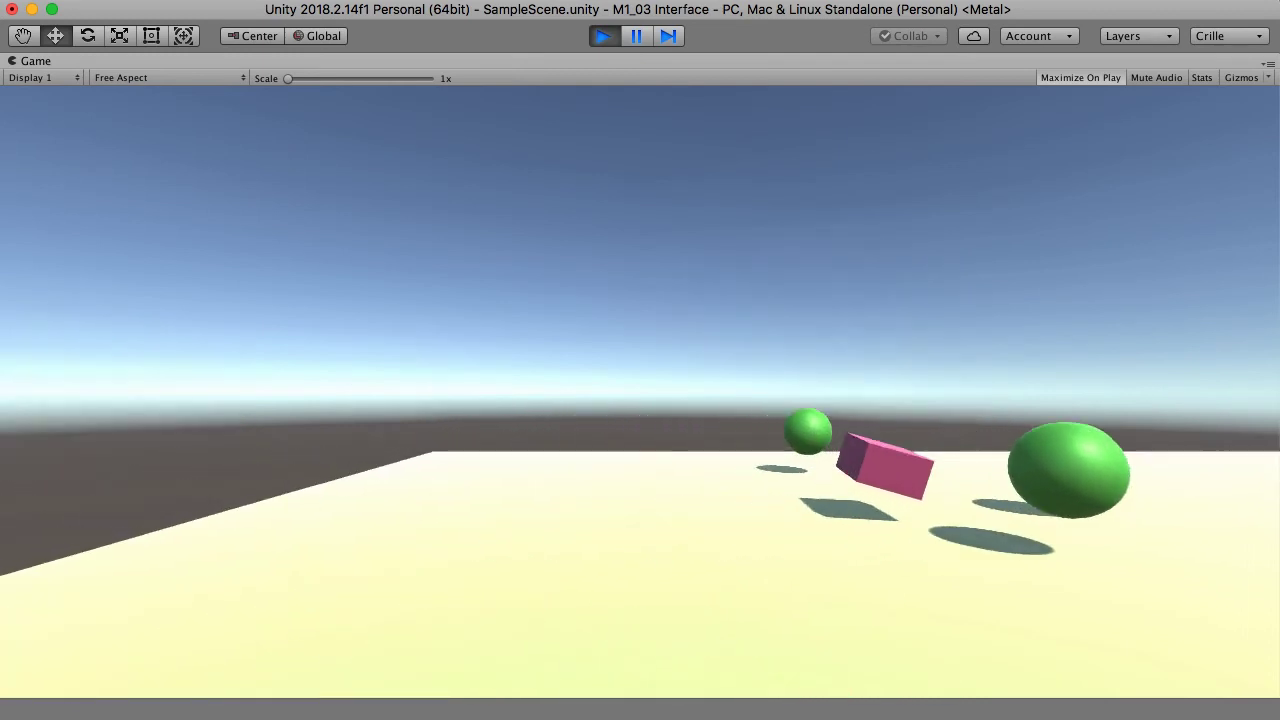
{"action": "key", "text": "w"}
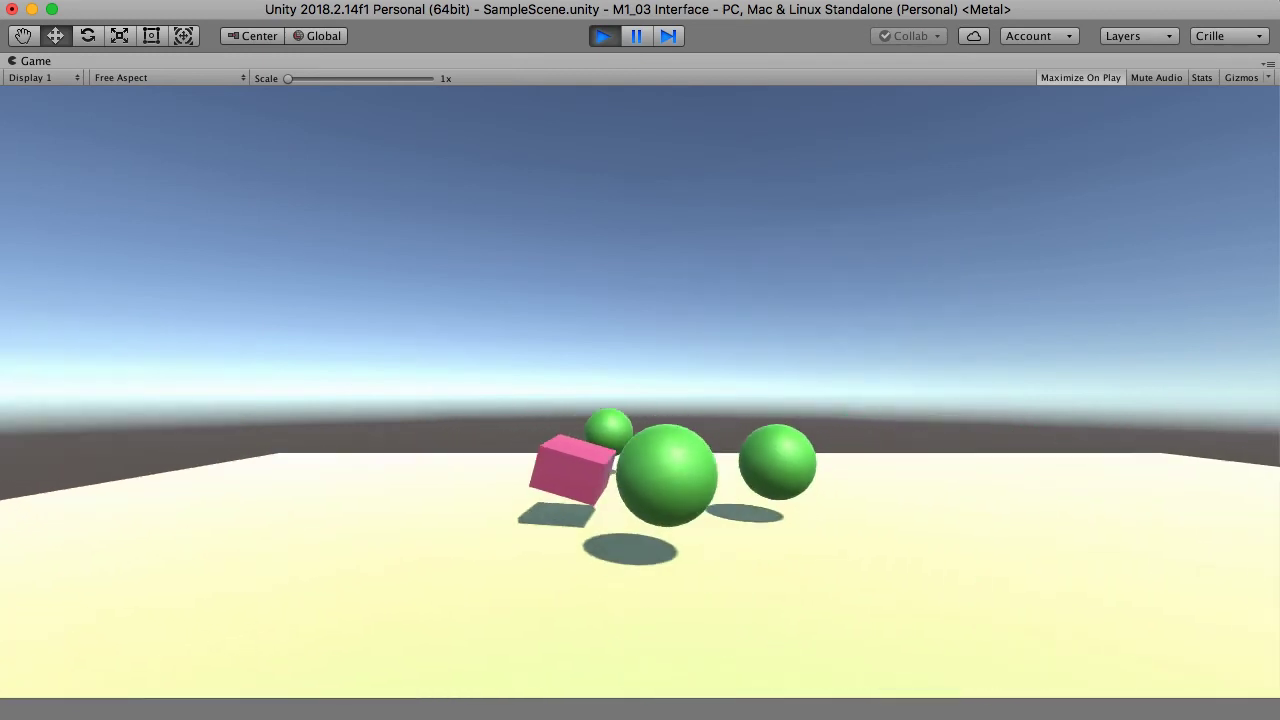
{"action": "key", "text": "s"}
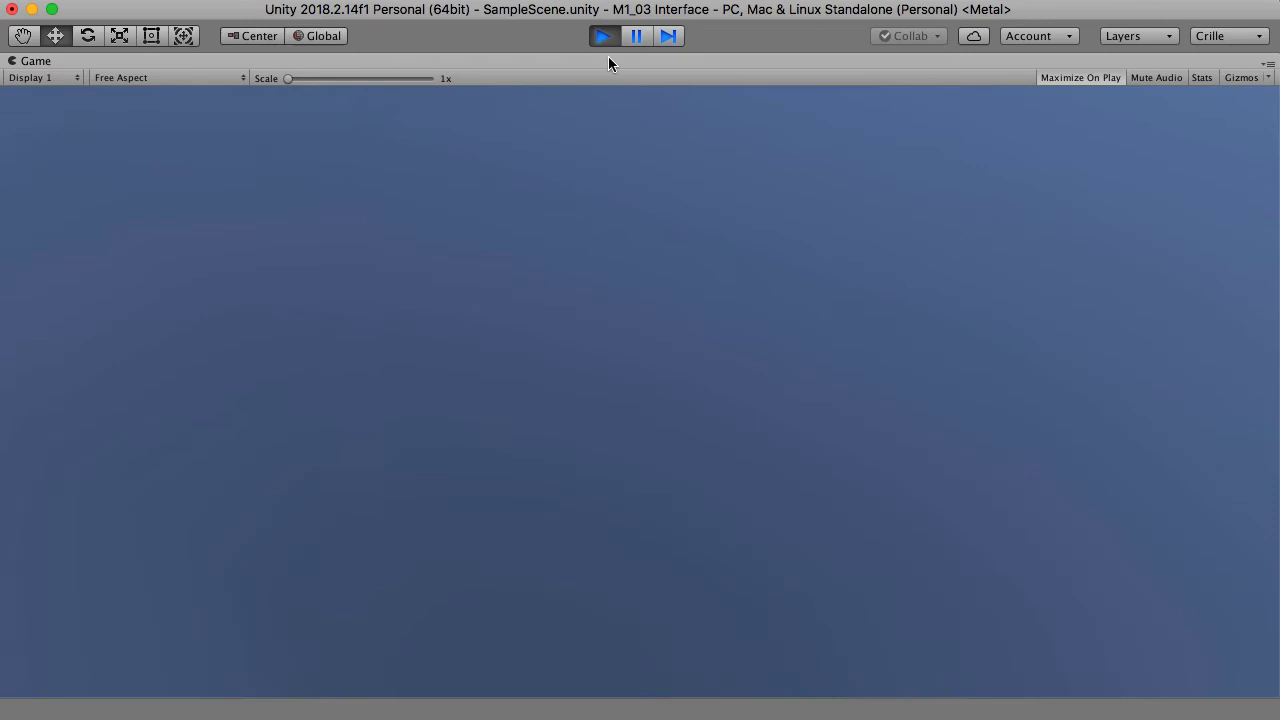
{"action": "left_click", "coordinate": [604, 37]}
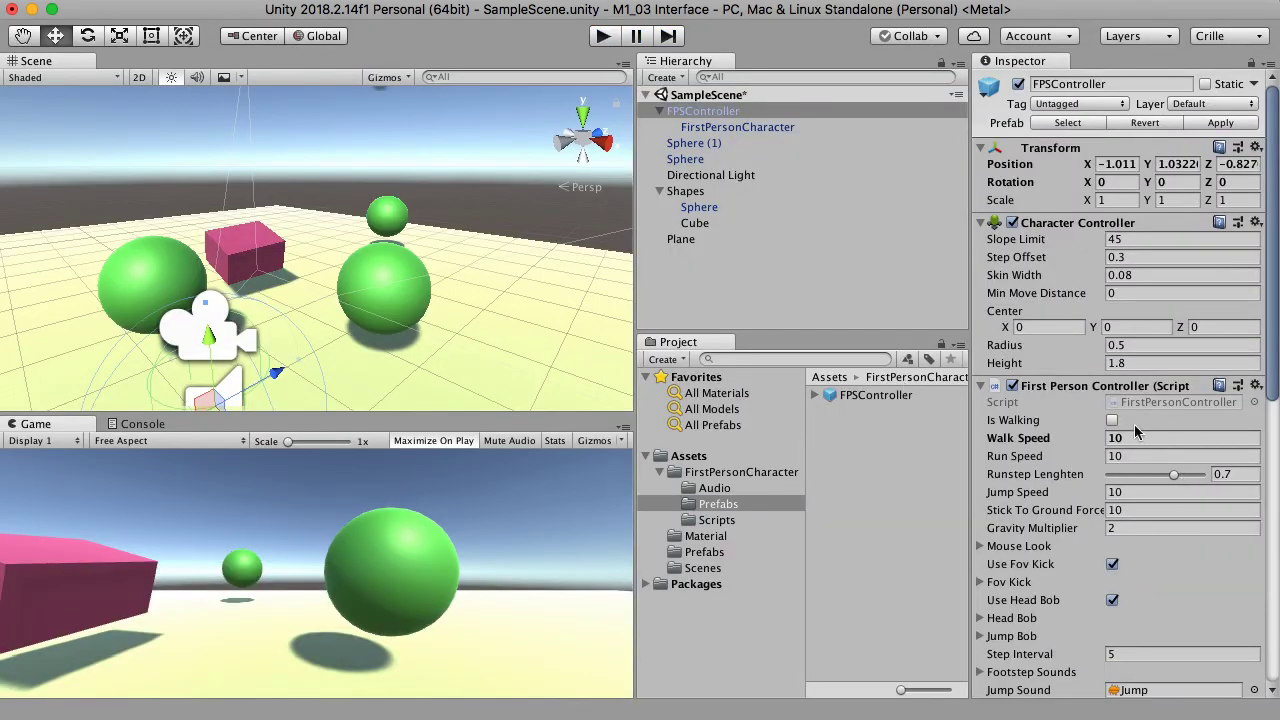
- Set FPSController's Walk Speed to 5.15
{"action": "left_click", "coordinate": [1102, 438]}
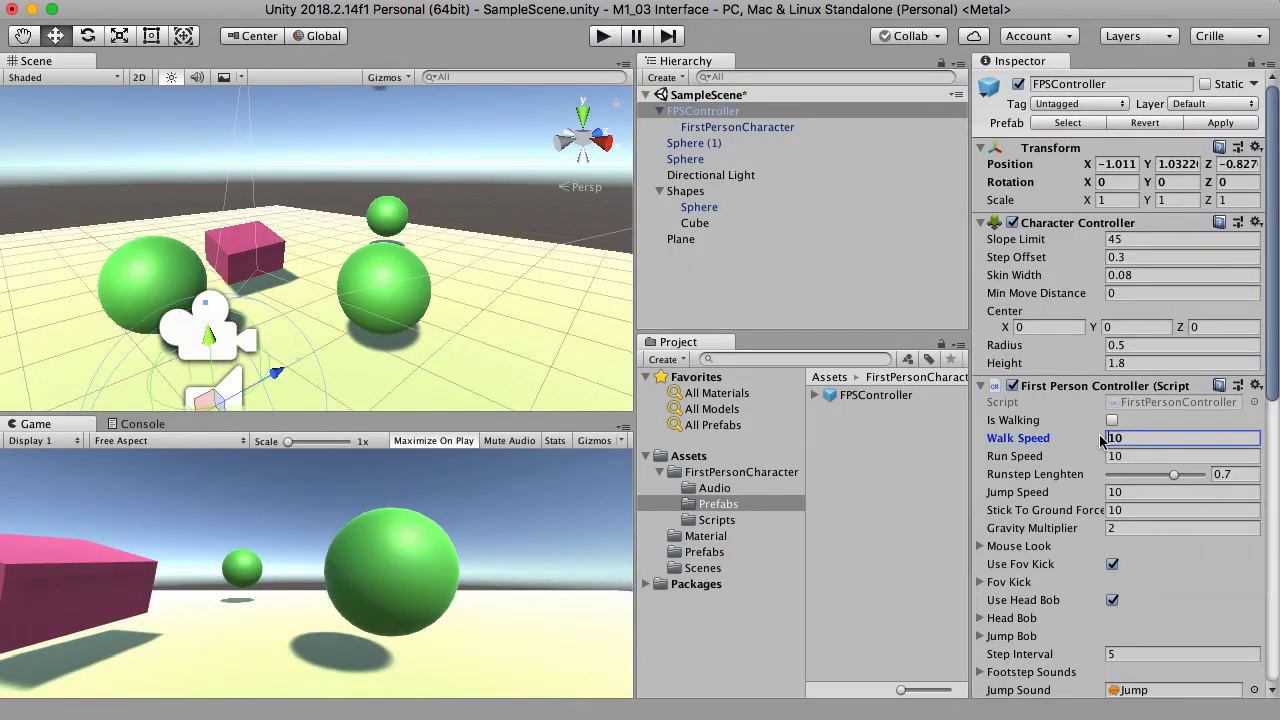
{"action": "type", "text": "5"}
{"action": "key", "text": "Tab"}
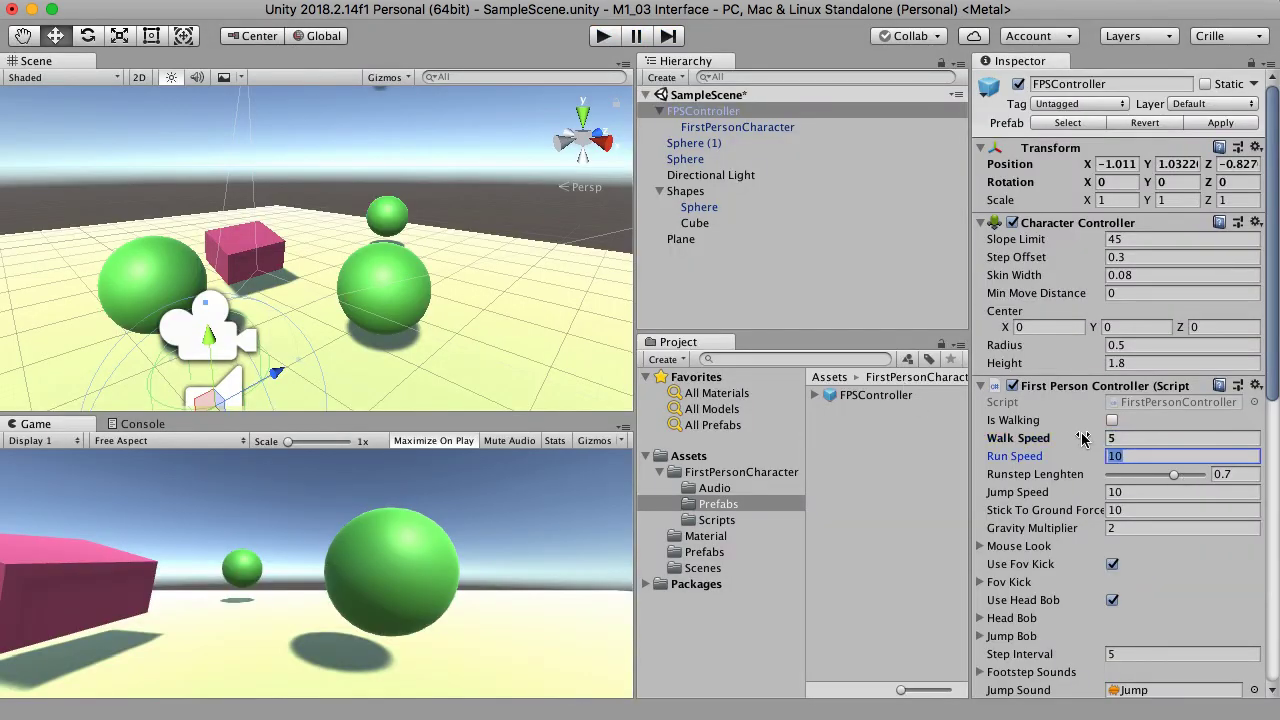
{"action": "left_click", "coordinate": [1108, 438]}
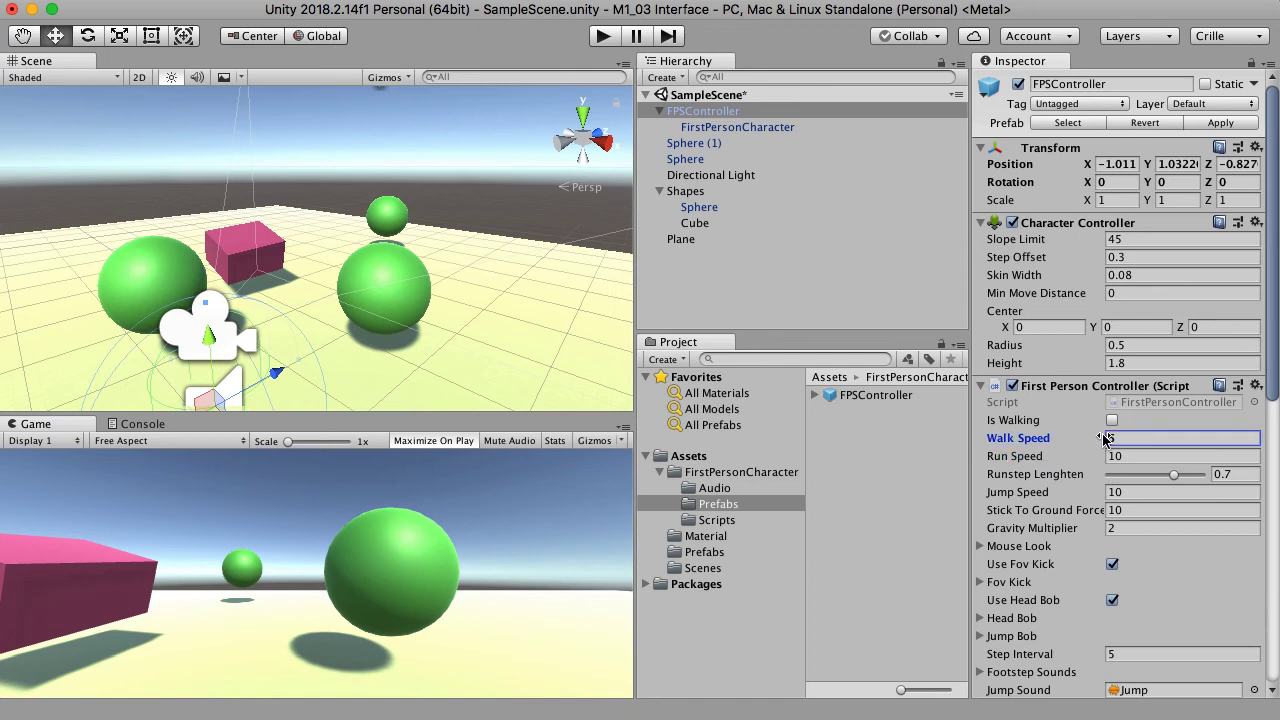
{"action": "type", "text": "5.15"}
- Inspect the components of the Sphere and Cube under Shapes and of the Plane
{"action": "left_click", "coordinate": [708, 210]}
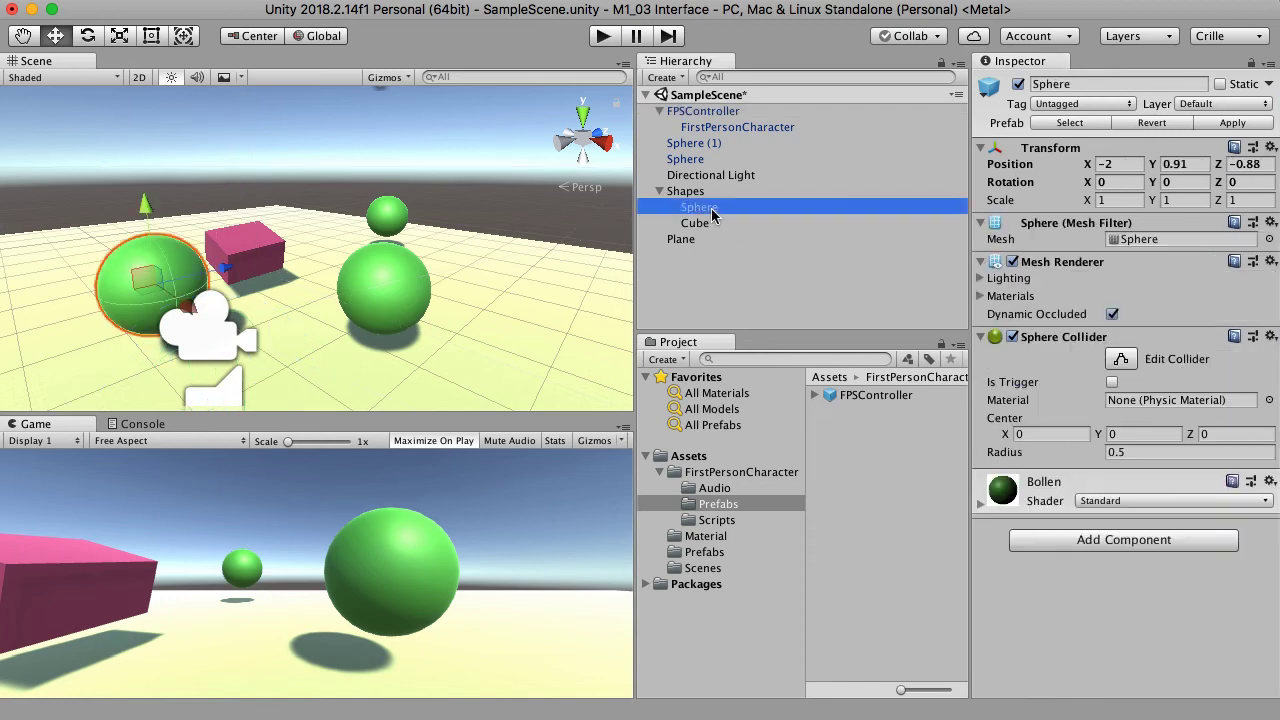
{"action": "left_click", "coordinate": [712, 226]}
{"action": "left_click", "coordinate": [700, 240]}
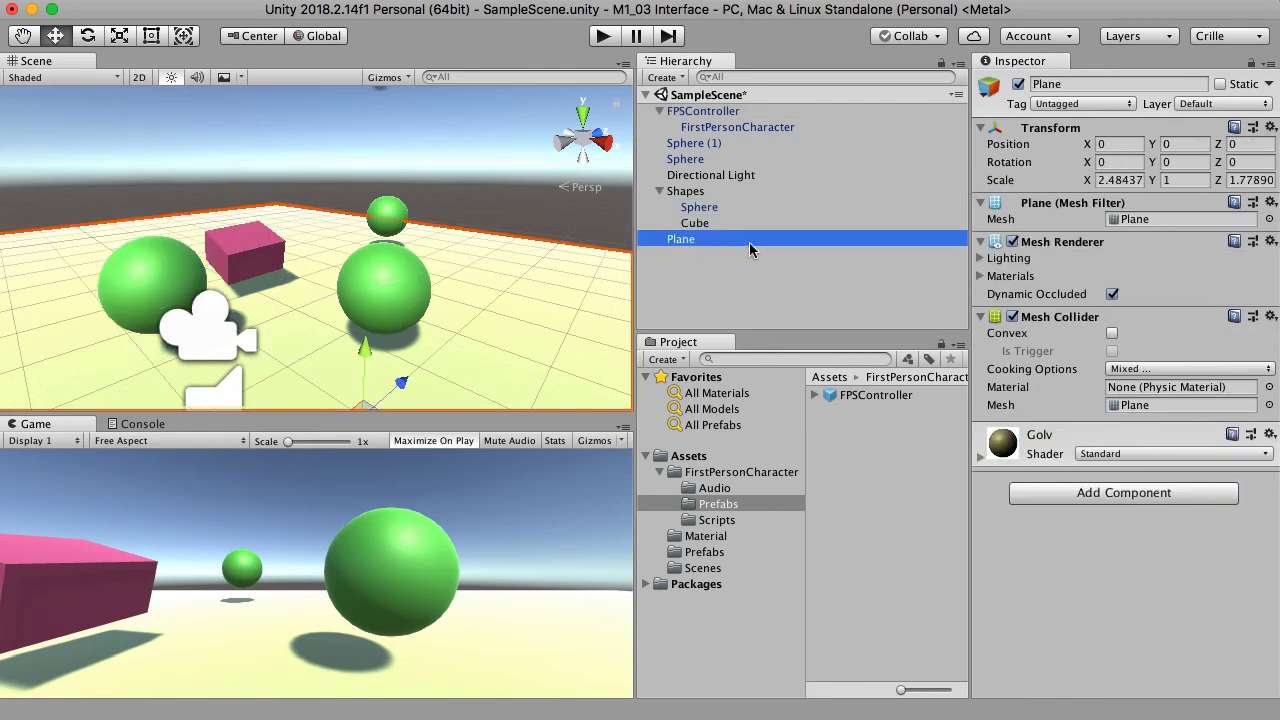
- Collapse FPSController in the Hierarchy and make Plane a child of the Shapes object
{"action": "left_click", "coordinate": [690, 111]}
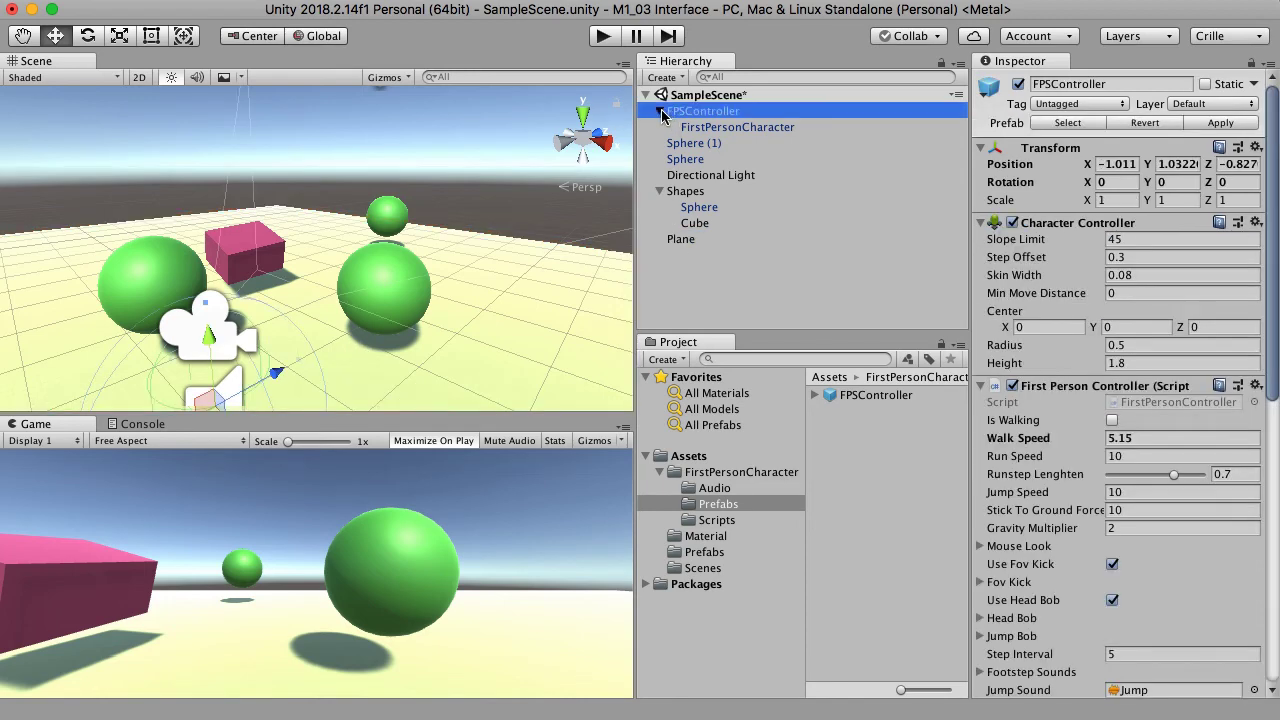
{"action": "left_click", "coordinate": [659, 111]}
{"action": "left_click", "coordinate": [690, 226]}
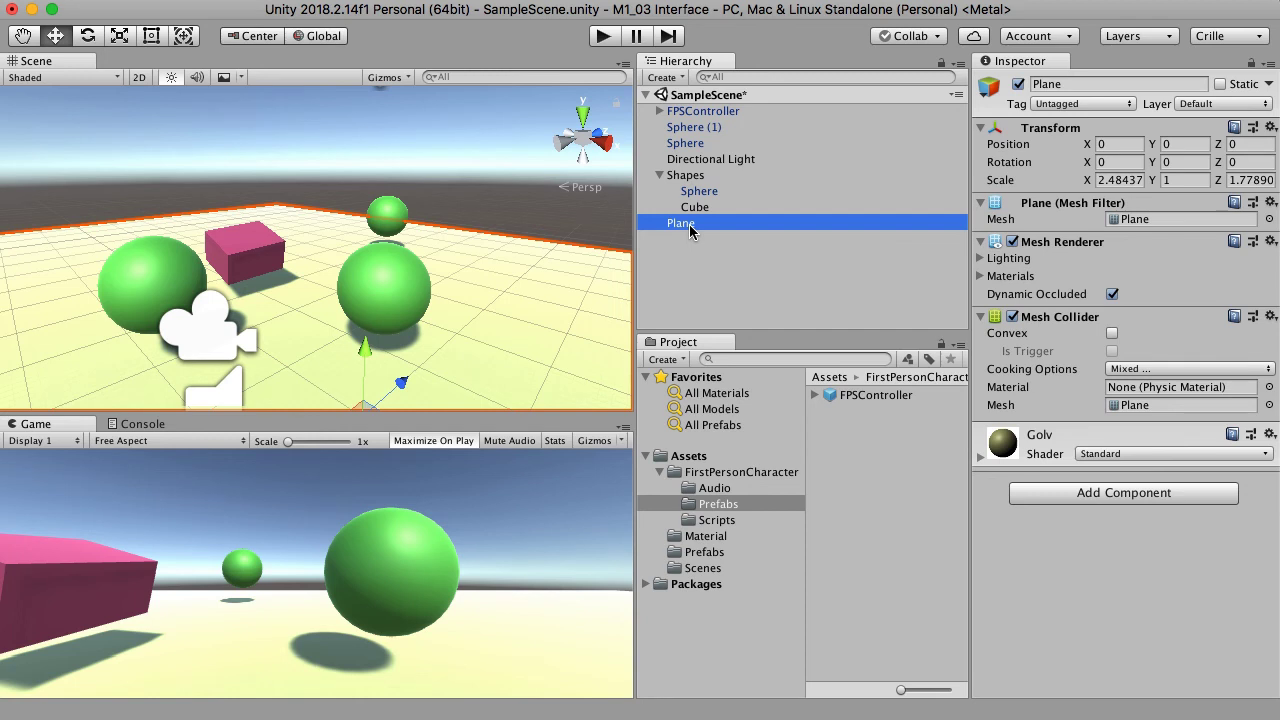
{"action": "left_click_drag", "start_coordinate": [690, 231], "coordinate": [672, 176]}
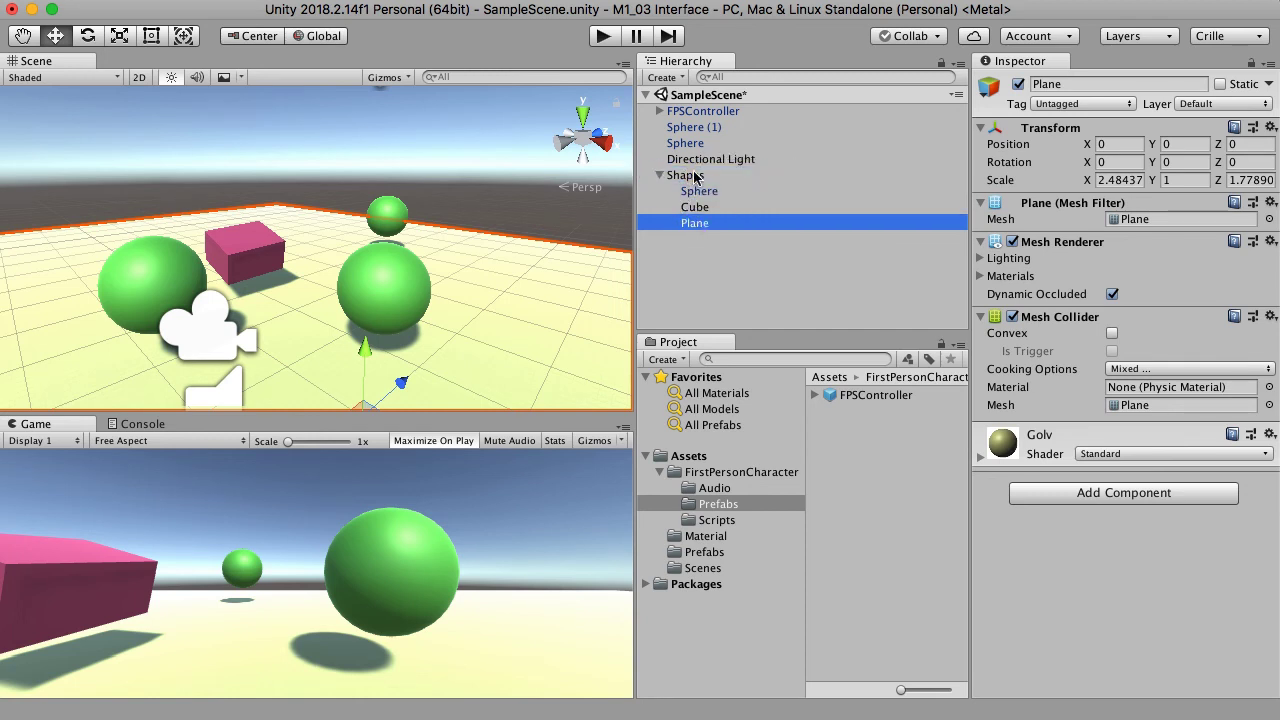
- Collapse Shapes, place it directly below FPSController in the Hierarchy, and expand it to show its children
{"action": "left_click", "coordinate": [657, 176]}
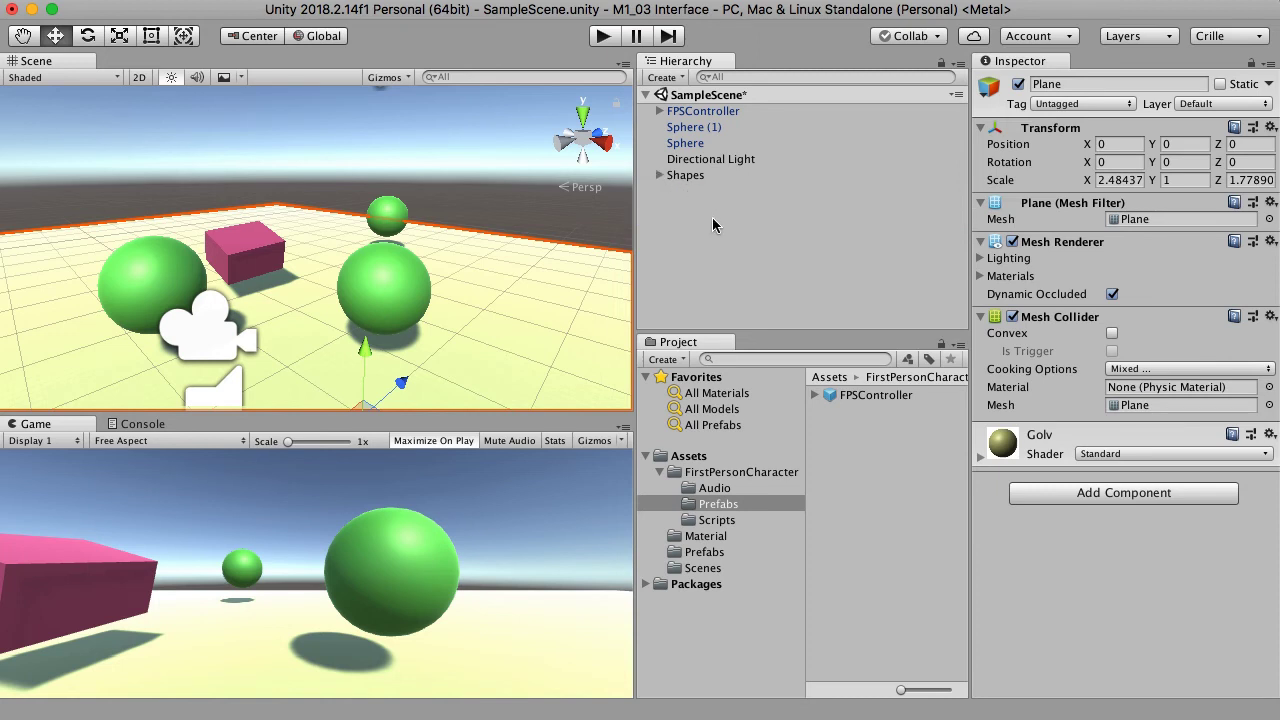
{"action": "left_click_drag", "start_coordinate": [688, 176], "coordinate": [680, 122]}
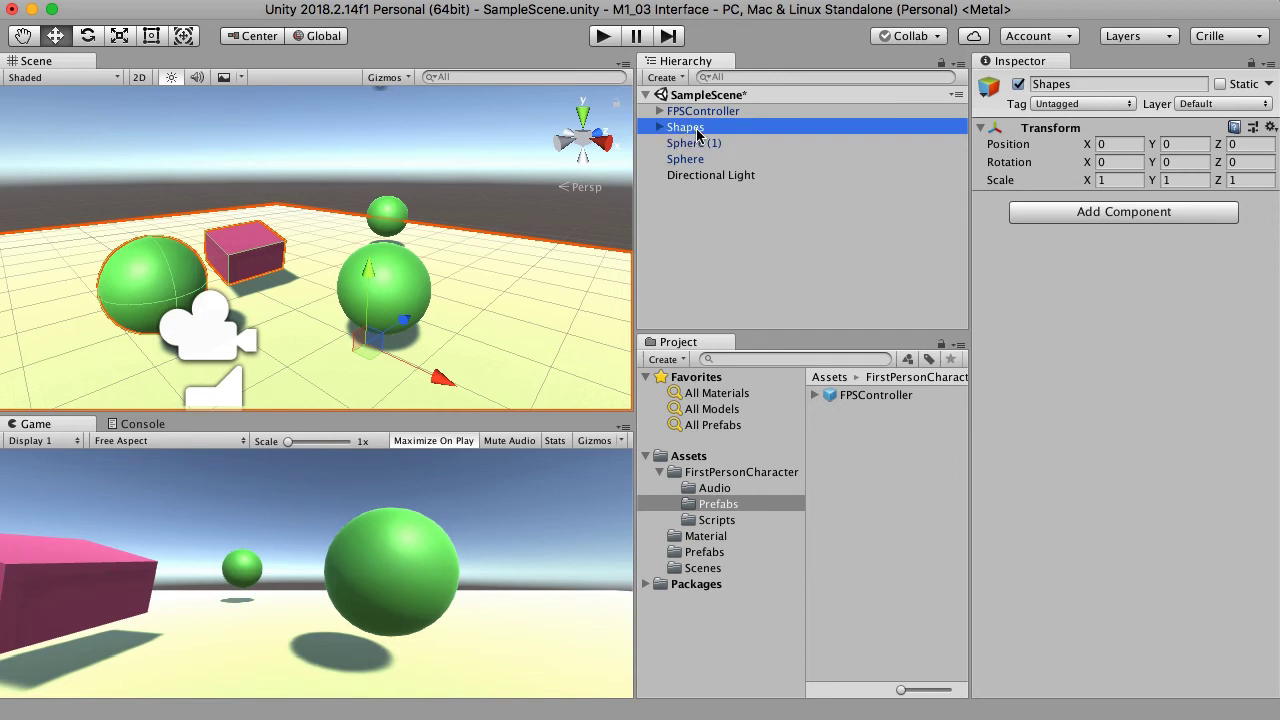
{"action": "left_click", "coordinate": [660, 128]}
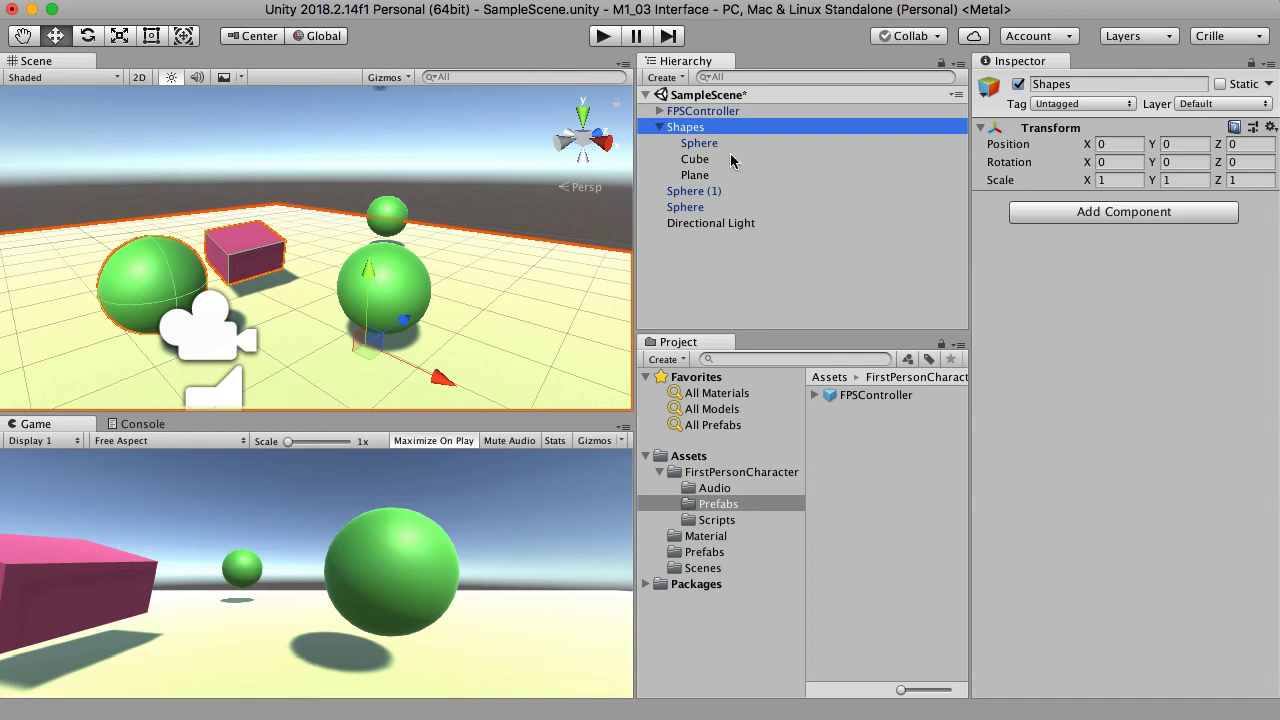
- Mark the Cube under Shapes as static
{"action": "left_click", "coordinate": [714, 148]}
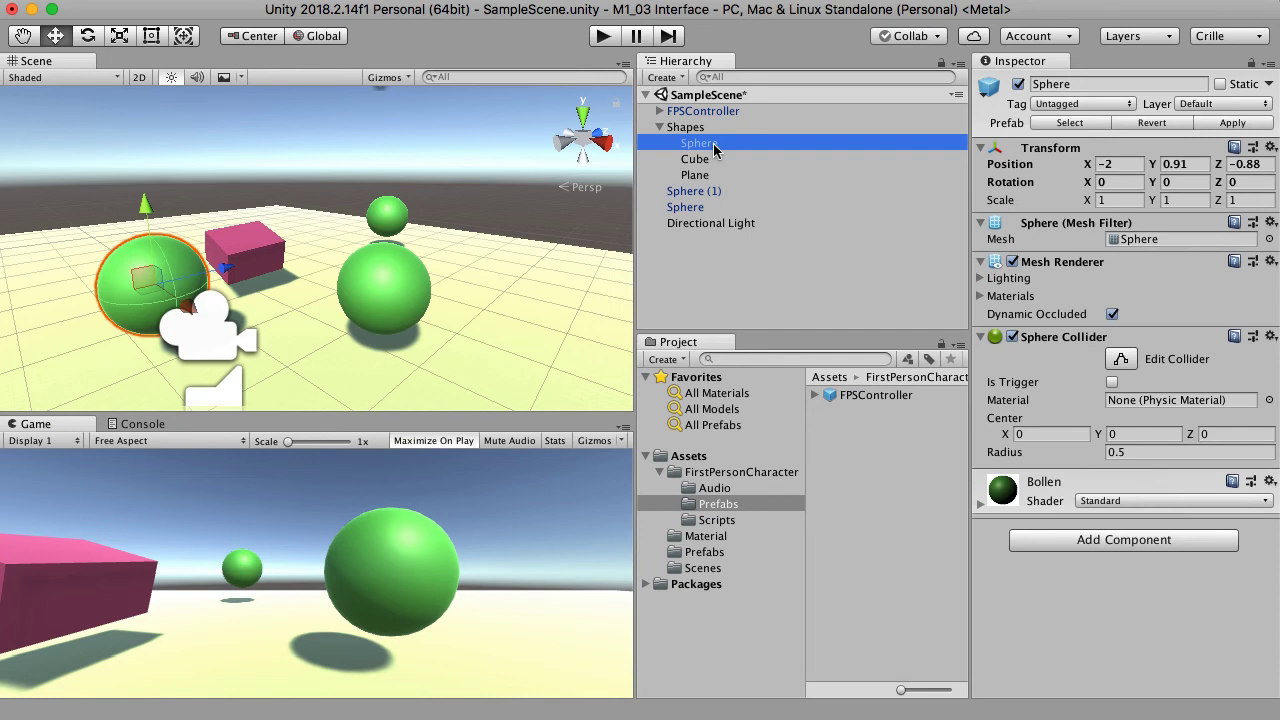
{"action": "left_click", "coordinate": [712, 162]}
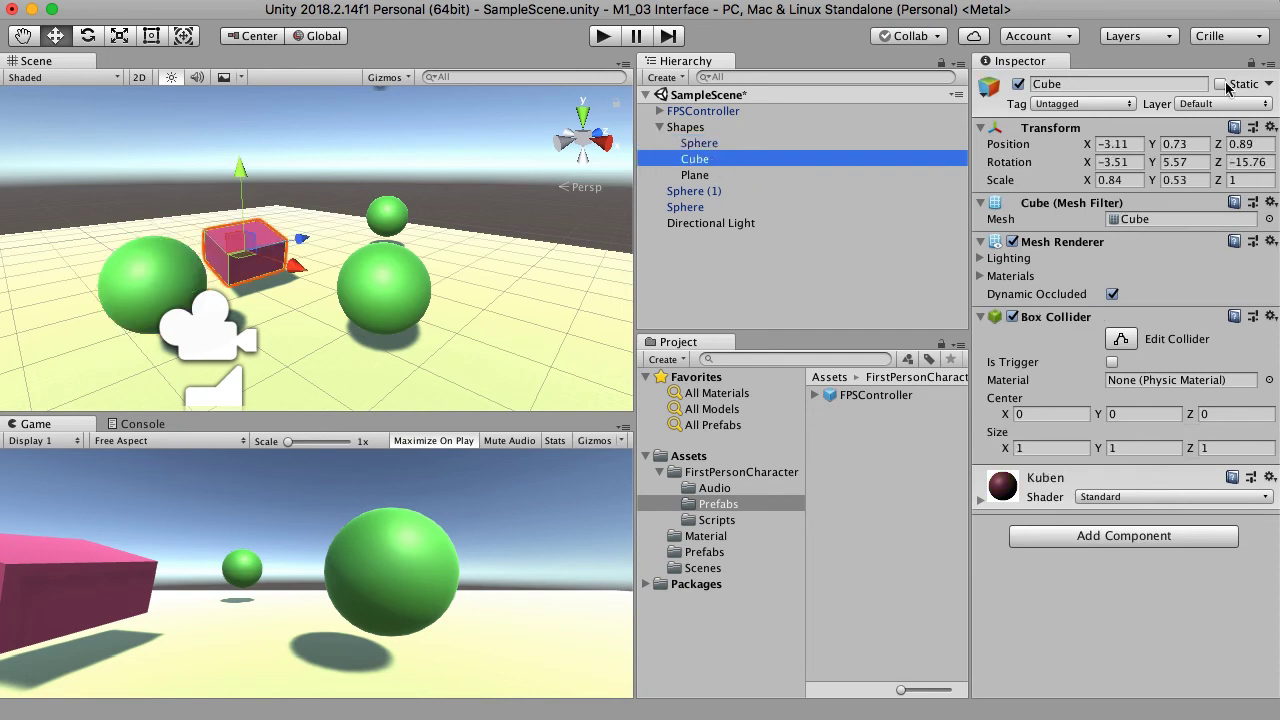
{"action": "left_click", "coordinate": [1221, 85]}
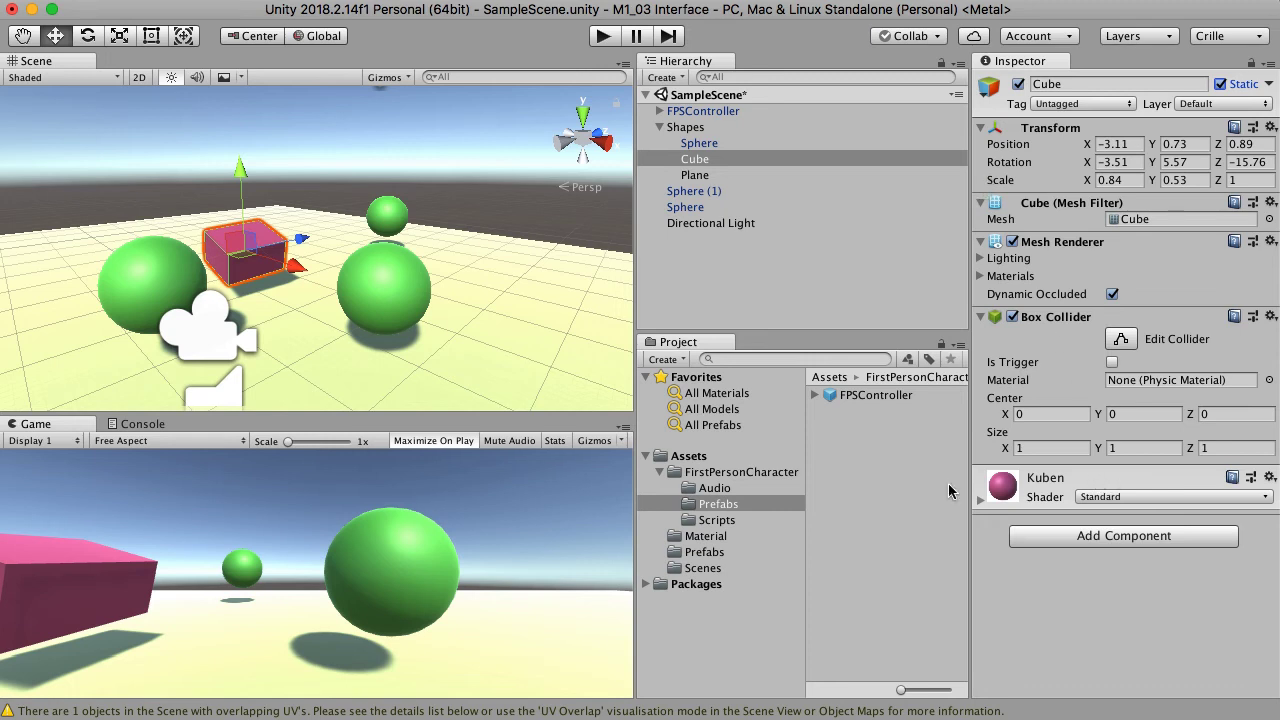
- Collapse the FirstPersonCharacter folder and create a new folder called Sprites directly under Assets
{"action": "left_click", "coordinate": [660, 474]}
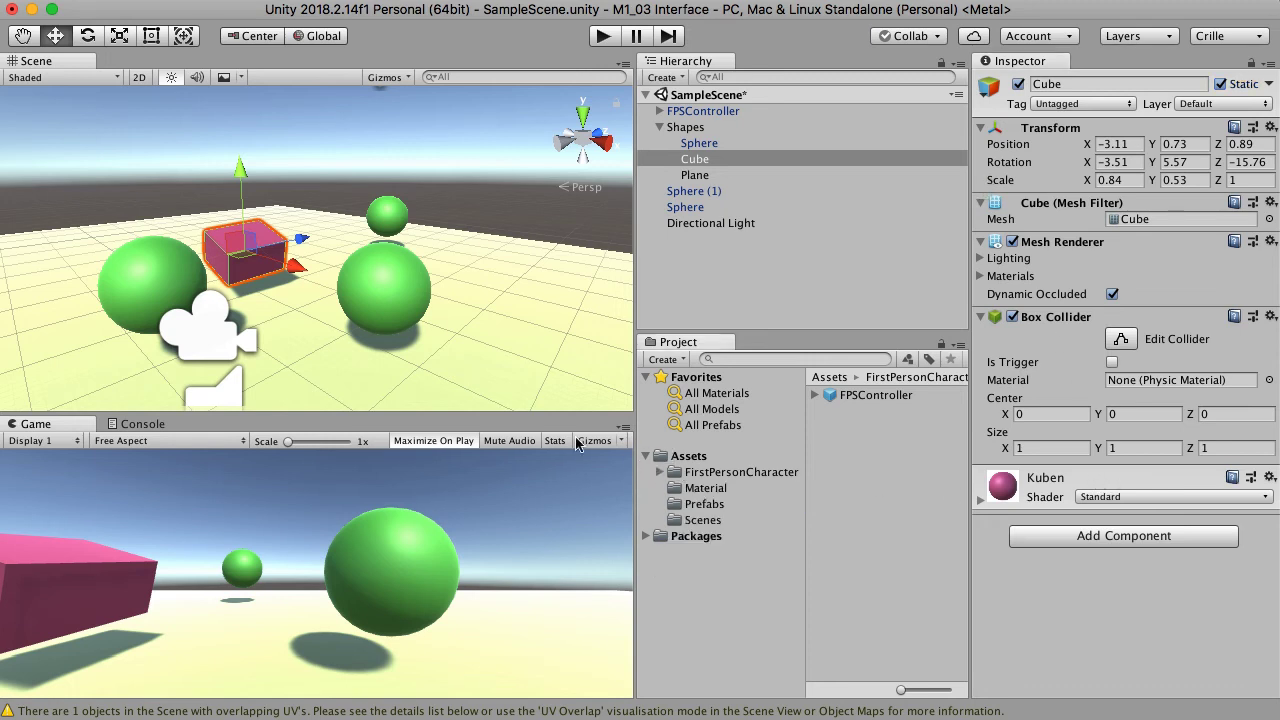
{"action": "left_click", "coordinate": [702, 458]}
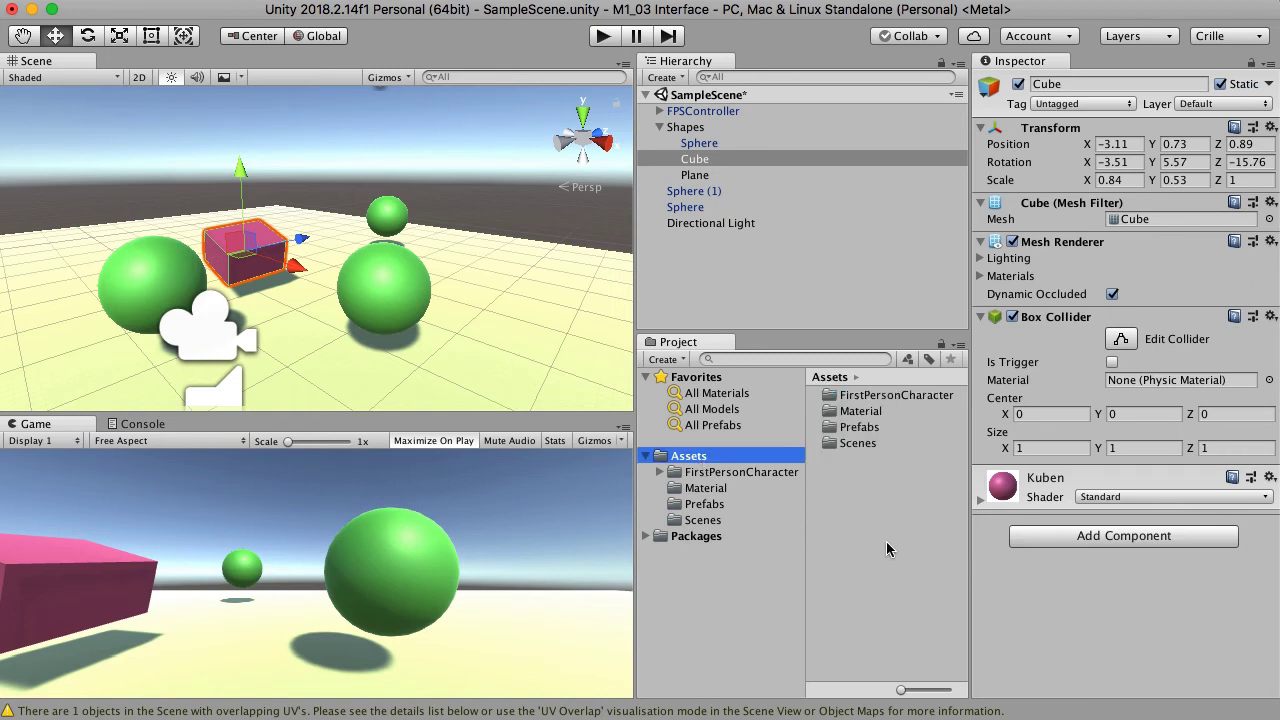
{"action": "right_click", "coordinate": [858, 520]}
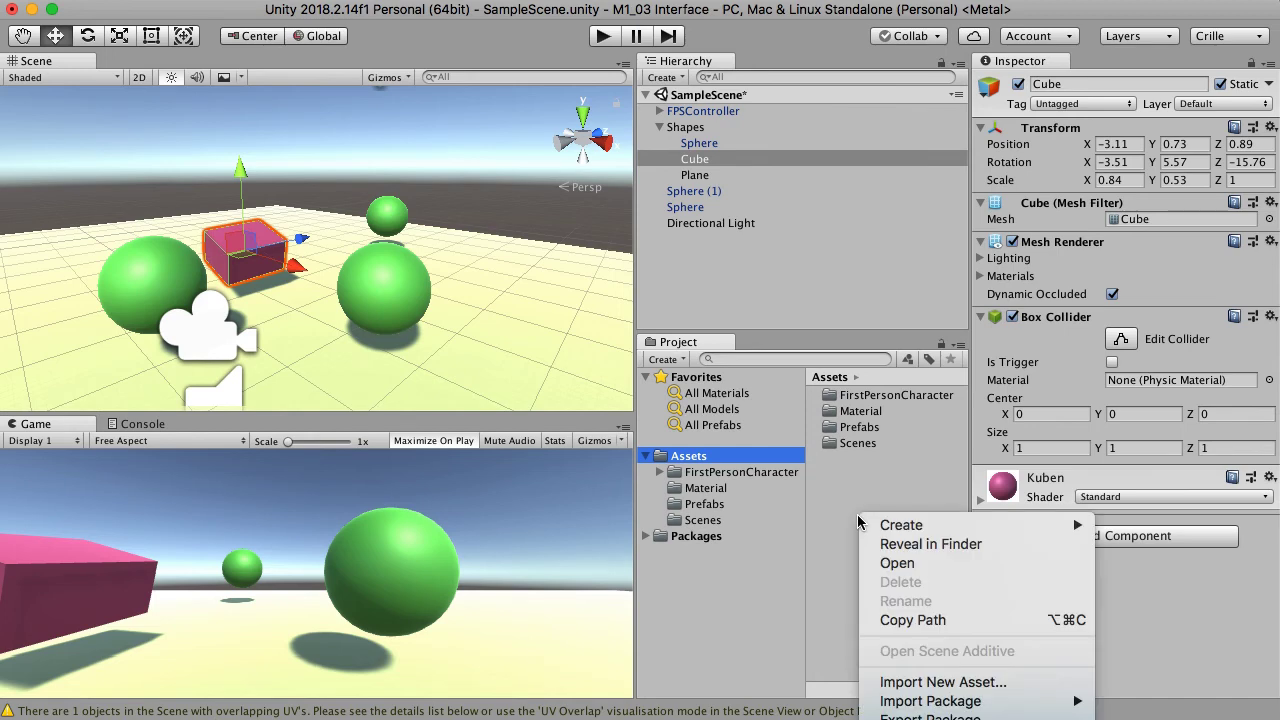
{"action": "mouse_move", "coordinate": [895, 526]}
{"action": "left_click", "coordinate": [1140, 425]}
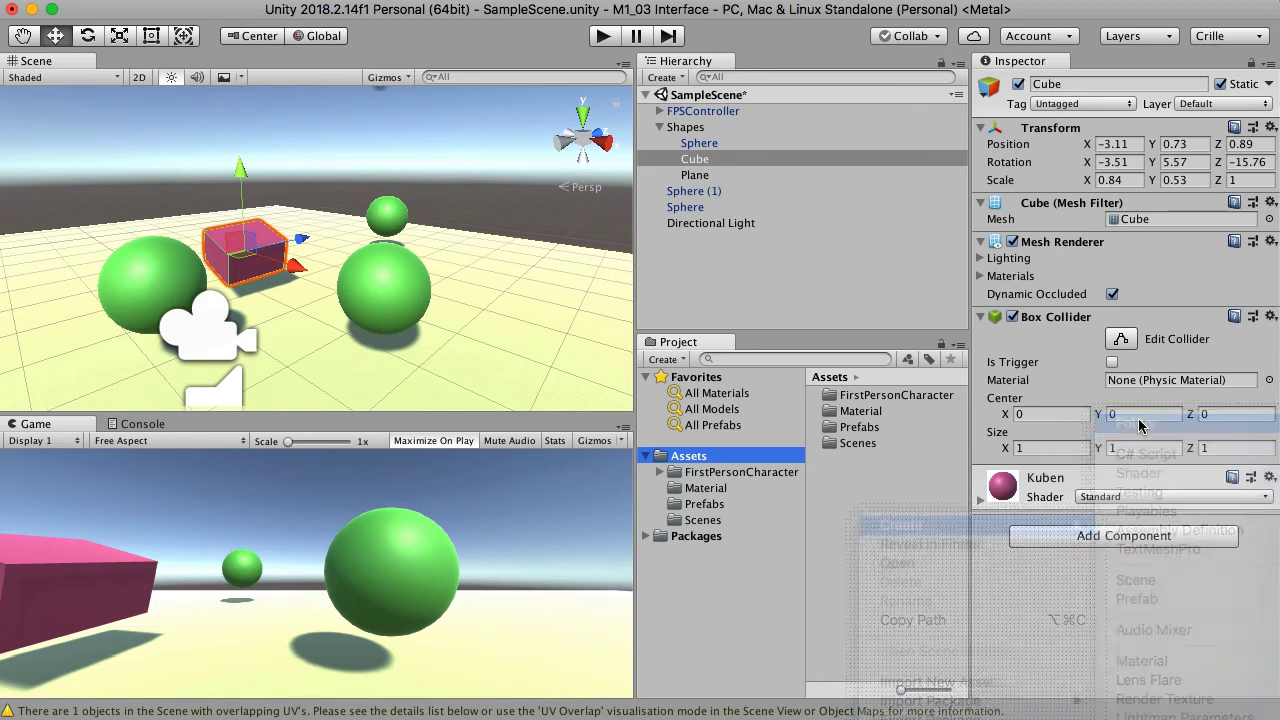
{"action": "type", "text": "Sprites"}
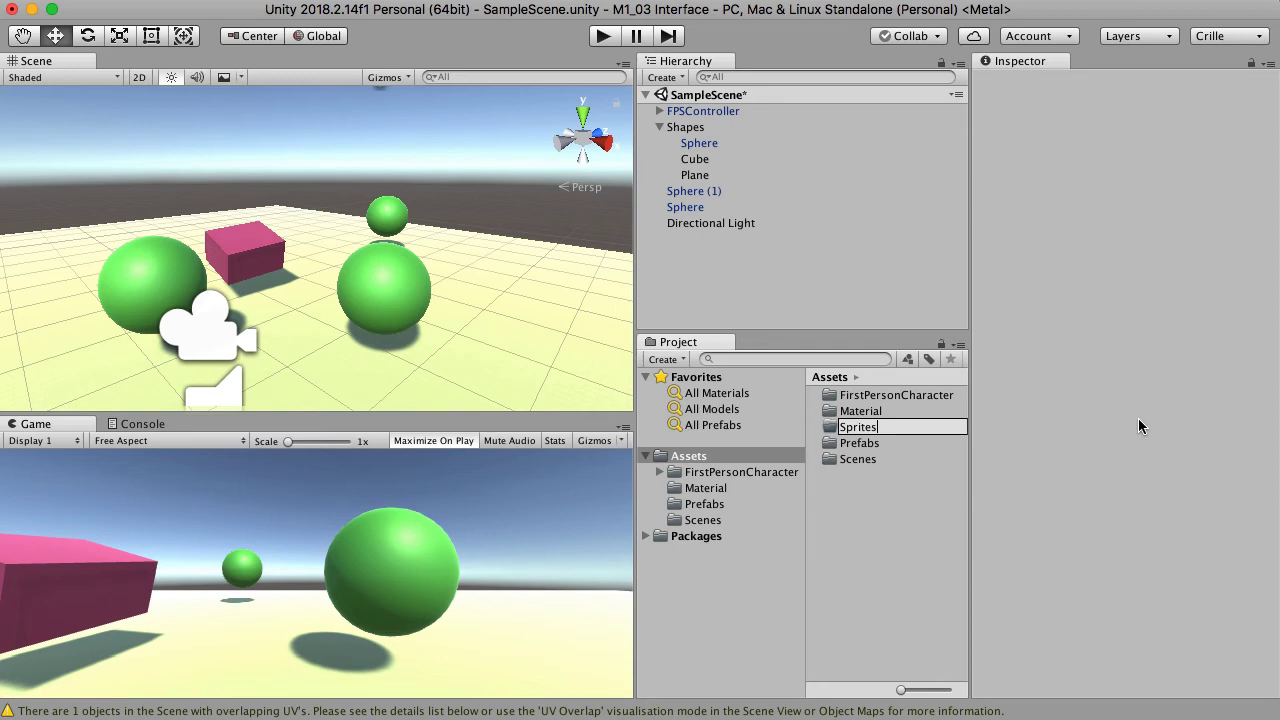
{"action": "key", "text": "Return"}
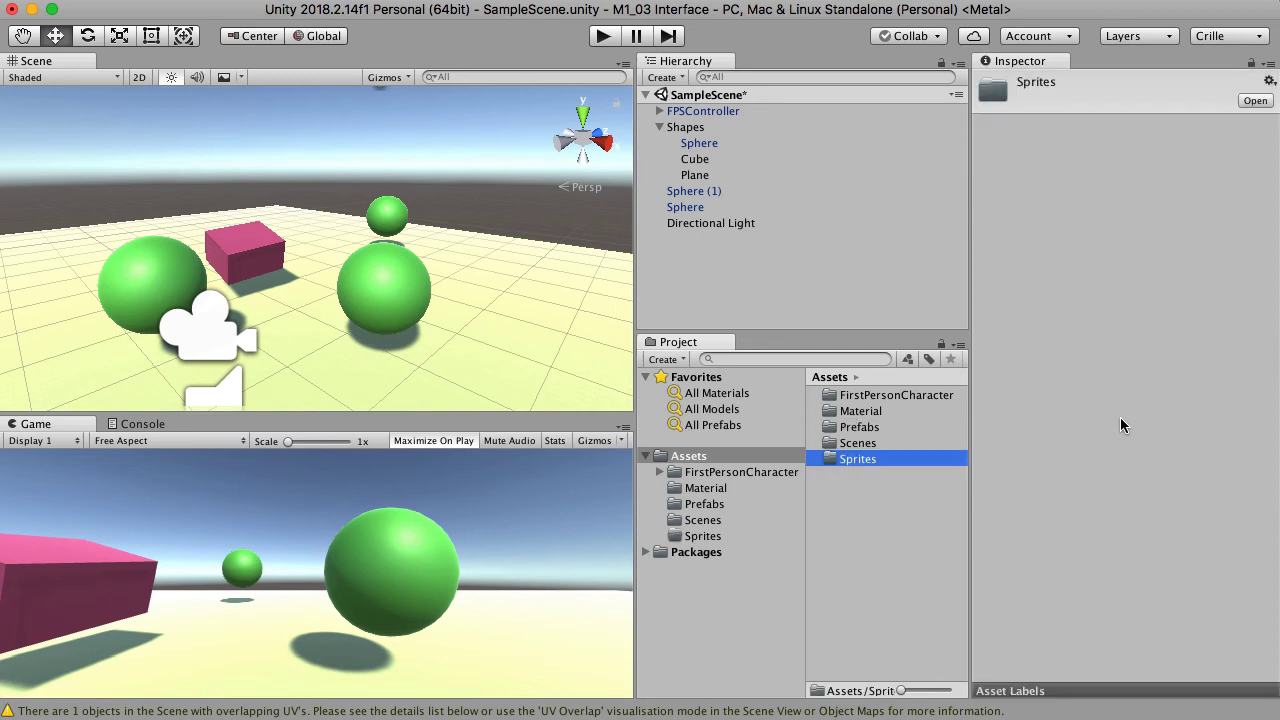
- Import the wood_floor image into the Sprites folder and apply it as a texture to the Plane in the scene
{"action": "left_click", "coordinate": [711, 538]}
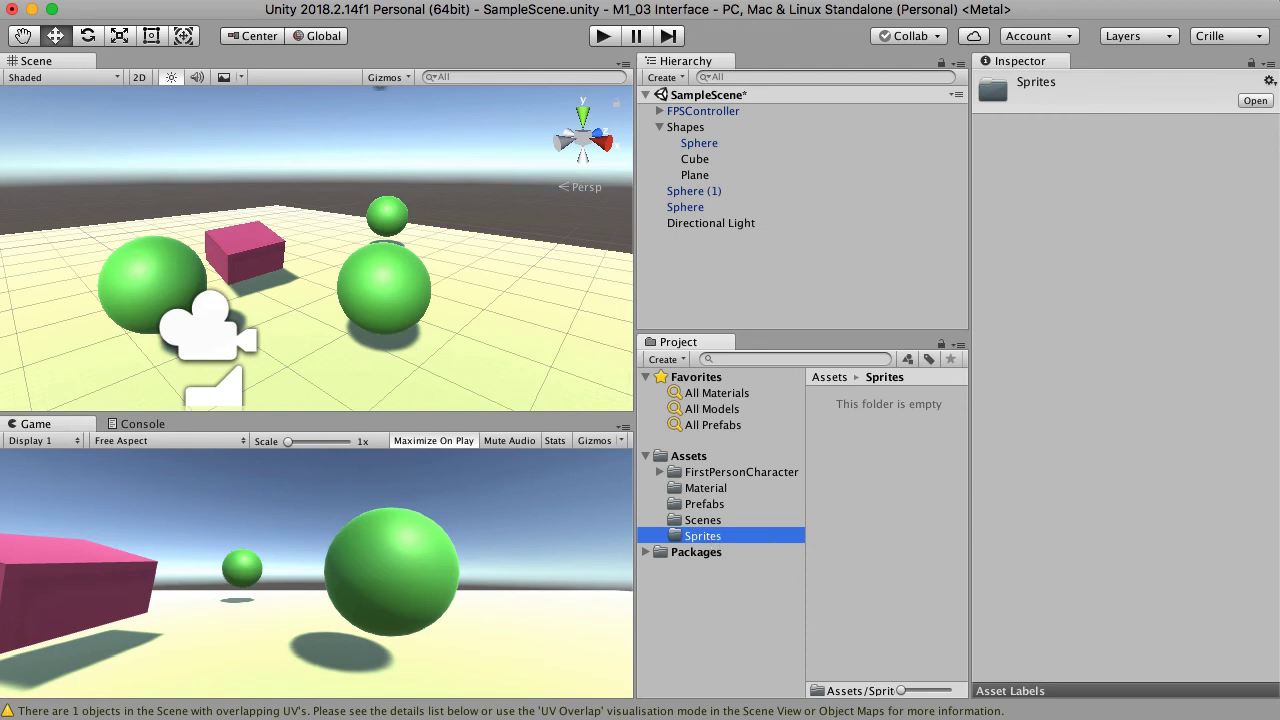
{"action": "left_click_drag", "start_coordinate": [1110, 719], "coordinate": [891, 482]}
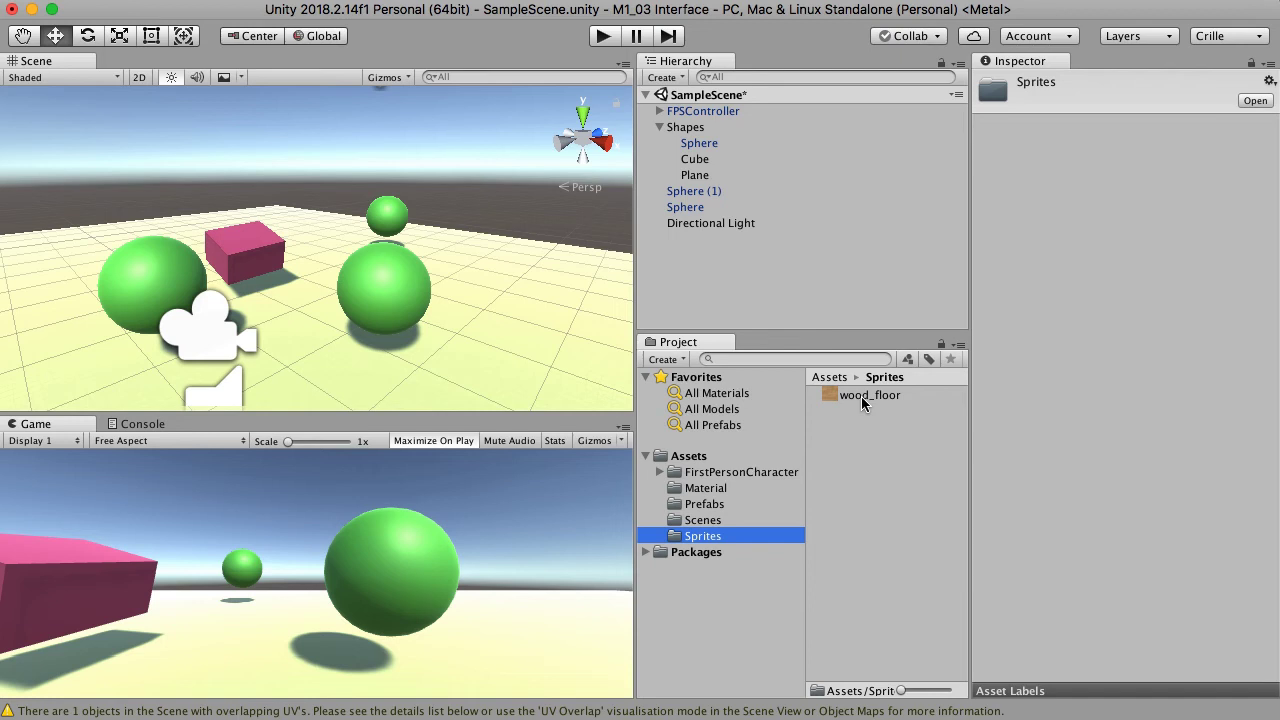
{"action": "scroll", "coordinate": [475, 372], "scroll_direction": "down", "scroll_amount": 5}
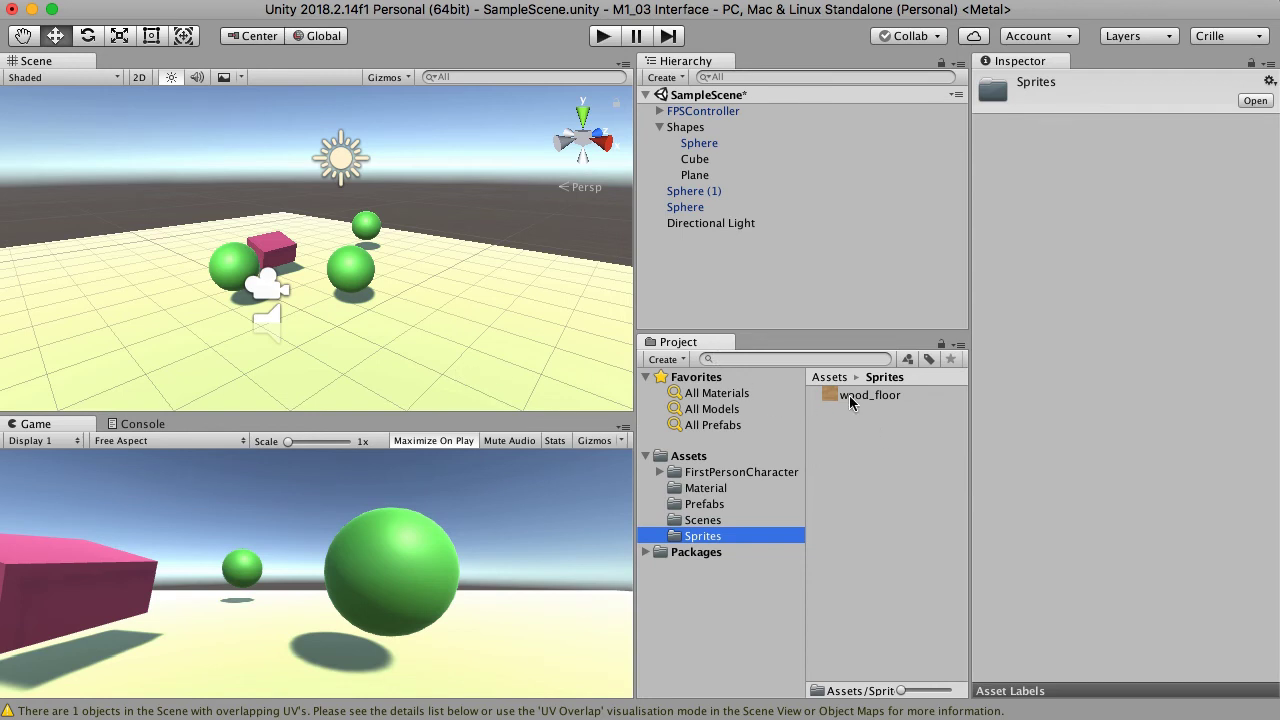
{"action": "left_click_drag", "start_coordinate": [850, 400], "coordinate": [464, 361]}
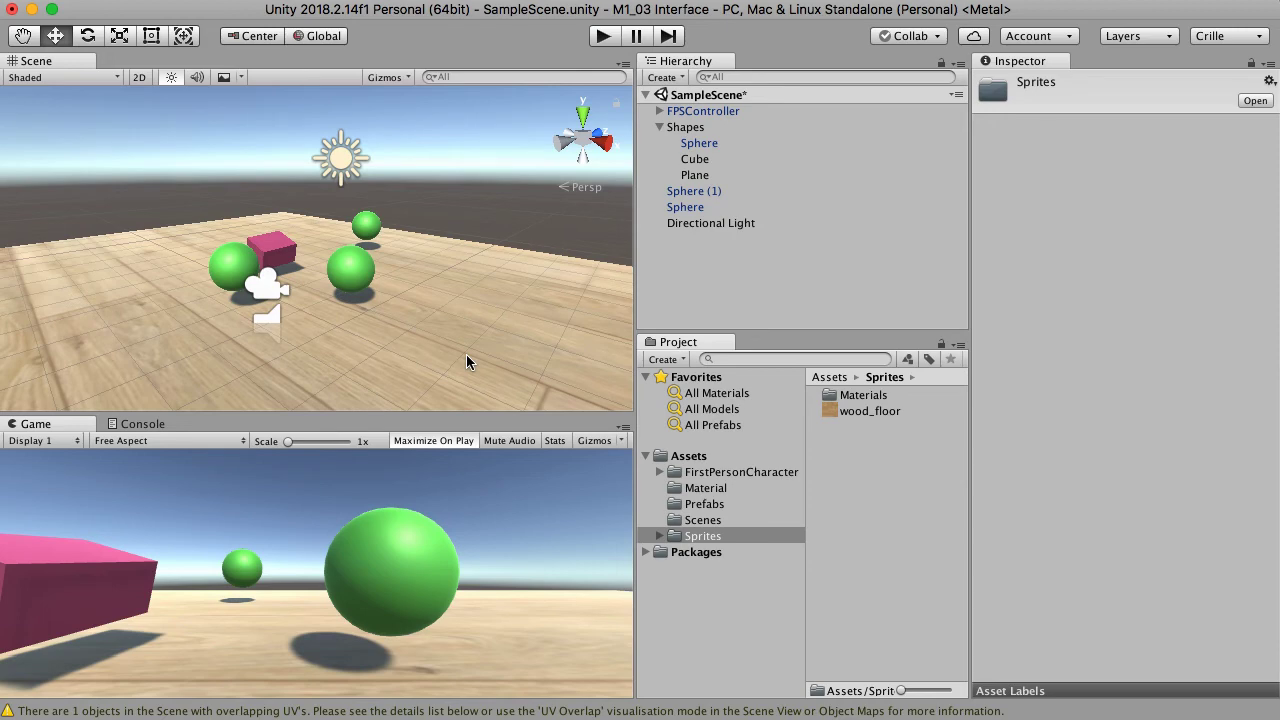
{"action": "scroll", "coordinate": [451, 360], "scroll_direction": "down", "scroll_amount": 10}
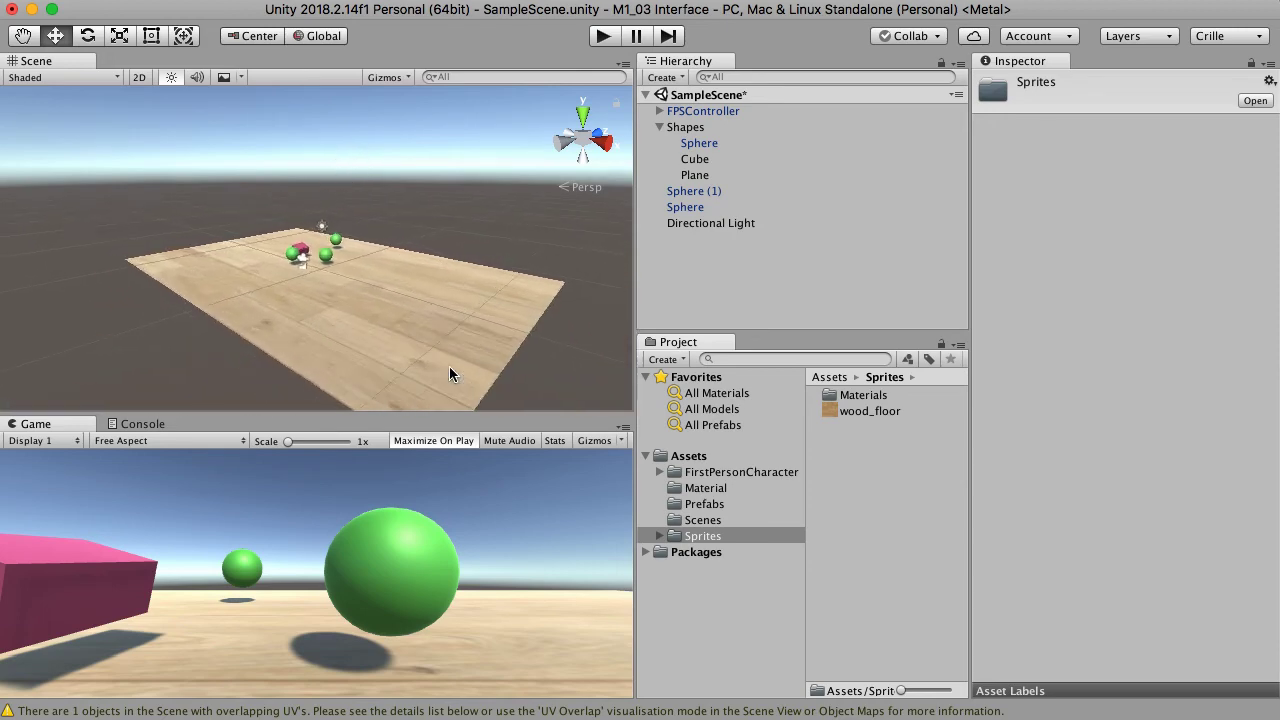
{"action": "scroll", "coordinate": [450, 370], "scroll_direction": "up", "scroll_amount": 10}
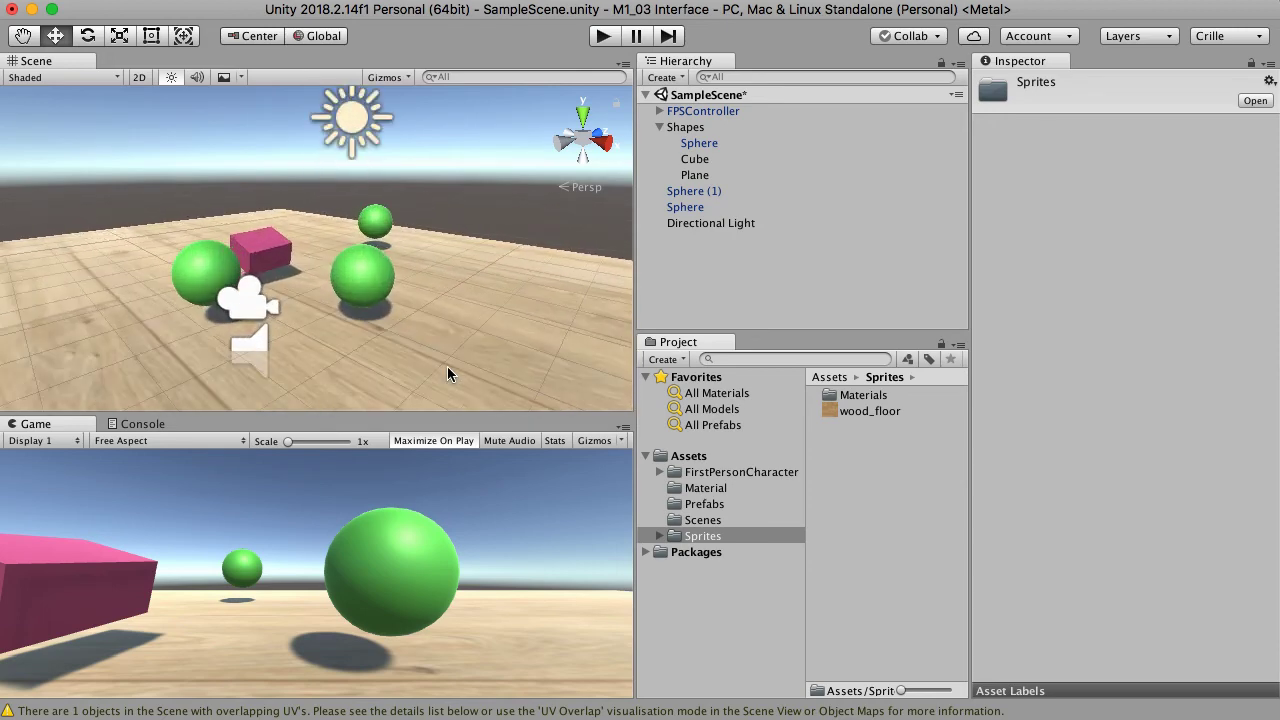
{"action": "scroll", "coordinate": [447, 373], "scroll_direction": "down", "scroll_amount": 2}
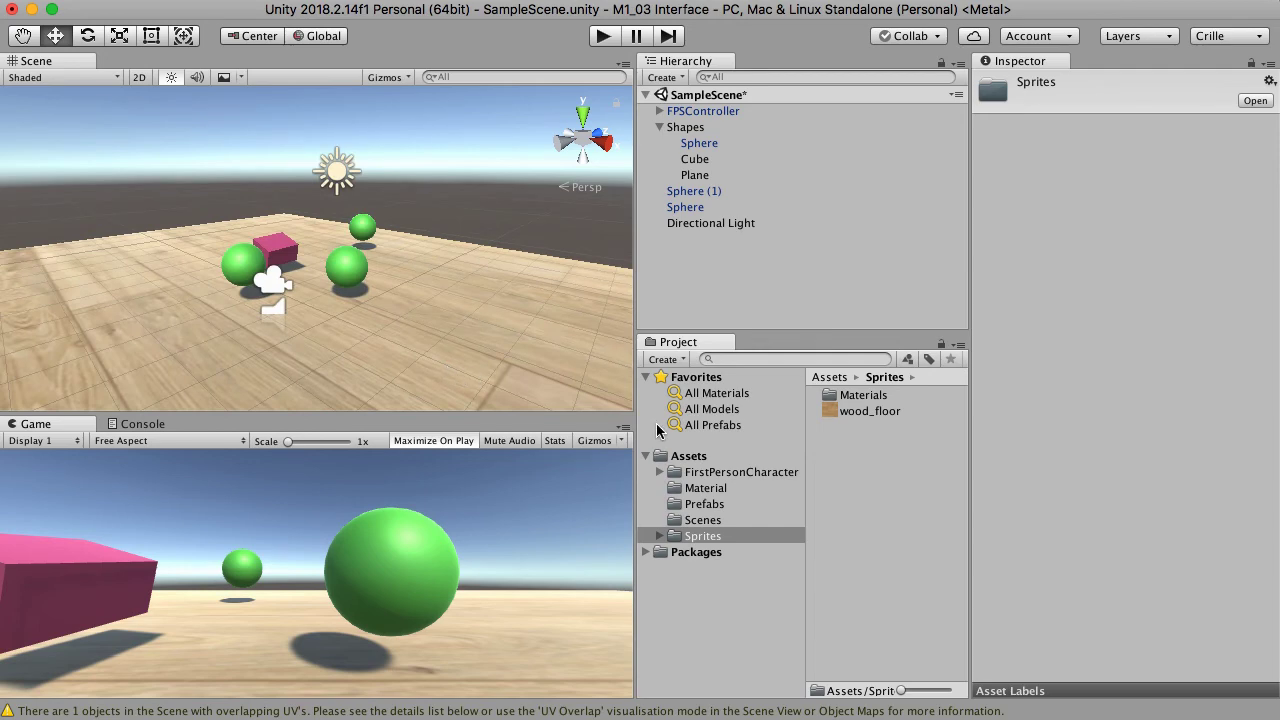
{"action": "scroll", "coordinate": [390, 374], "scroll_direction": "down", "scroll_amount": 4}
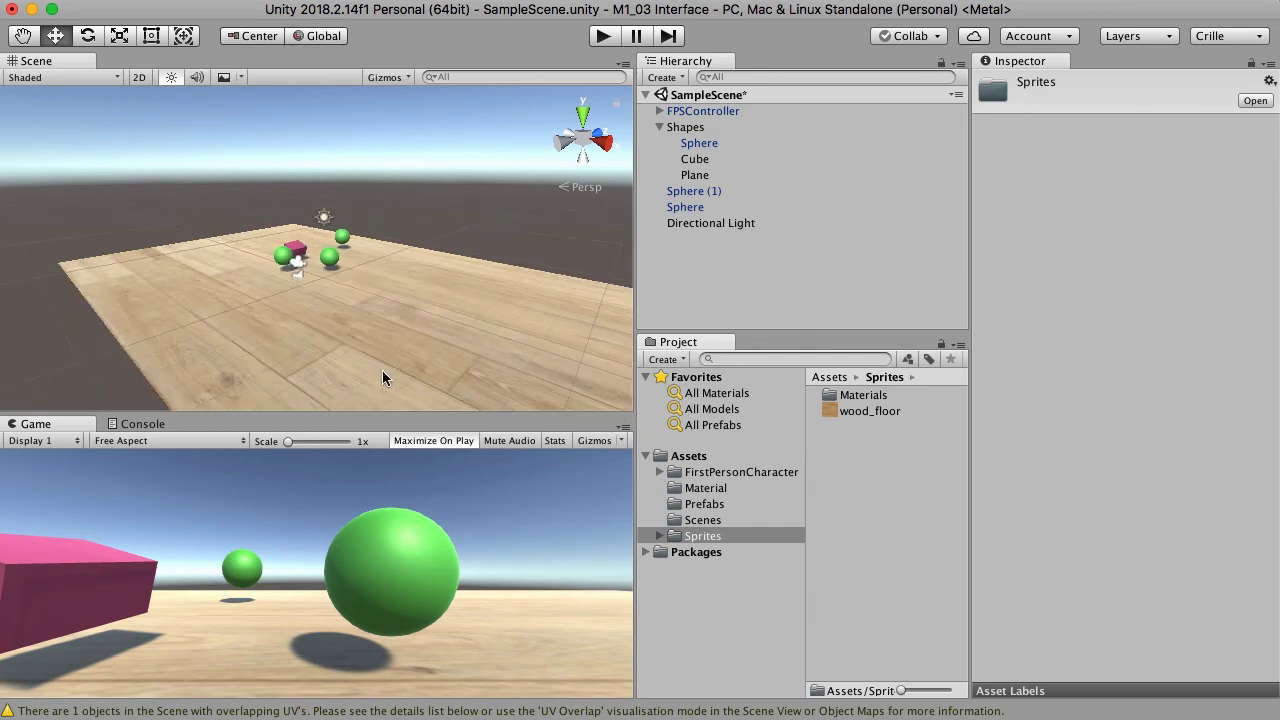
{"action": "scroll", "coordinate": [336, 385], "scroll_direction": "up", "scroll_amount": 2}
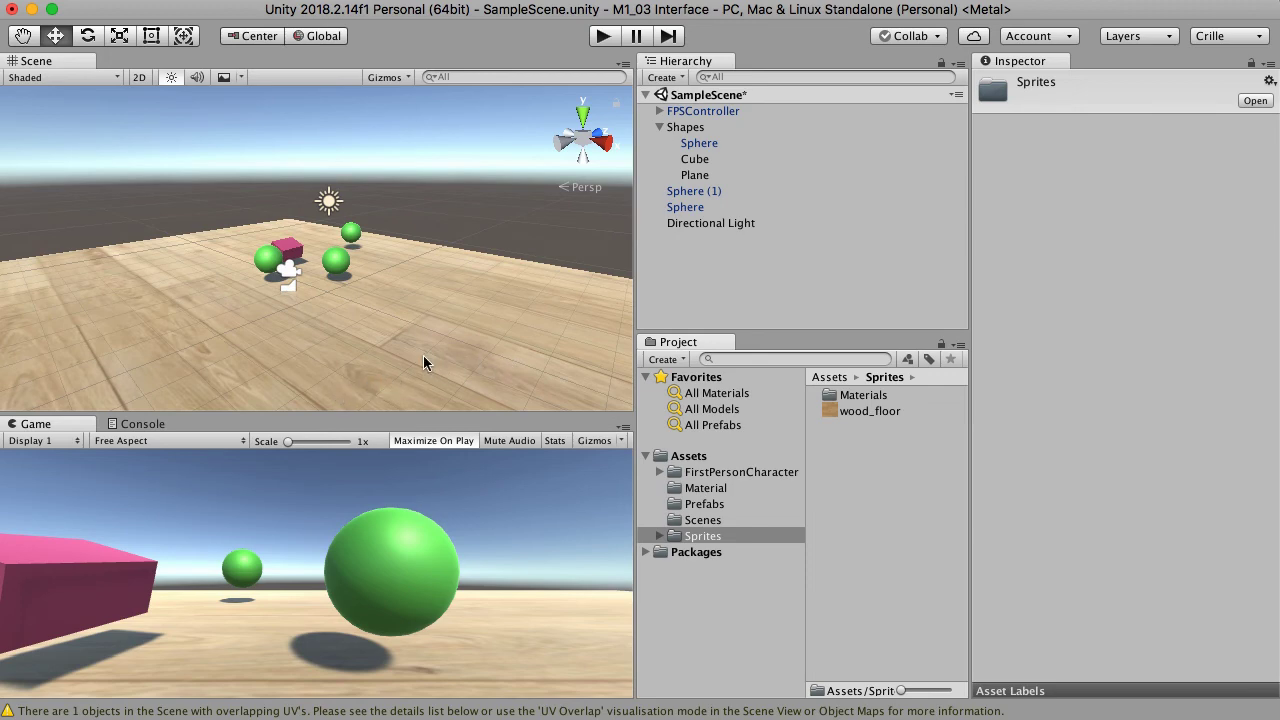
- Open the wood_floor material in Sprites/Materials, set its Secondary Maps Tiling X to -0.45 and Offset X to 0.37, and return to Assets
{"action": "left_click", "coordinate": [873, 414]}
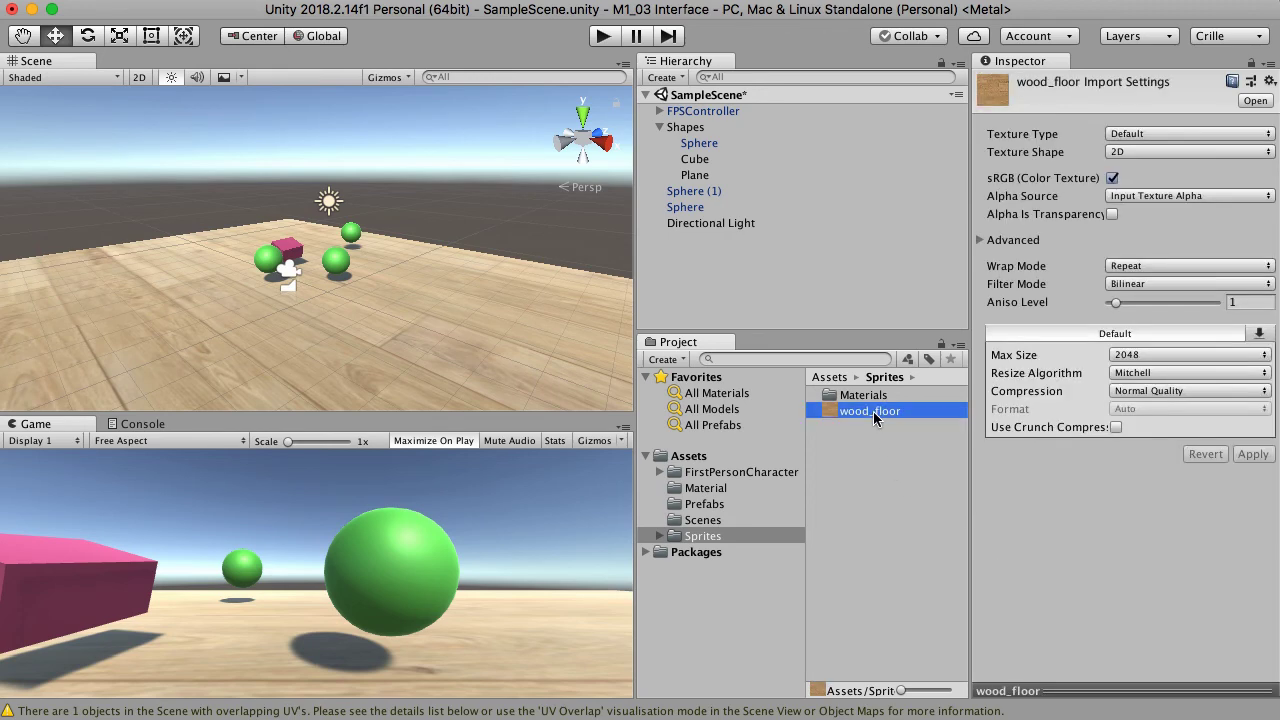
{"action": "left_click", "coordinate": [871, 399]}
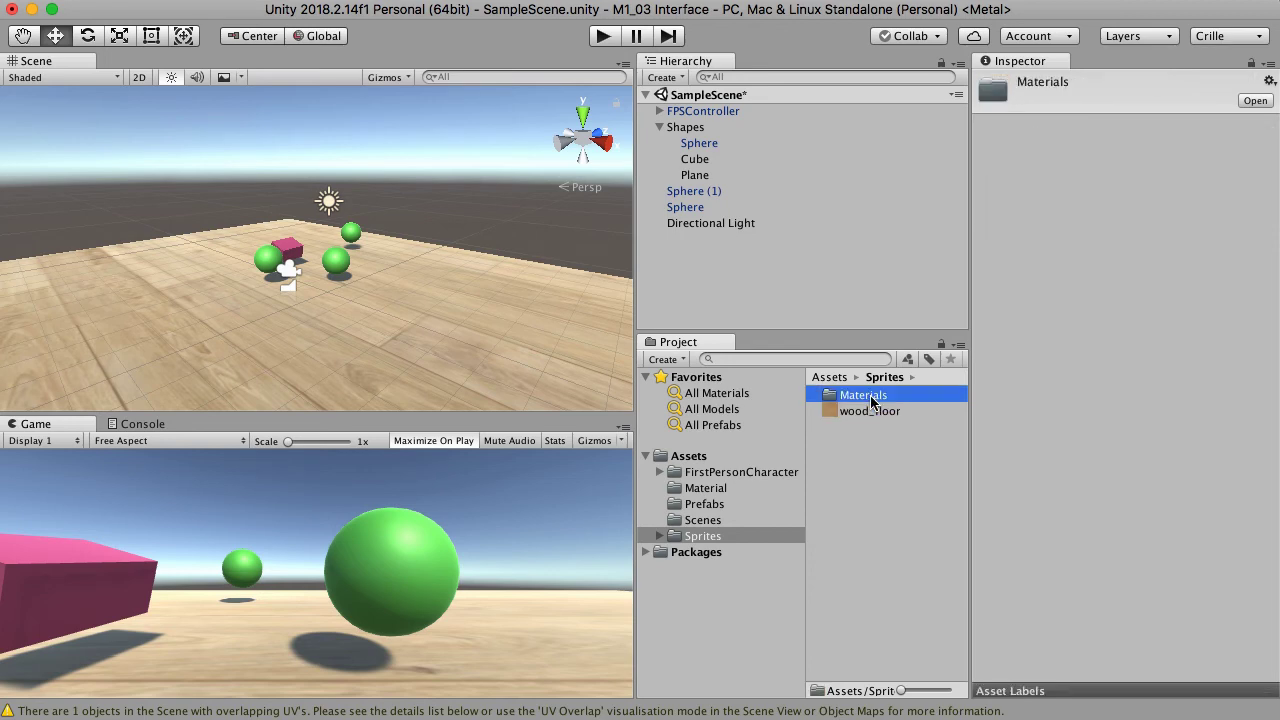
{"action": "left_click", "coordinate": [663, 536]}
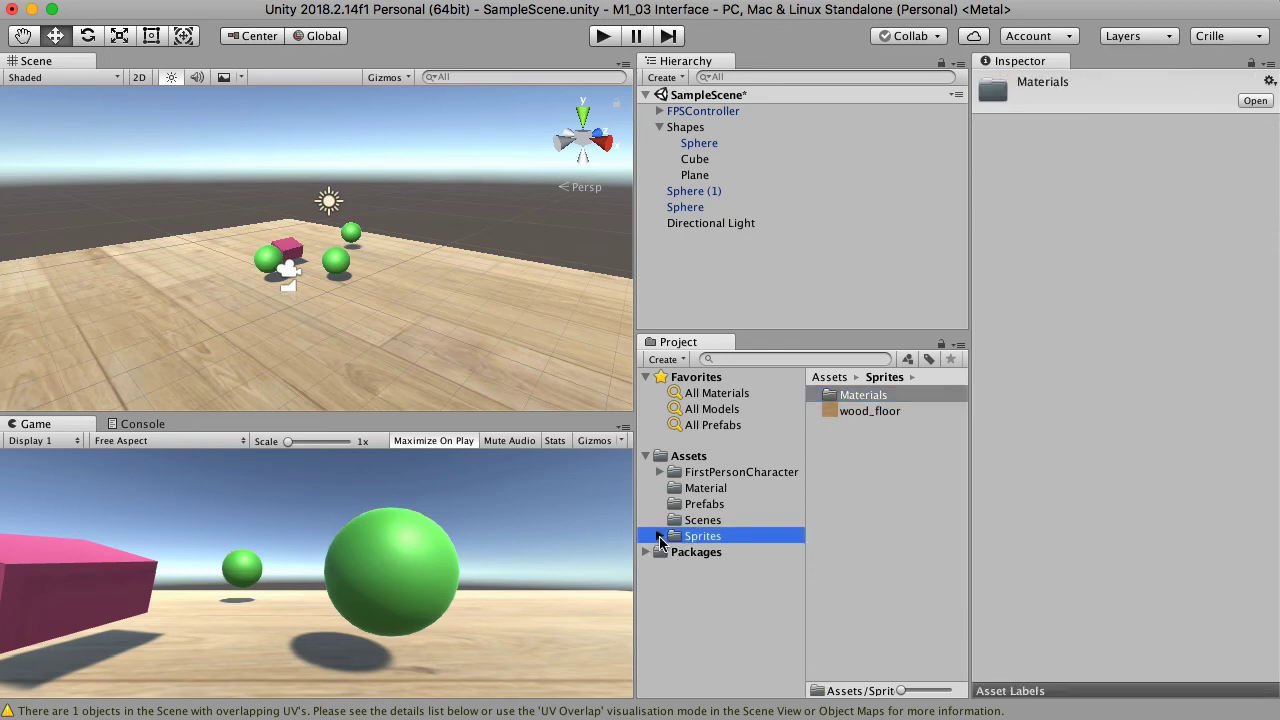
{"action": "left_click", "coordinate": [660, 536]}
{"action": "left_click", "coordinate": [720, 552]}
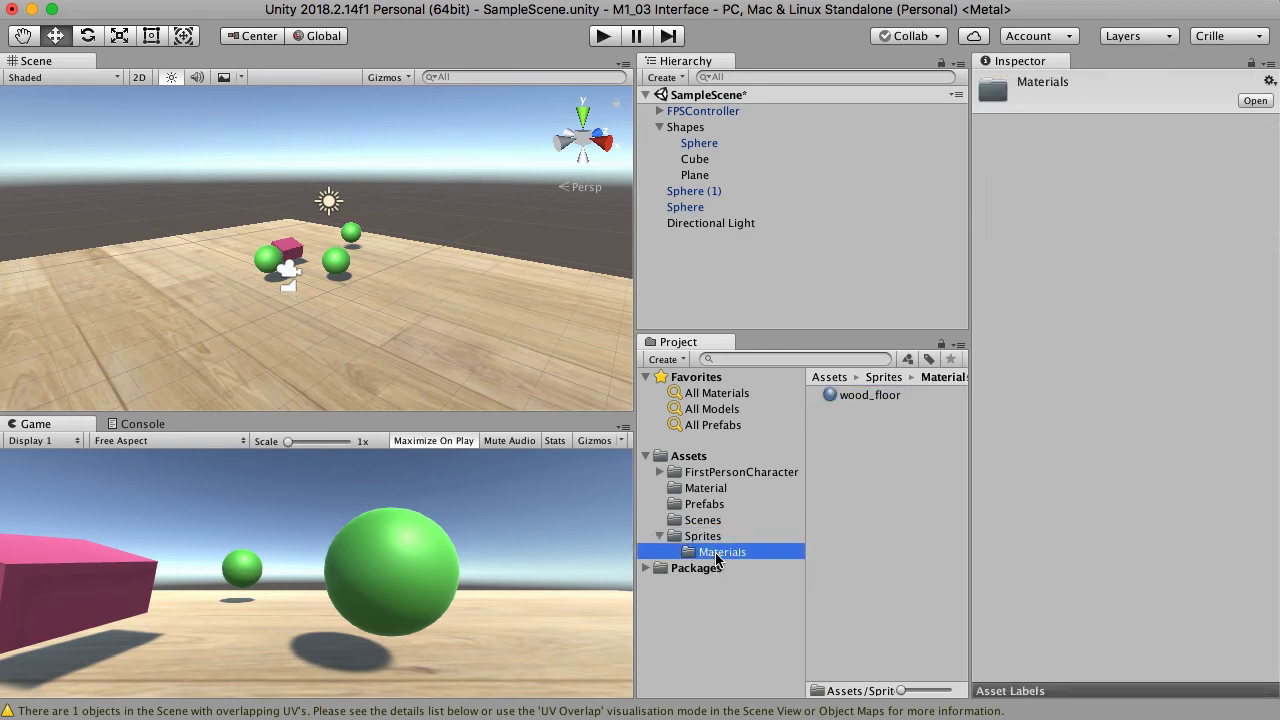
{"action": "left_click", "coordinate": [870, 400]}
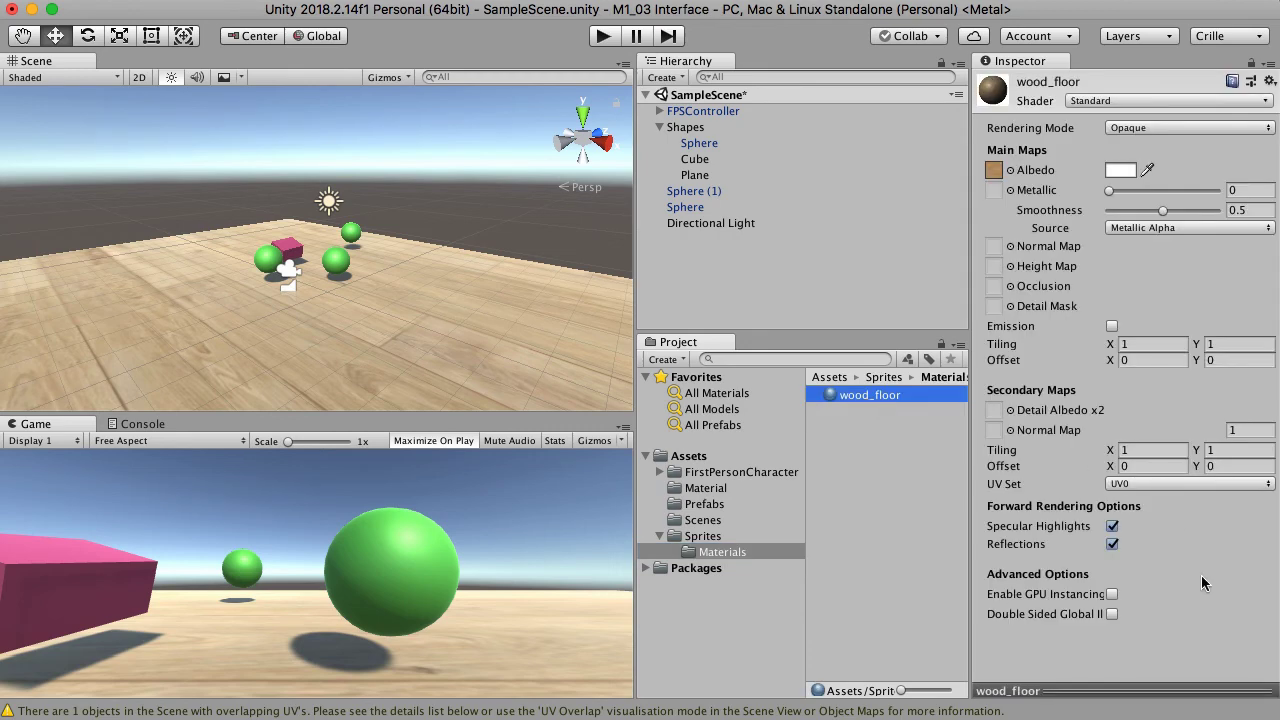
{"action": "mouse_move", "coordinate": [1110, 450]}
{"action": "left_mouse_down"}
{"action": "mouse_move", "coordinate": [1150, 451]}
{"action": "mouse_move", "coordinate": [1096, 456]}
{"action": "mouse_move", "coordinate": [1152, 468]}
{"action": "mouse_move", "coordinate": [1126, 468]}
{"action": "left_mouse_up"}
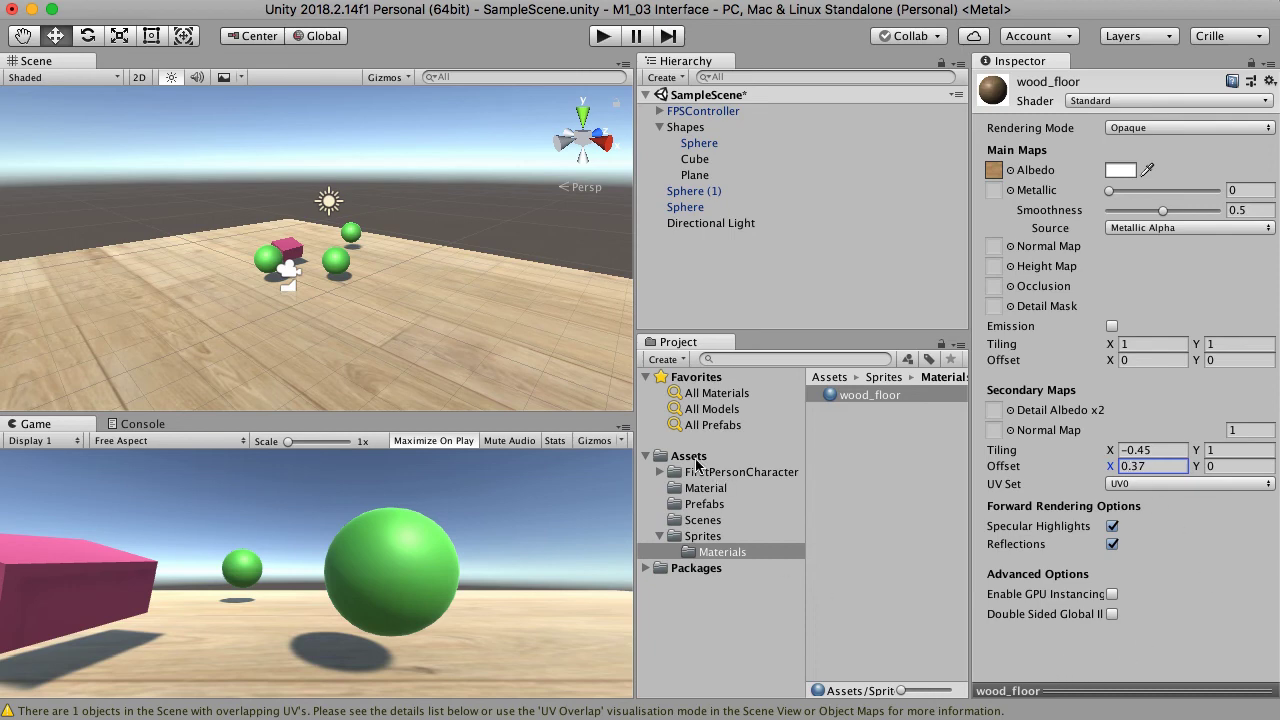
{"action": "left_click", "coordinate": [697, 458]}
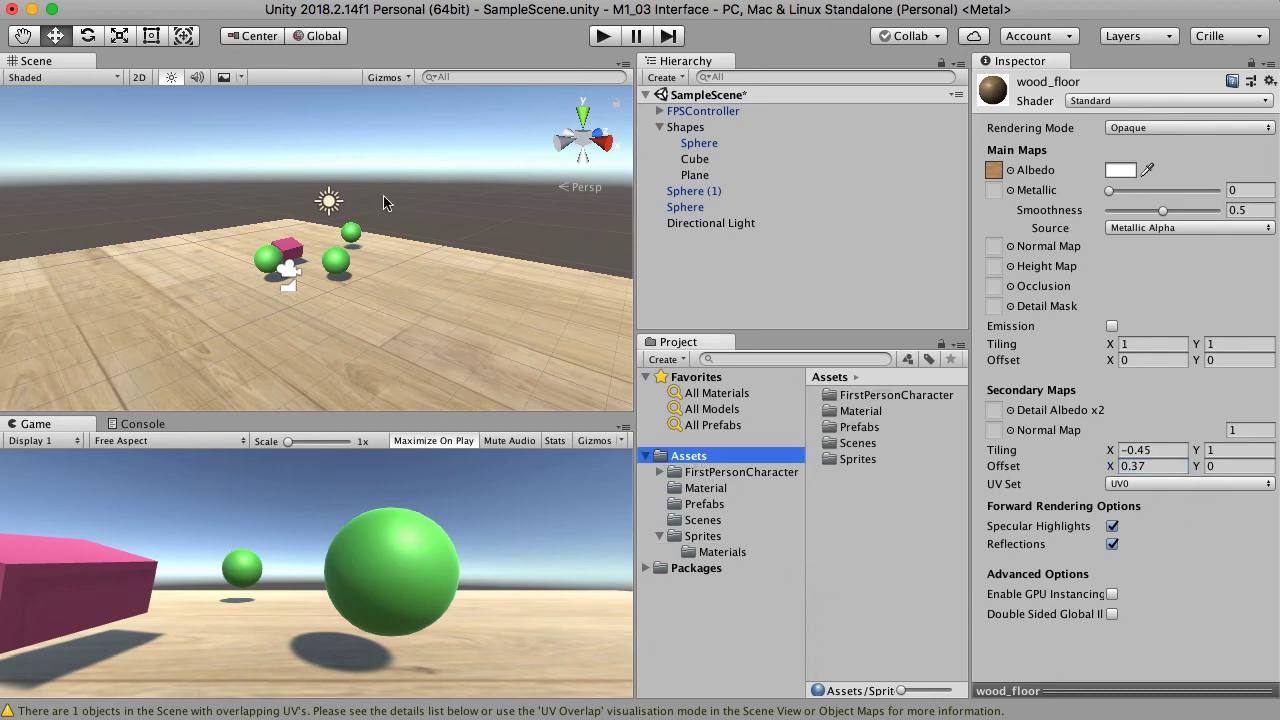
- Play-test the scene with the wooden floor, release the cursor from the game, and stop playing
{"action": "left_click", "coordinate": [606, 37]}
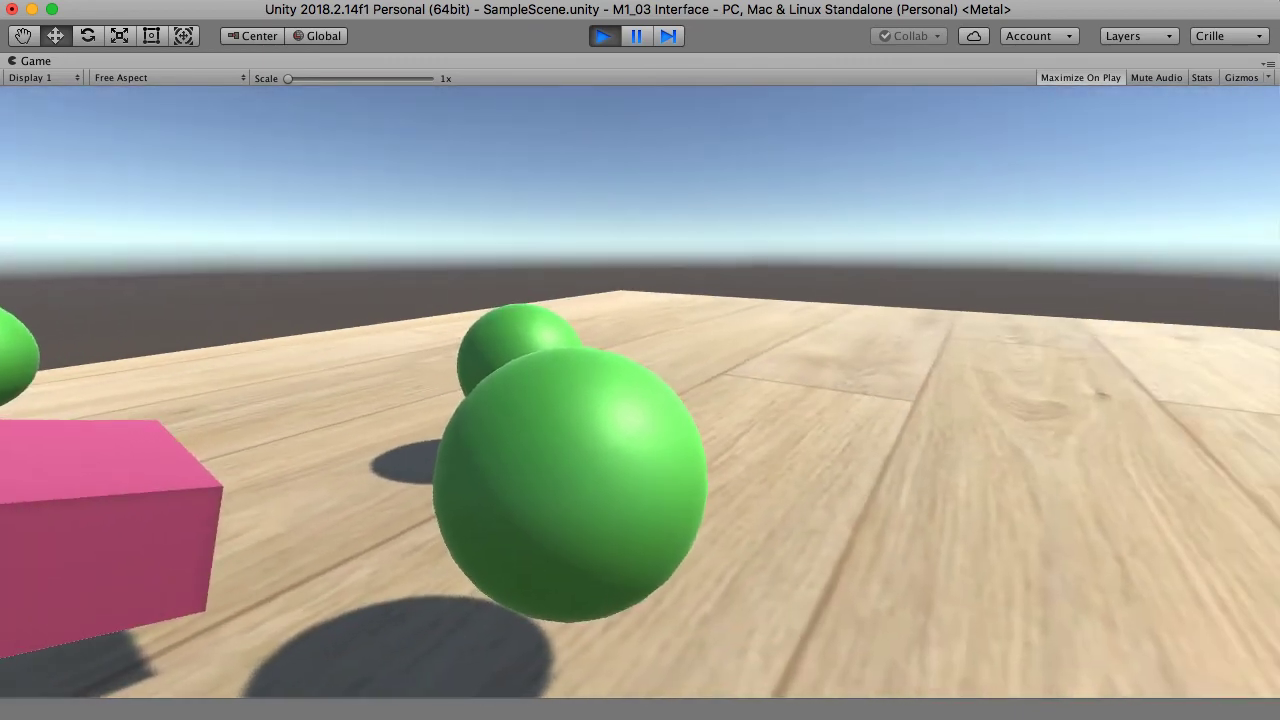
{"action": "key", "text": "Escape"}
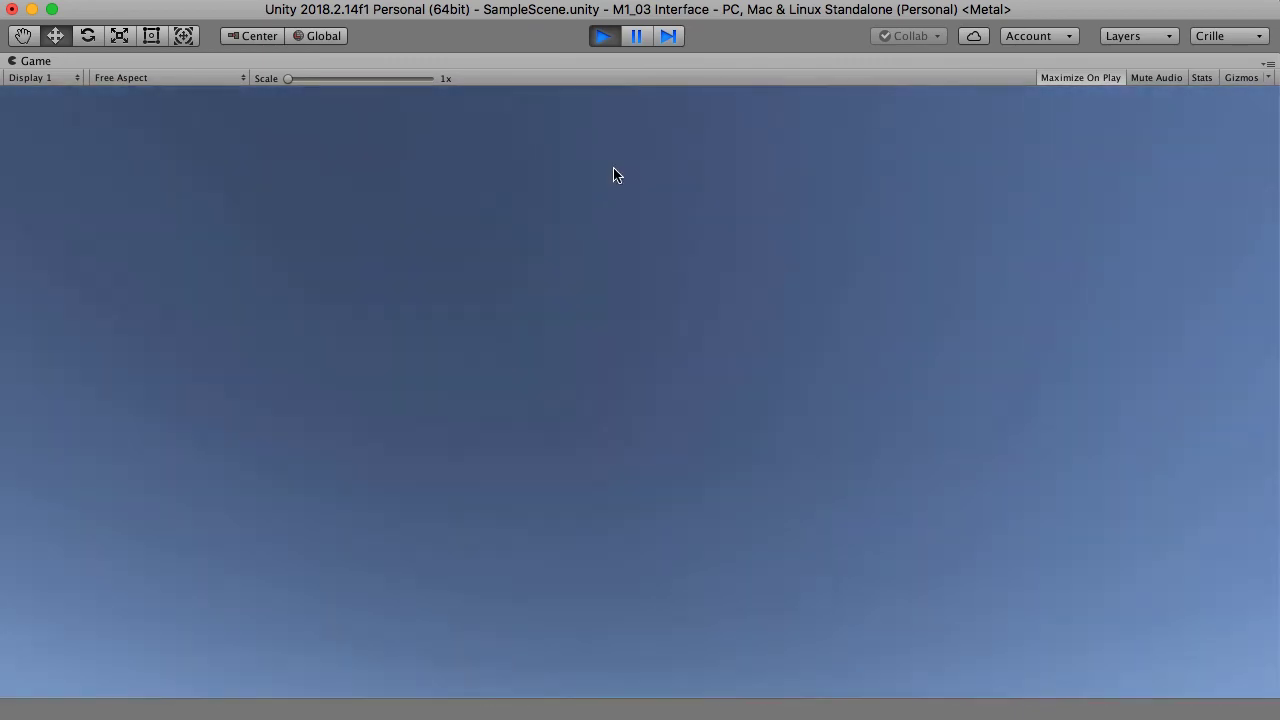
{"action": "left_click", "coordinate": [605, 38]}
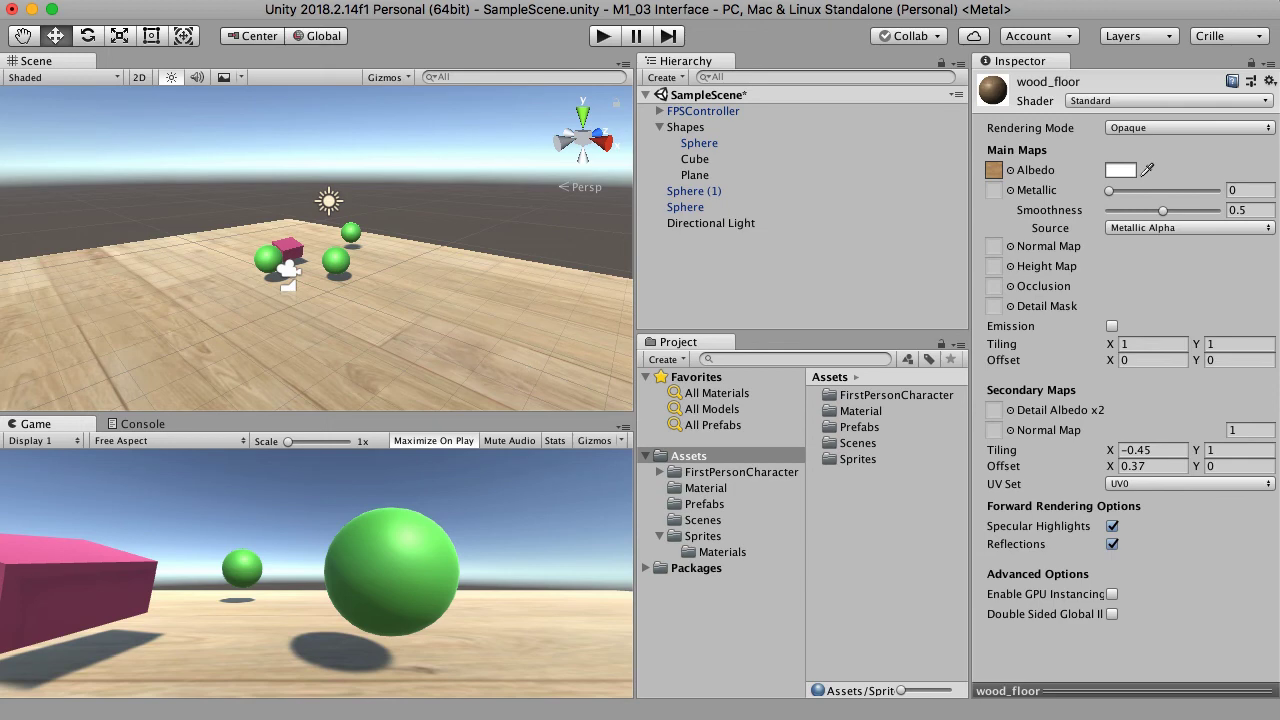
- Open the Build Settings and examine the Target Platform options for PC, Mac & Linux Standalone and the build options for Android
{"action": "key", "text": "shift+super+b"}
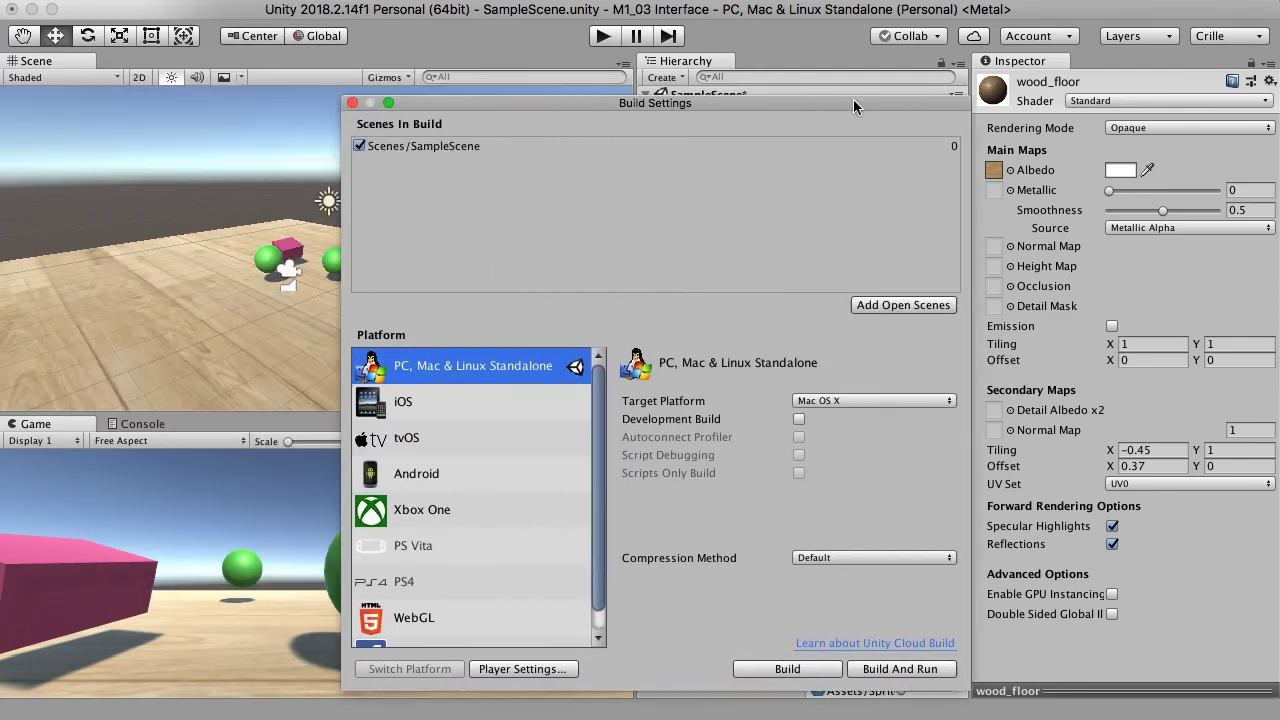
{"action": "left_click_drag", "start_coordinate": [855, 105], "coordinate": [890, 71]}
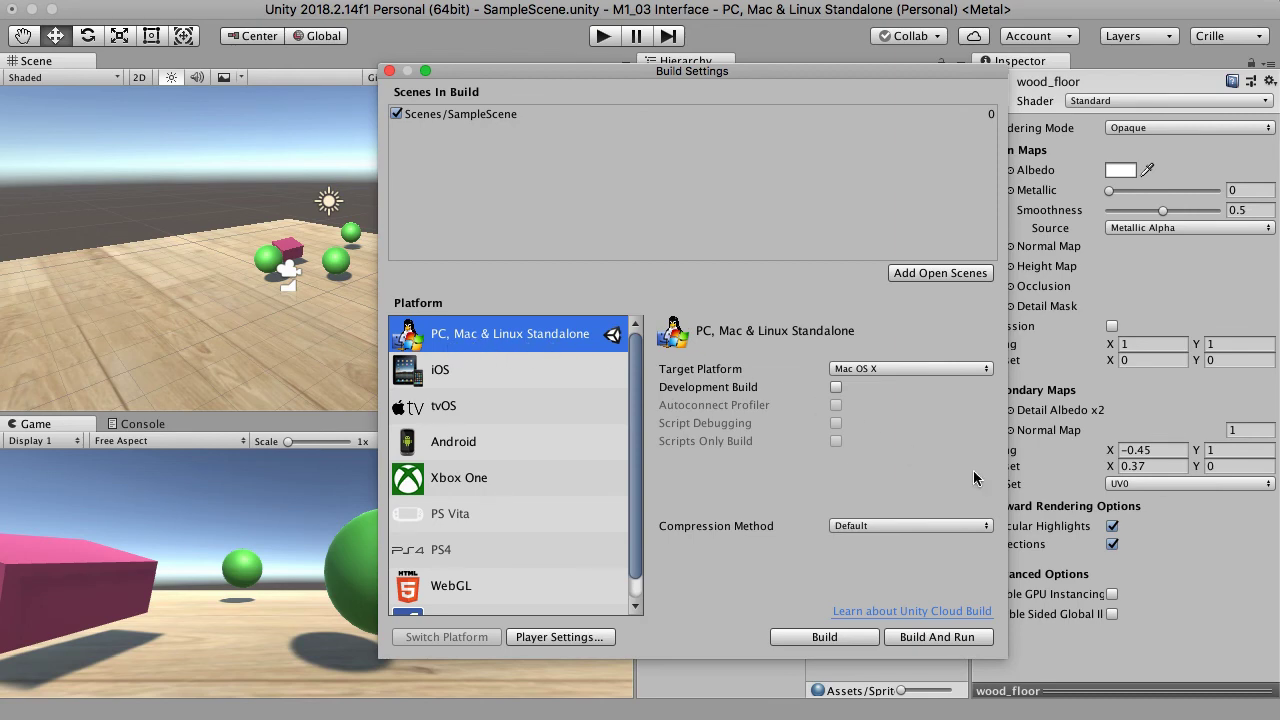
{"action": "left_click", "coordinate": [914, 370]}
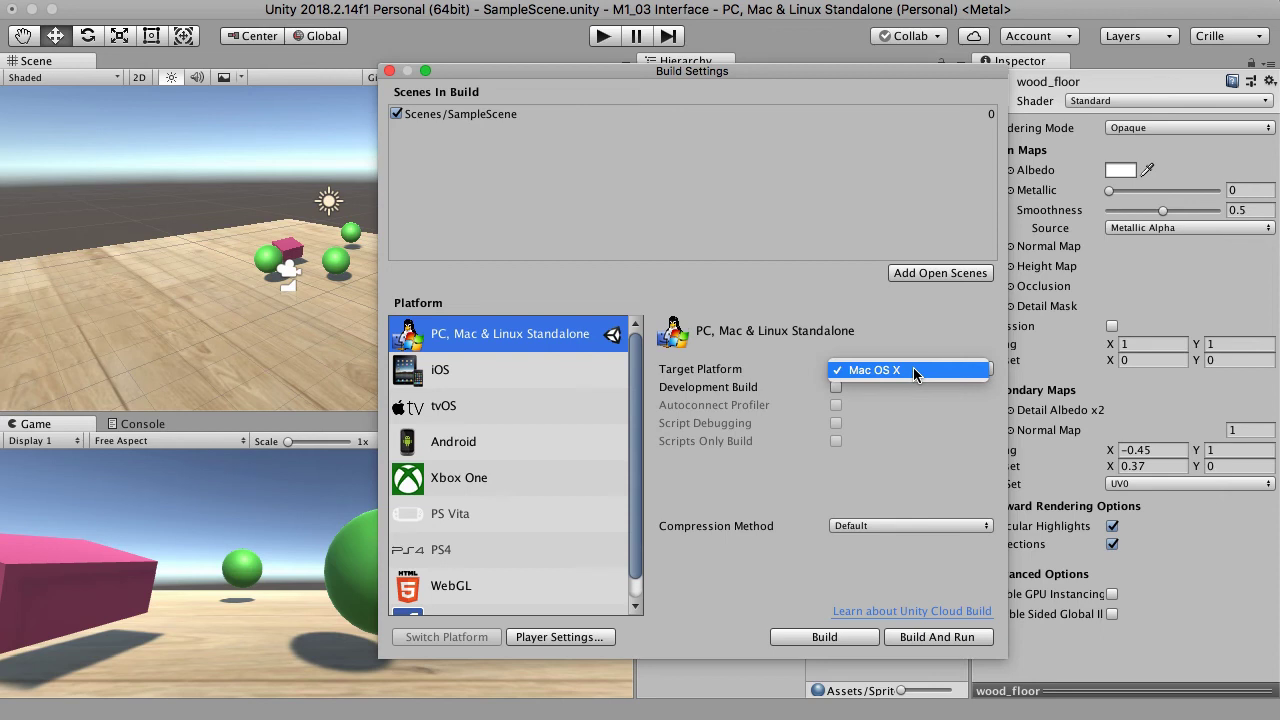
{"action": "left_click", "coordinate": [913, 370]}
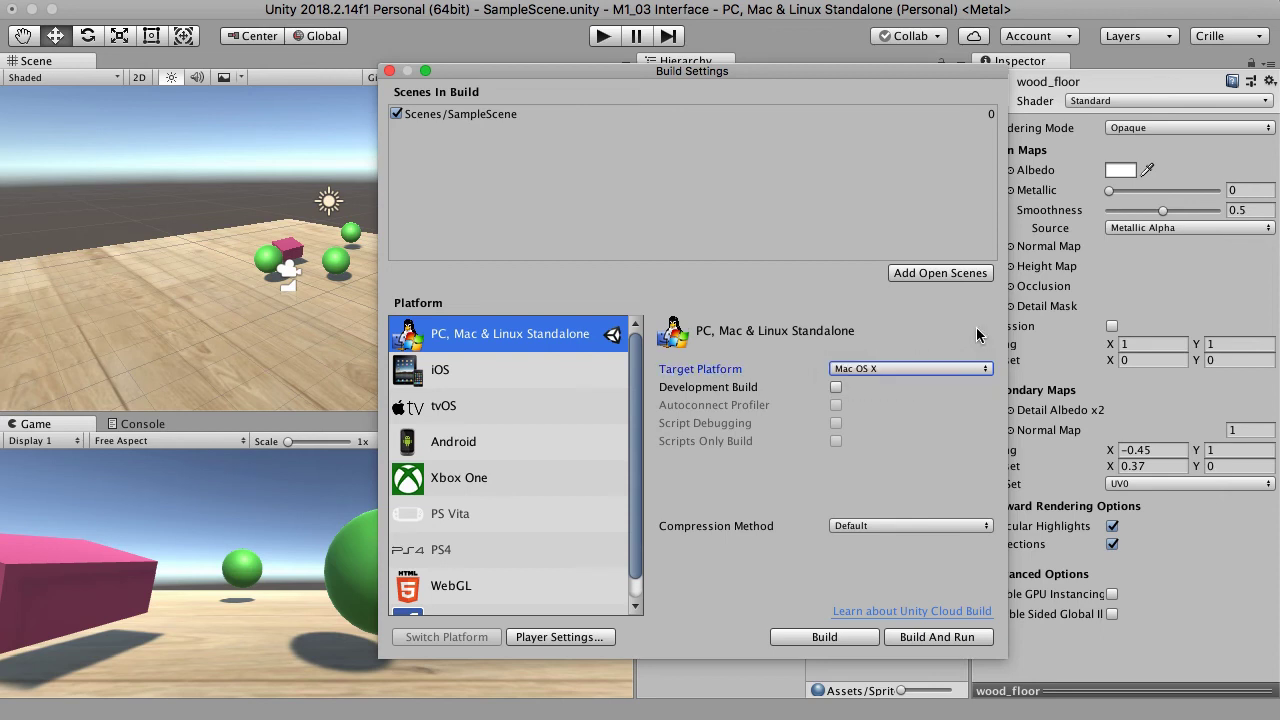
{"action": "left_click", "coordinate": [942, 371]}
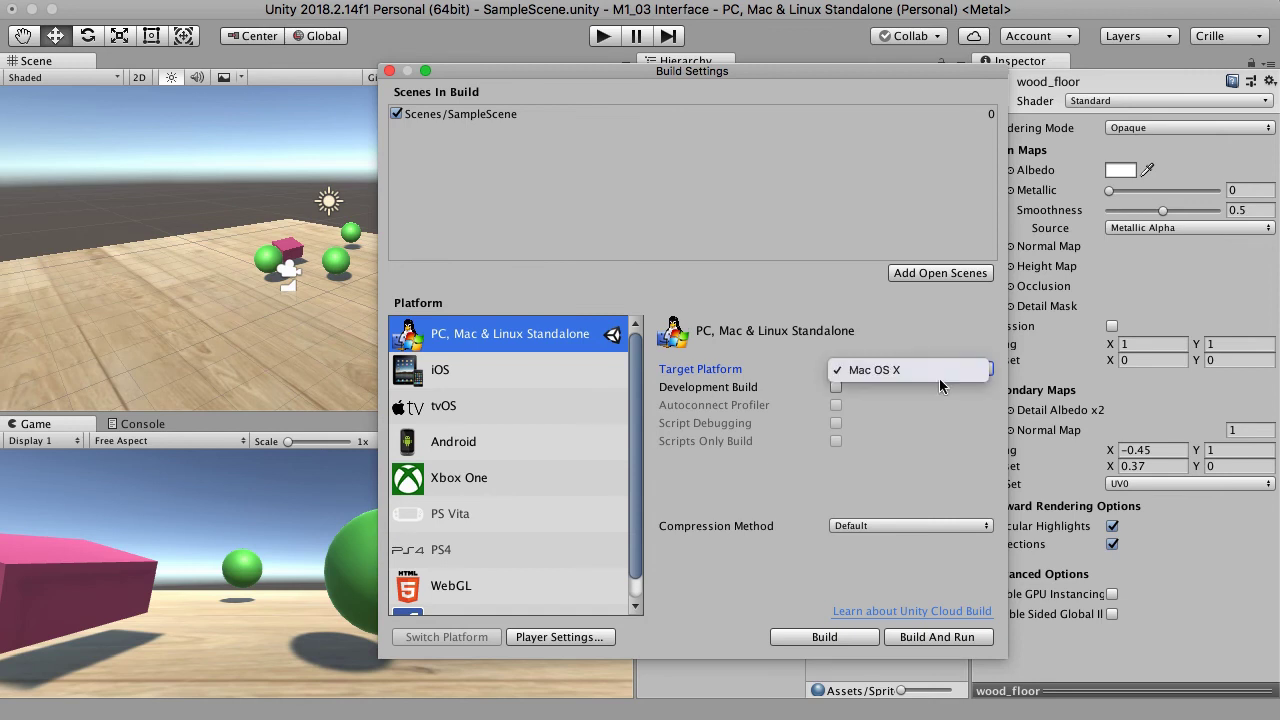
{"action": "left_click", "coordinate": [962, 436]}
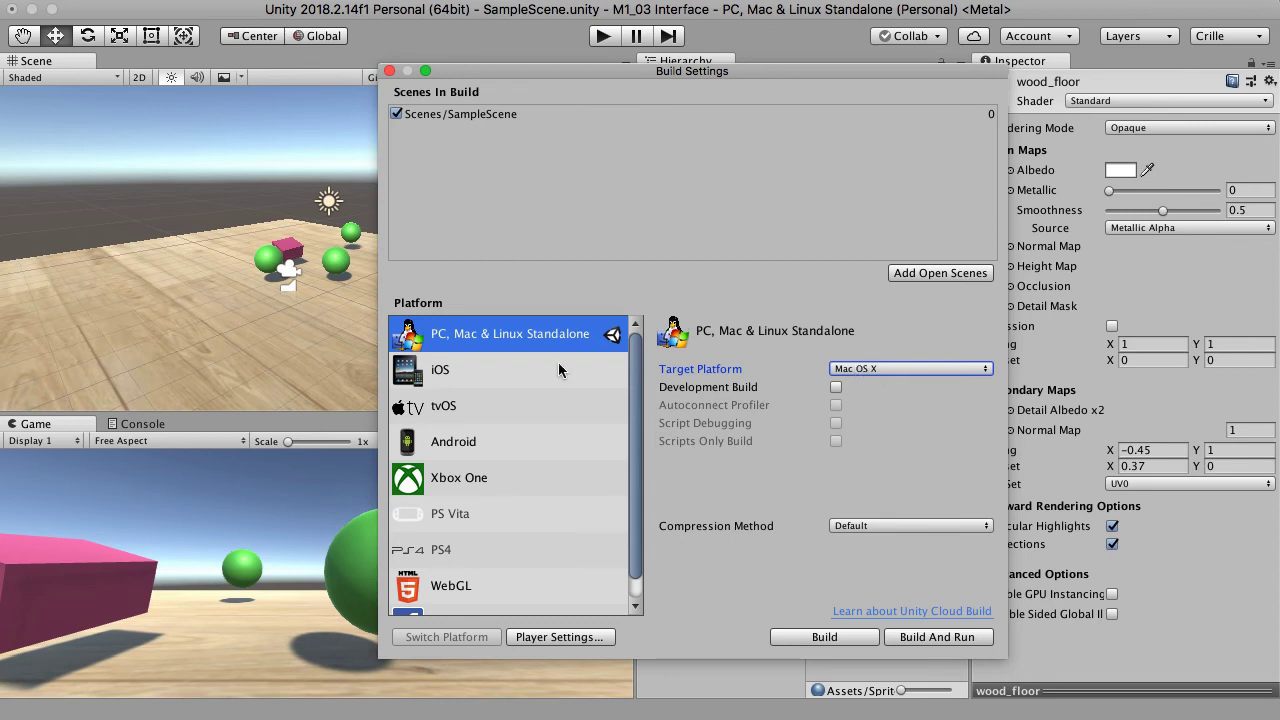
{"action": "left_click", "coordinate": [494, 445]}
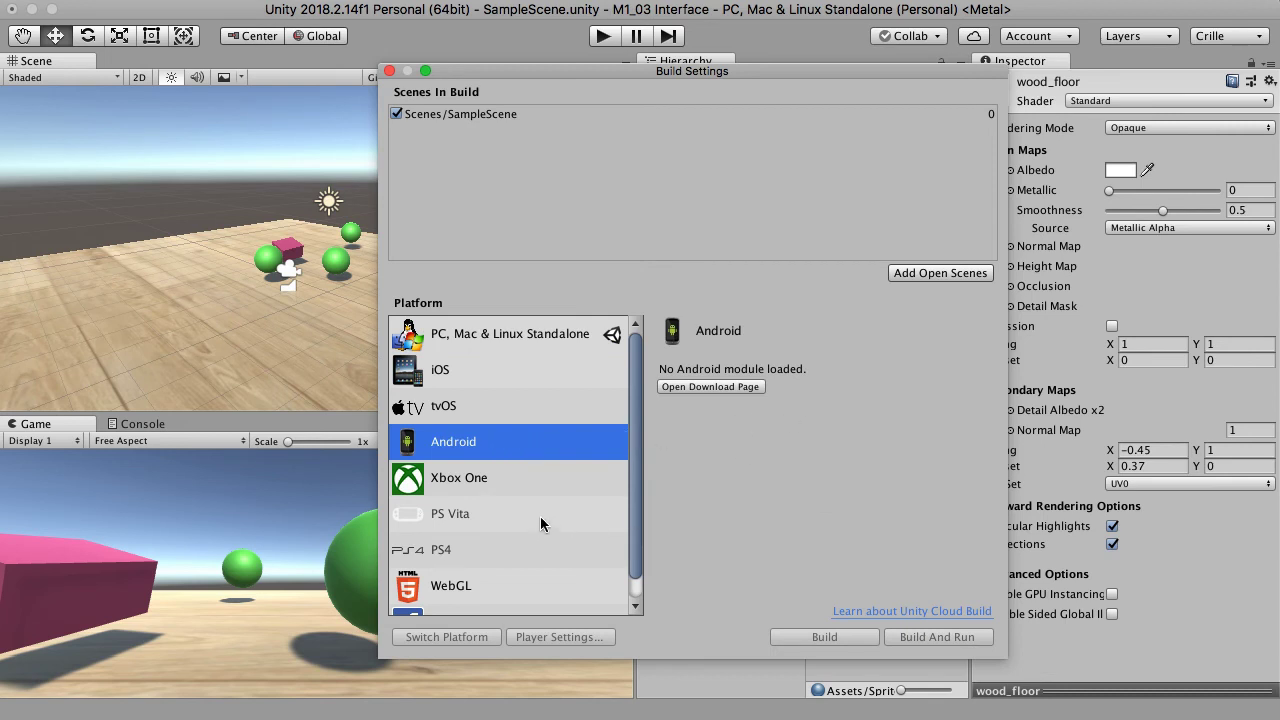
- Examine the build options for the PS4, tvOS and iOS platforms in the Build Settings
{"action": "left_click", "coordinate": [515, 547]}
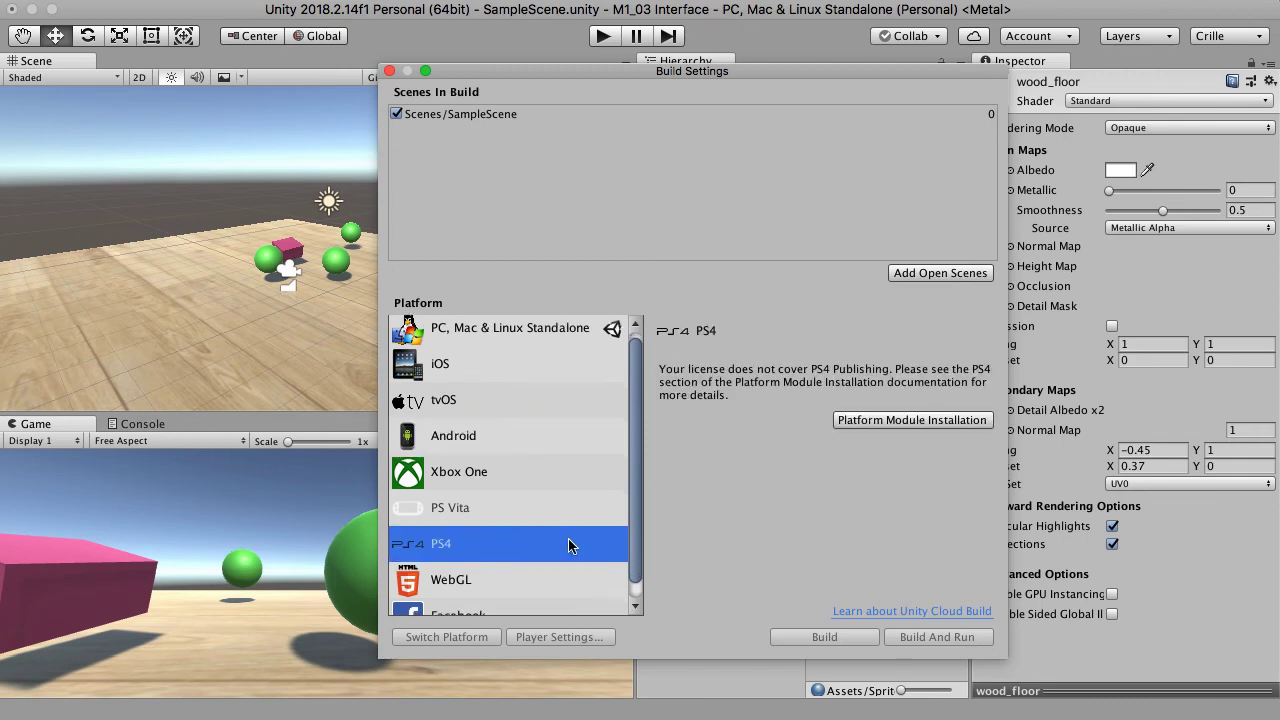
{"action": "scroll", "coordinate": [568, 545], "scroll_direction": "down", "scroll_amount": 1}
{"action": "scroll", "coordinate": [523, 560], "scroll_direction": "up", "scroll_amount": 1}
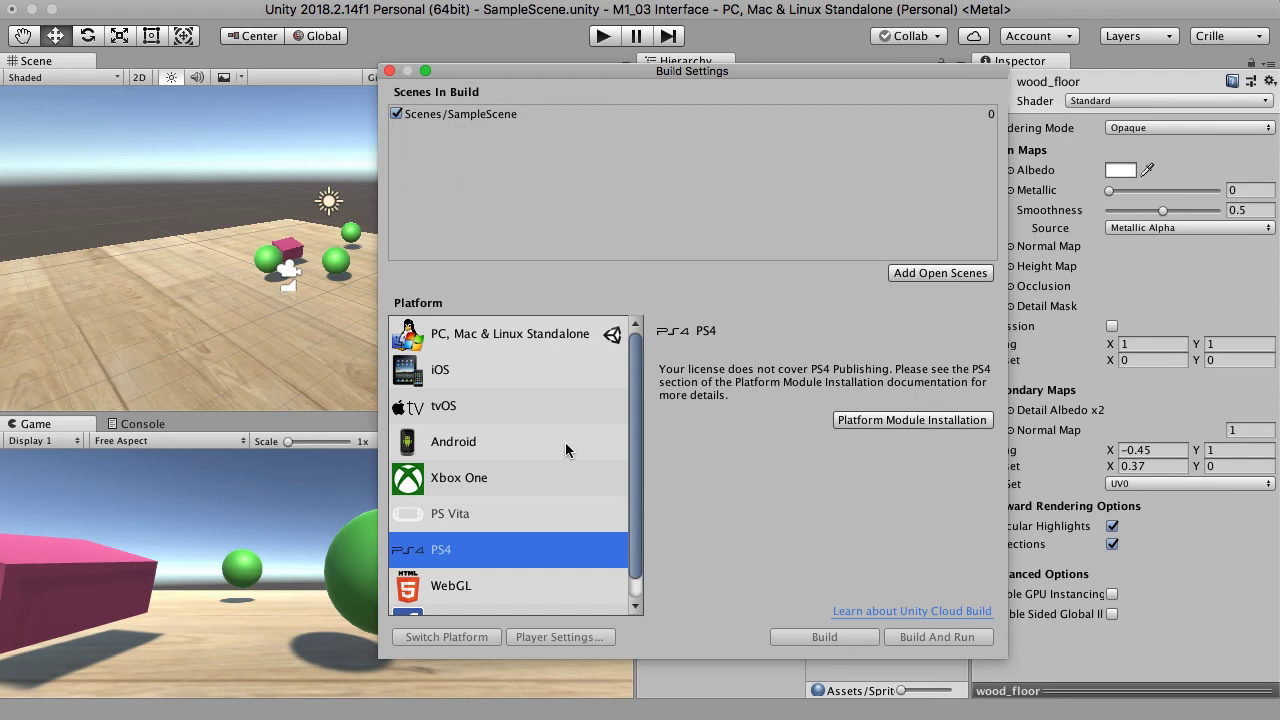
{"action": "left_click", "coordinate": [528, 444]}
{"action": "left_click", "coordinate": [508, 416]}
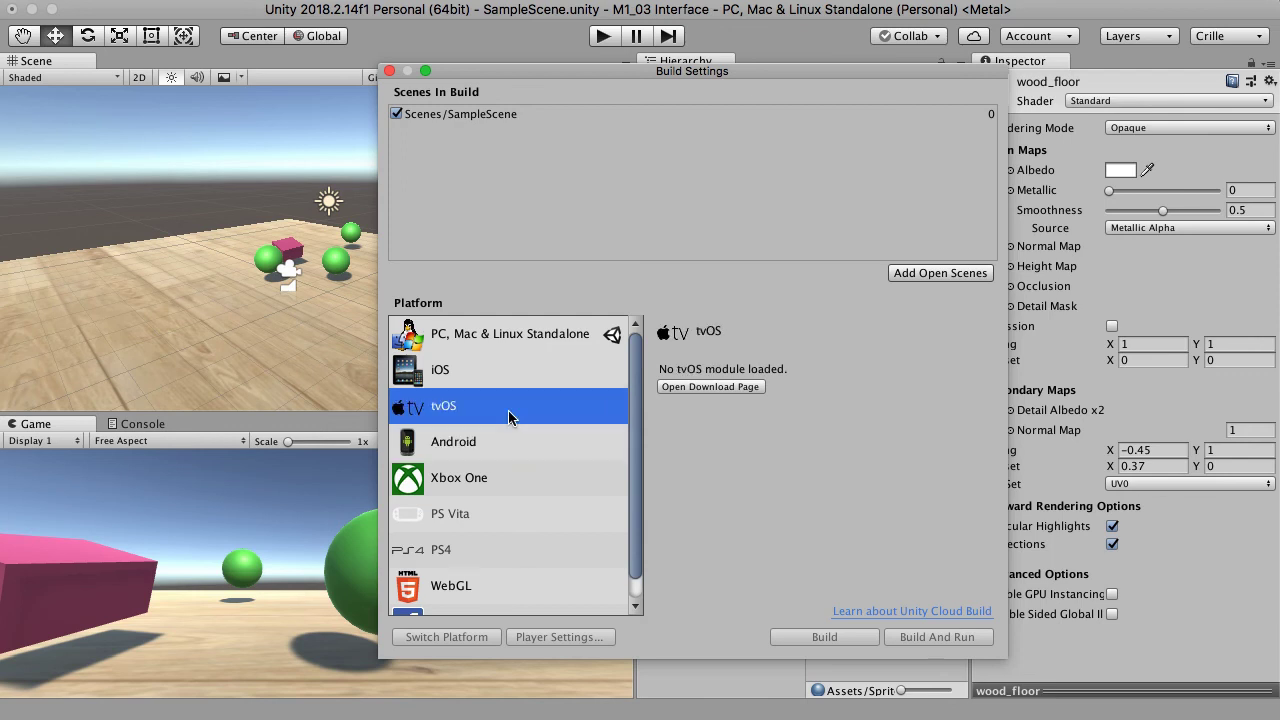
{"action": "left_click", "coordinate": [483, 371]}
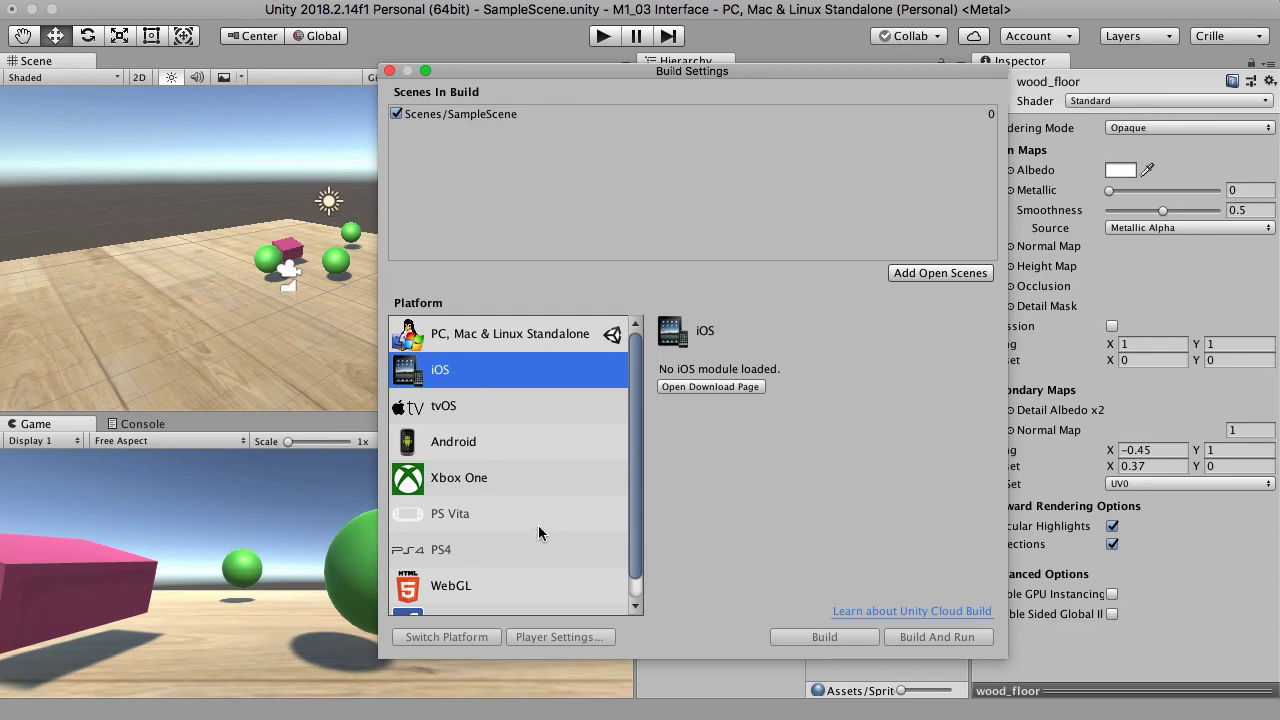
{"action": "scroll", "coordinate": [540, 533], "scroll_direction": "down", "scroll_amount": 1}
{"action": "scroll", "coordinate": [549, 530], "scroll_direction": "up", "scroll_amount": 1}
- Build the game for PC, Mac & Linux Standalone with Mac OS X as target, saved as Builds in M1_03 Interface, and close the Build Settings
{"action": "left_click", "coordinate": [505, 339]}
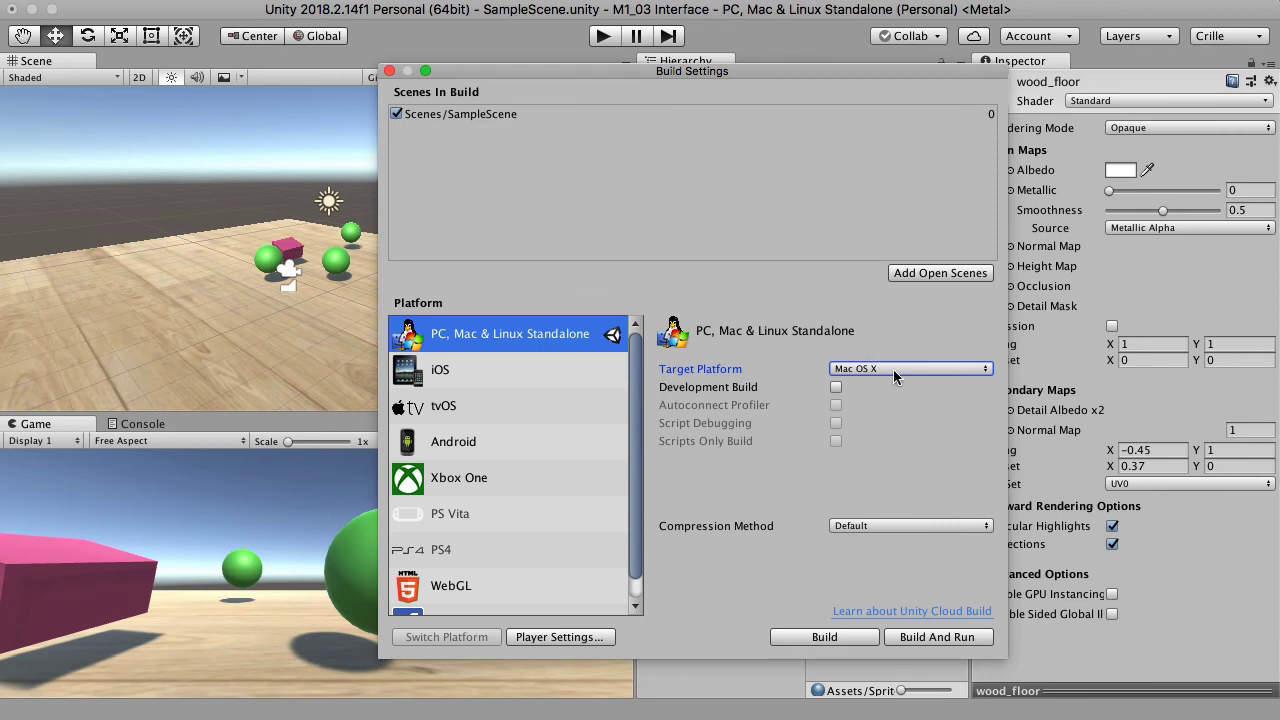
{"action": "left_click", "coordinate": [857, 640]}
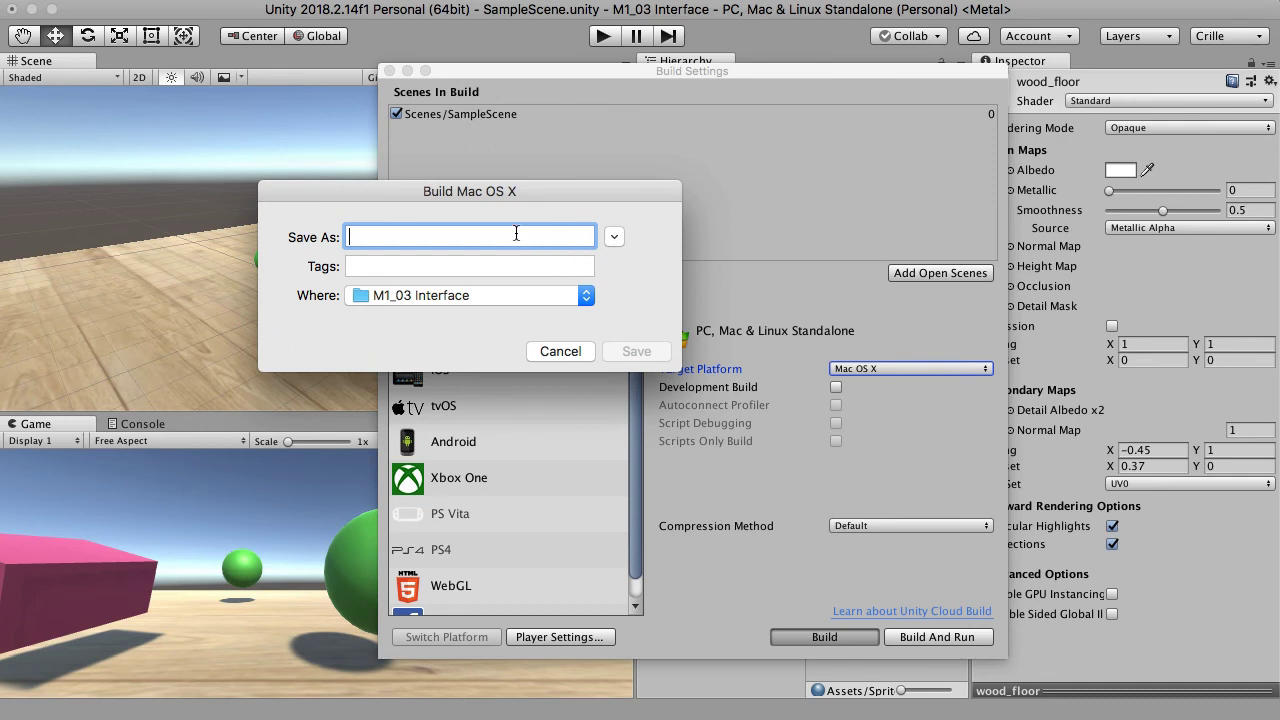
{"action": "type", "text": "Builds"}
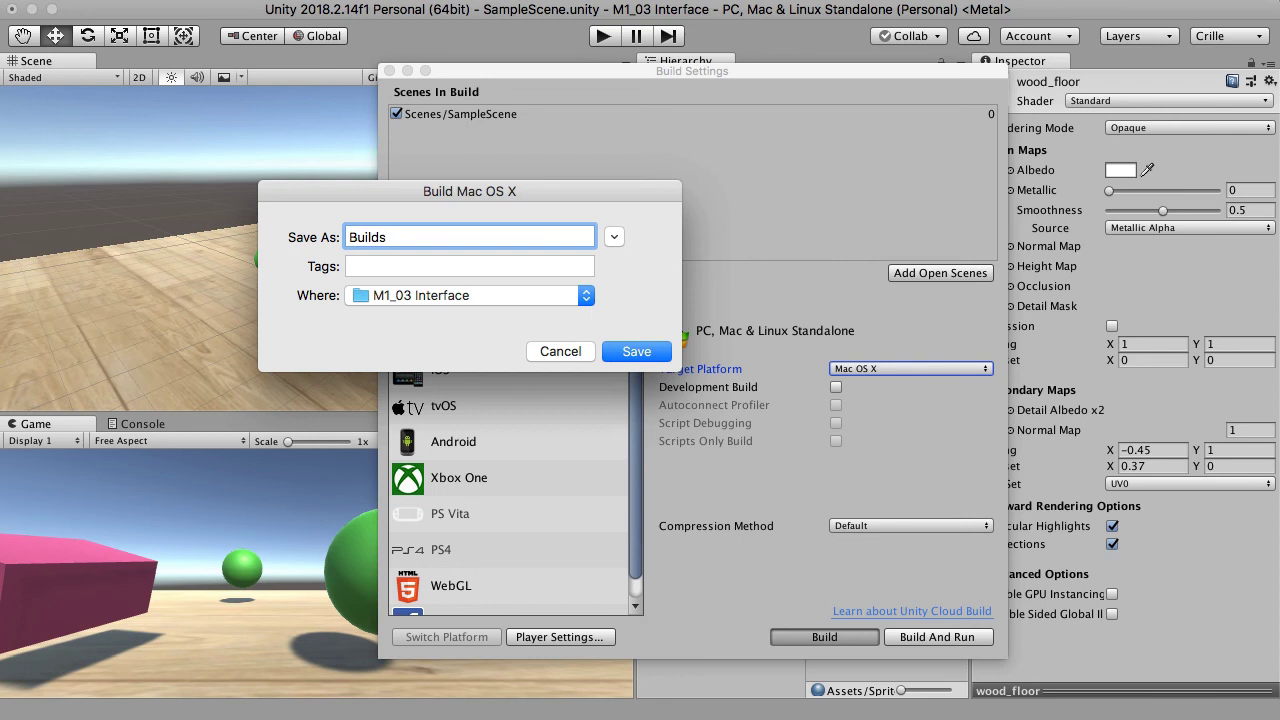
{"action": "key", "text": "Return"}
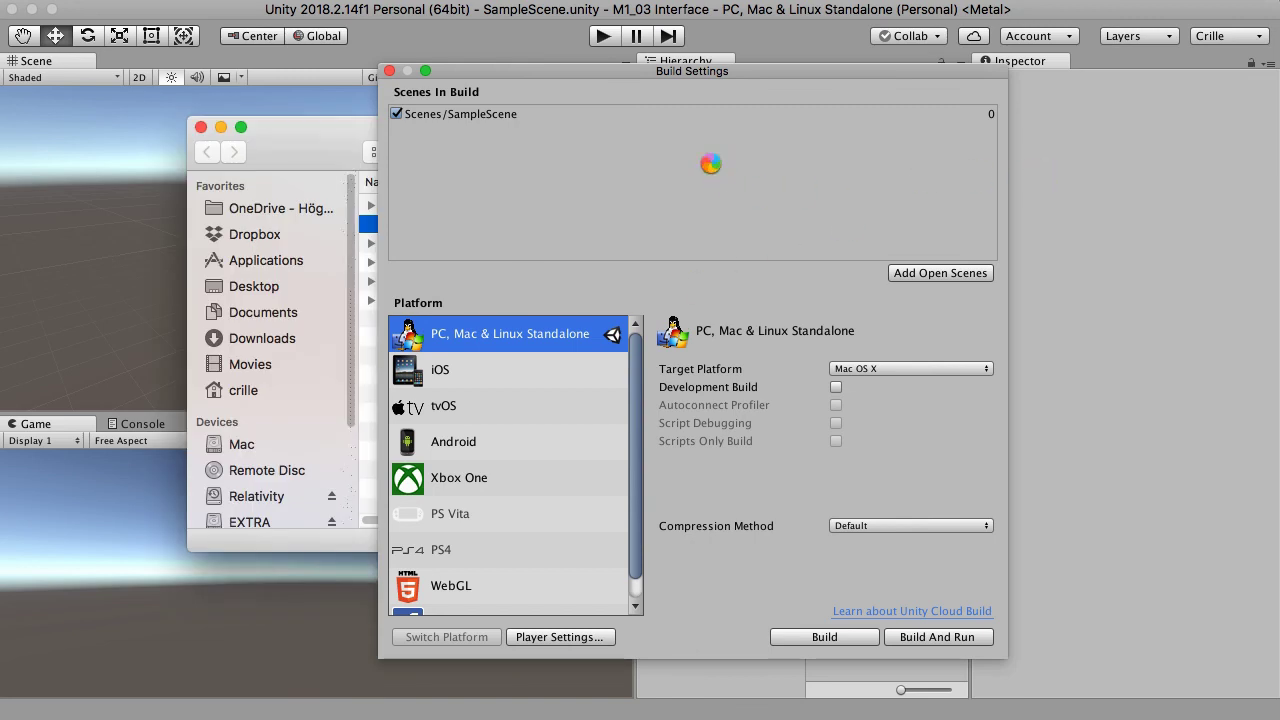
{"action": "left_click", "coordinate": [389, 72]}
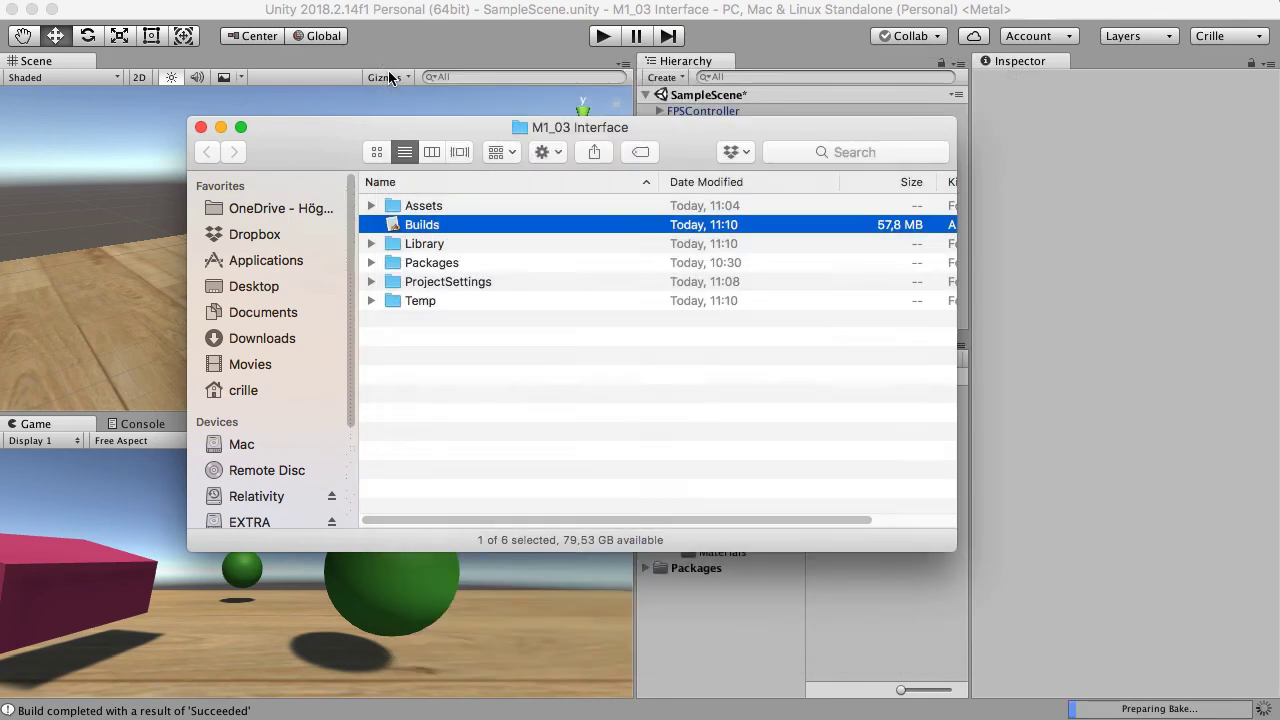
- Launch the Builds app from the M1_03 Interface folder and move its configuration window fully into view
{"action": "left_click", "coordinate": [581, 416]}
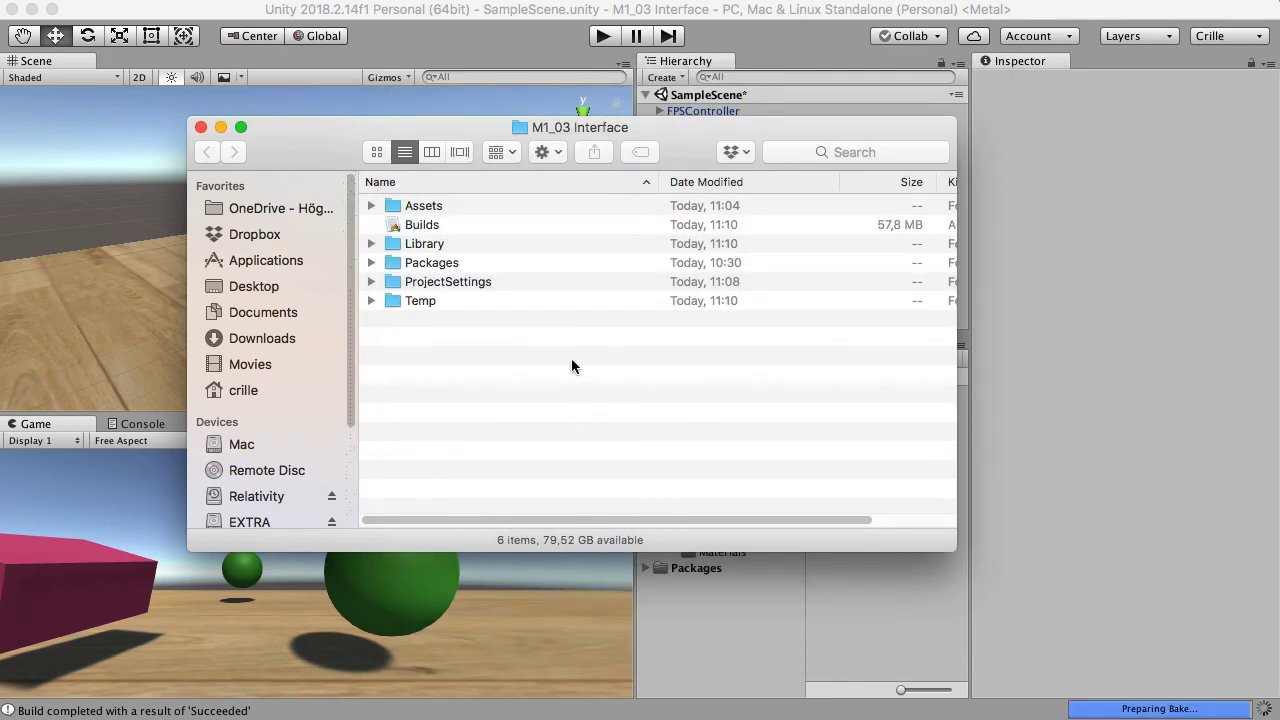
{"action": "left_click", "coordinate": [445, 227]}
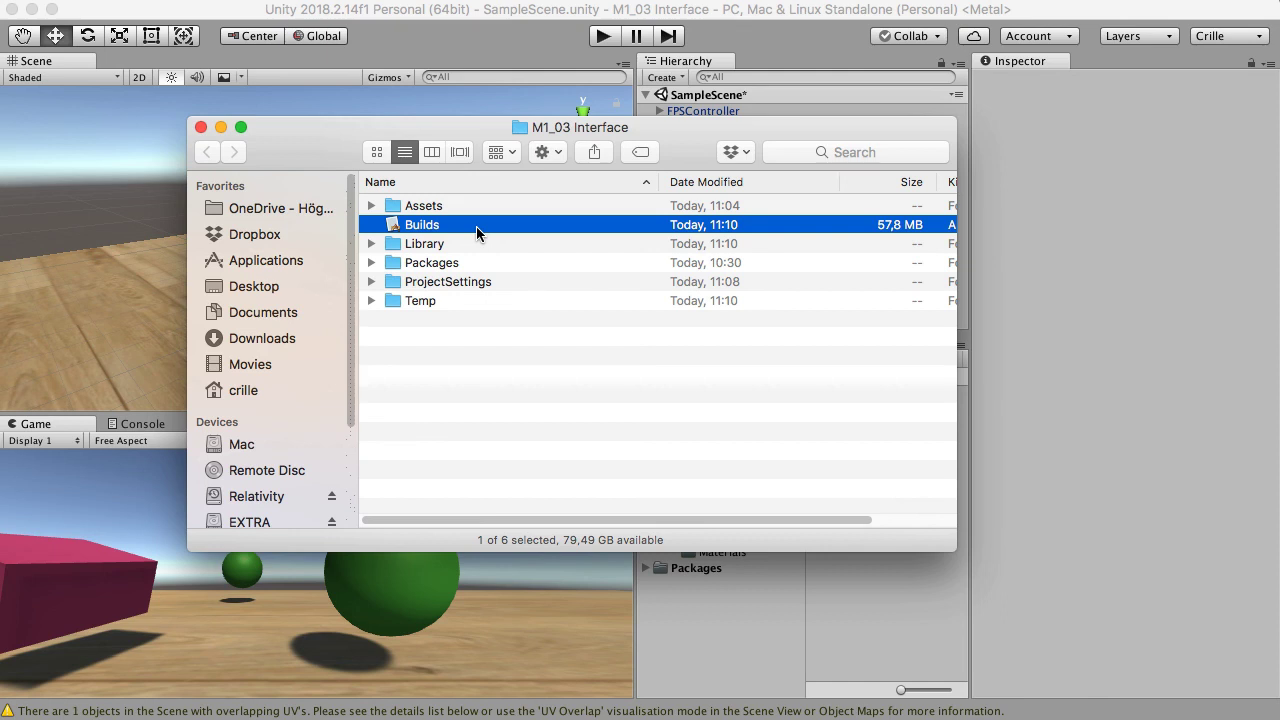
{"action": "left_click", "coordinate": [443, 246]}
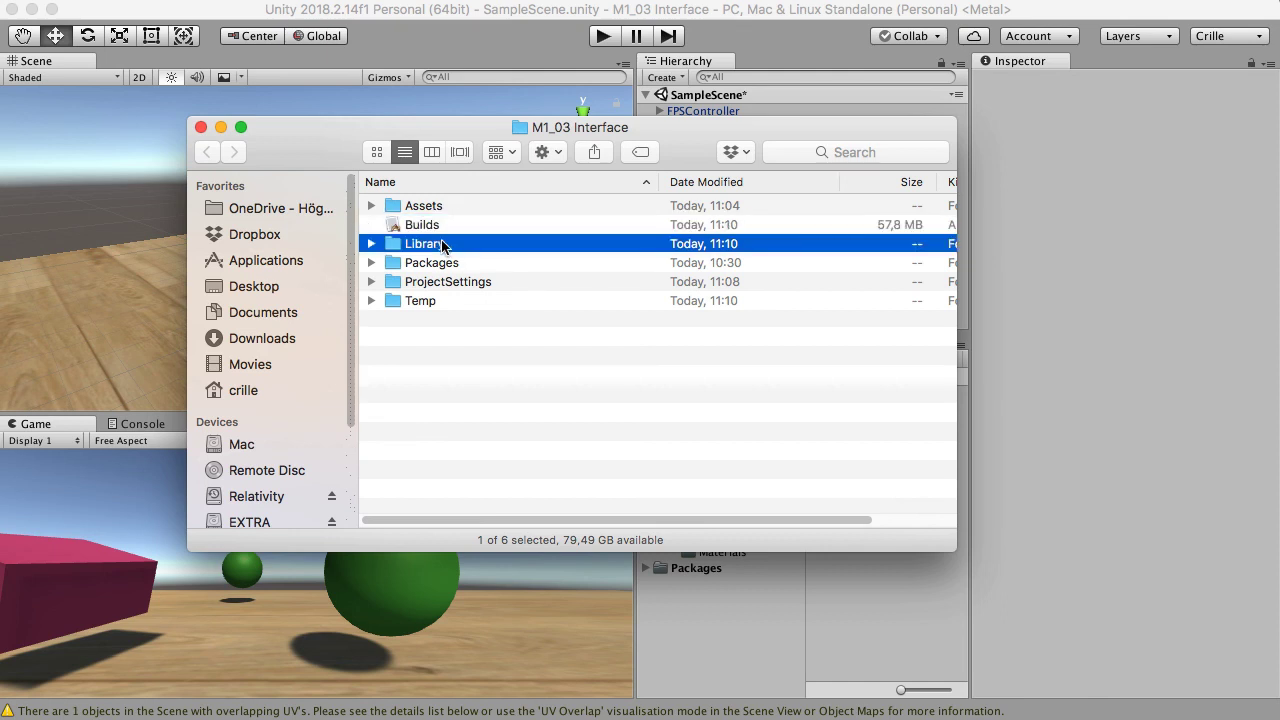
{"action": "left_click", "coordinate": [436, 227]}
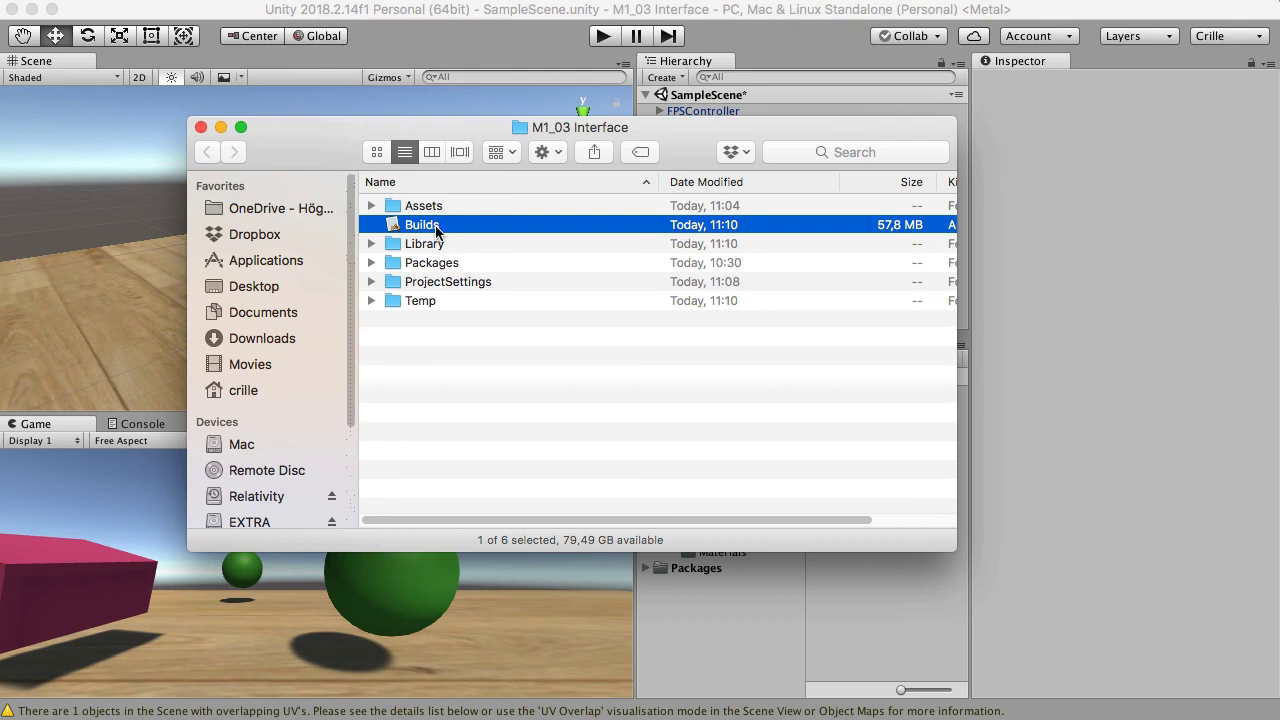
{"action": "double_click", "coordinate": [436, 227]}
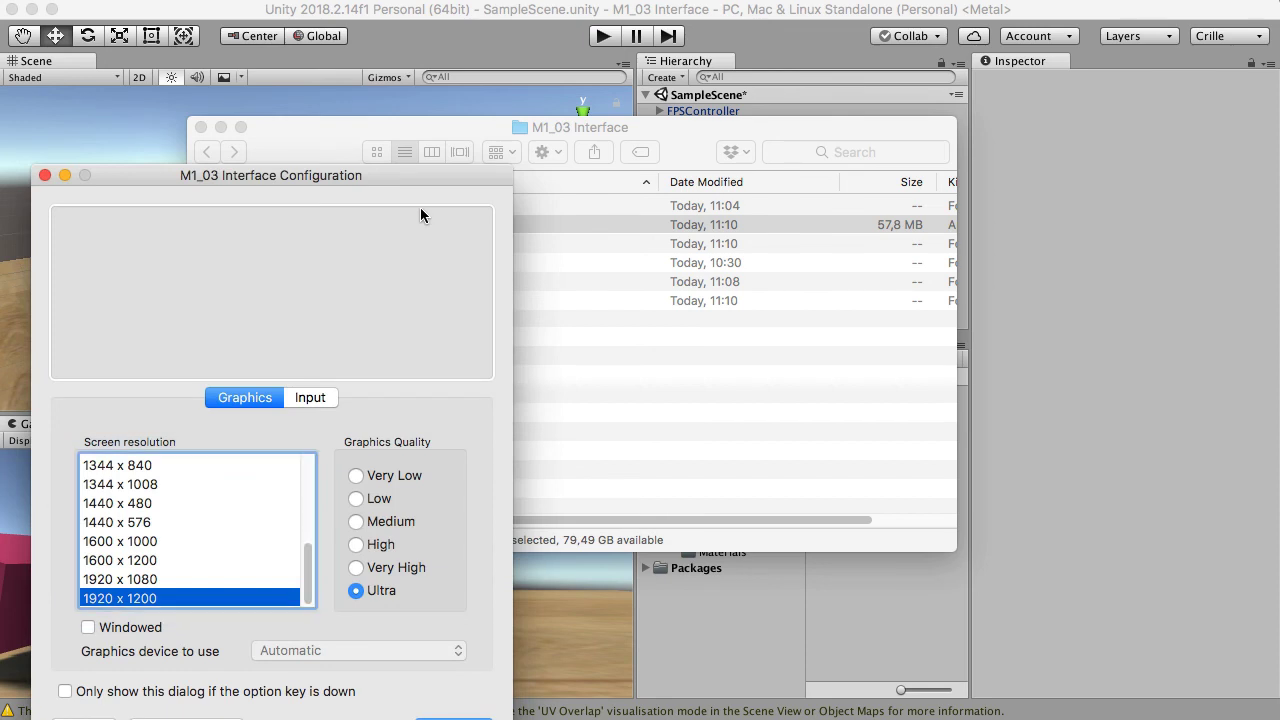
{"action": "left_click_drag", "start_coordinate": [431, 176], "coordinate": [732, 64]}
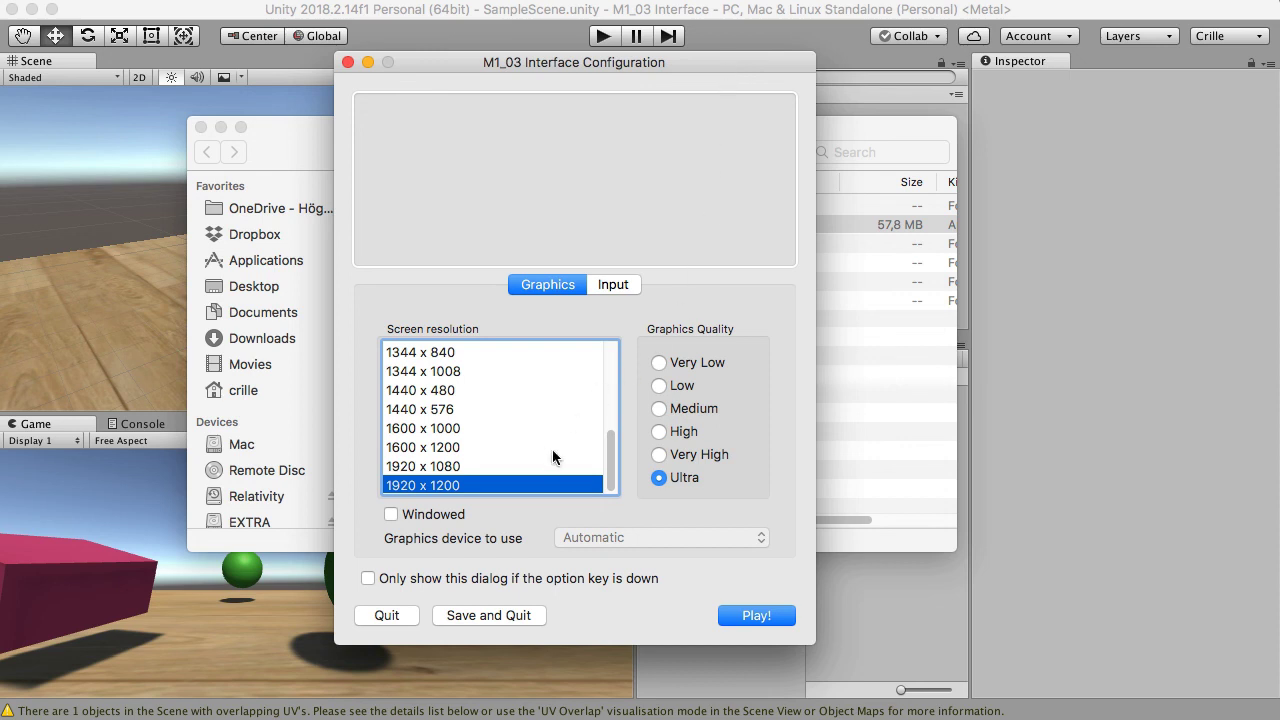
- Set the screen resolution to 1280 x 720 with Windowed enabled, play the built game, and close its window
{"action": "left_click_drag", "start_coordinate": [609, 446], "coordinate": [615, 422]}
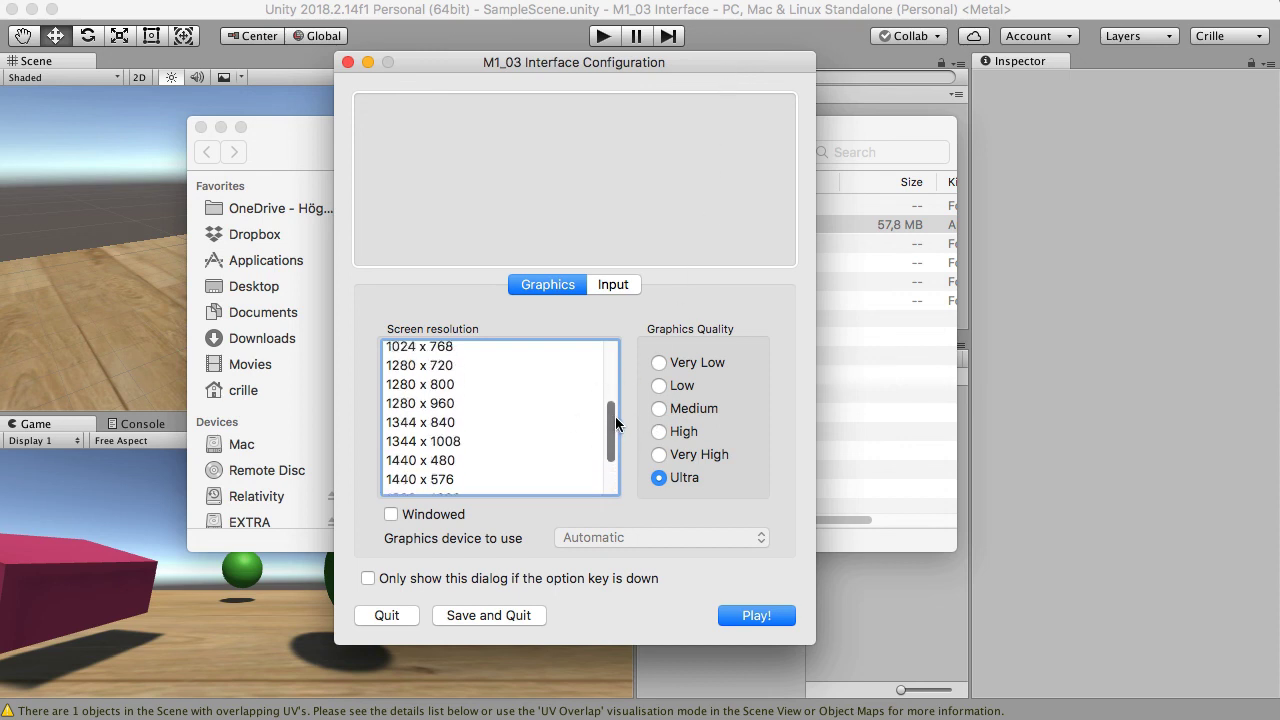
{"action": "left_click", "coordinate": [462, 368]}
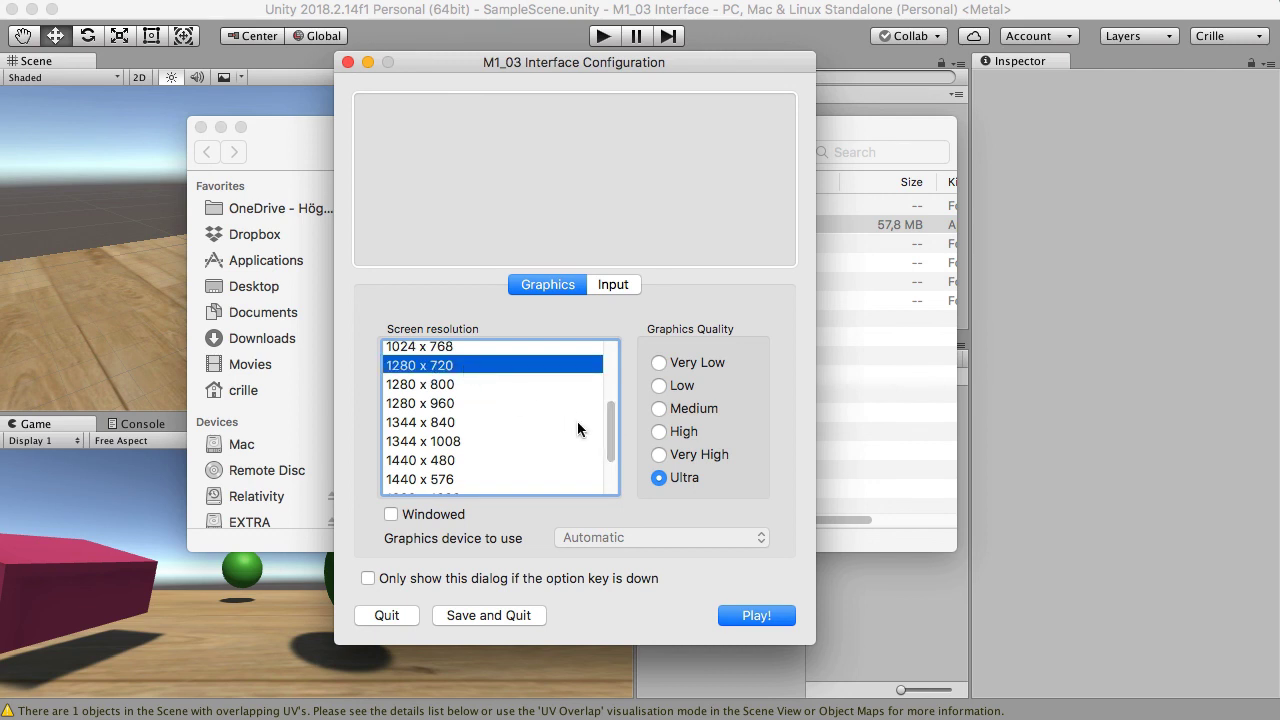
{"action": "left_click", "coordinate": [432, 517]}
{"action": "left_click", "coordinate": [757, 616]}
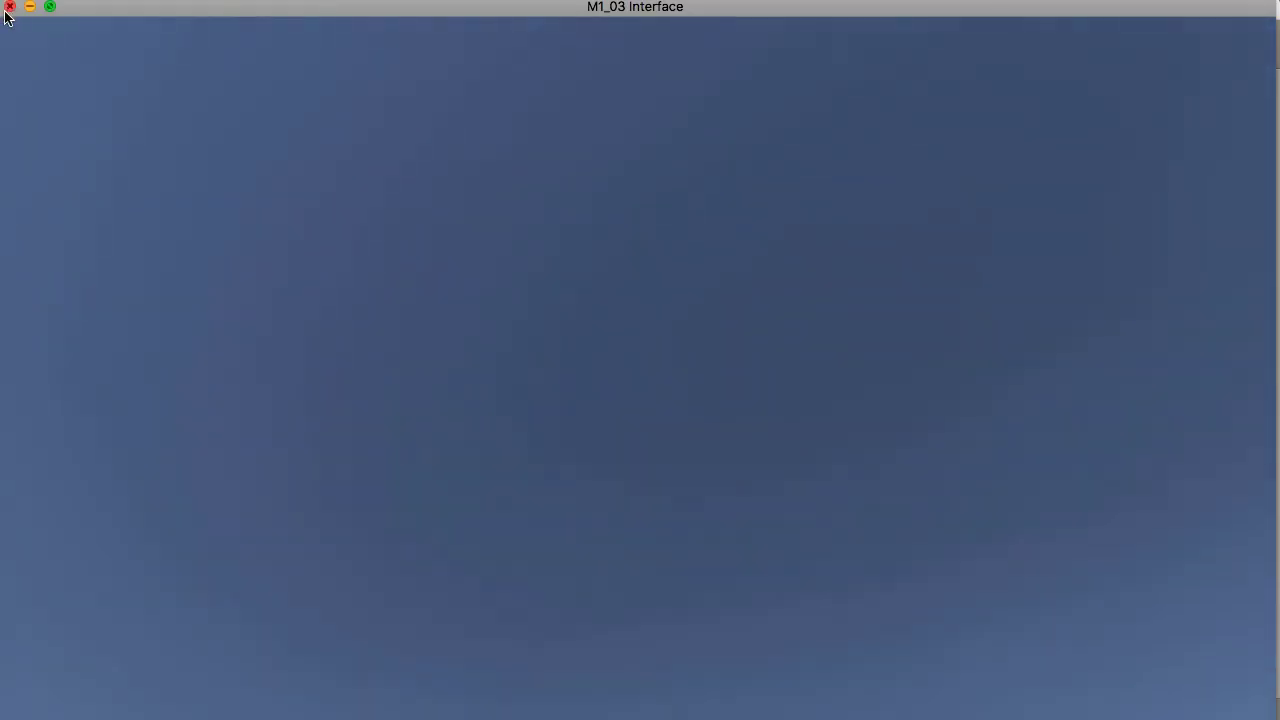
{"action": "left_click", "coordinate": [9, 7]}
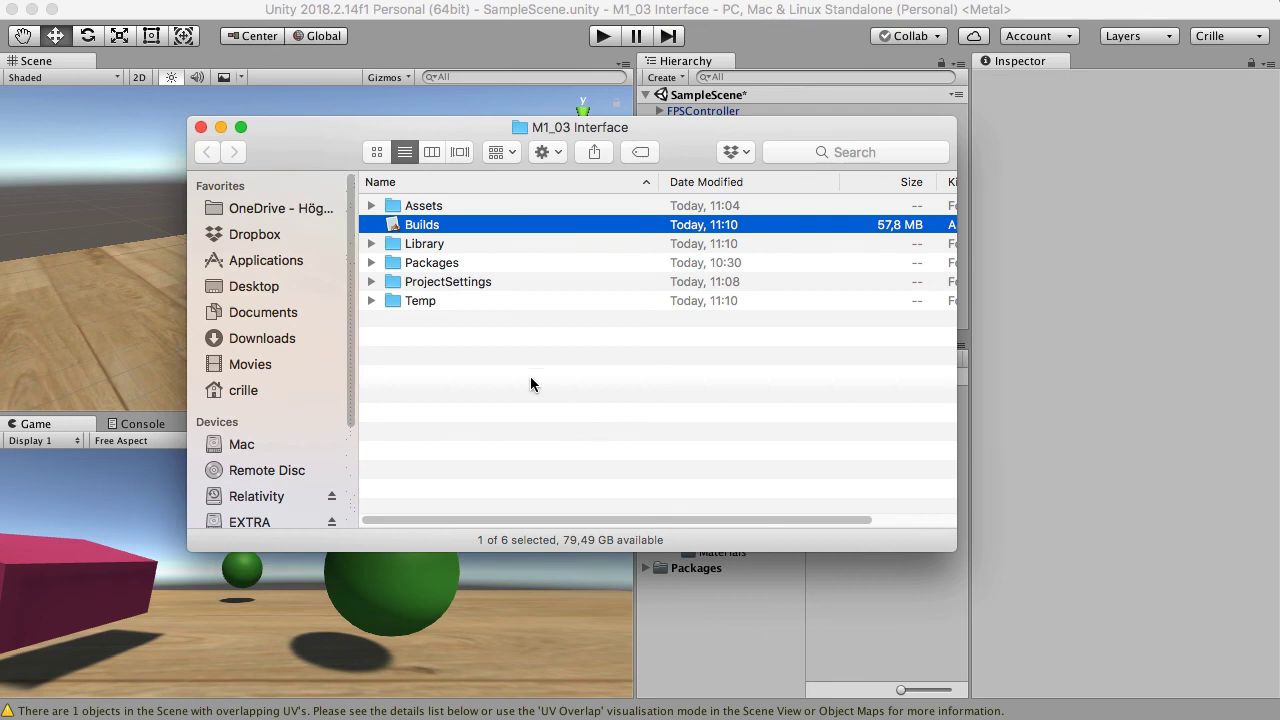
- Move the Builds app from the M1_03 Interface folder to the trash
{"action": "right_click", "coordinate": [421, 229]}
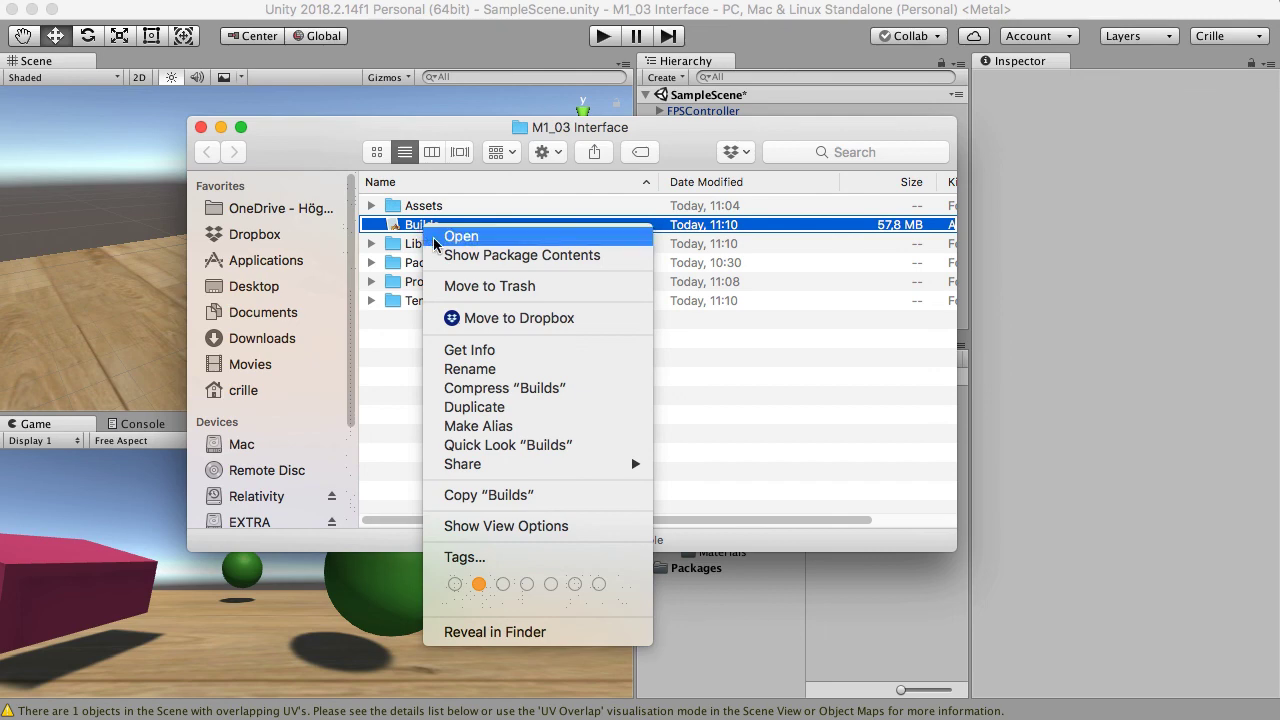
{"action": "left_click", "coordinate": [517, 445]}
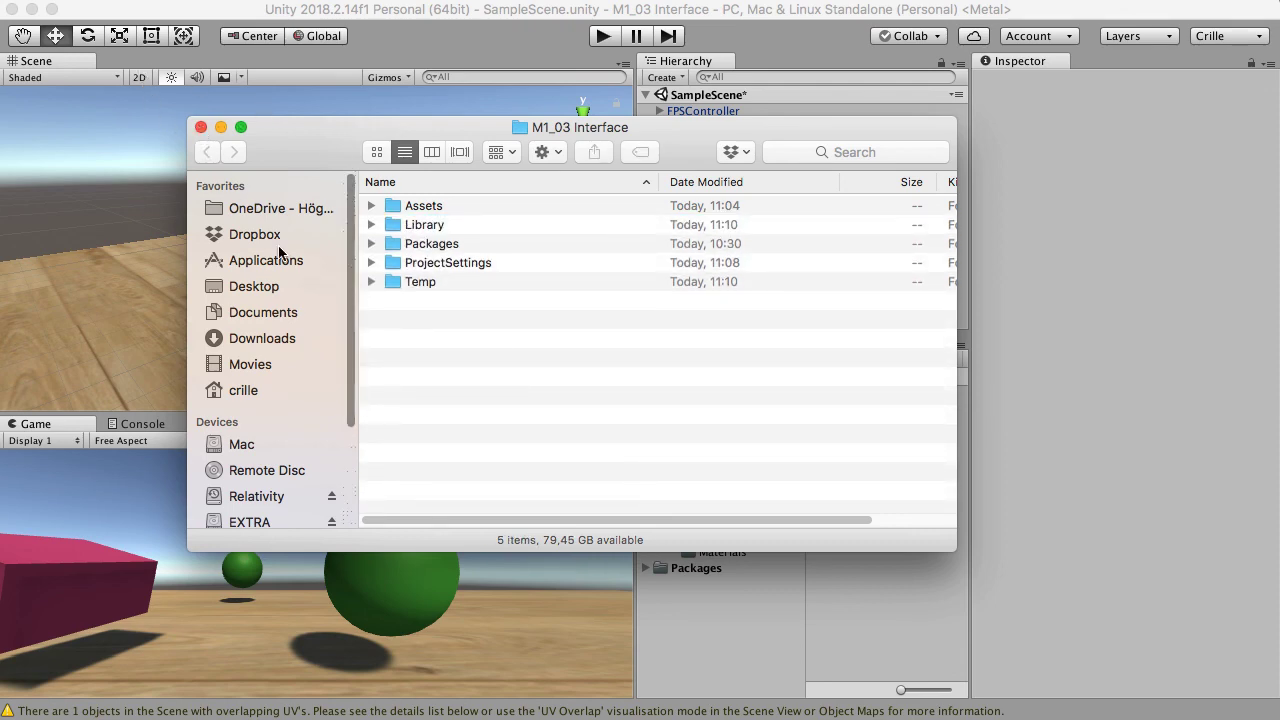
- Look at the file actions, such as Compress, for the M1_03 Interface folder on the Desktop, and close the Finder window
{"action": "left_click", "coordinate": [277, 293]}
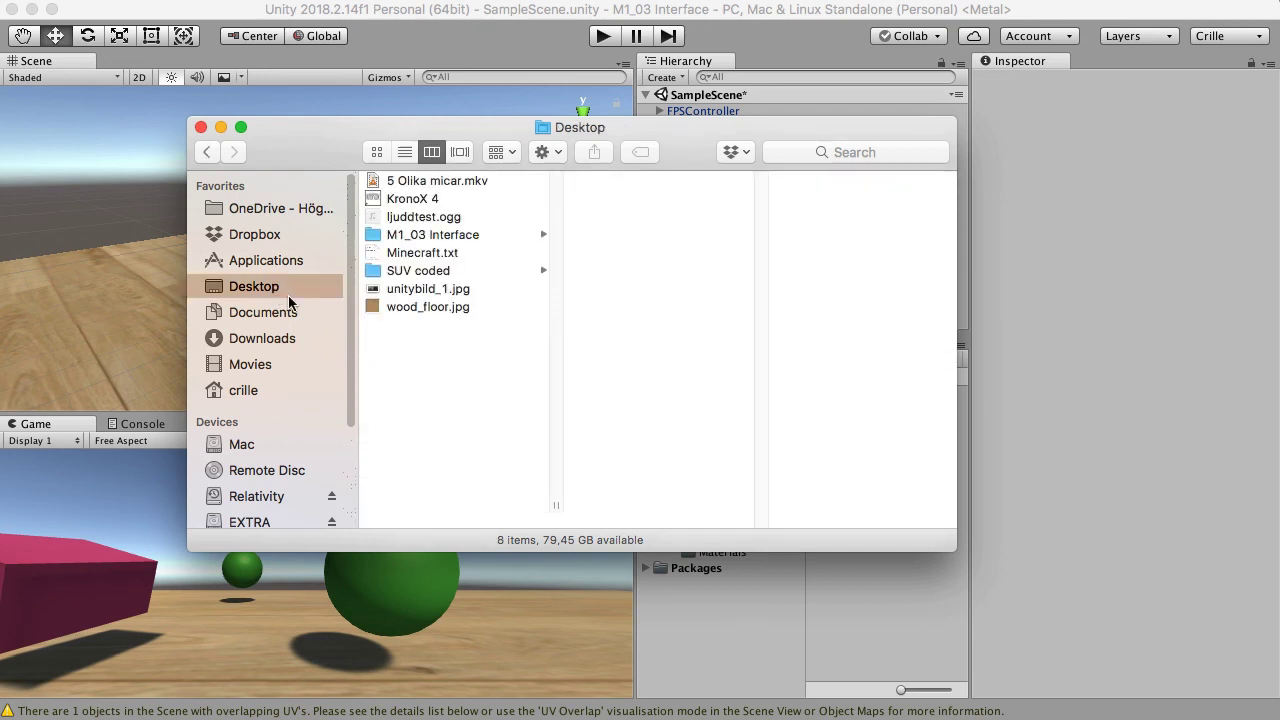
{"action": "left_click", "coordinate": [423, 236]}
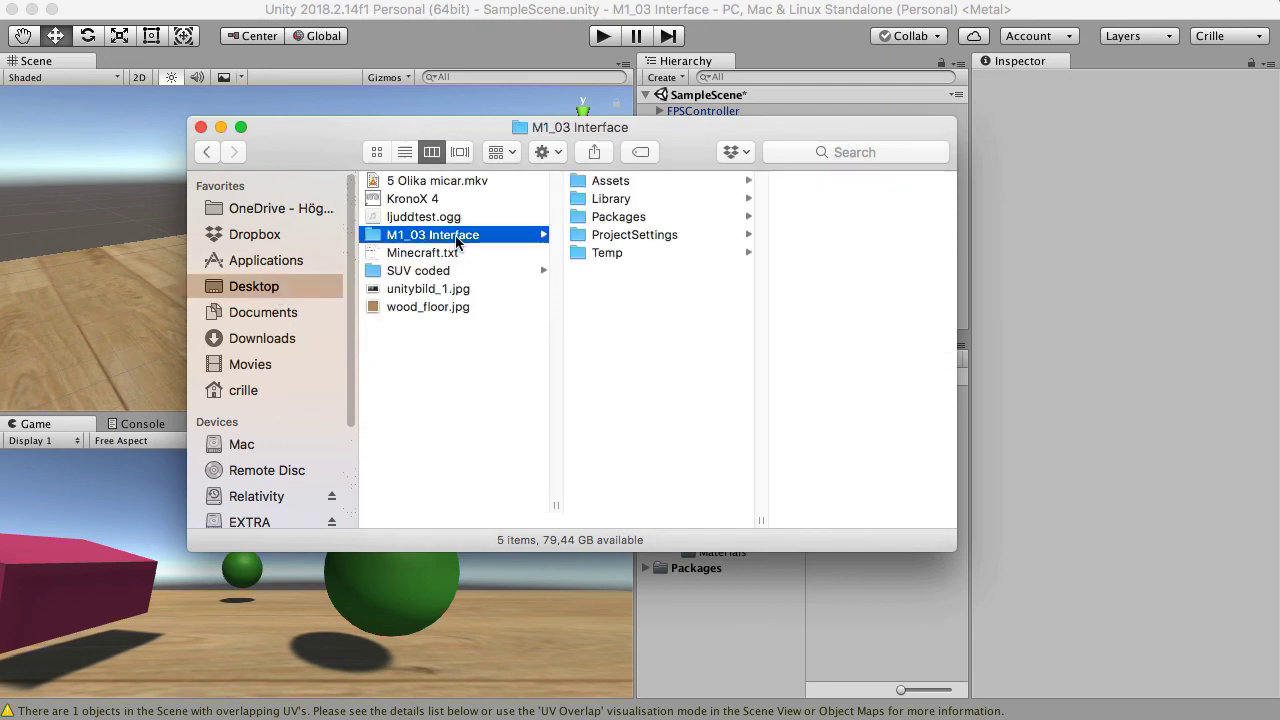
{"action": "right_click", "coordinate": [456, 241]}
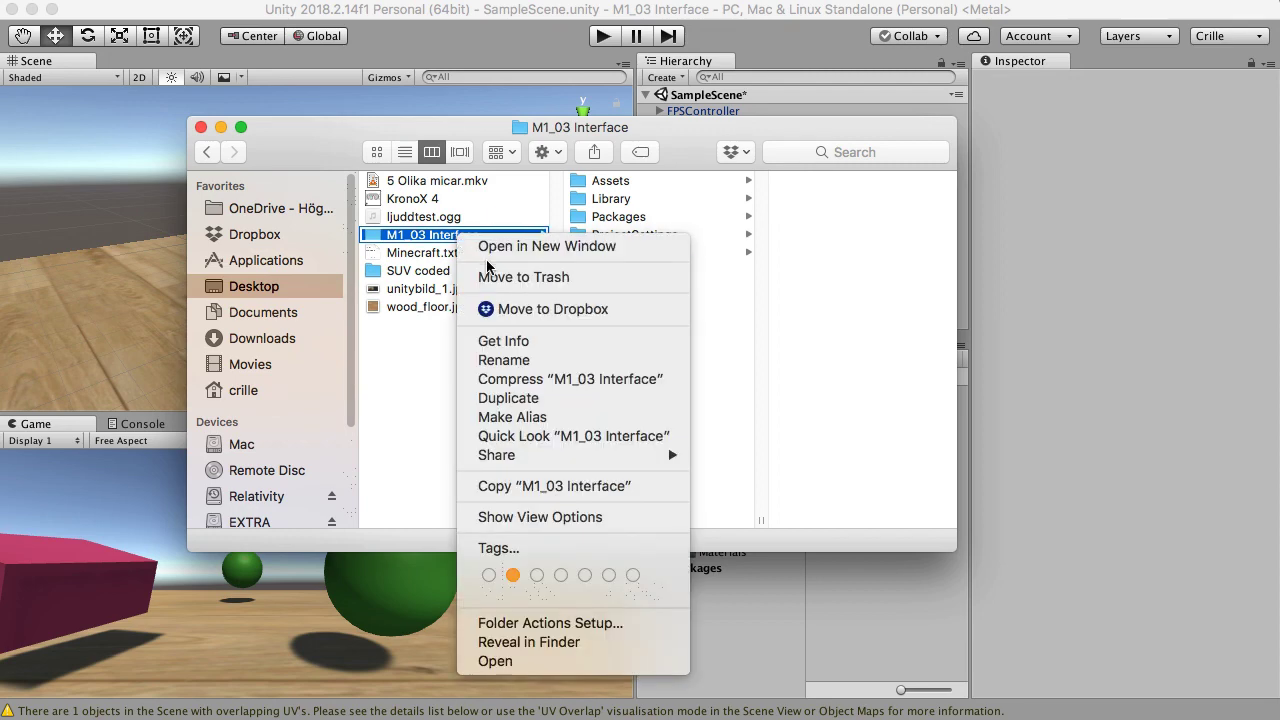
{"action": "left_click", "coordinate": [605, 379]}
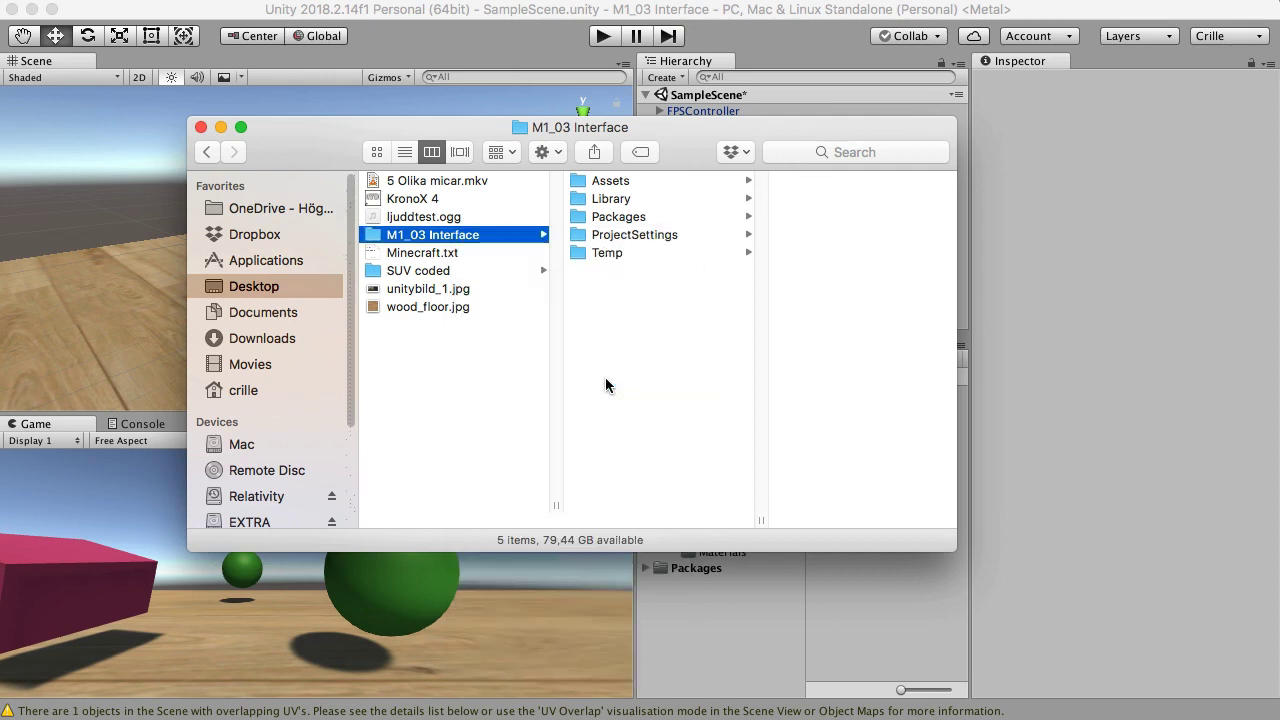
{"action": "left_click", "coordinate": [205, 128]}
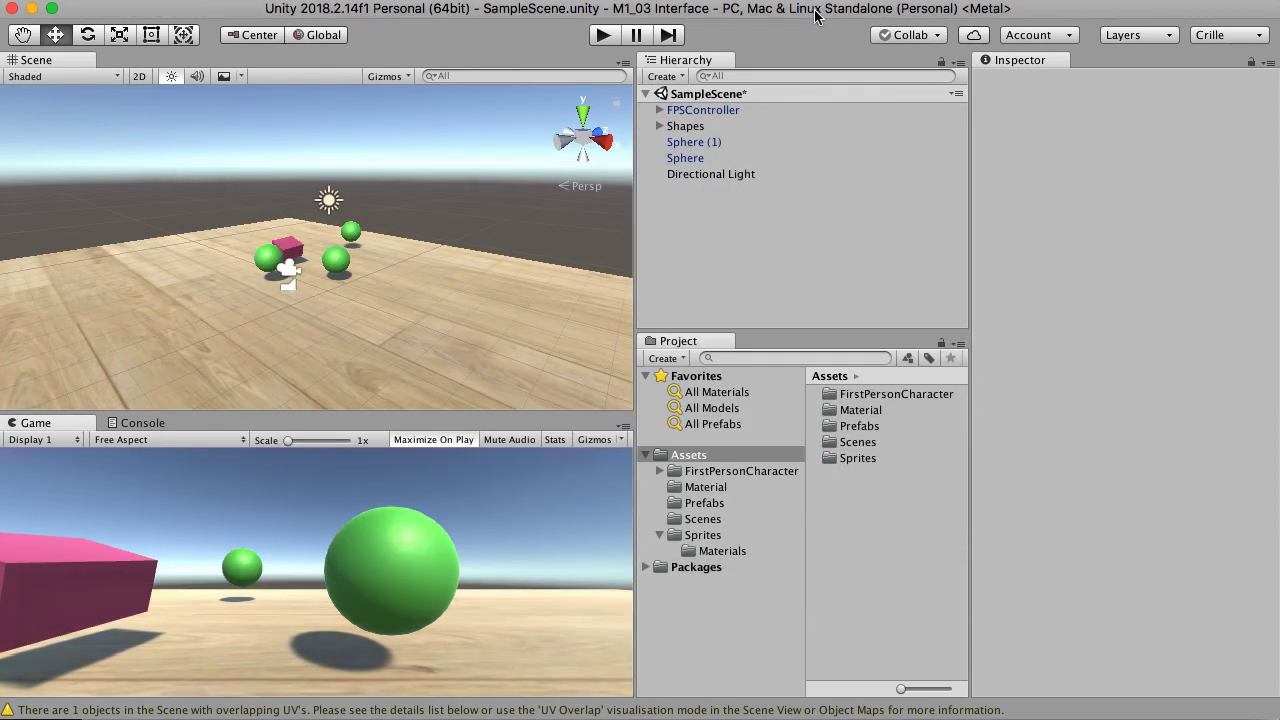